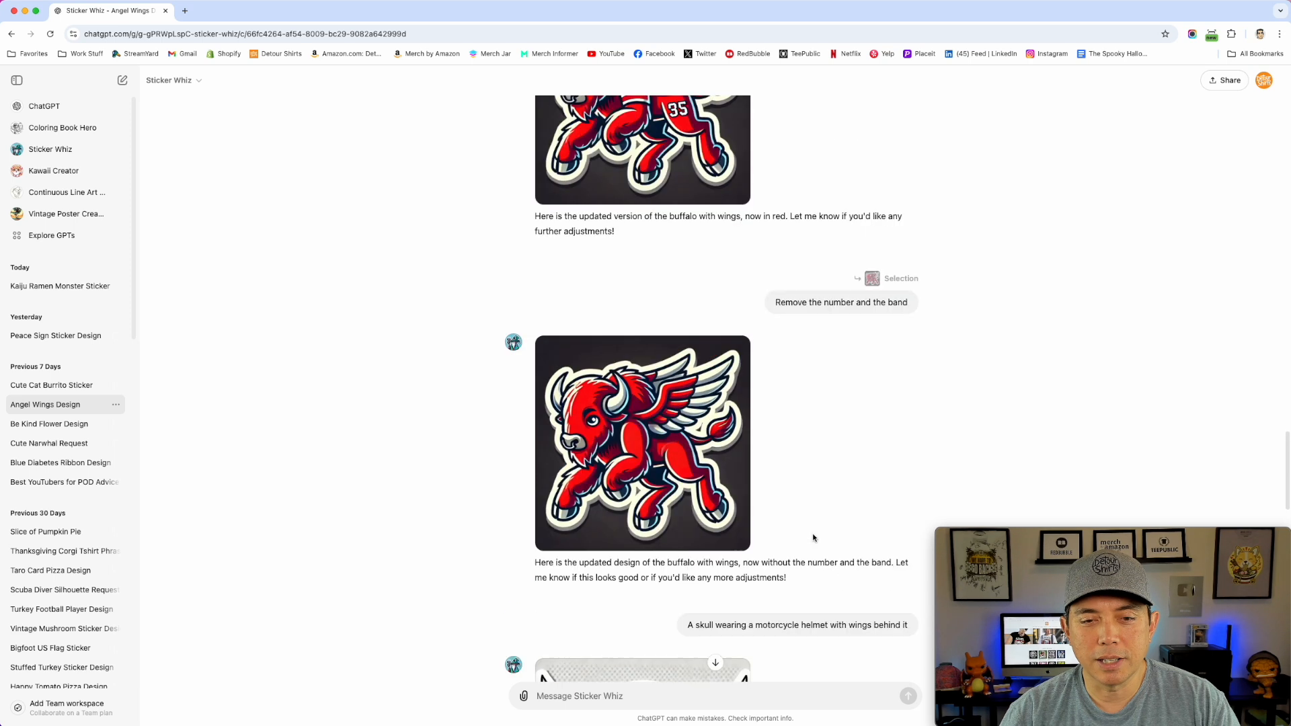
# Find the plate of buffalo wings sticker in the conversation, enlarge it, view its generation prompt and close the enlarged view
pyautogui.scroll(20, 759, 484)
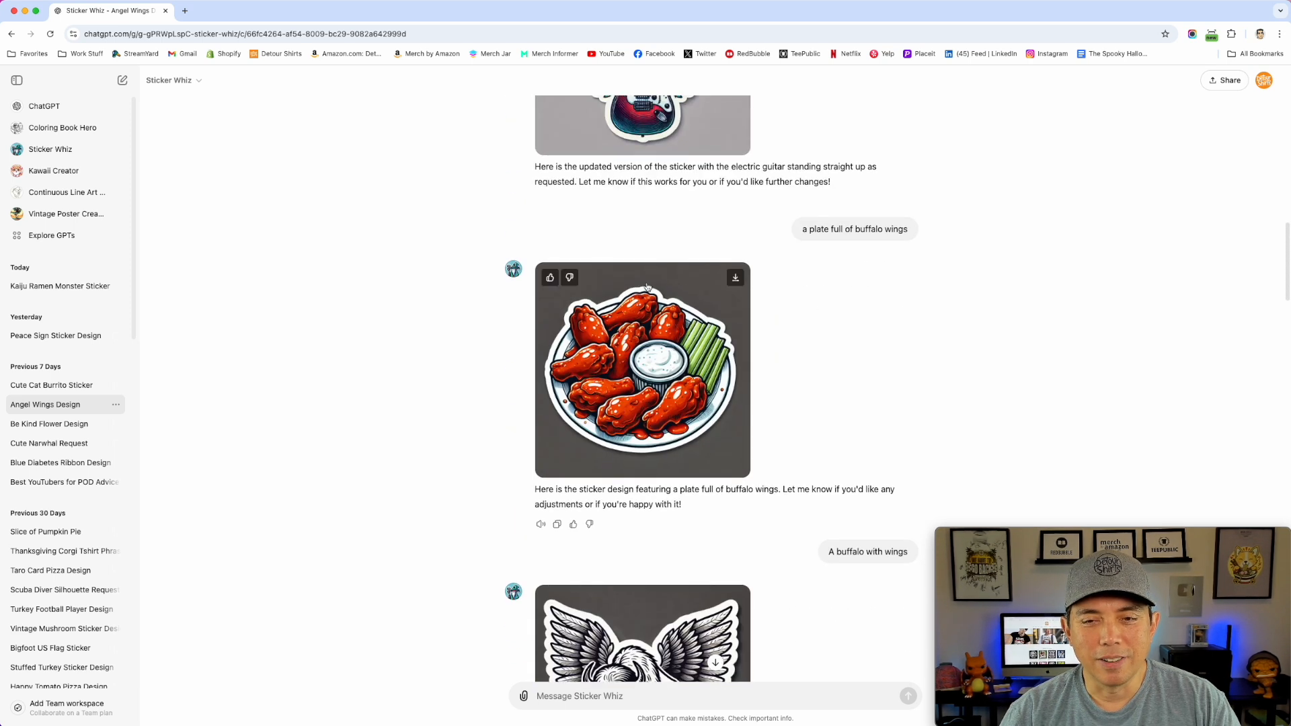
pyautogui.scroll(2, 860, 323)
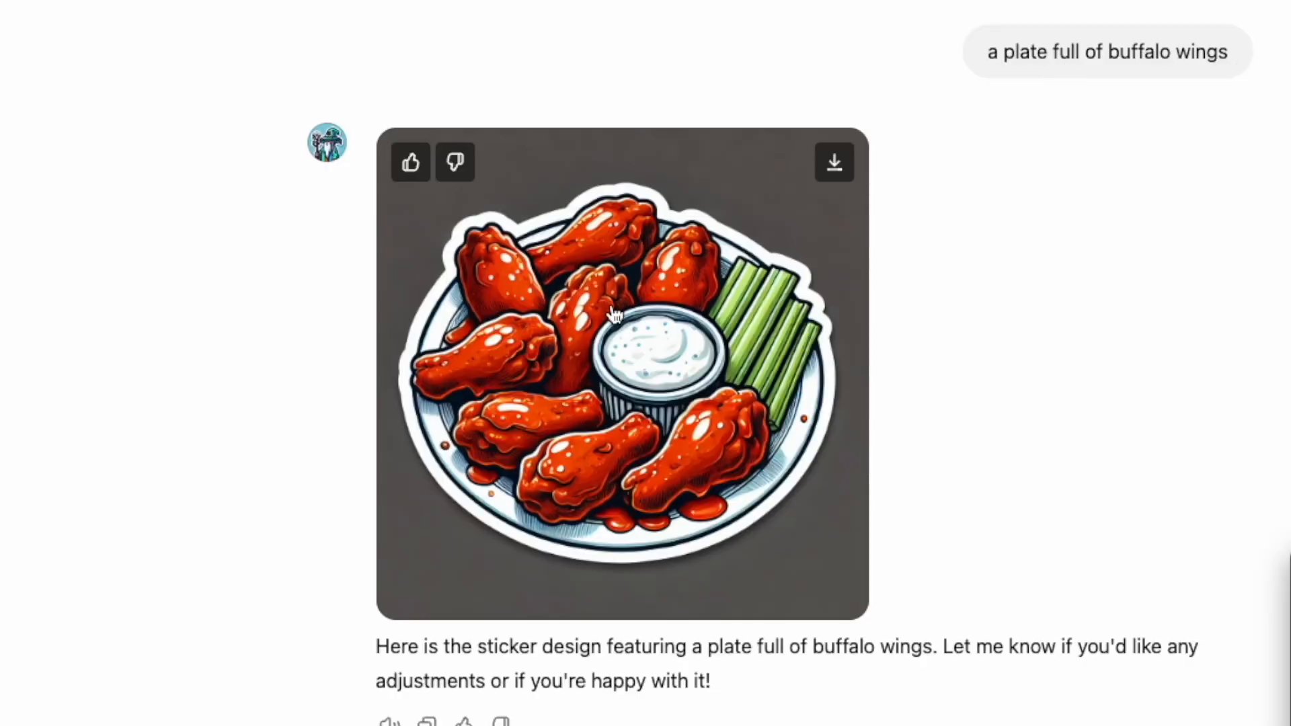
pyautogui.click(600, 257)
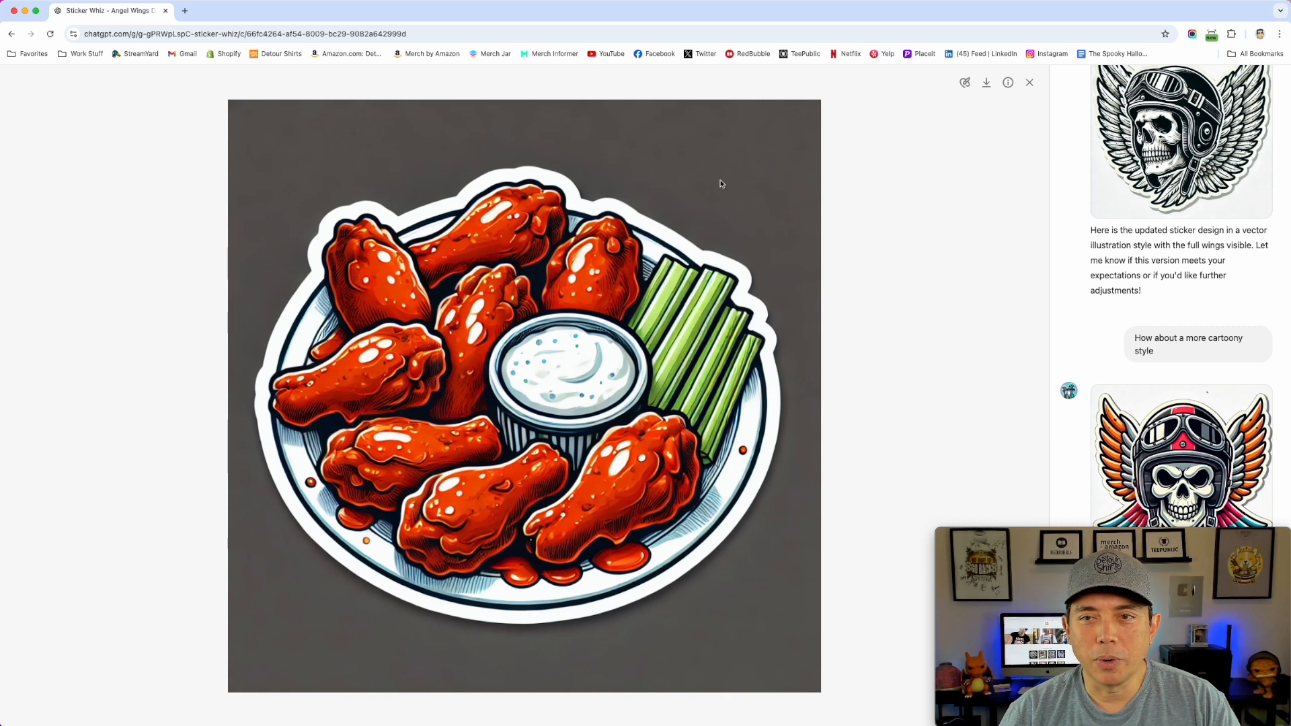
pyautogui.click(1007, 82)
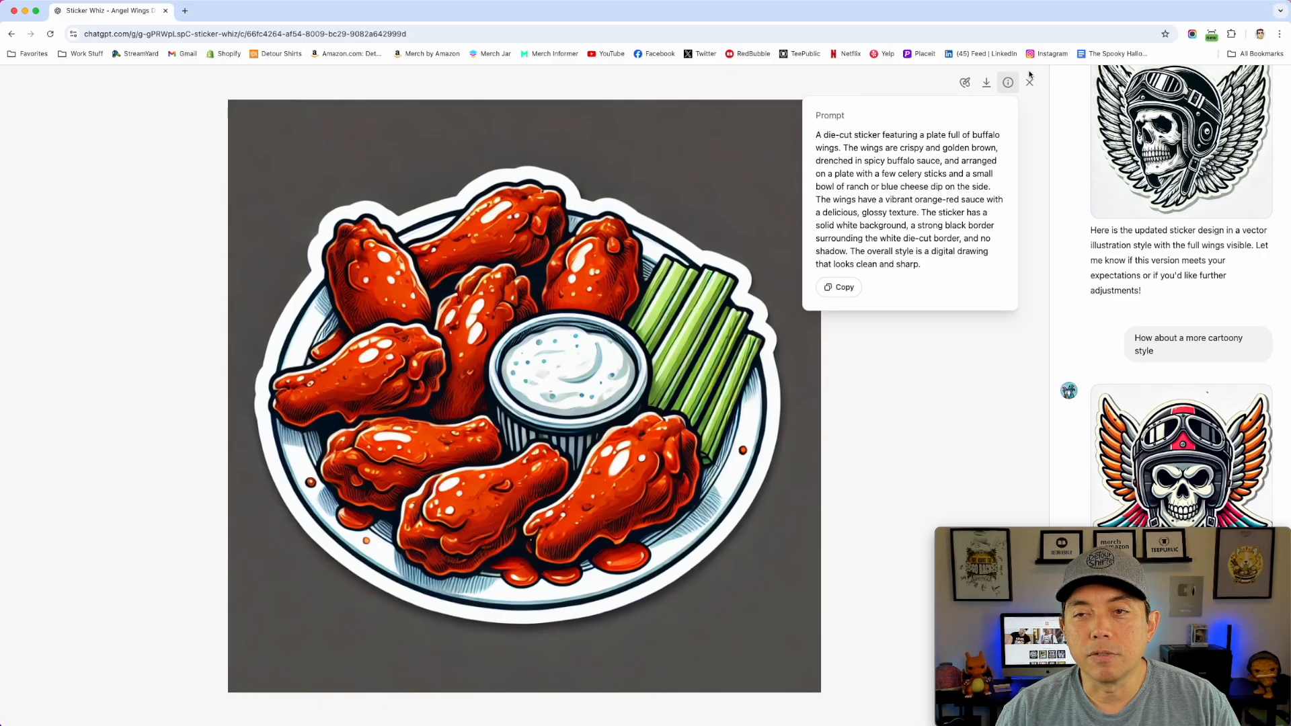
pyautogui.click(1251, 49)
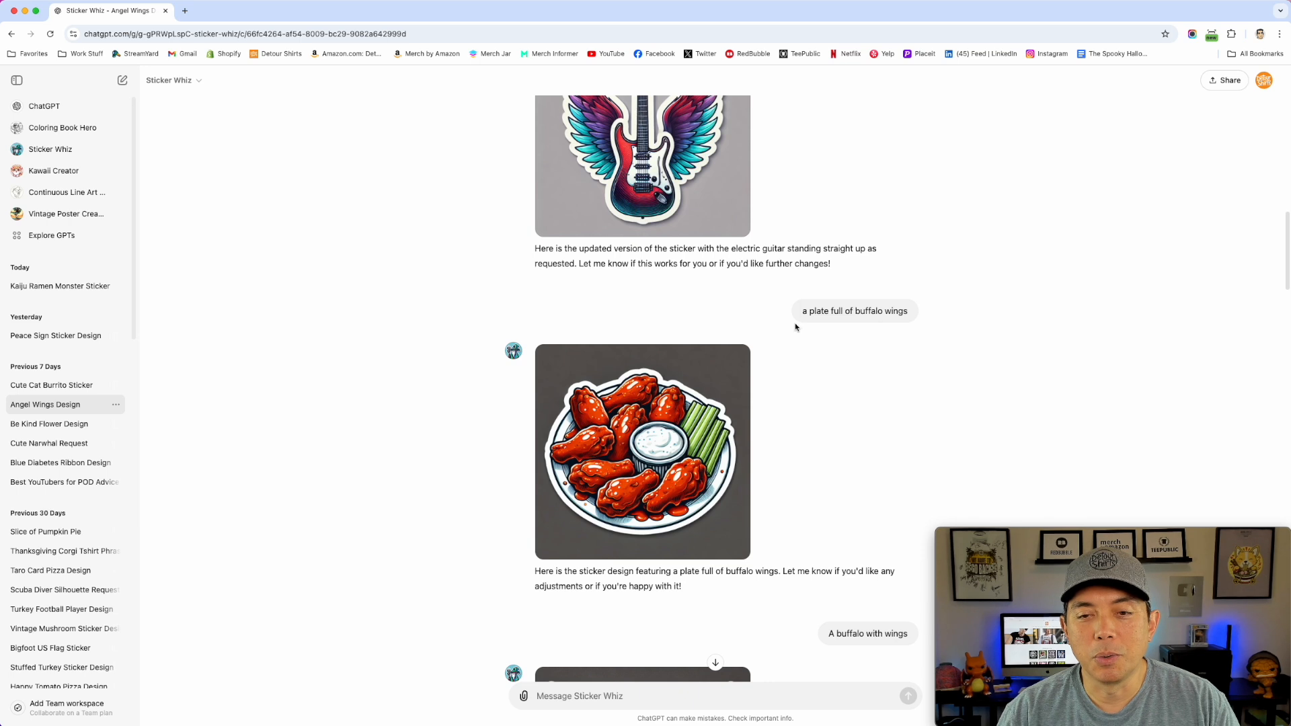
# Look through the sticker requests and designs in the conversation, from the angel wings to the winged buffalo mascots
pyautogui.moveTo(827, 321)
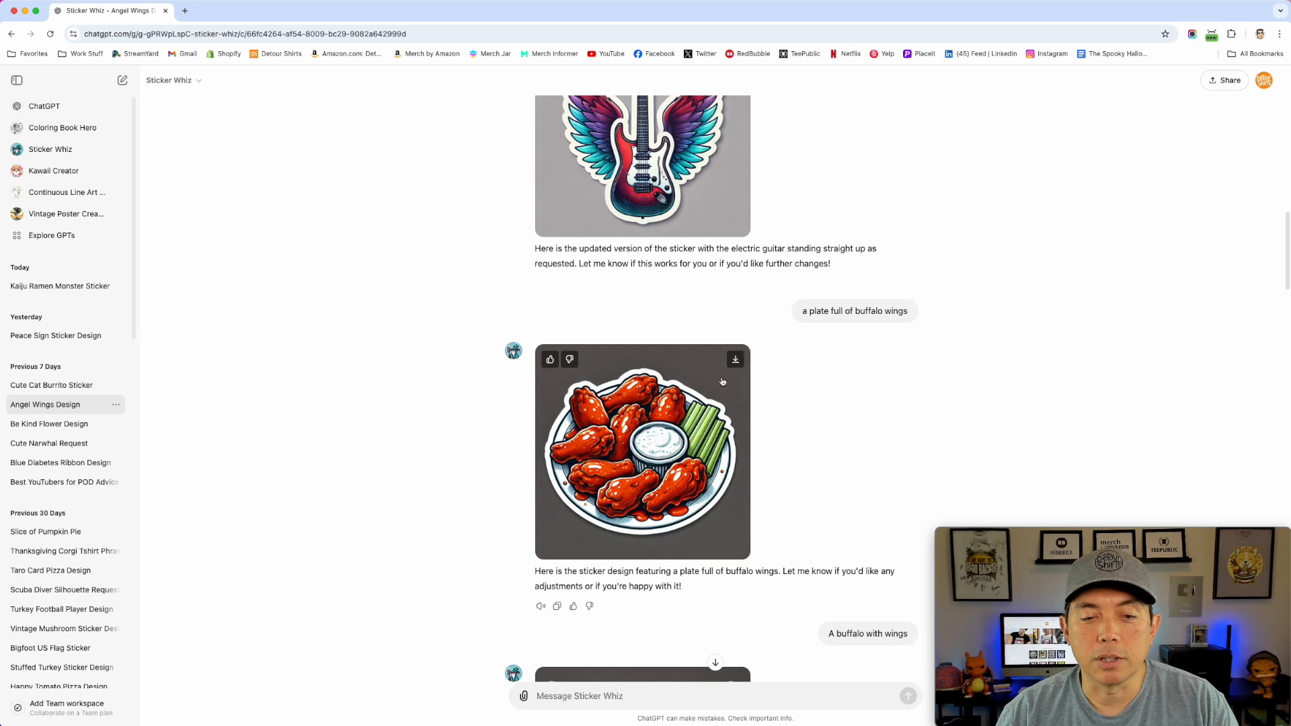
pyautogui.scroll(12, 809, 412)
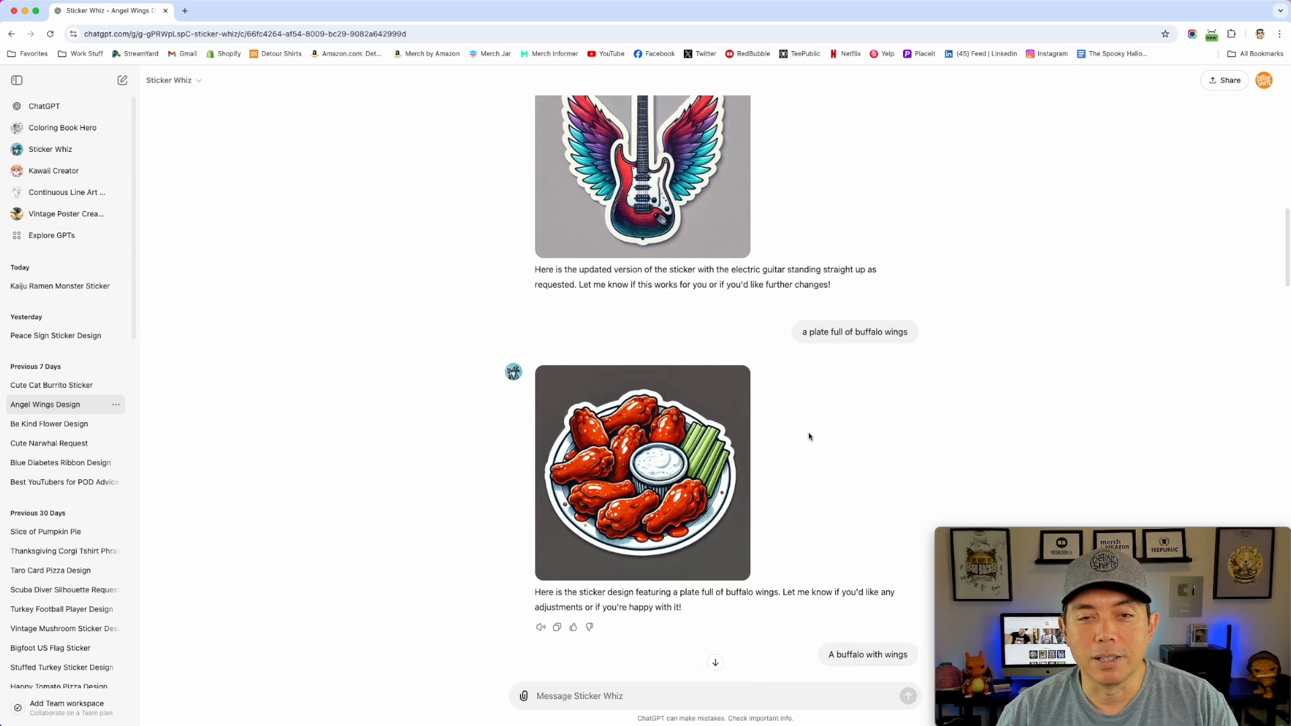
pyautogui.scroll(6, 809, 437)
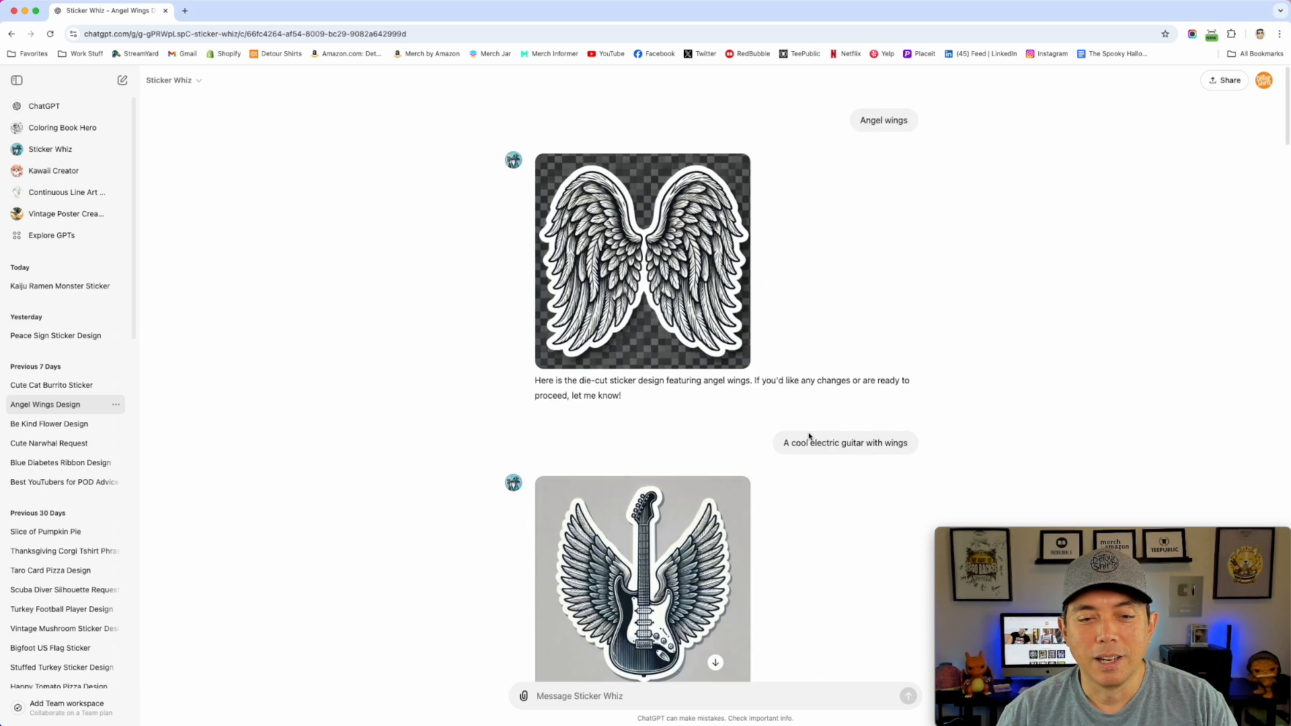
pyautogui.scroll(-14, 809, 436)
pyautogui.scroll(-20, 810, 436)
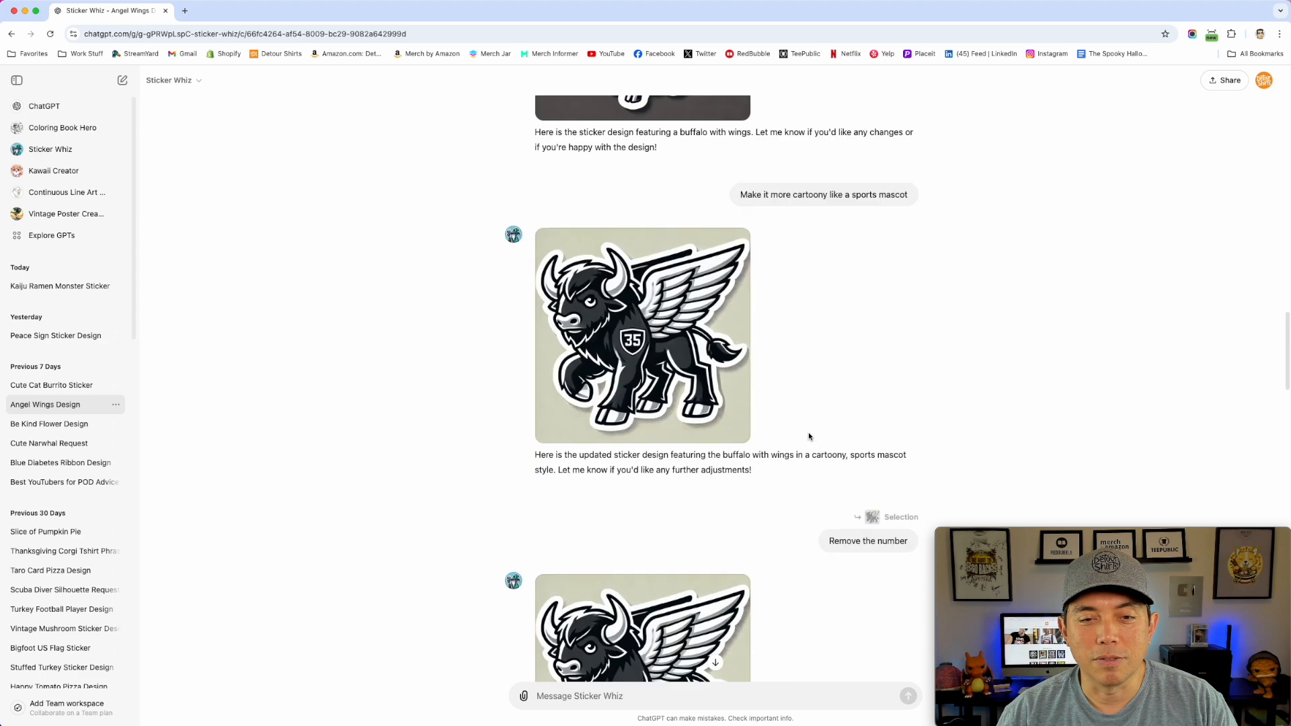
pyautogui.scroll(-10, 810, 437)
pyautogui.scroll(20, 809, 436)
pyautogui.scroll(10, 810, 437)
pyautogui.scroll(-20, 809, 436)
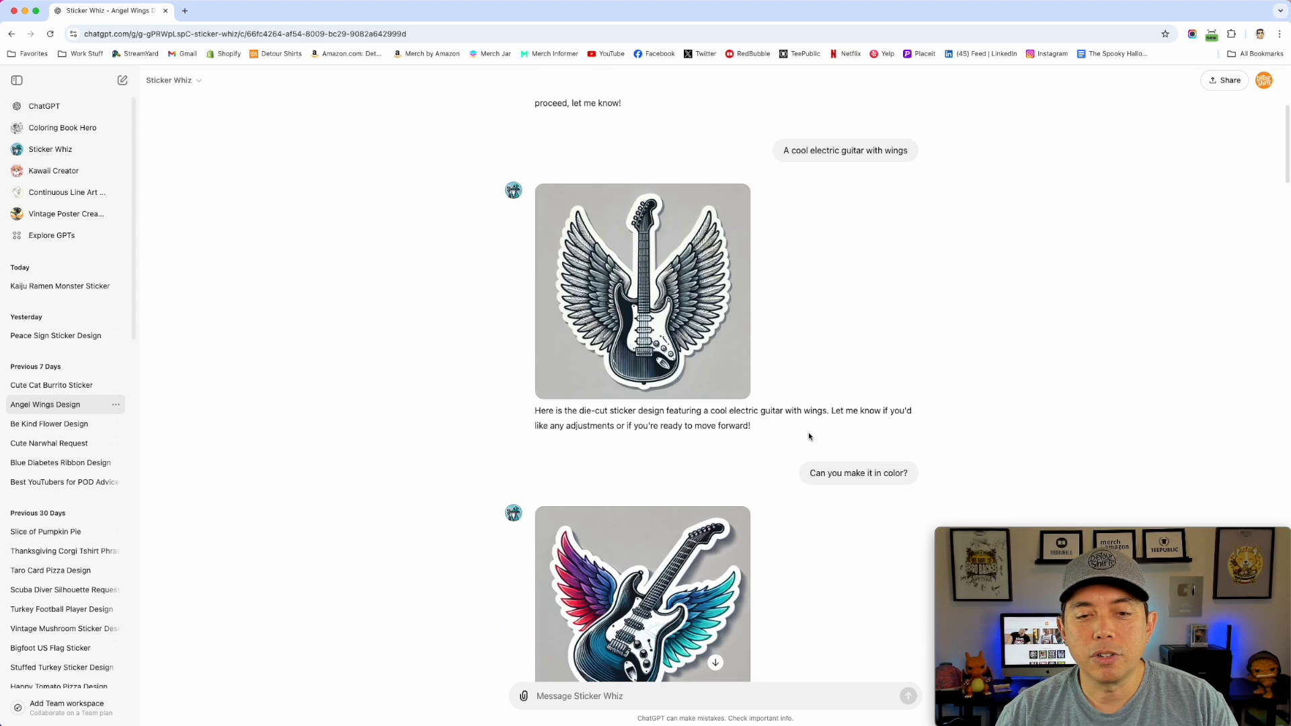
# Download the sticker image of the plate full of buffalo wings from the conversation
pyautogui.scroll(4, 810, 437)
pyautogui.moveTo(703, 383)
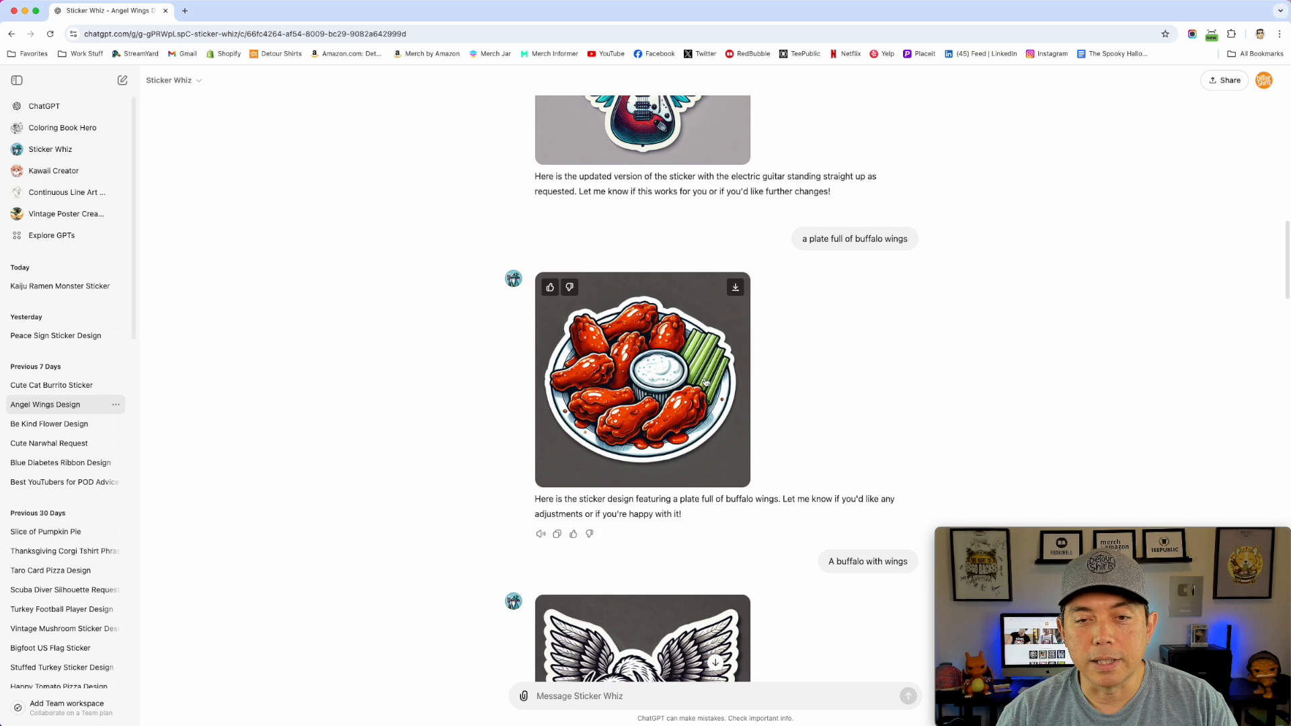
pyautogui.click(736, 289)
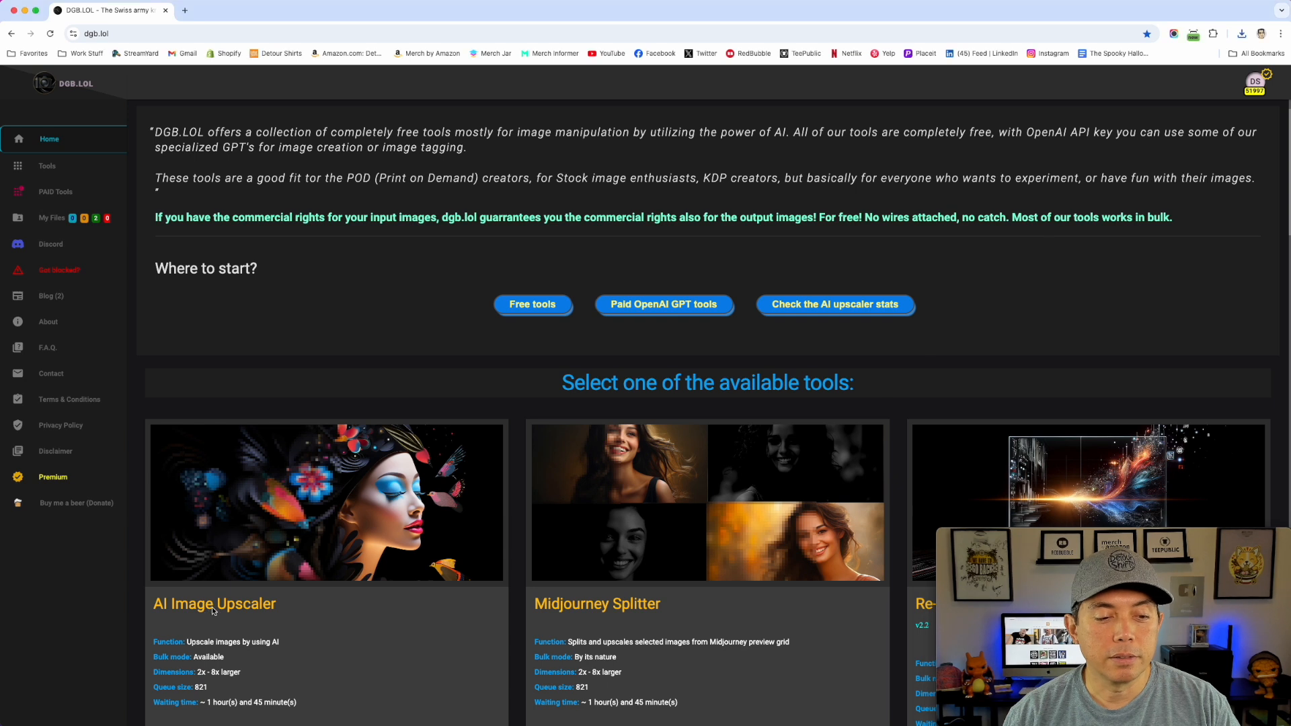
# In the AI Image Upscaler on dgb.lol, upload the buffalo wings image and submit it with the DGB LOL (Sharp) 6x model
pyautogui.click(266, 606)
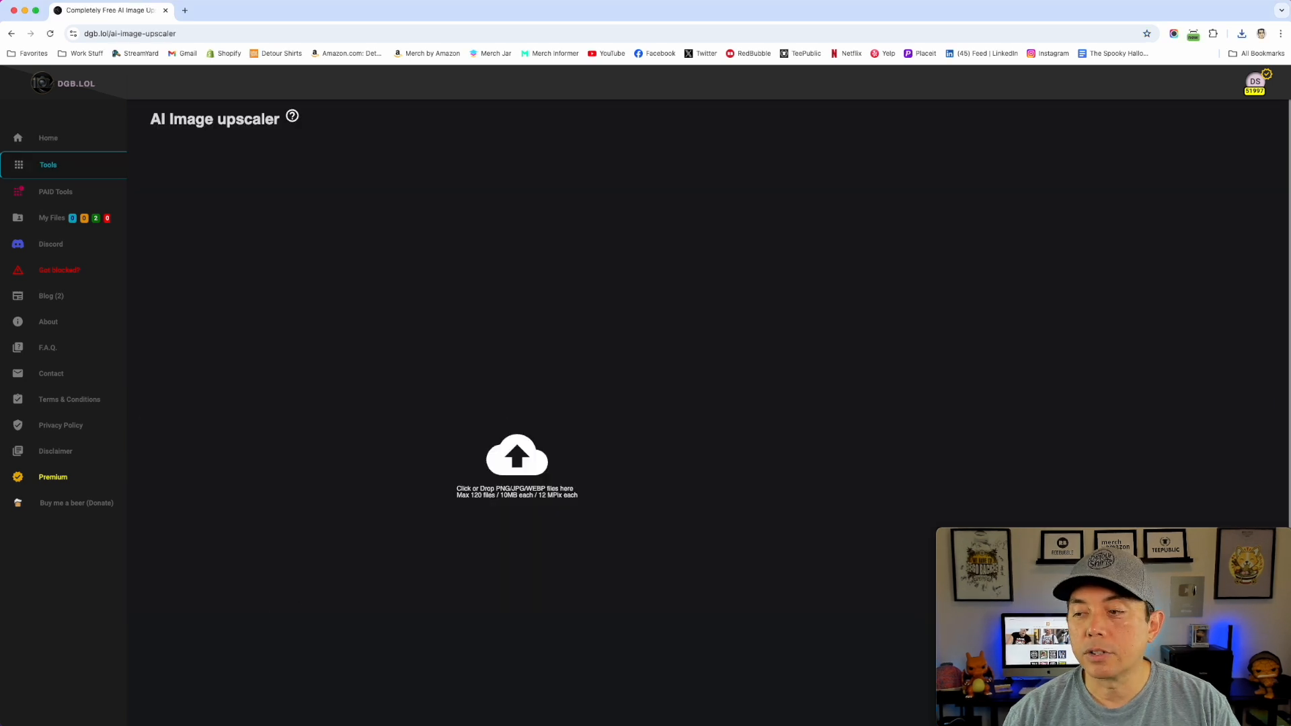
pyautogui.moveTo(542, 447); pyautogui.dragTo(556, 462)
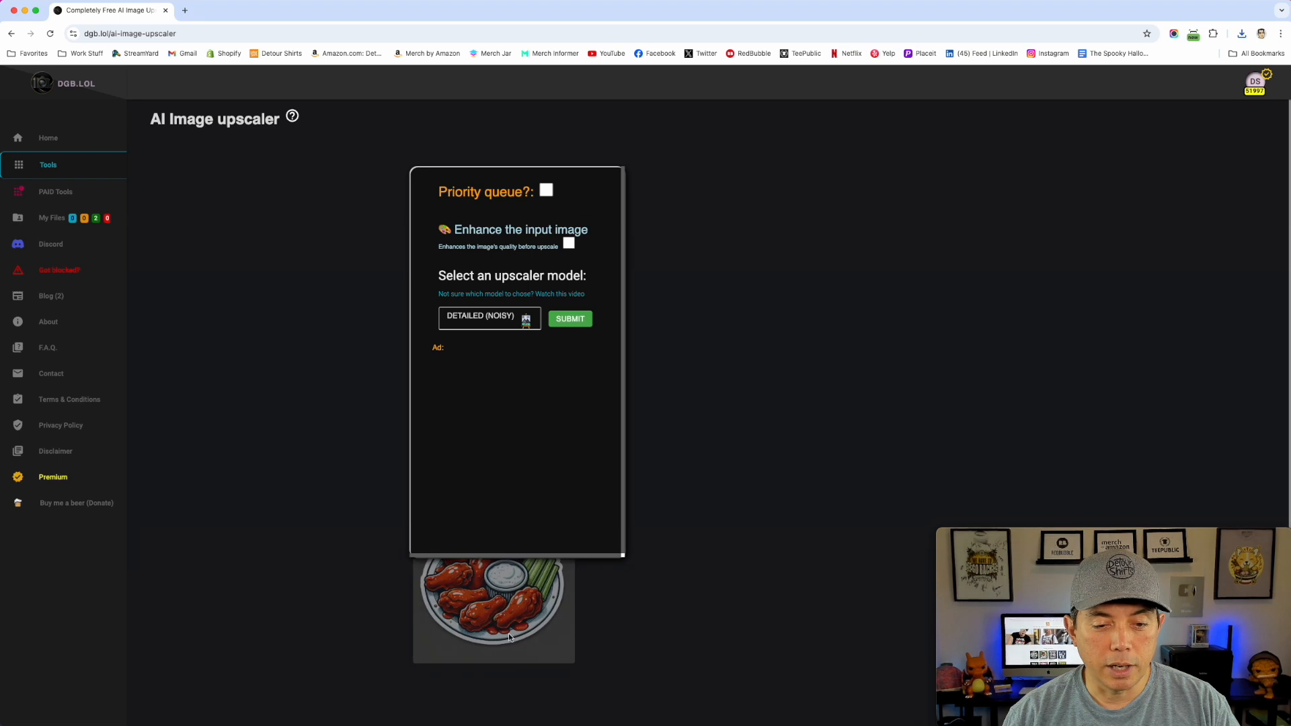
pyautogui.click(503, 323)
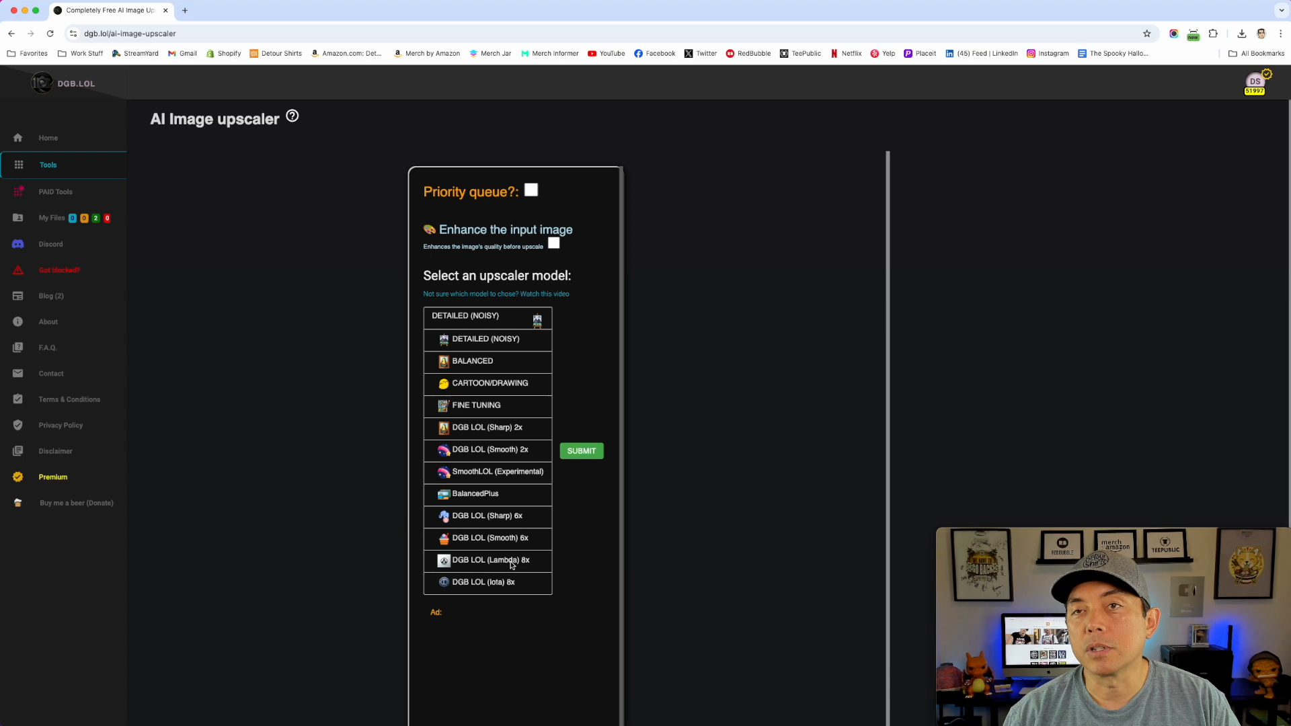
pyautogui.click(511, 518)
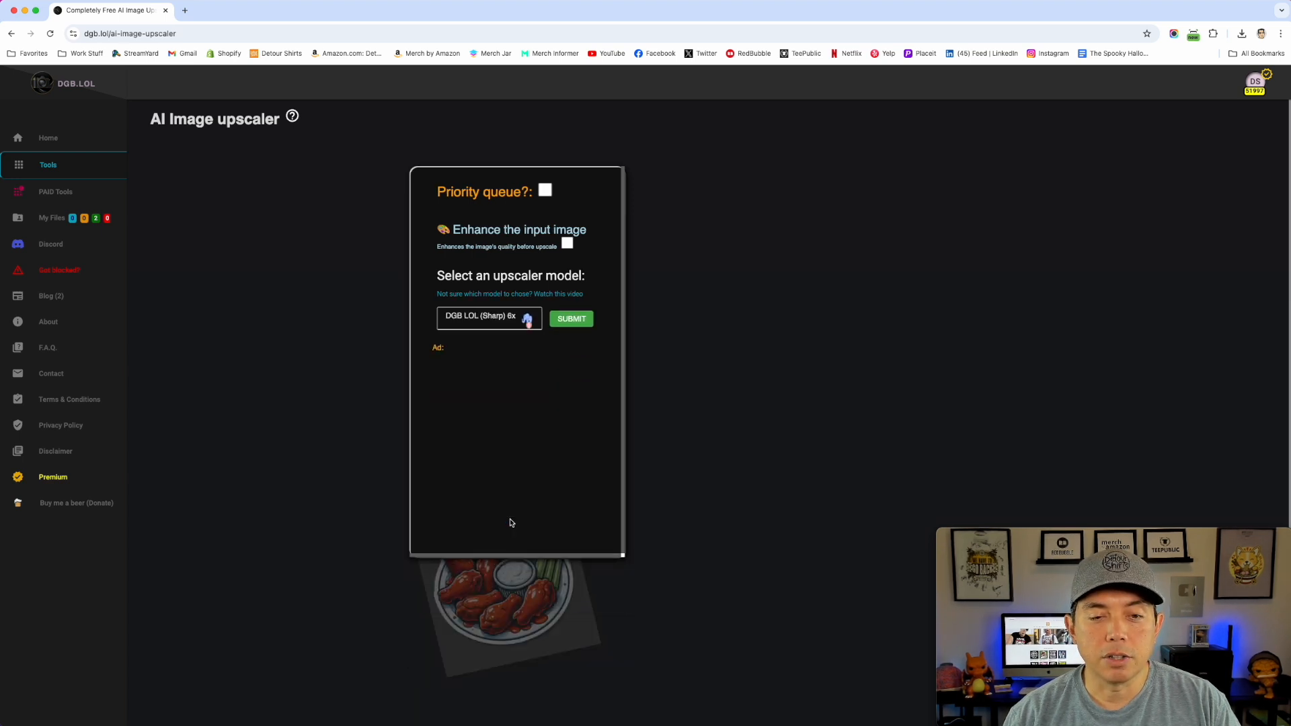
pyautogui.click(576, 322)
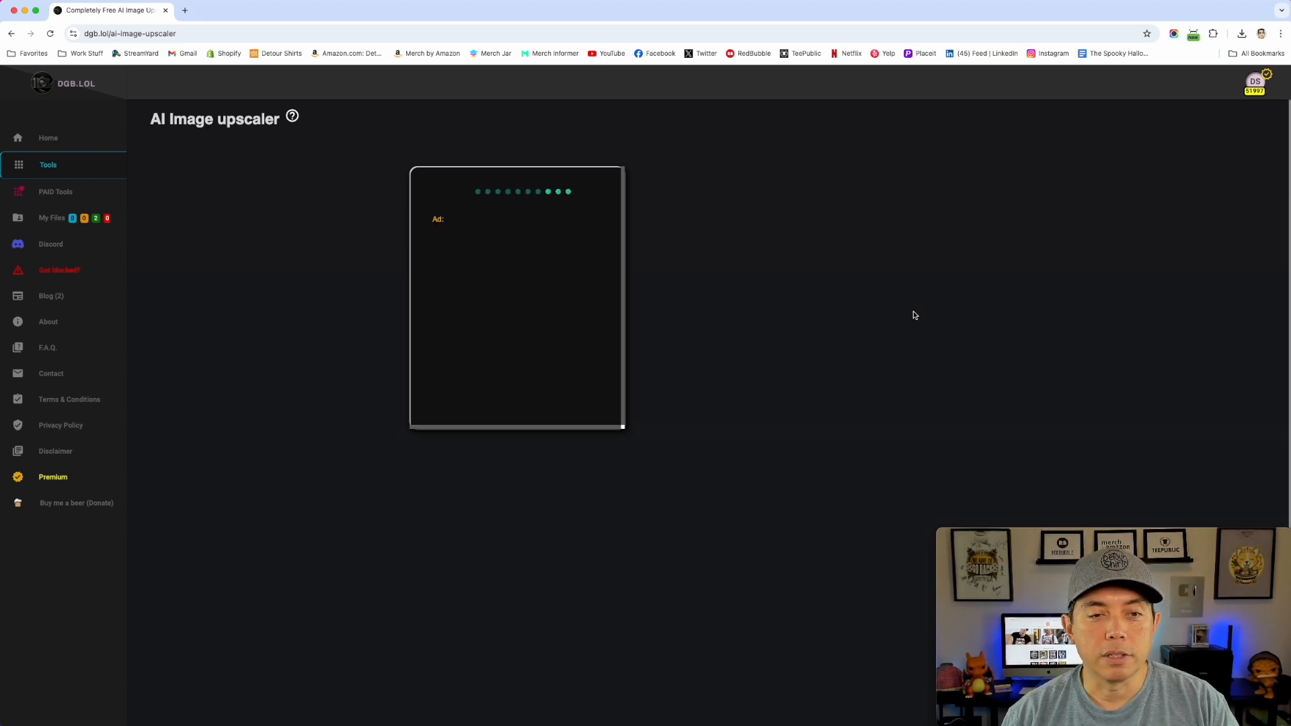
pyautogui.click(795, 322)
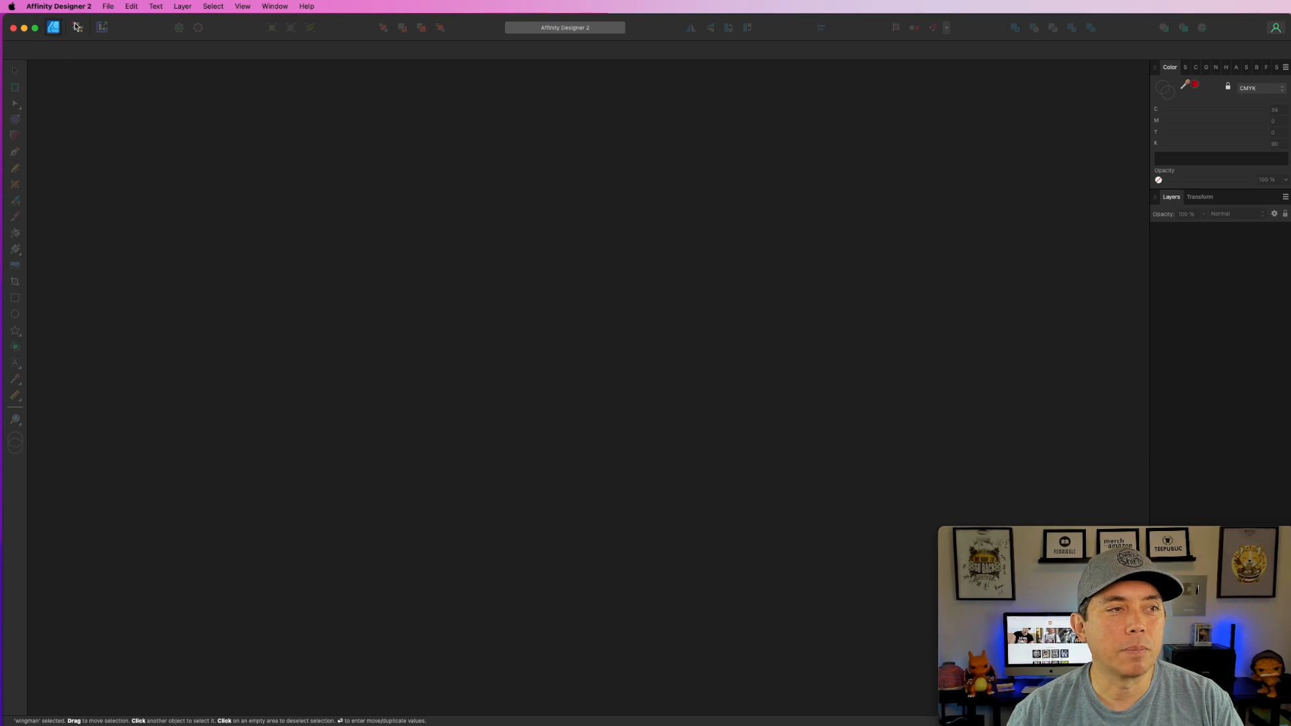
# In Affinity Designer 2, create a document from the Merch by Amazon TShirt preset, 4500 × 5400 px at 300 DPI with an artboard
pyautogui.click(106, 8)
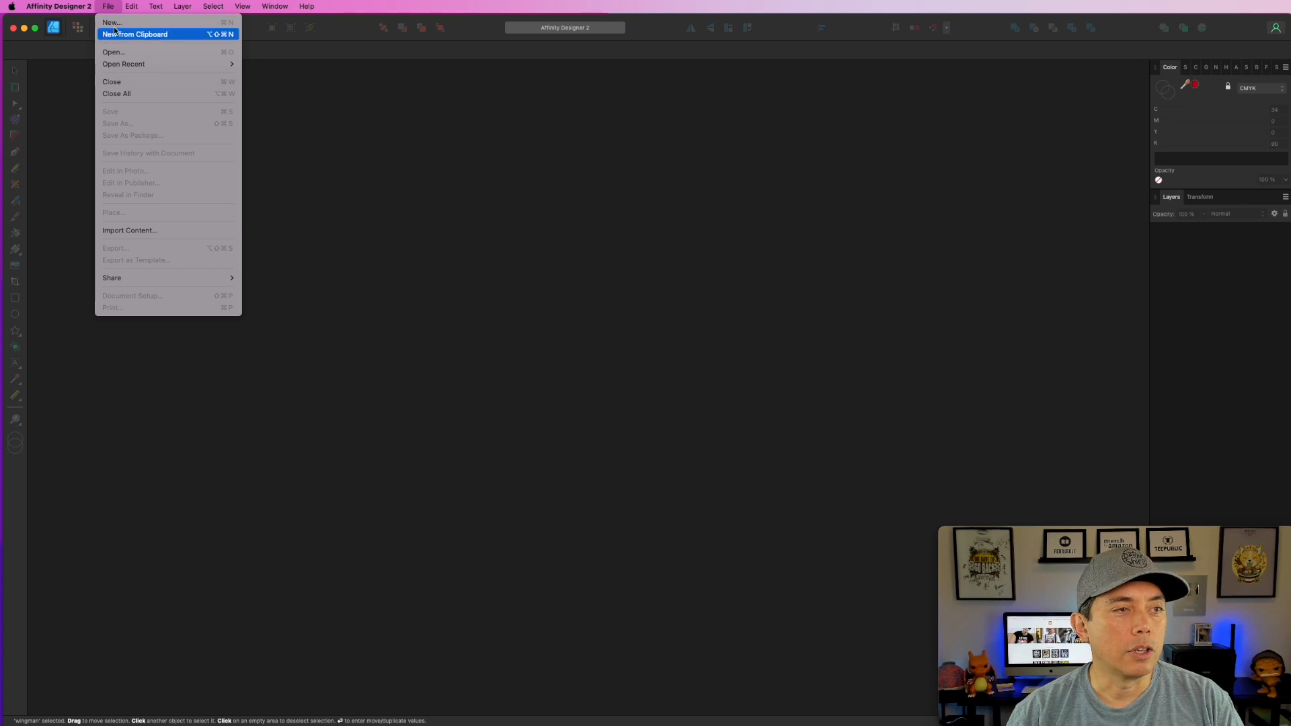
pyautogui.click(115, 25)
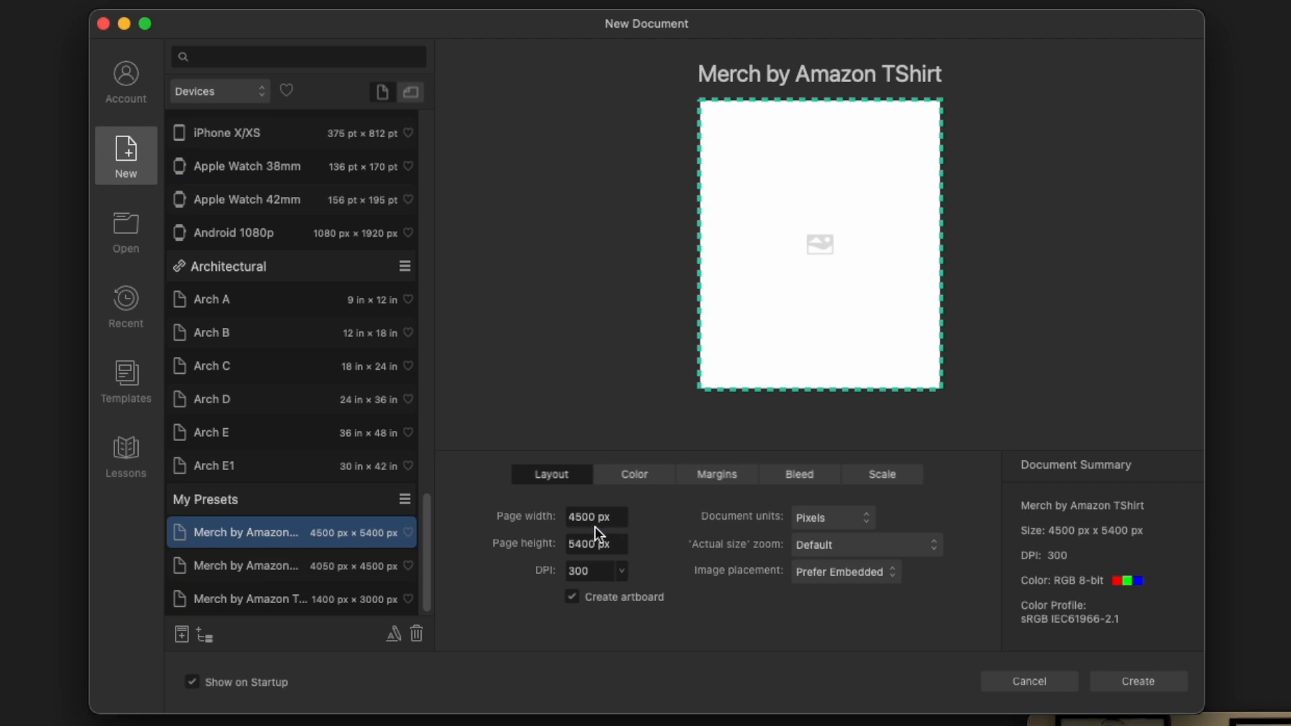
pyautogui.click(1139, 683)
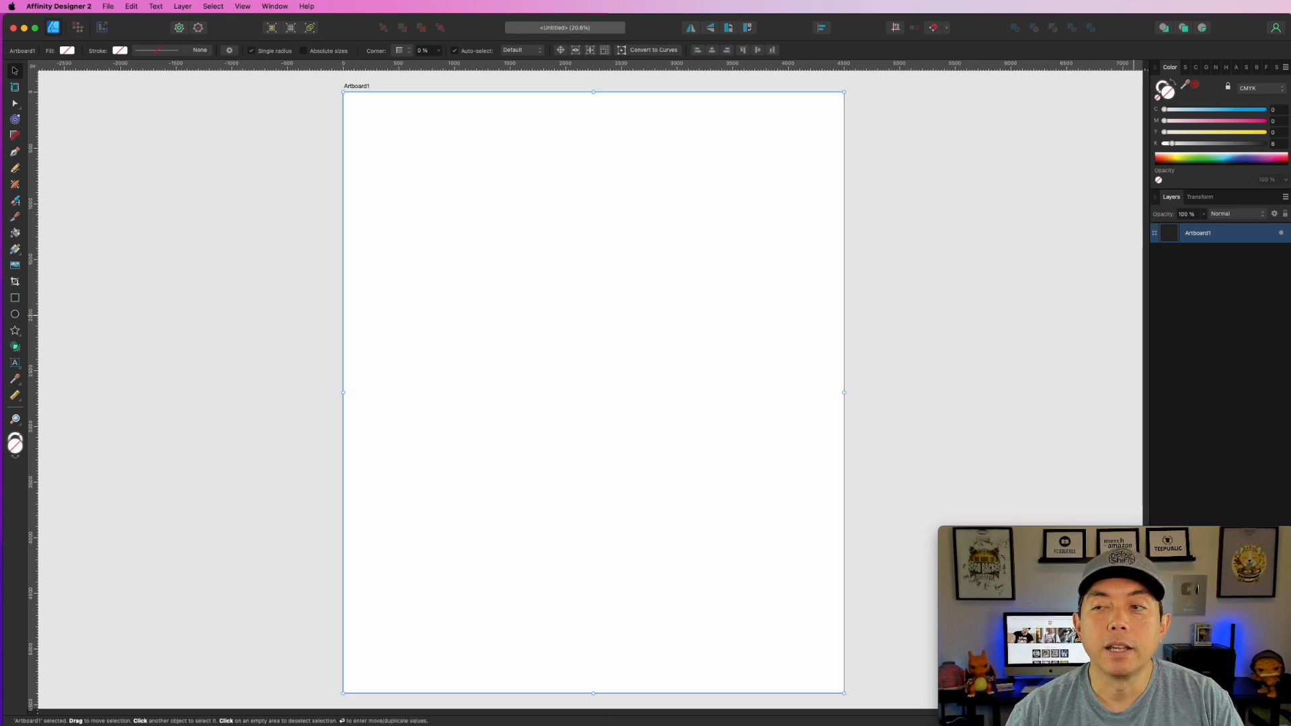
# Place the DALL-E buffalo wings image on the artboard, enlarge it to cover the full width, centre it and deselect it
pyautogui.moveTo(1290, 337); pyautogui.dragTo(535, 332)
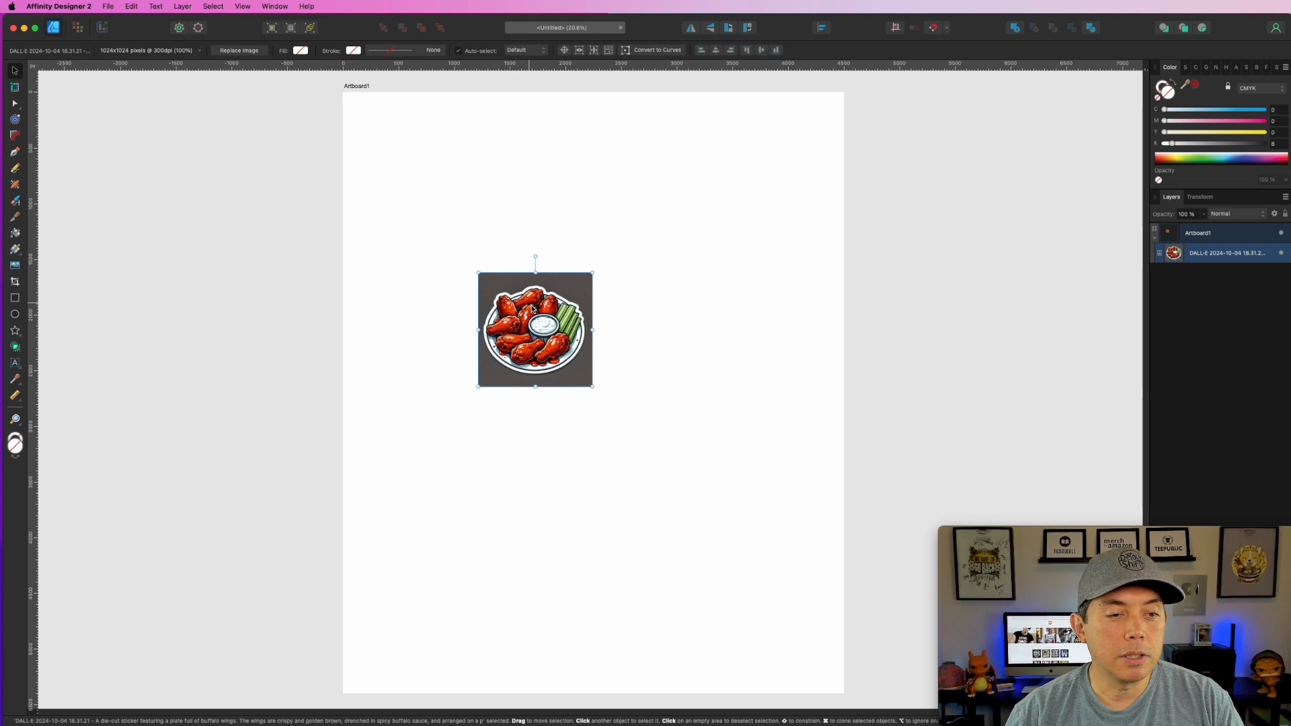
pyautogui.moveTo(530, 304); pyautogui.dragTo(442, 211)
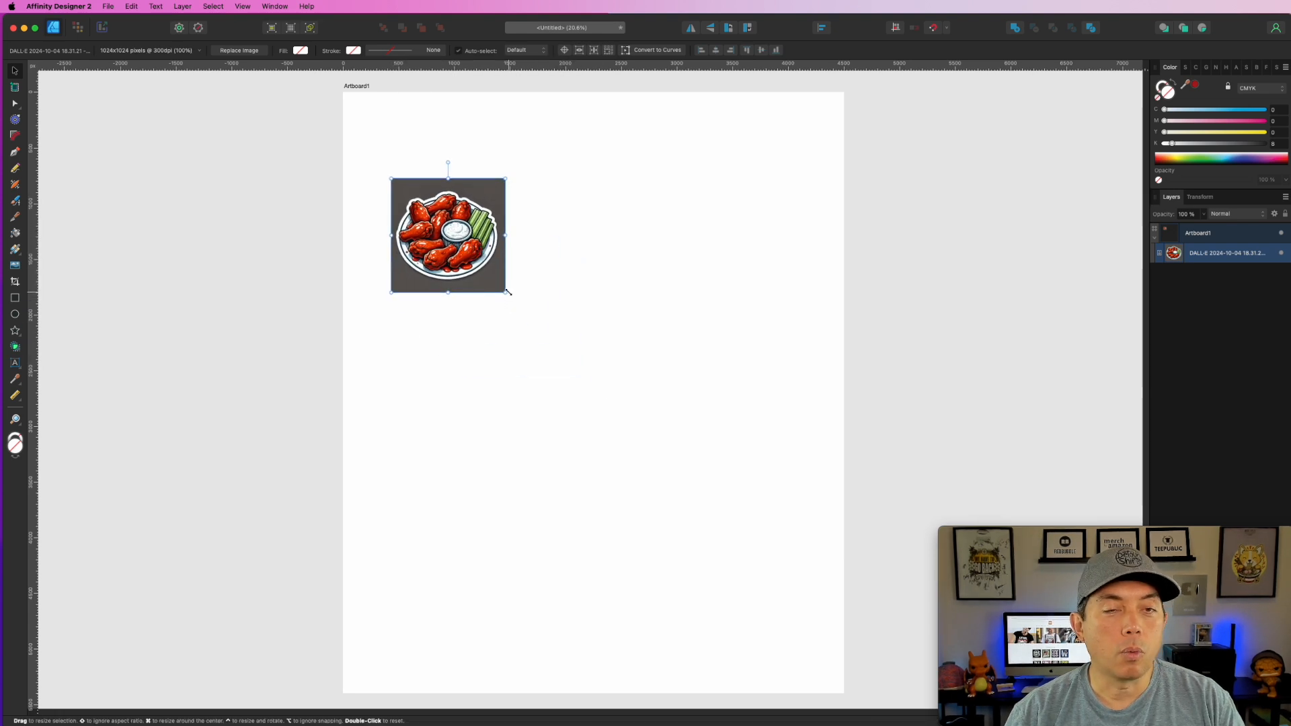
pyautogui.moveTo(507, 292); pyautogui.dragTo(840, 617)
pyautogui.moveTo(748, 357); pyautogui.dragTo(744, 357)
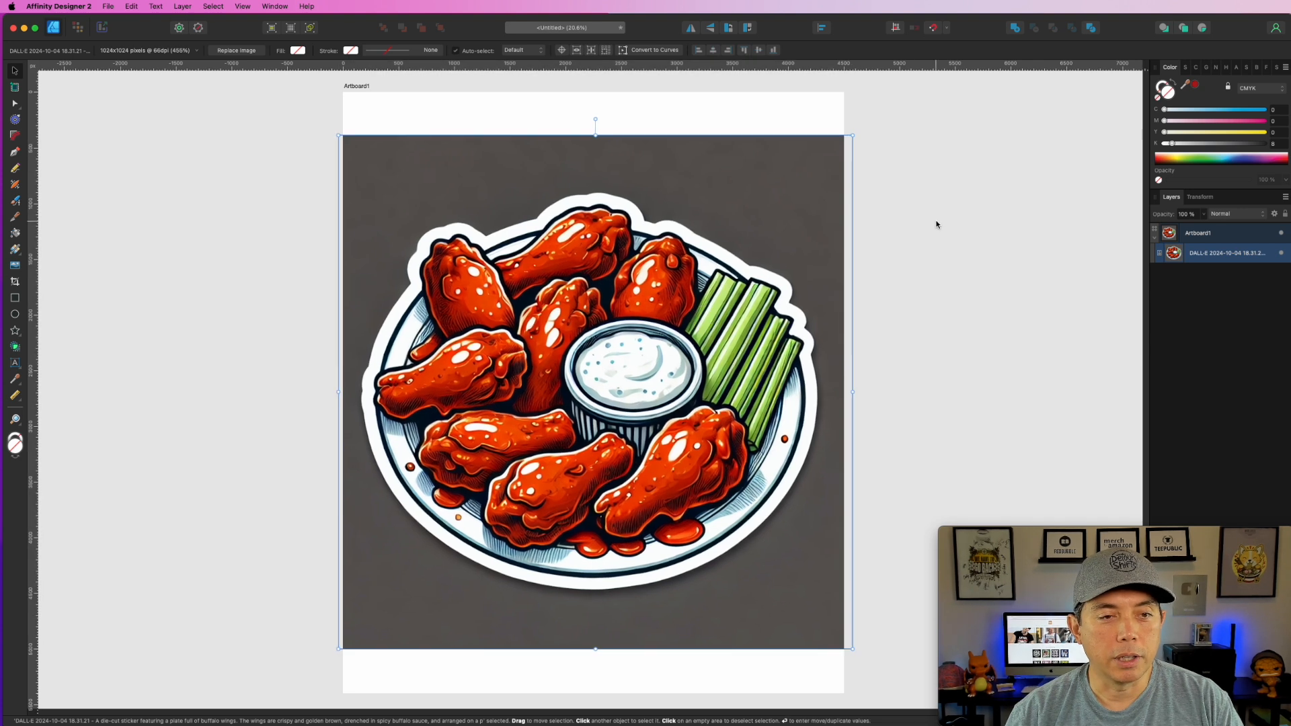
pyautogui.click(935, 225)
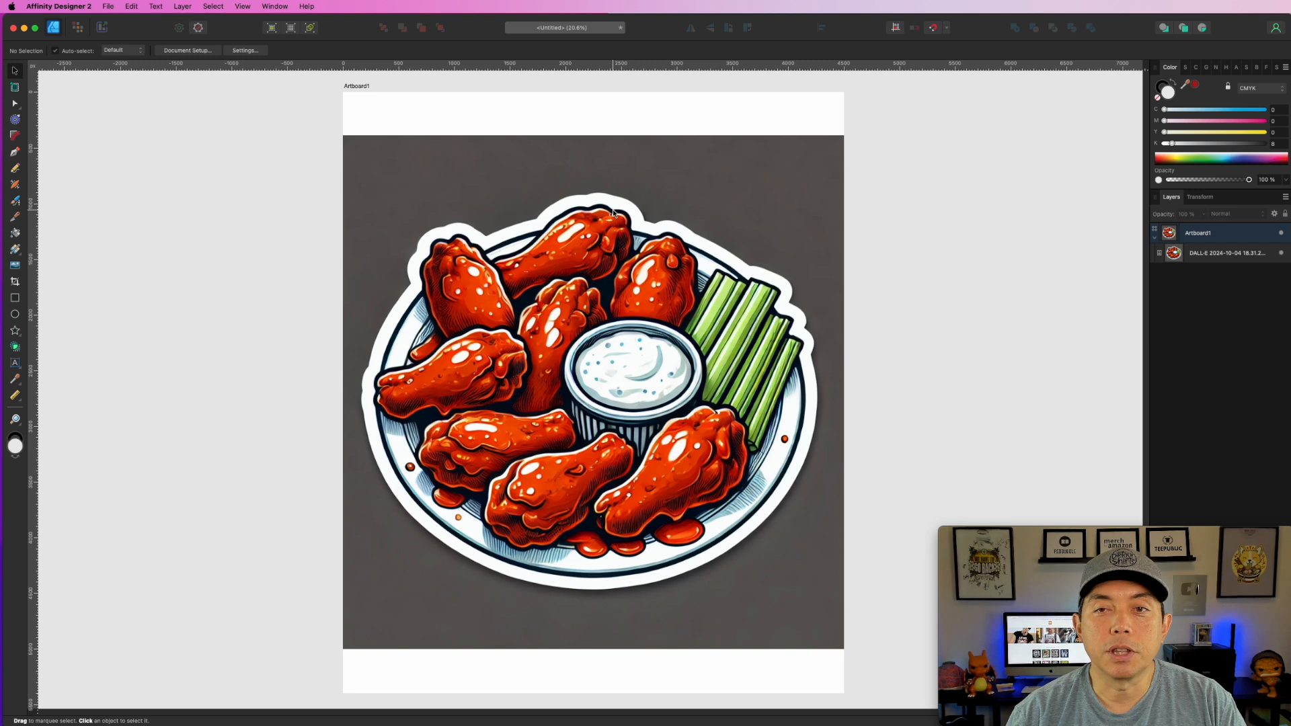
# With the Pen tool, start tracing the plate's black outline, from the topmost chicken wing down to the plate rim beside it
pyautogui.scroll(5, 619, 211)
pyautogui.scroll(5, 590, 256)
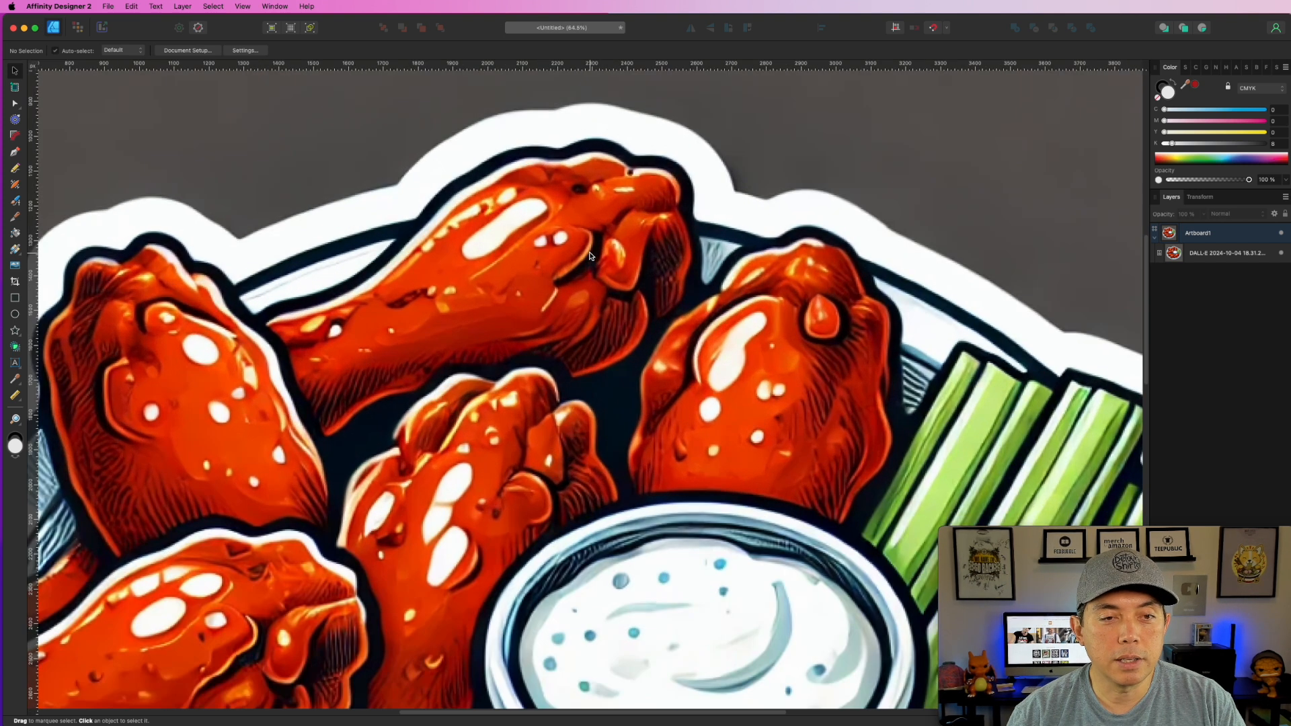
pyautogui.scroll(3, 590, 256)
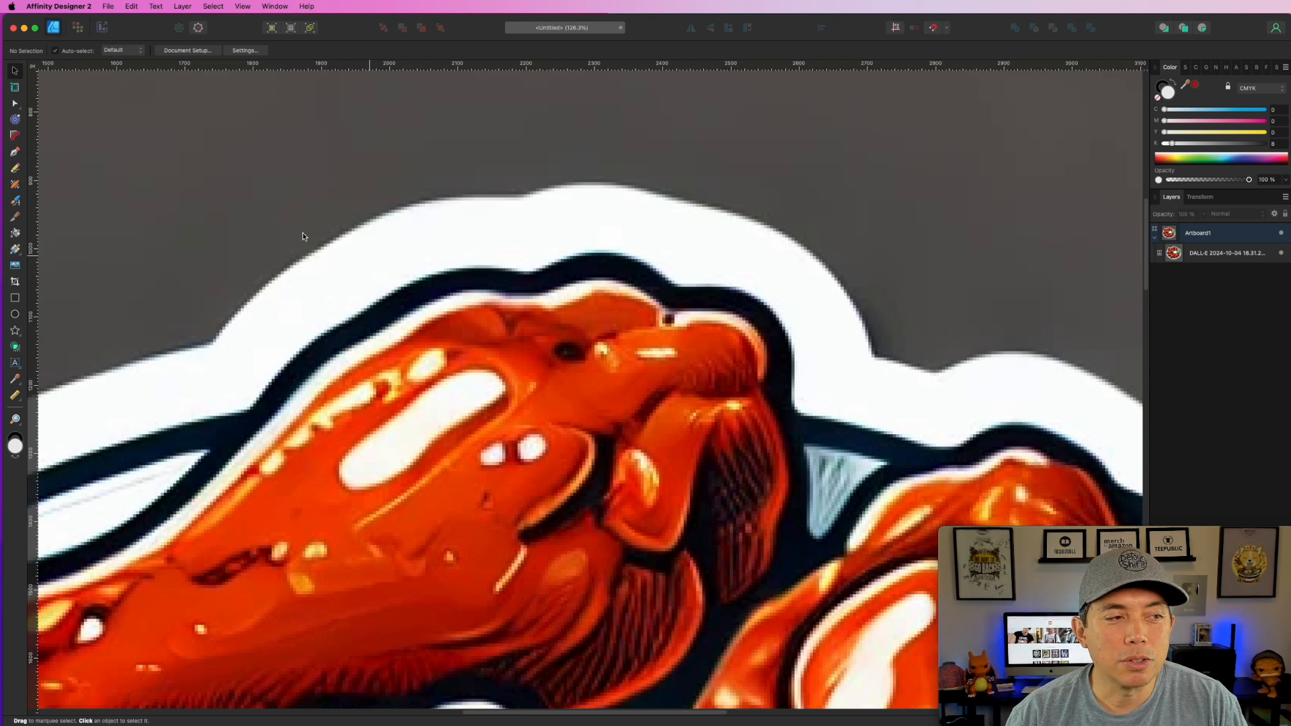
pyautogui.click(15, 154)
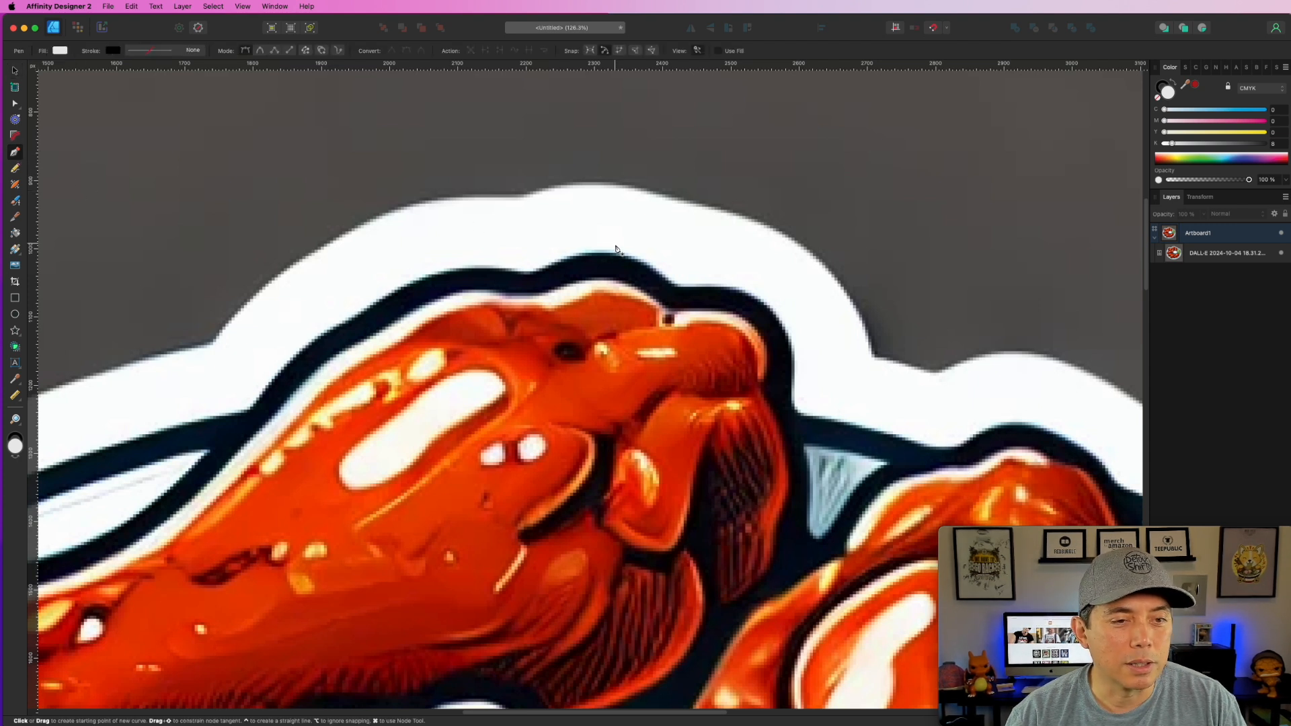
pyautogui.click(674, 293)
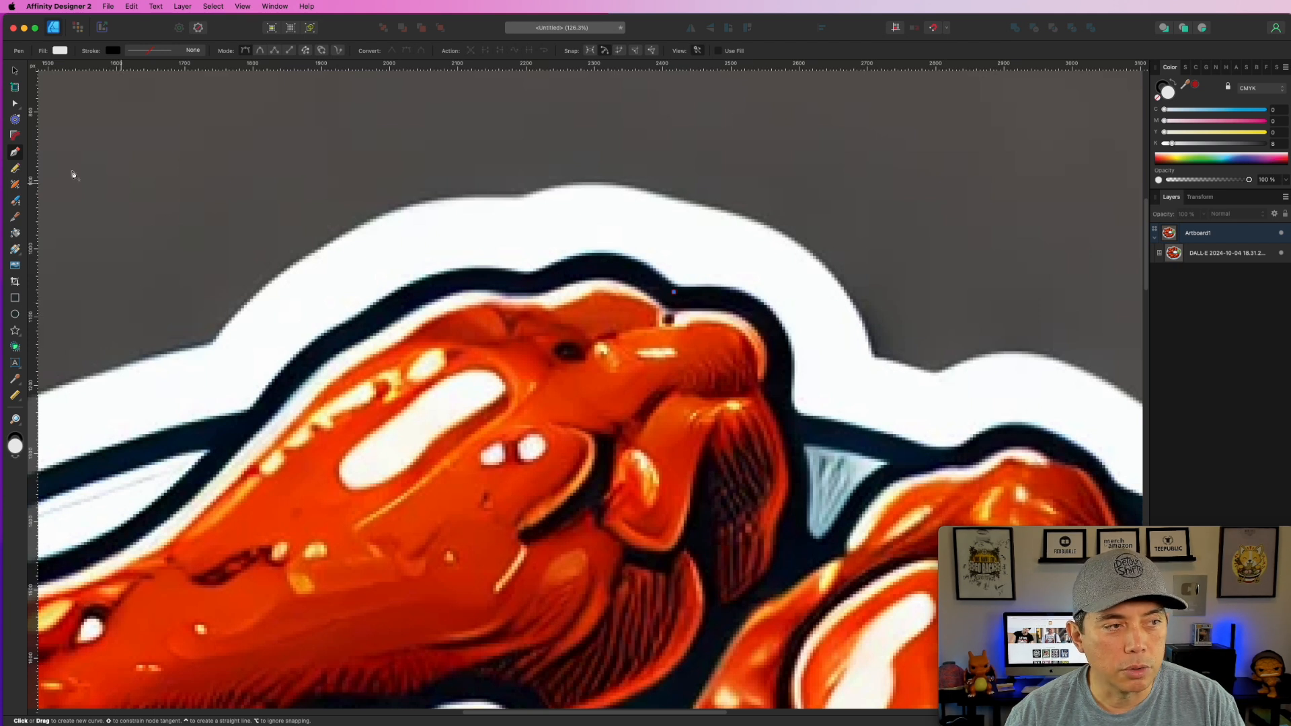
pyautogui.moveTo(772, 317); pyautogui.dragTo(798, 349)
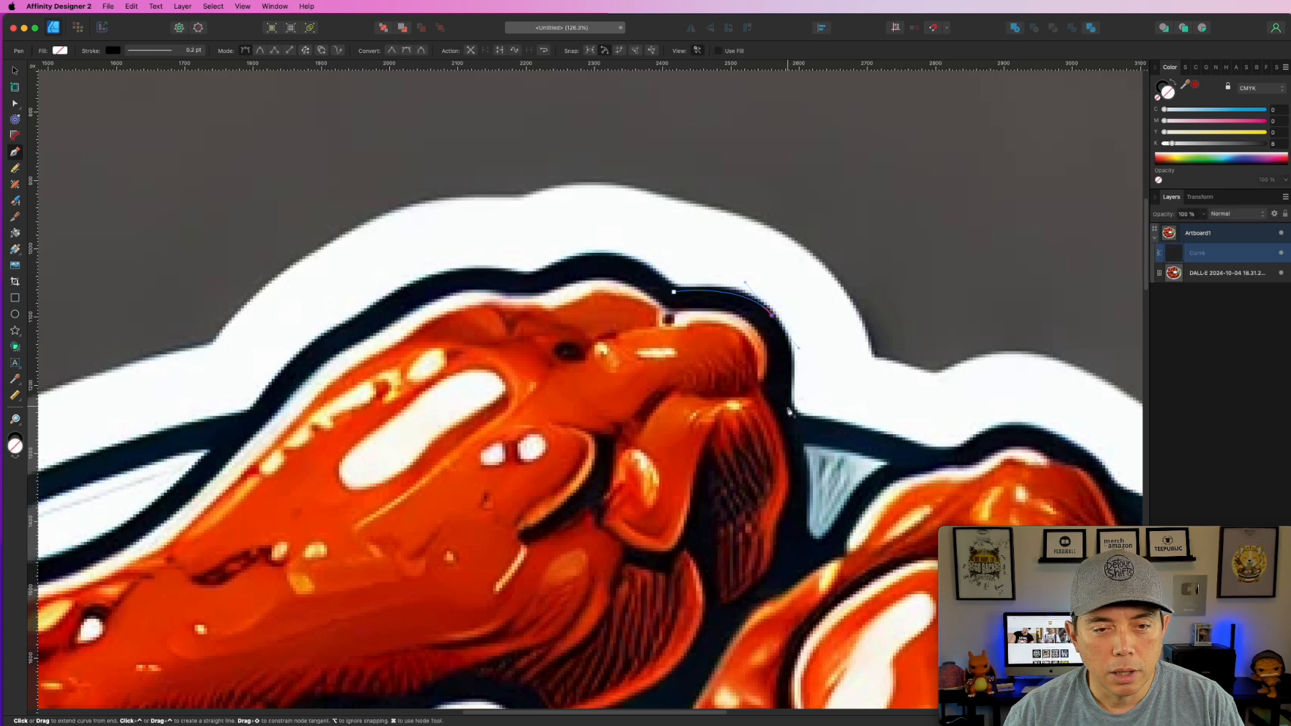
pyautogui.click(786, 403)
pyautogui.click(801, 422)
# Continue the curve along the plate rim and over the black outline of the chicken wing nearest the celery
pyautogui.press('space')
pyautogui.moveTo(894, 397); pyautogui.dragTo(702, 283)
pyautogui.click(717, 294)
pyautogui.click(735, 318)
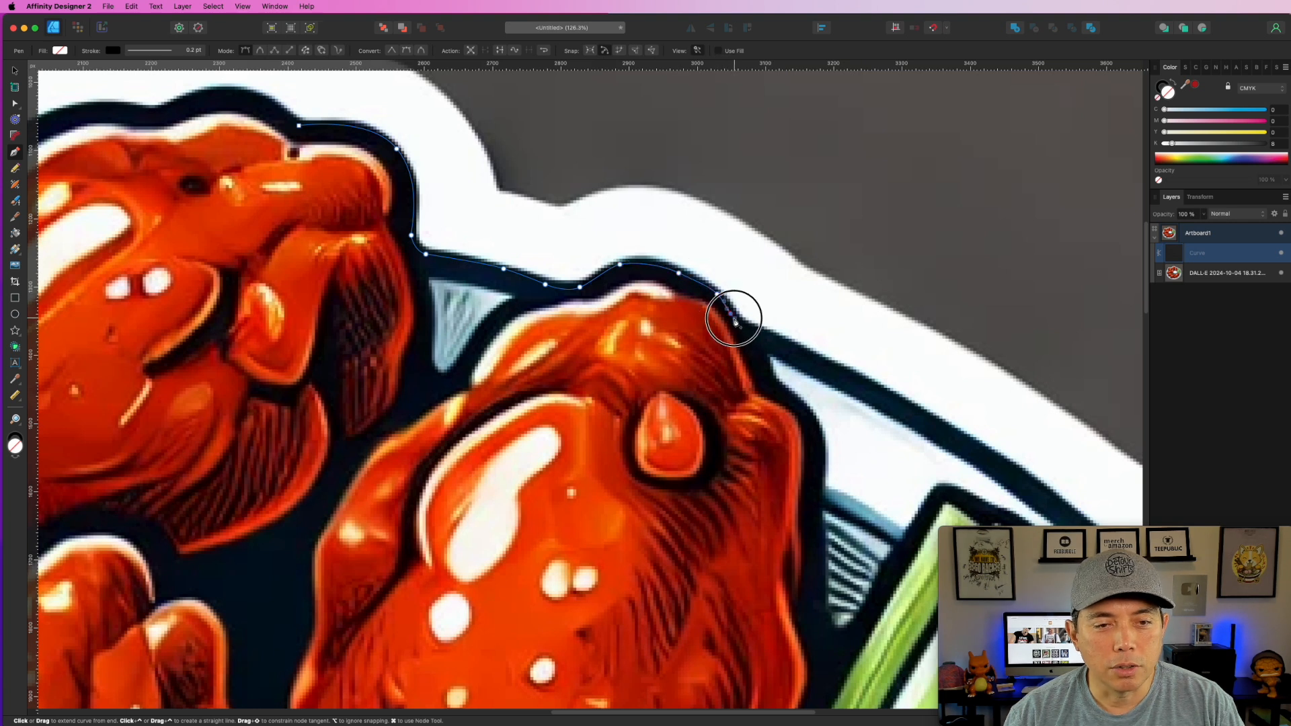
pyautogui.moveTo(757, 330); pyautogui.dragTo(769, 334)
# Extend the curve along the plate's black rim to the top corner of the outer celery sticks
pyautogui.moveTo(900, 301); pyautogui.dragTo(565, 160)
pyautogui.moveTo(575, 263); pyautogui.dragTo(715, 330)
pyautogui.click(797, 423)
pyautogui.click(818, 401)
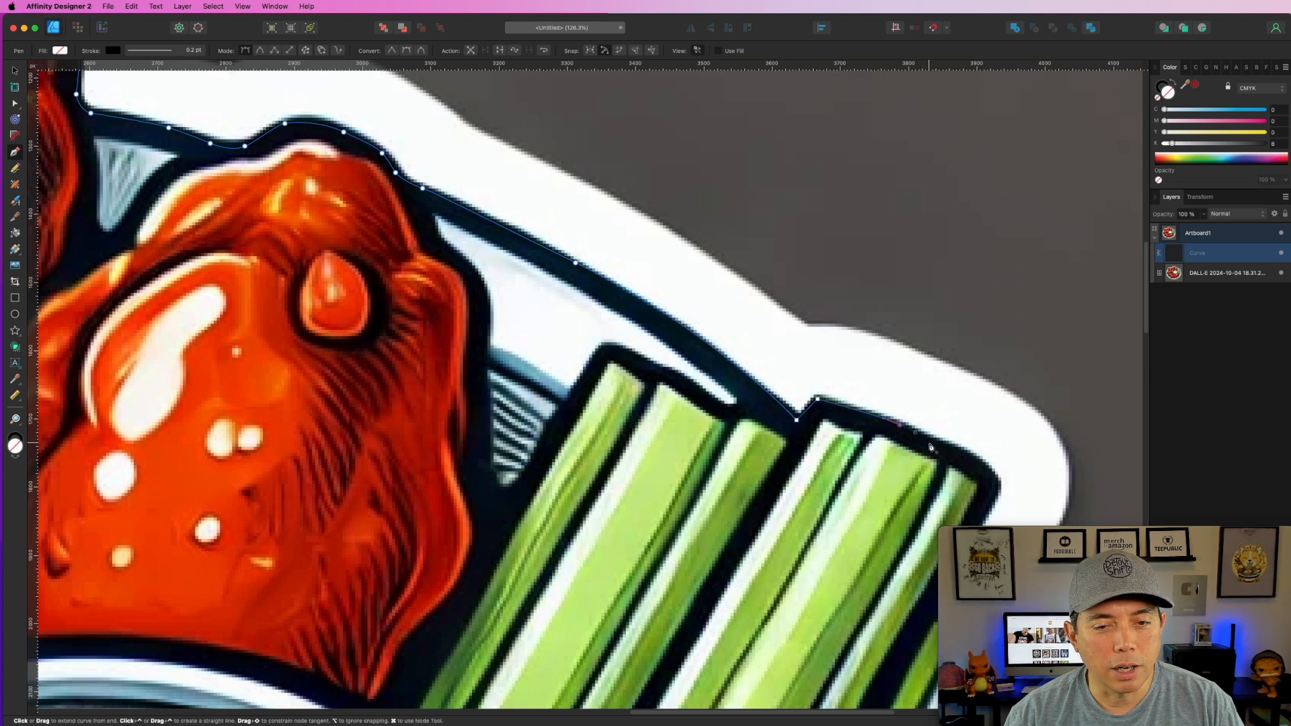
# Trace around the celery and the remaining black outline, close the curve at its starting node and leave the Pen tool
pyautogui.moveTo(1002, 453); pyautogui.dragTo(775, 240)
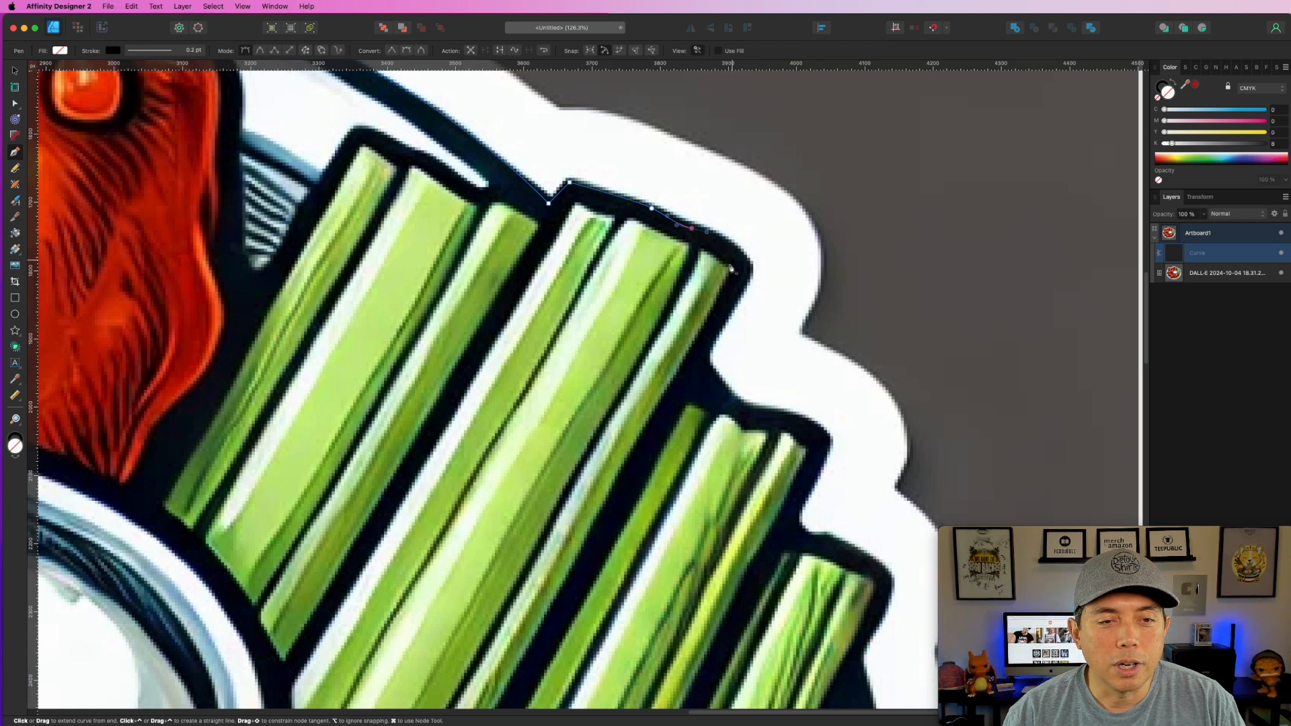
pyautogui.moveTo(738, 252); pyautogui.dragTo(745, 258)
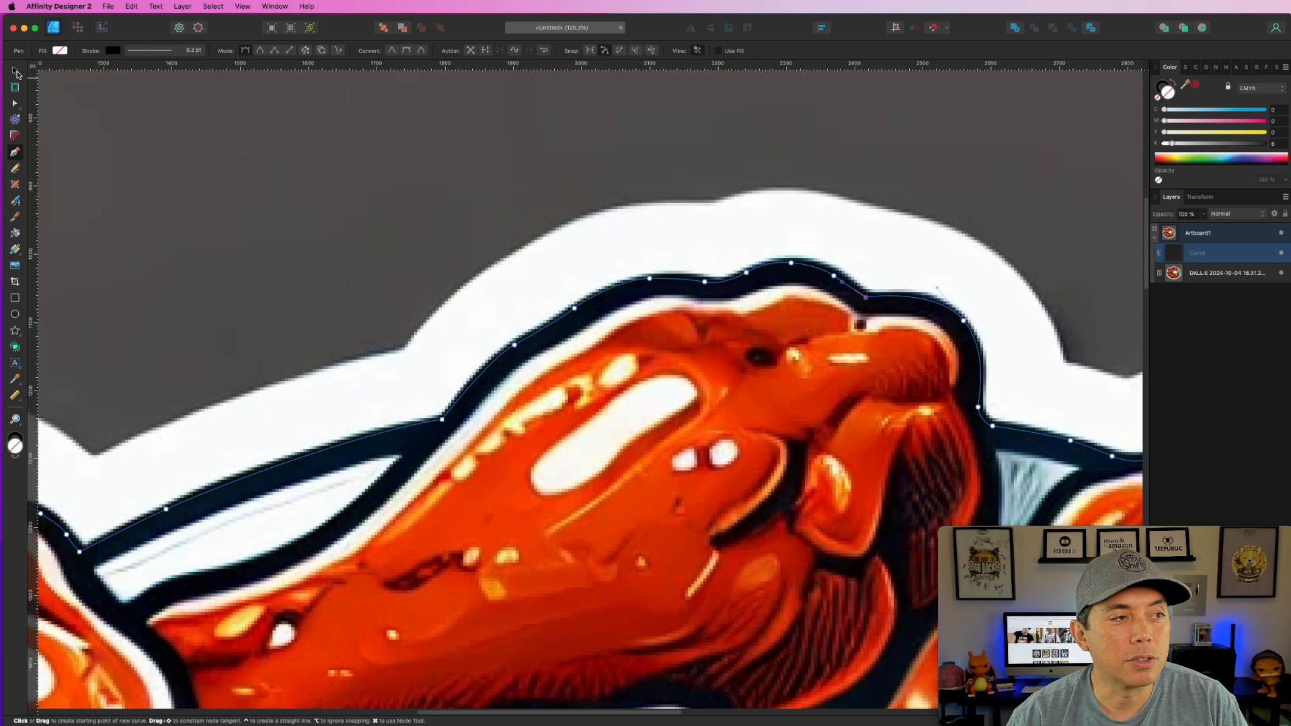
pyautogui.click(15, 70)
pyautogui.scroll(-2, 870, 321)
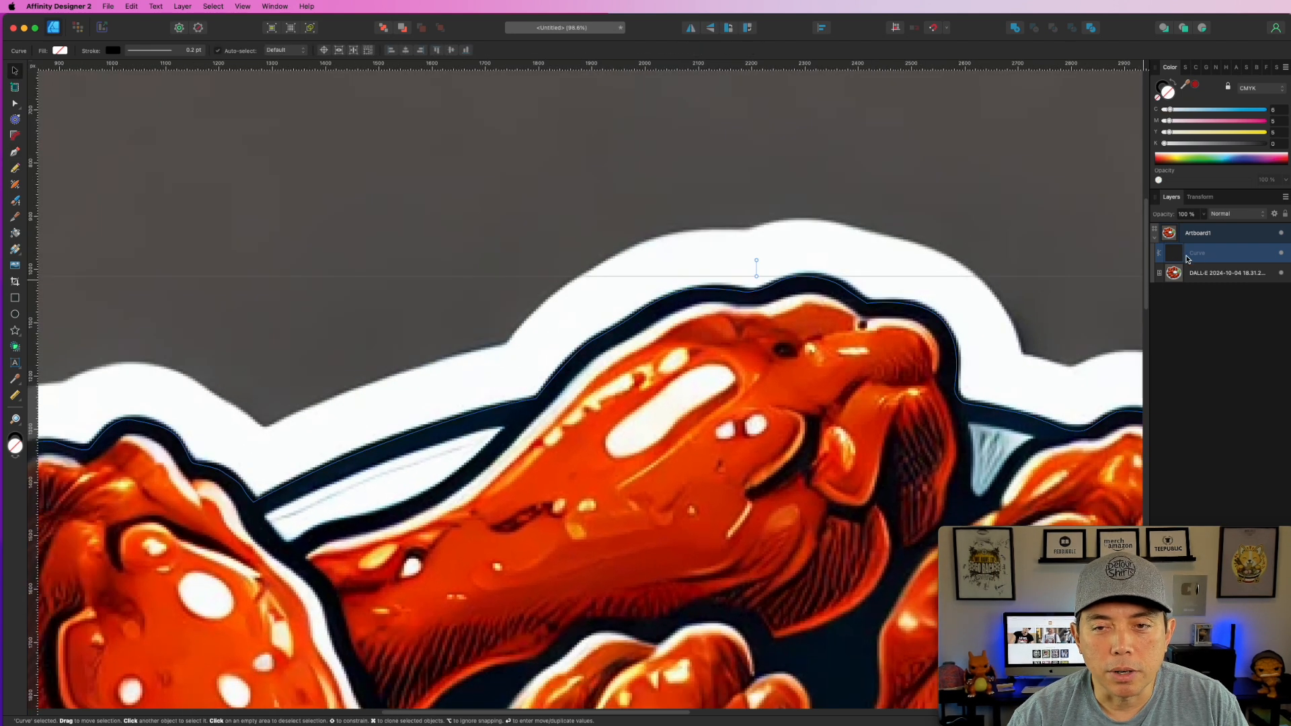
# Check how the traced curve fits the black outline around the plate, especially over the topmost chicken wing
pyautogui.scroll(-5, 887, 357)
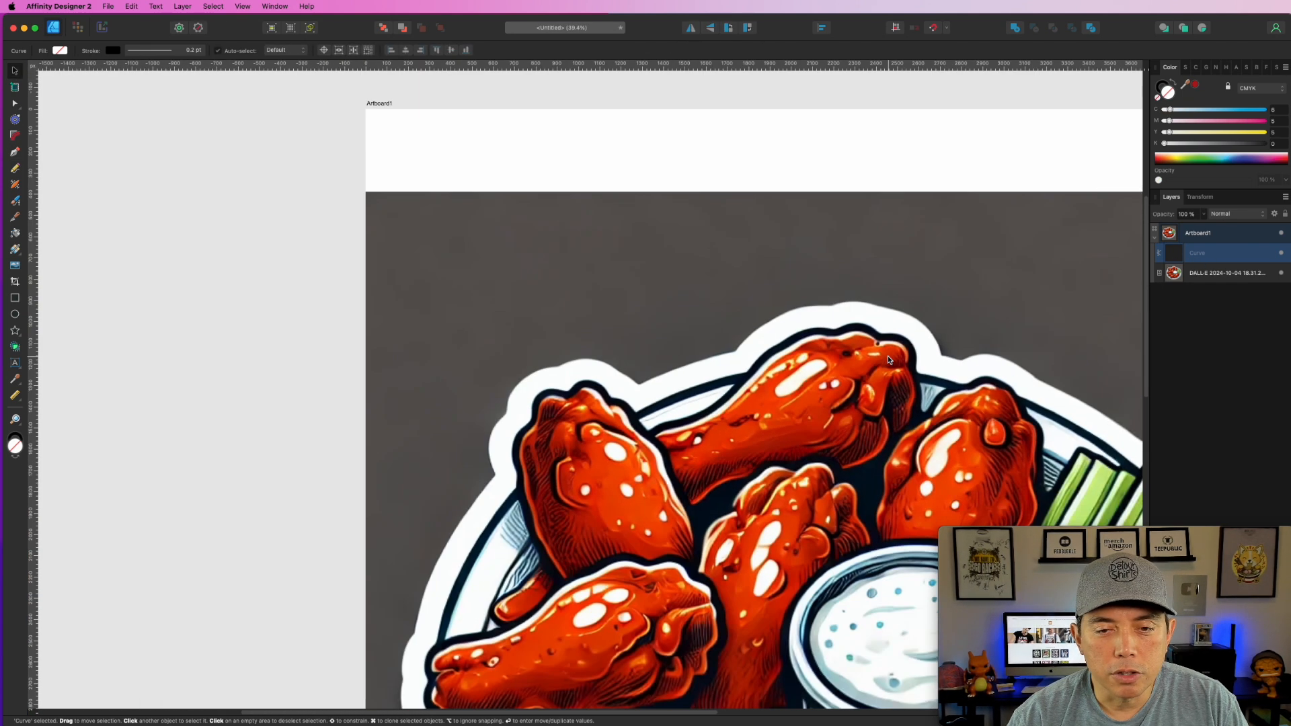
pyautogui.scroll(-2, 888, 356)
pyautogui.scroll(-5, 891, 310)
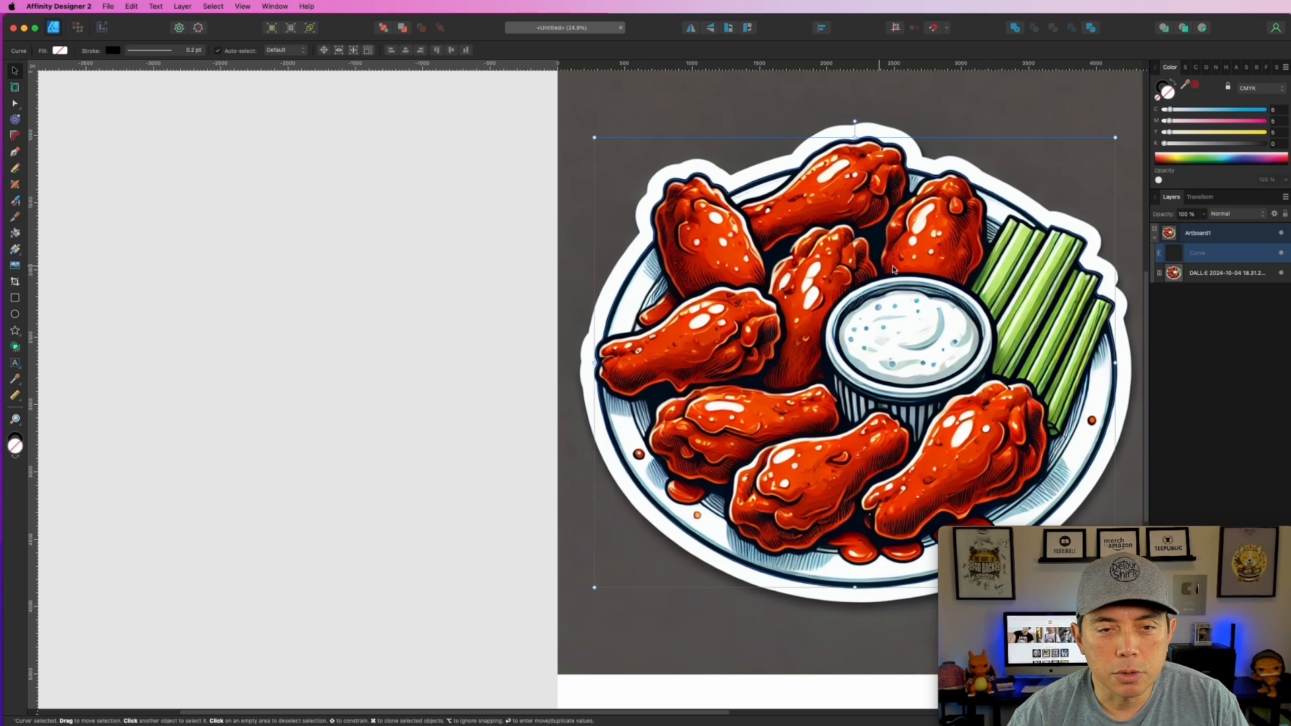
pyautogui.hscroll(5, 893, 269)
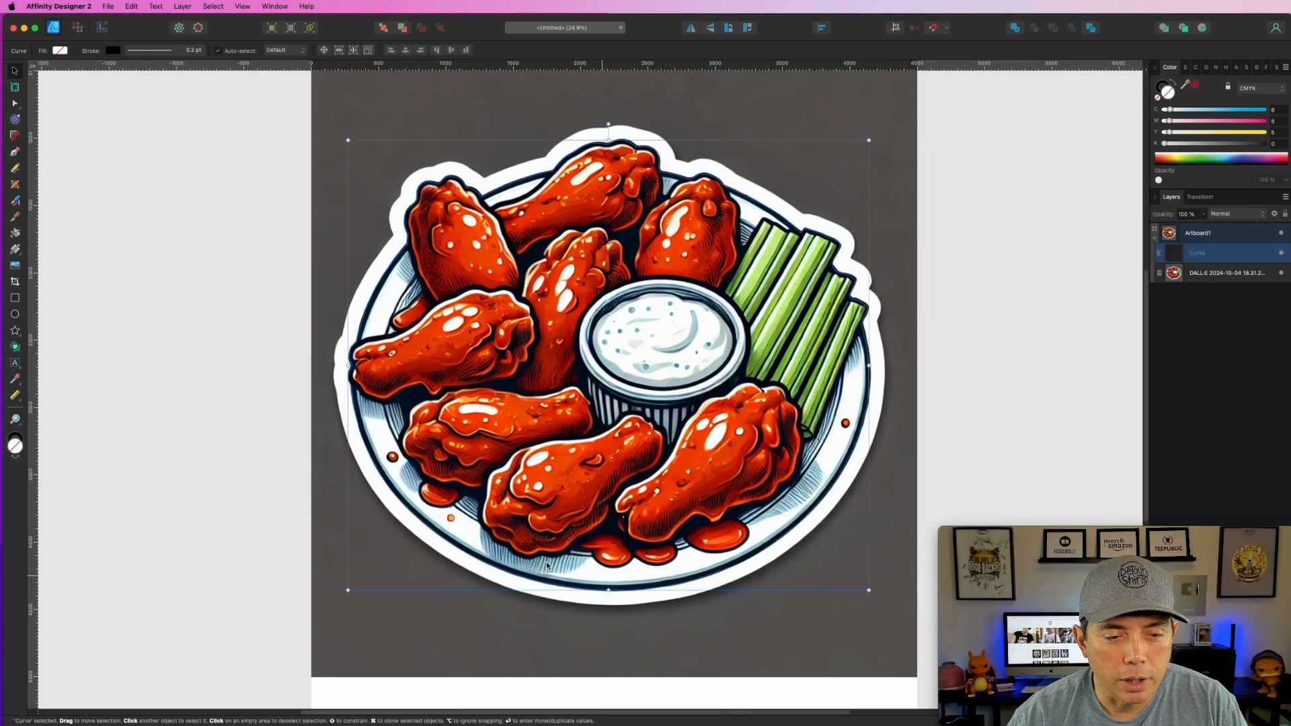
pyautogui.scroll(8, 647, 169)
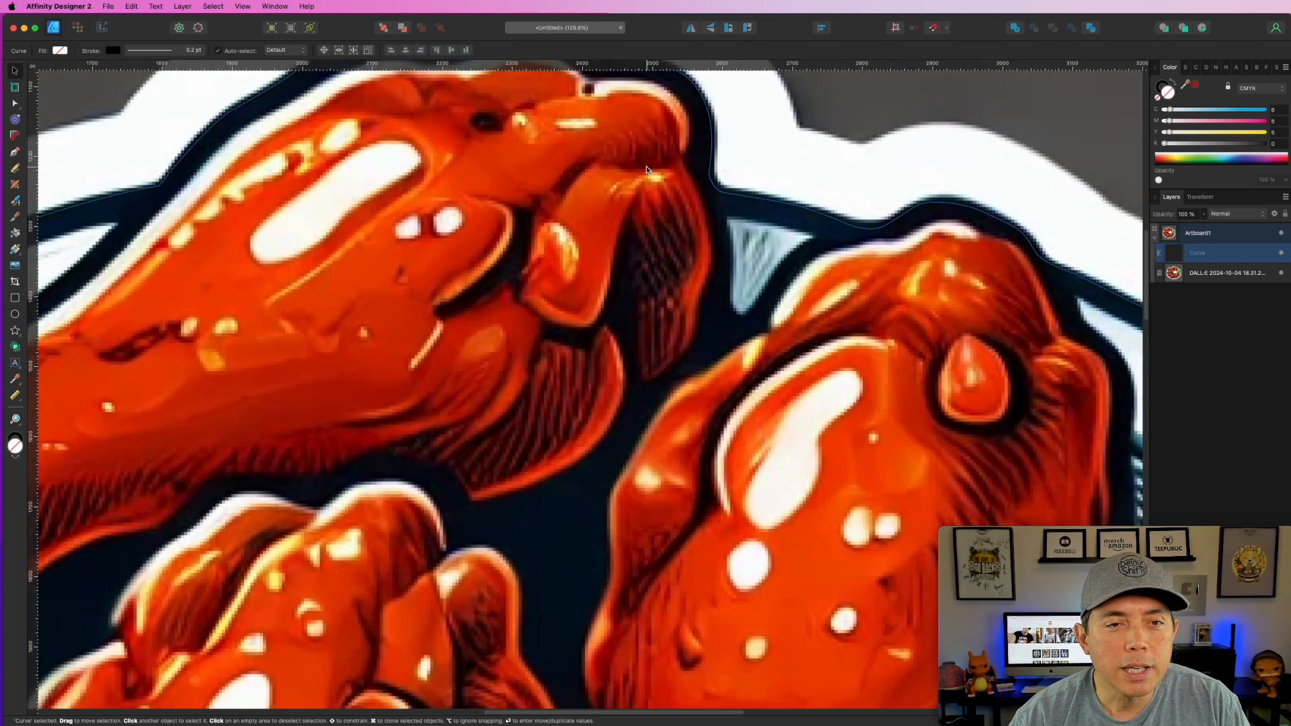
pyautogui.scroll(3, 757, 188)
pyautogui.scroll(3, 687, 356)
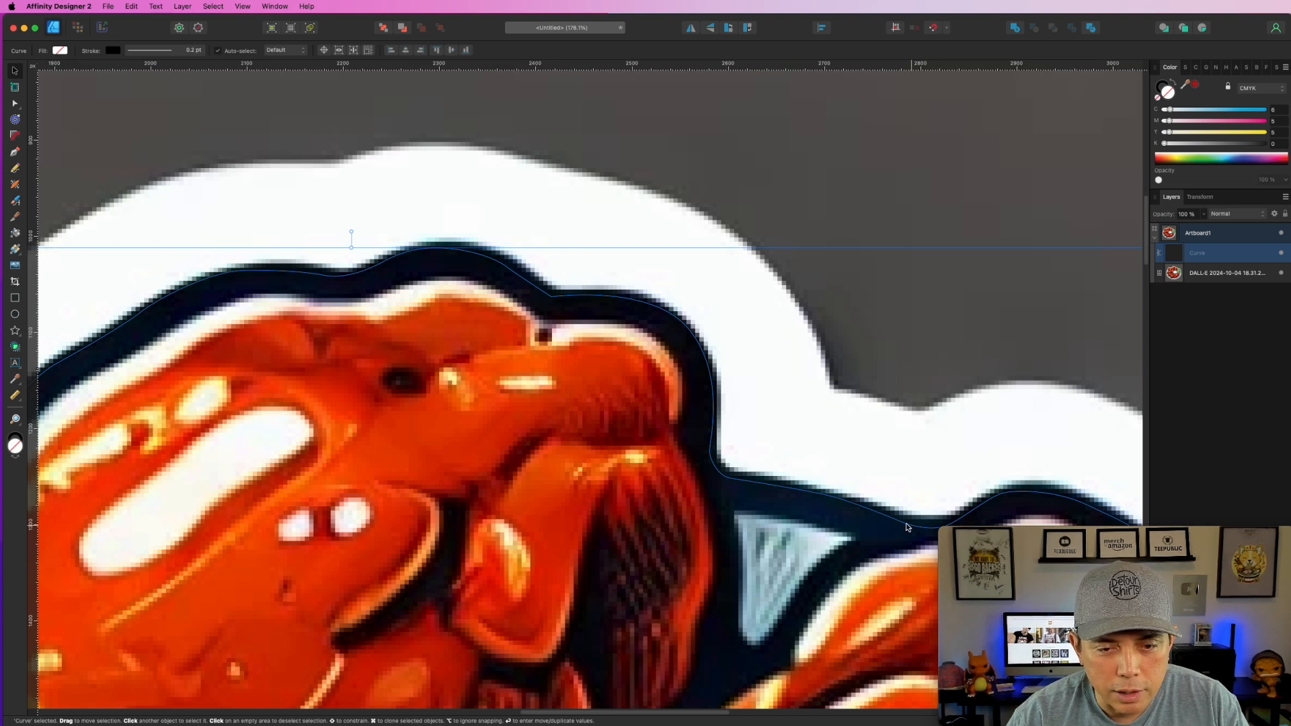
# Adjust the node and its handle on the rim between the chicken wing and the celery so the curve sits inside the black outline
pyautogui.moveTo(1047, 480); pyautogui.dragTo(652, 301)
pyautogui.moveTo(887, 442); pyautogui.dragTo(612, 299)
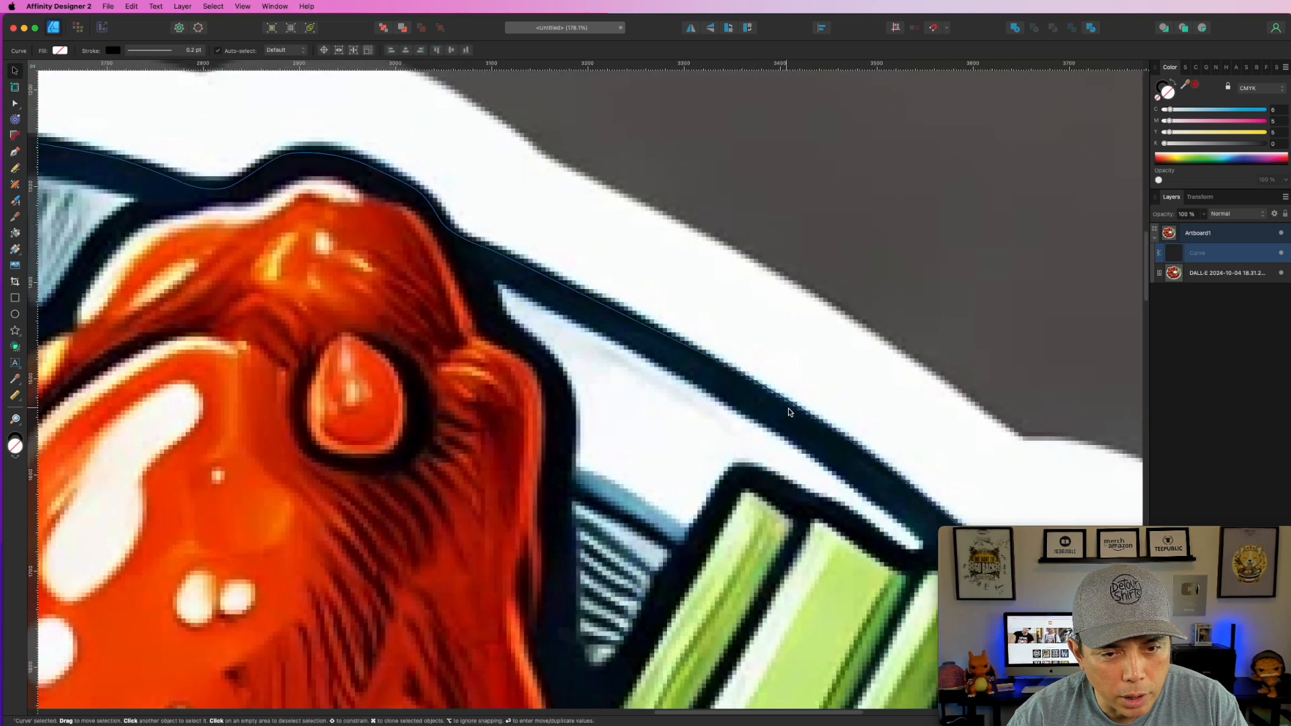
pyautogui.moveTo(790, 412); pyautogui.dragTo(596, 300)
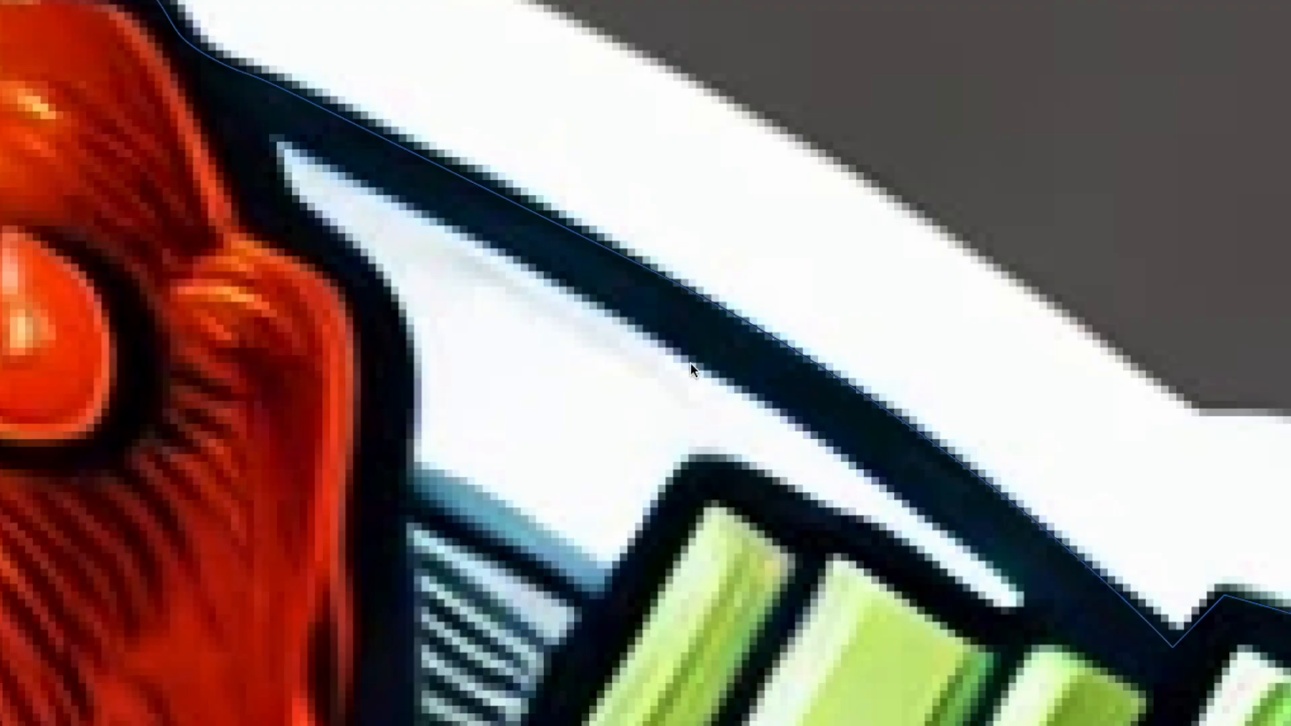
pyautogui.click(461, 199)
pyautogui.click(626, 259)
pyautogui.moveTo(969, 425); pyautogui.dragTo(946, 423)
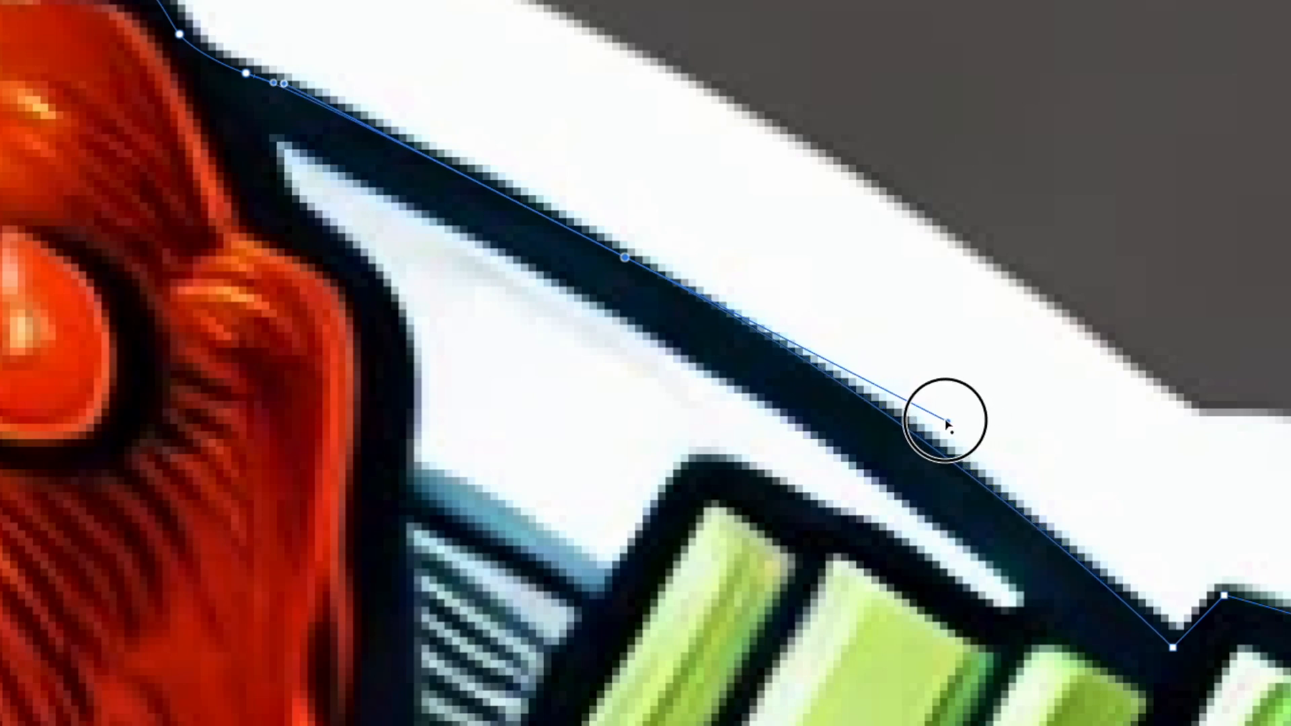
pyautogui.moveTo(615, 258); pyautogui.dragTo(622, 263)
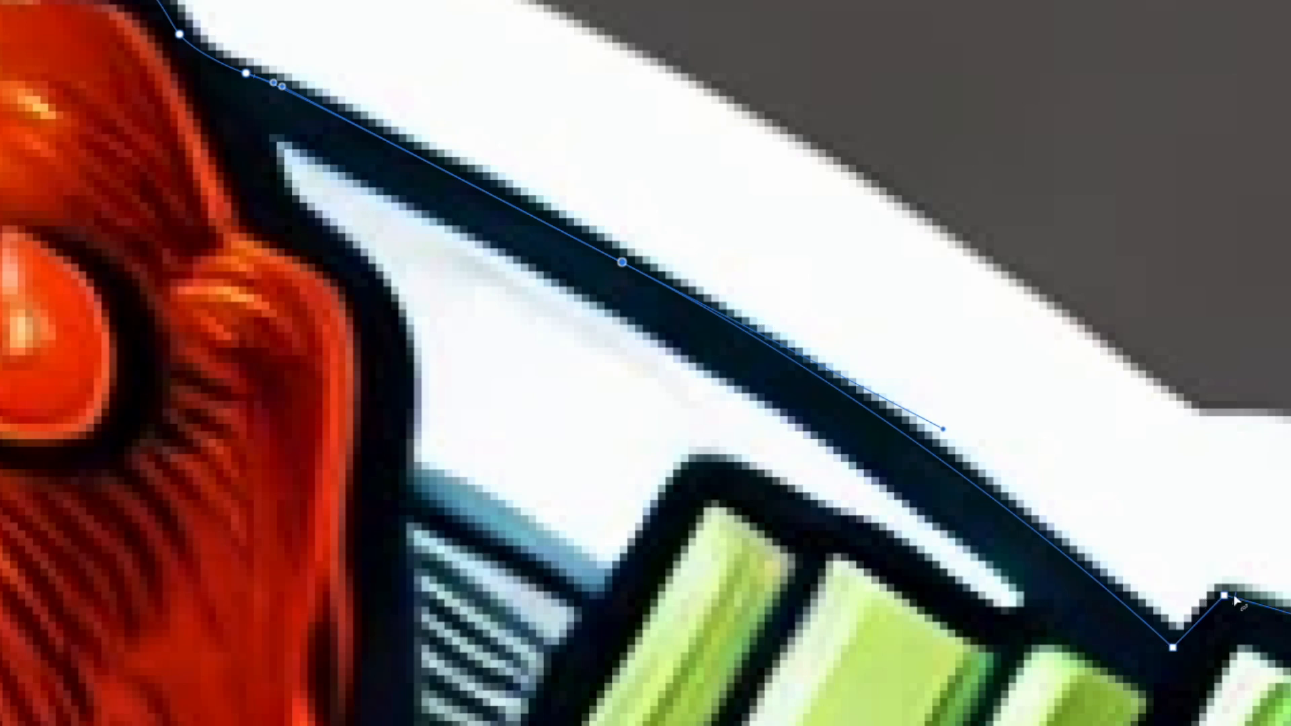
# Nudge the curve's nodes around the upper celery bunch inward so they lie within its black outline
pyautogui.click(1176, 647)
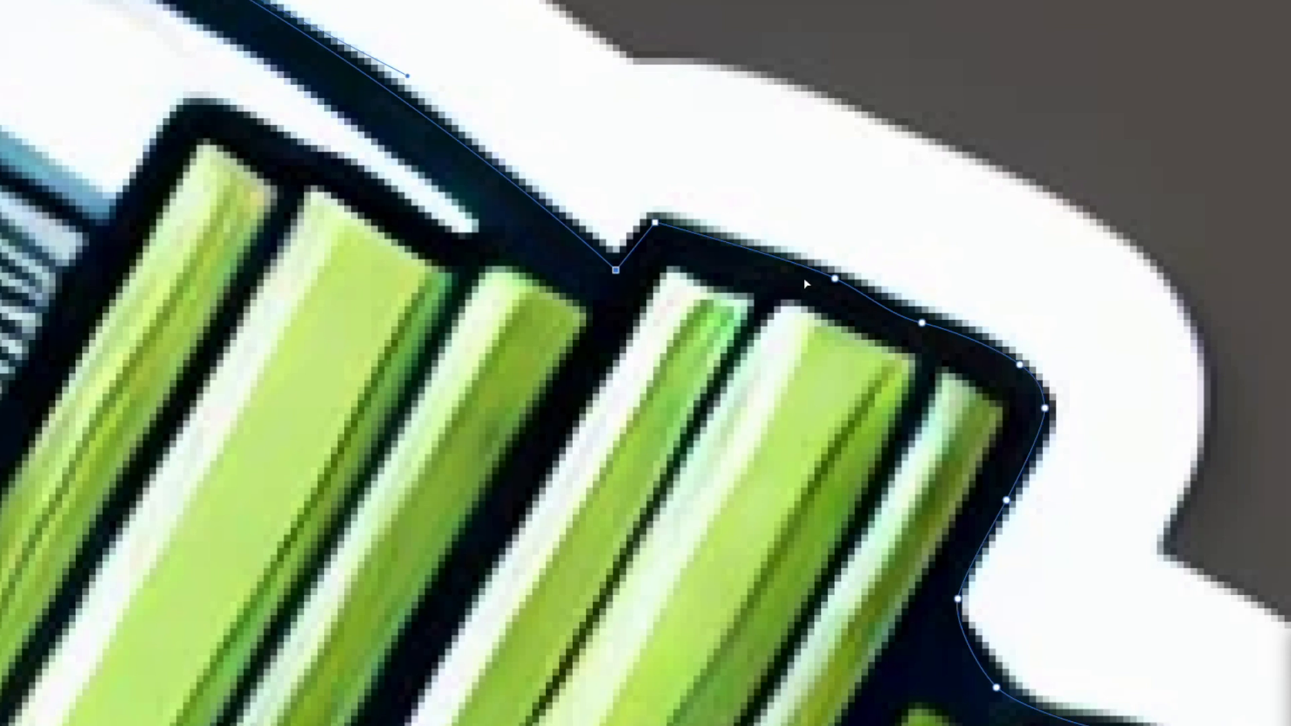
pyautogui.click(652, 222)
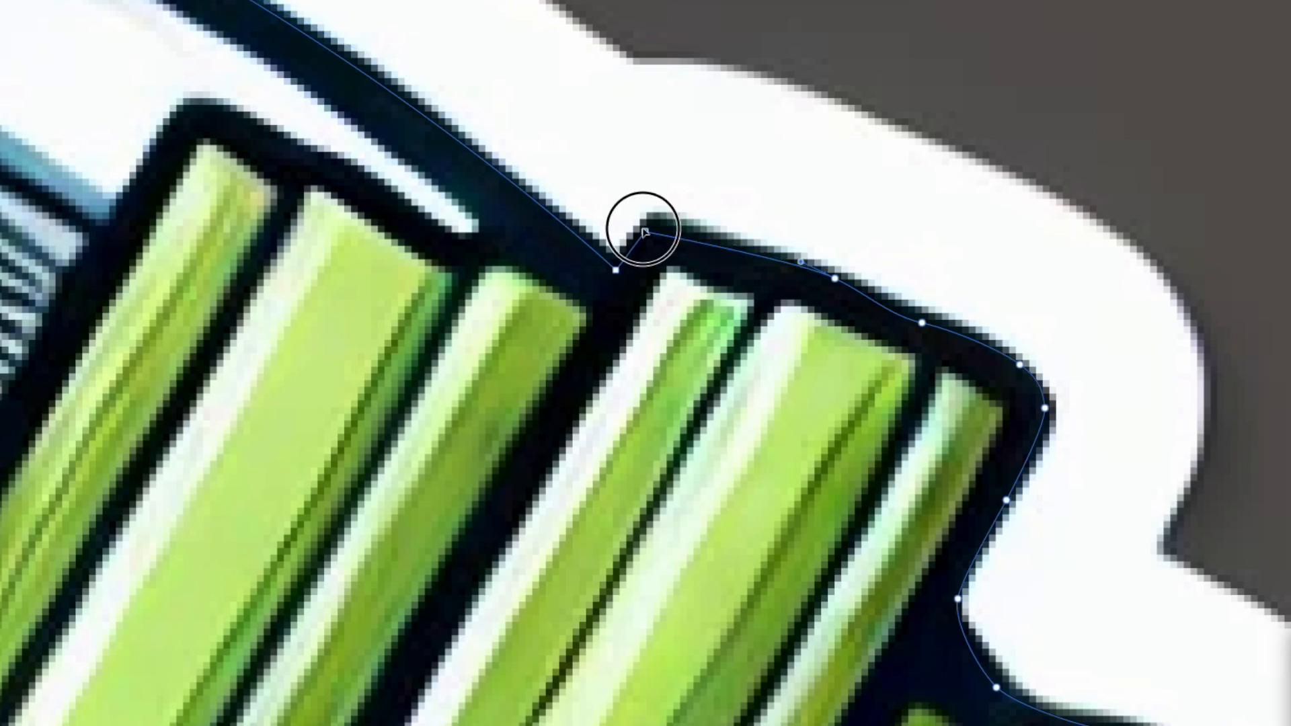
pyautogui.click(835, 279)
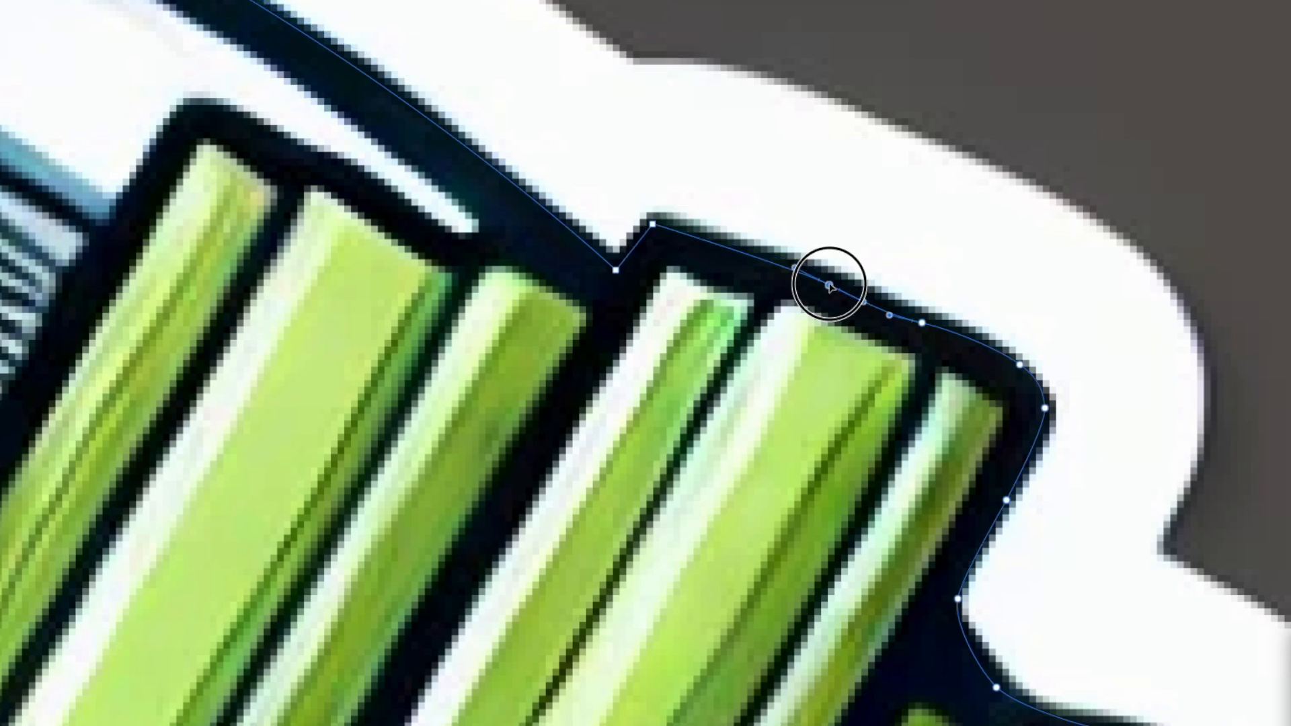
pyautogui.click(1020, 364)
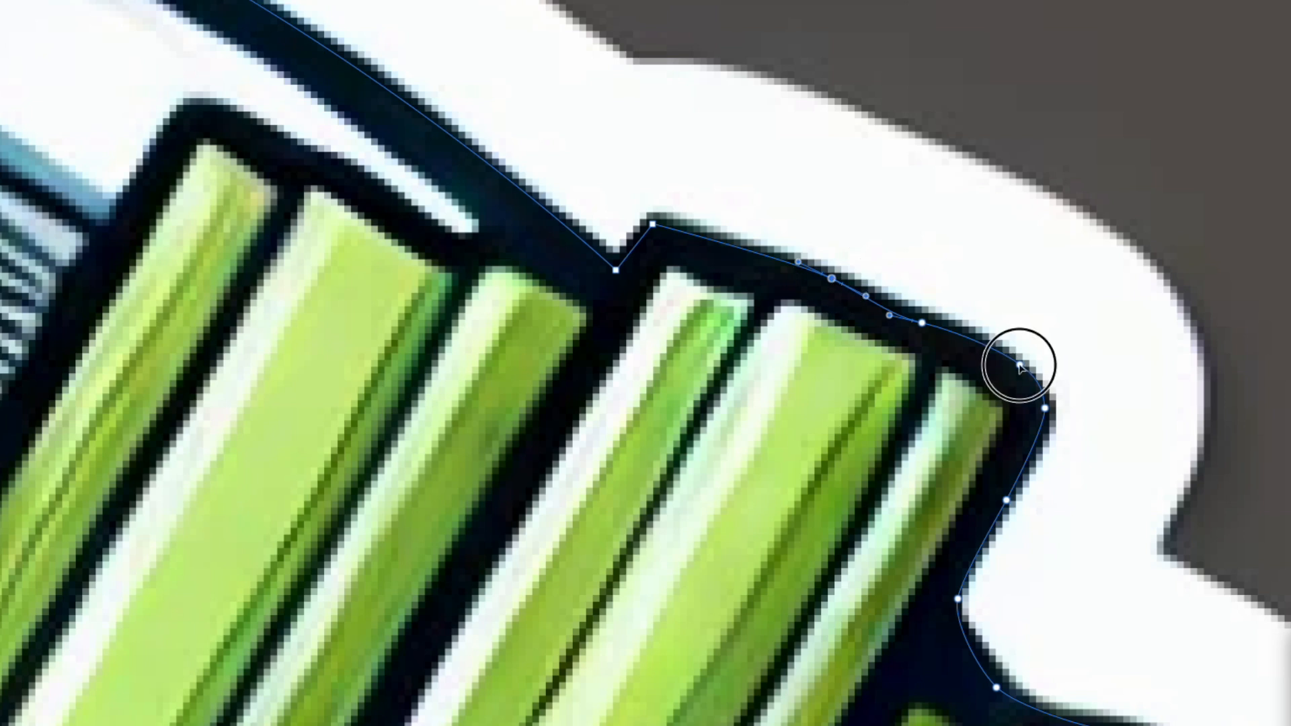
pyautogui.click(1044, 409)
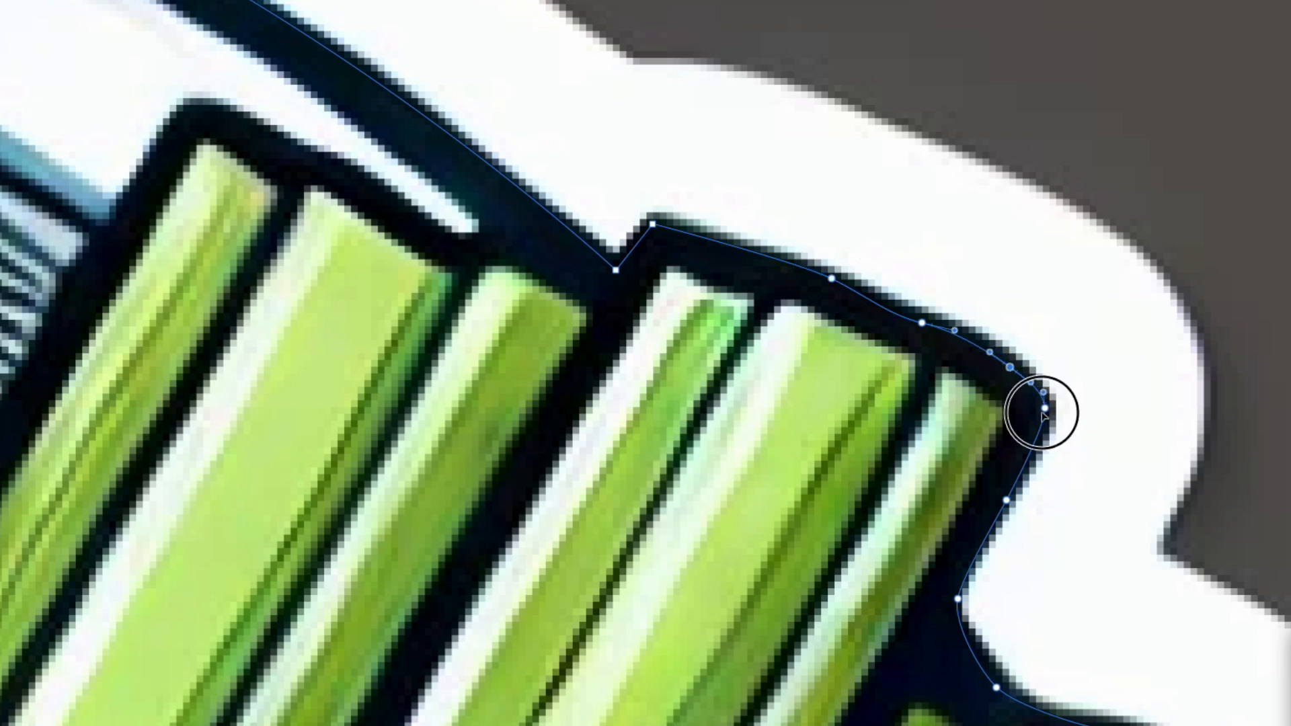
pyautogui.click(958, 599)
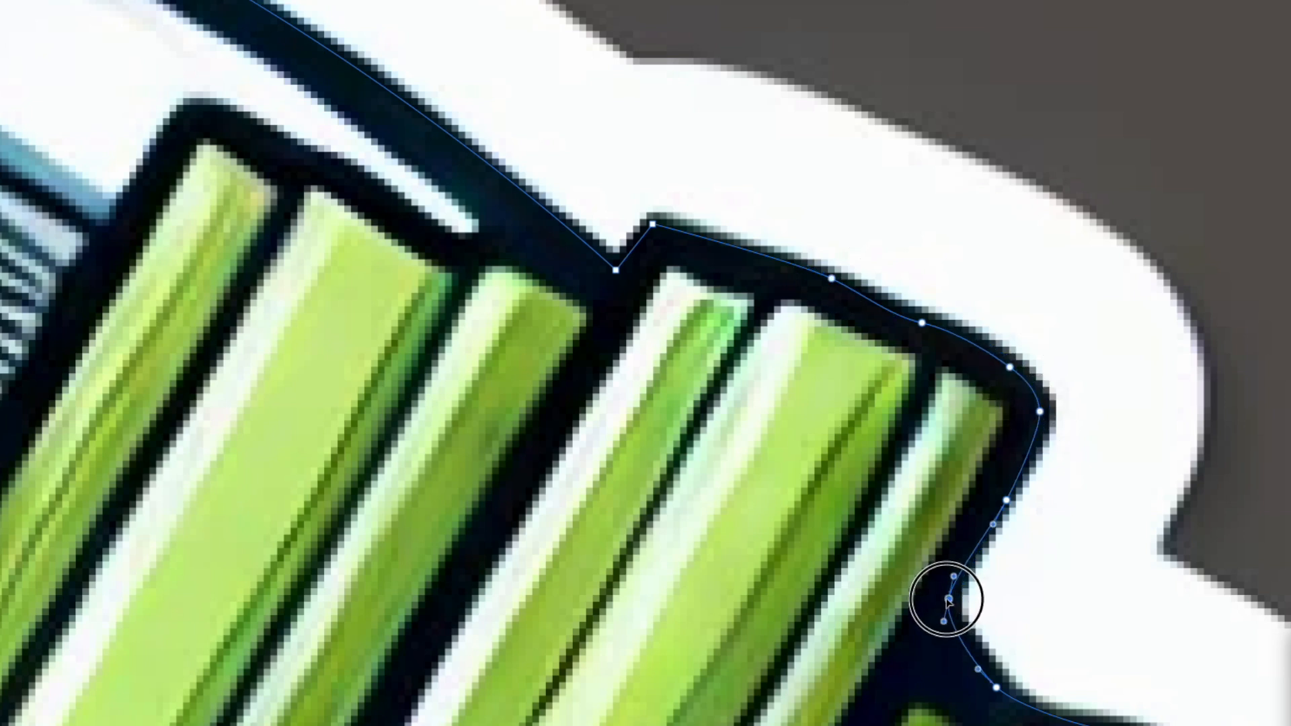
# Move the curve node on the plate's lower rim, below the sauce drops, slightly into the black outline
pyautogui.scroll(-2, 1035, 606)
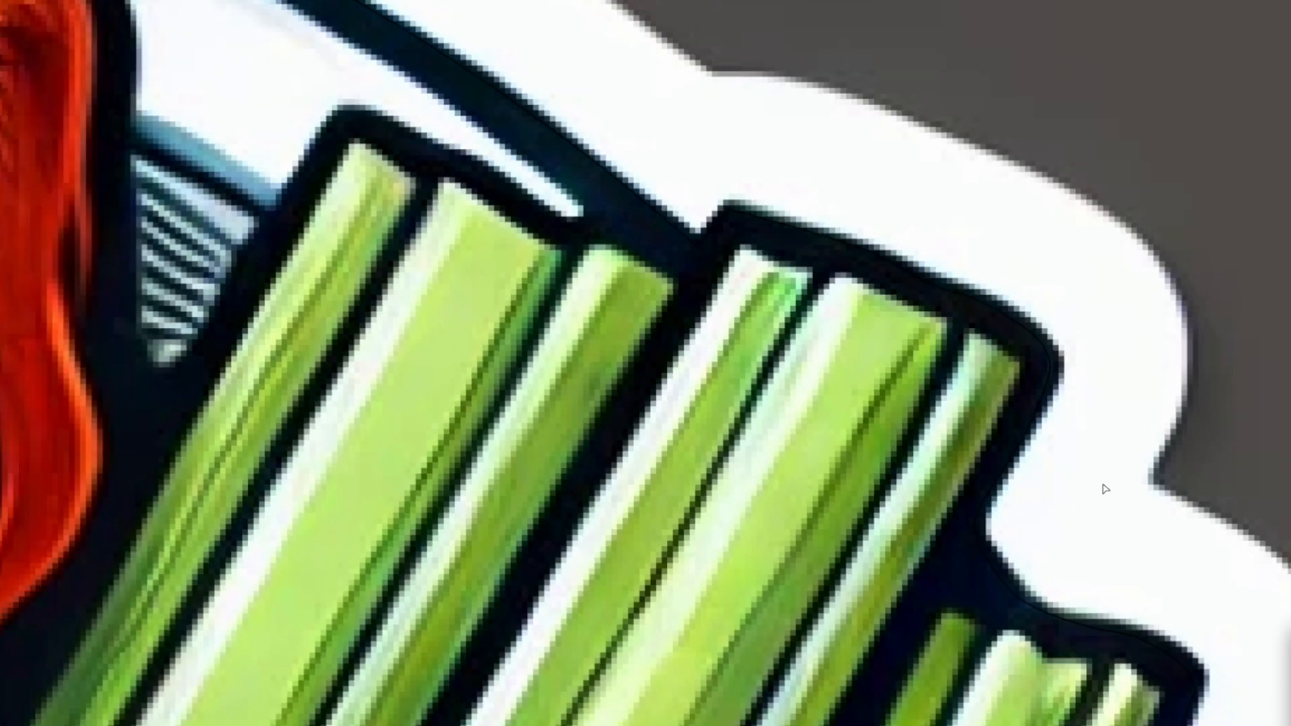
pyautogui.scroll(-1, 1106, 489)
pyautogui.moveTo(1167, 542); pyautogui.dragTo(834, 104)
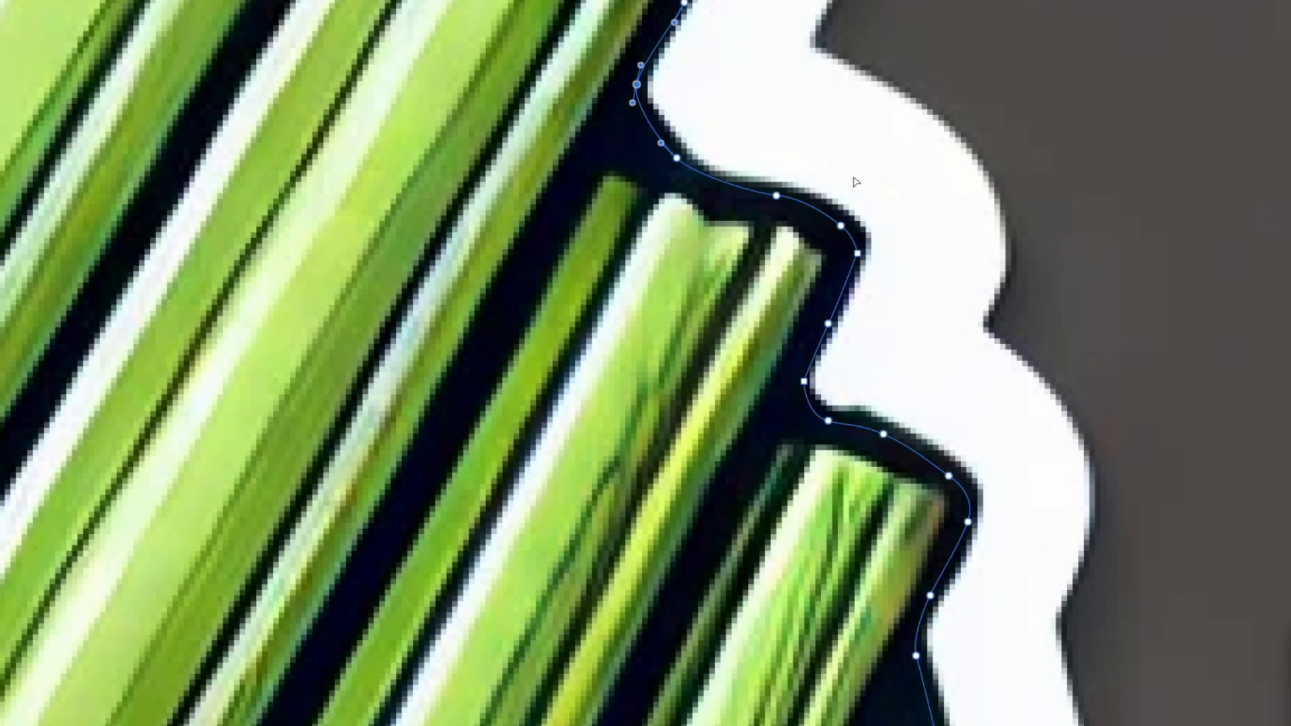
pyautogui.moveTo(1046, 513); pyautogui.dragTo(922, 210)
pyautogui.moveTo(933, 544); pyautogui.dragTo(774, 77)
pyautogui.moveTo(733, 499); pyautogui.dragTo(1136, 83)
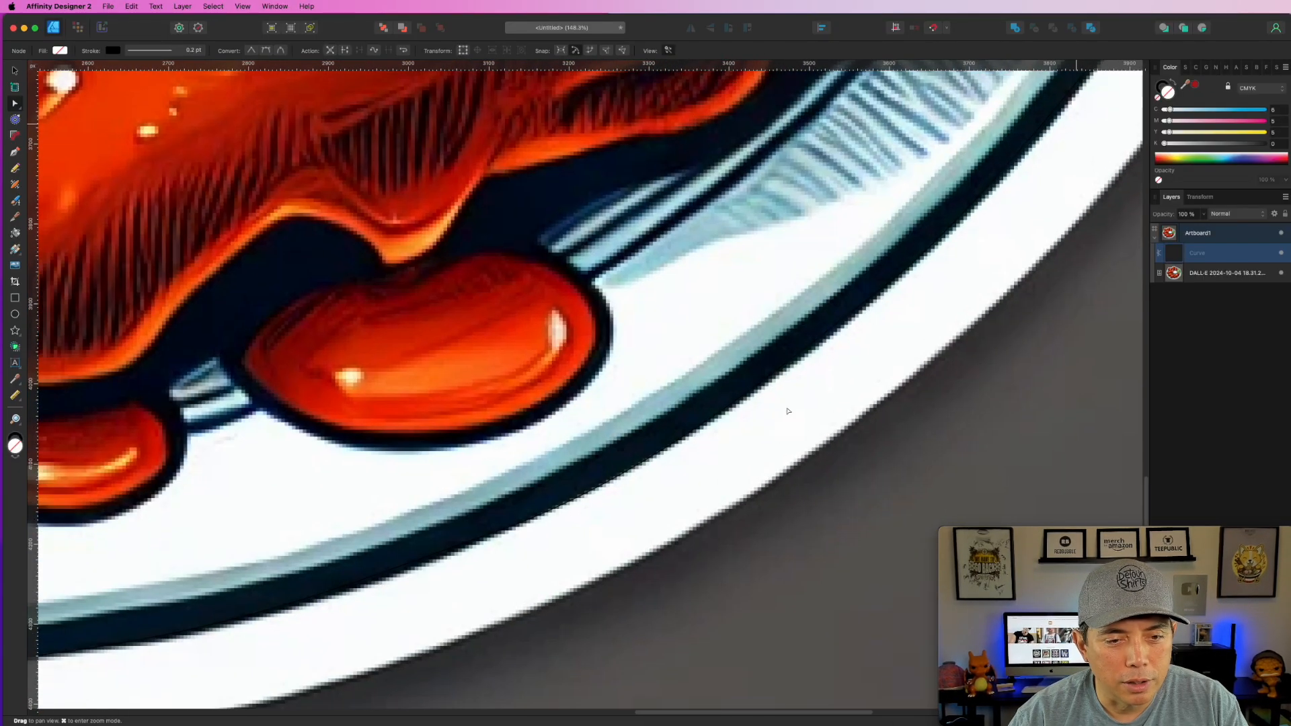
pyautogui.click(498, 532)
pyautogui.moveTo(664, 471); pyautogui.dragTo(663, 466)
# Shift the curve node at the tip of the leftmost chicken wing slightly upward along its black outline
pyautogui.moveTo(501, 530); pyautogui.dragTo(978, 292)
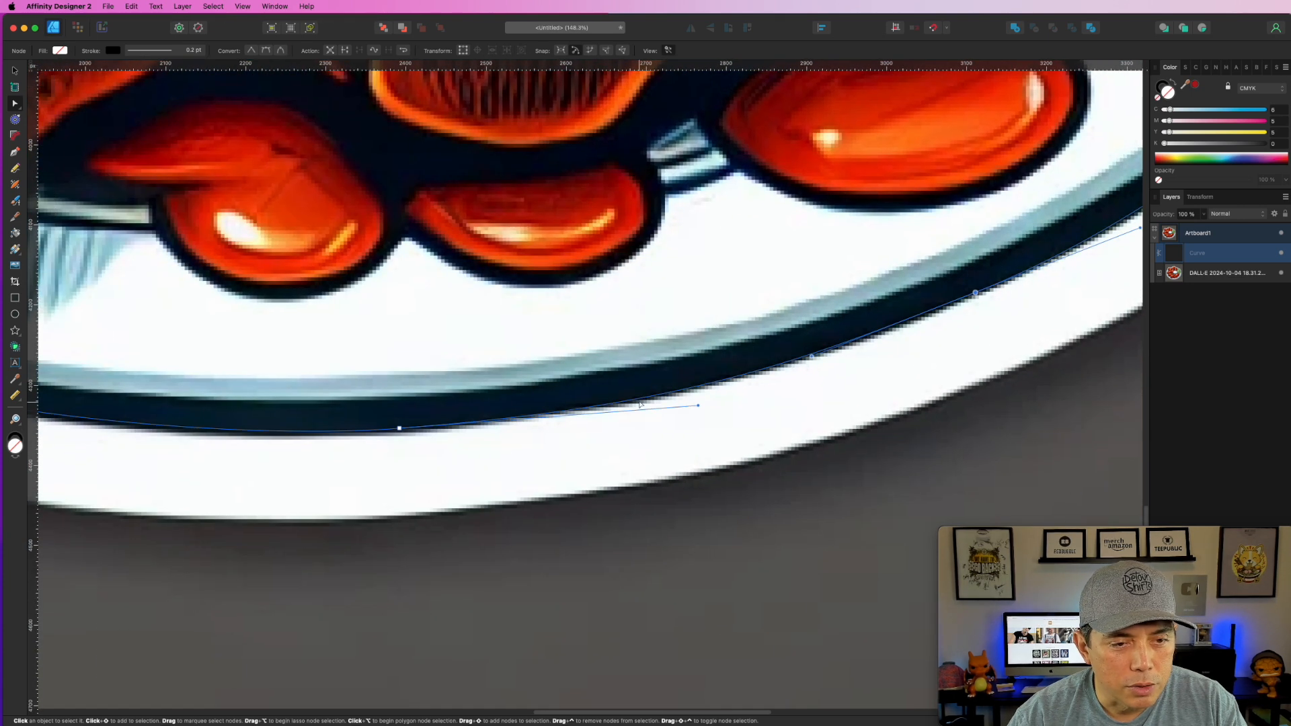
pyautogui.hscroll(-20, 640, 404)
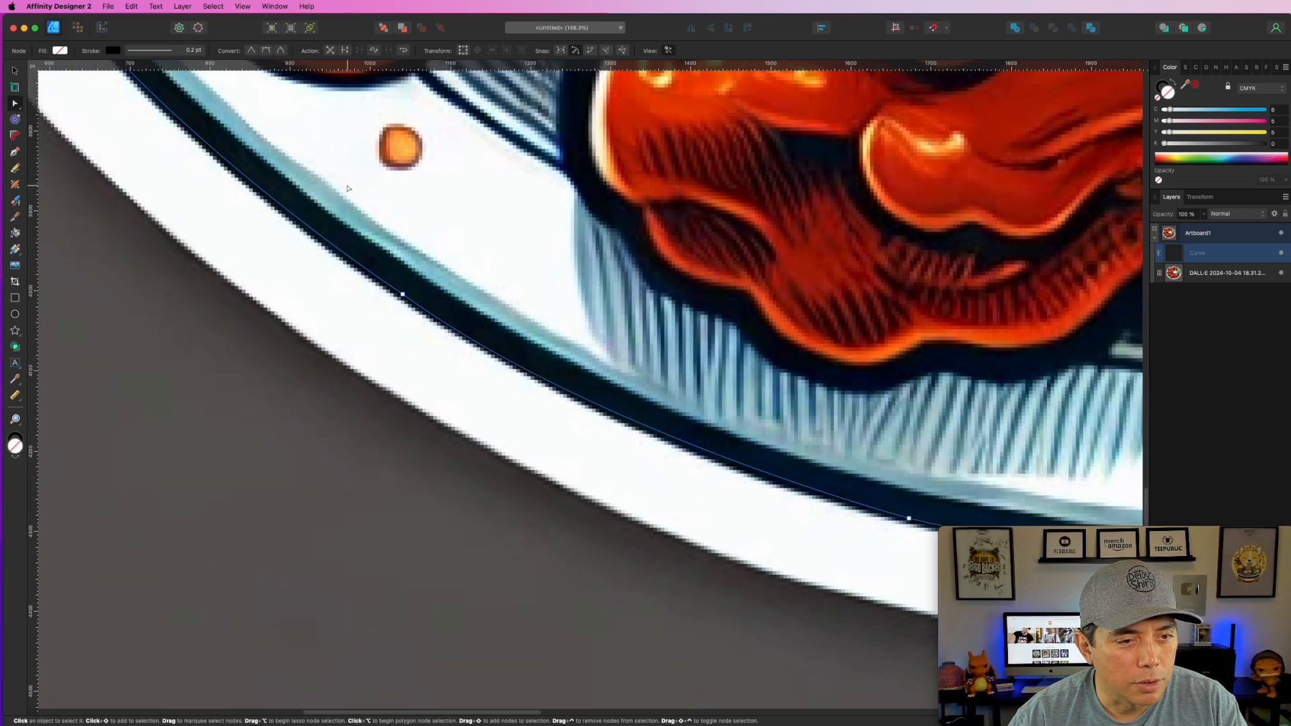
pyautogui.moveTo(347, 187); pyautogui.dragTo(770, 519)
pyautogui.moveTo(394, 124); pyautogui.dragTo(552, 493)
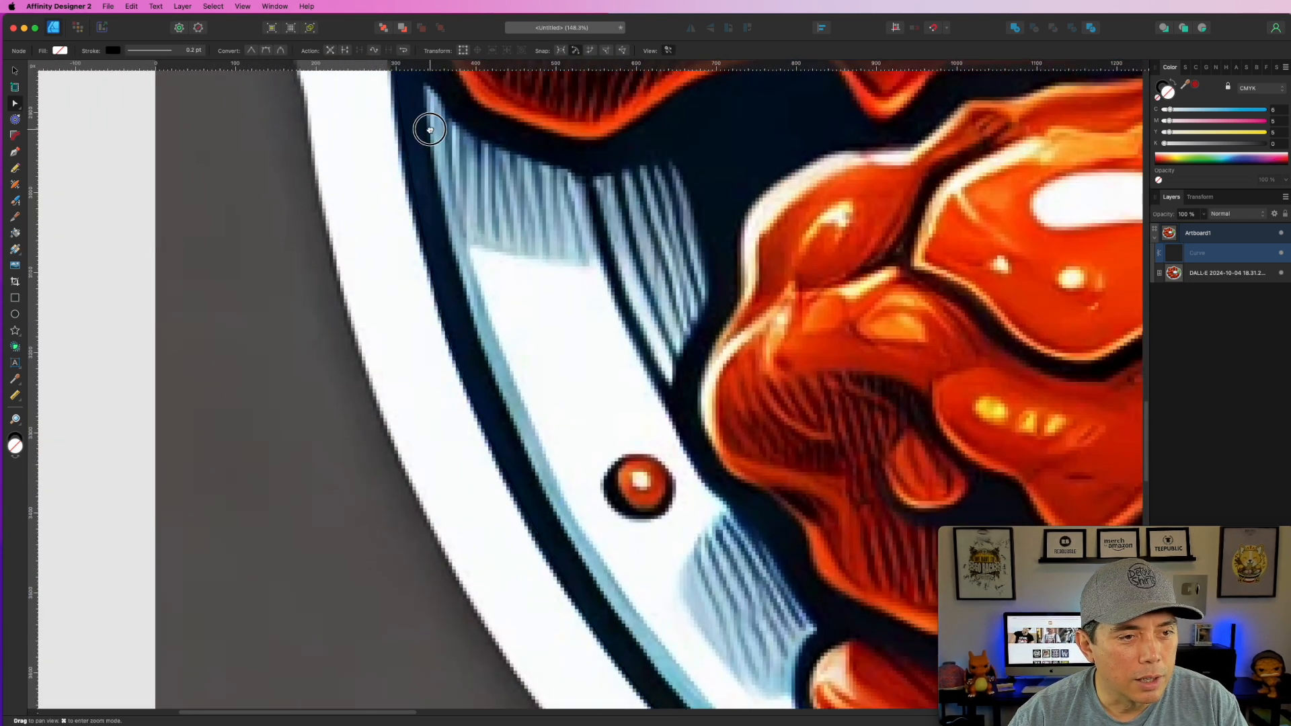
pyautogui.moveTo(430, 129); pyautogui.dragTo(489, 449)
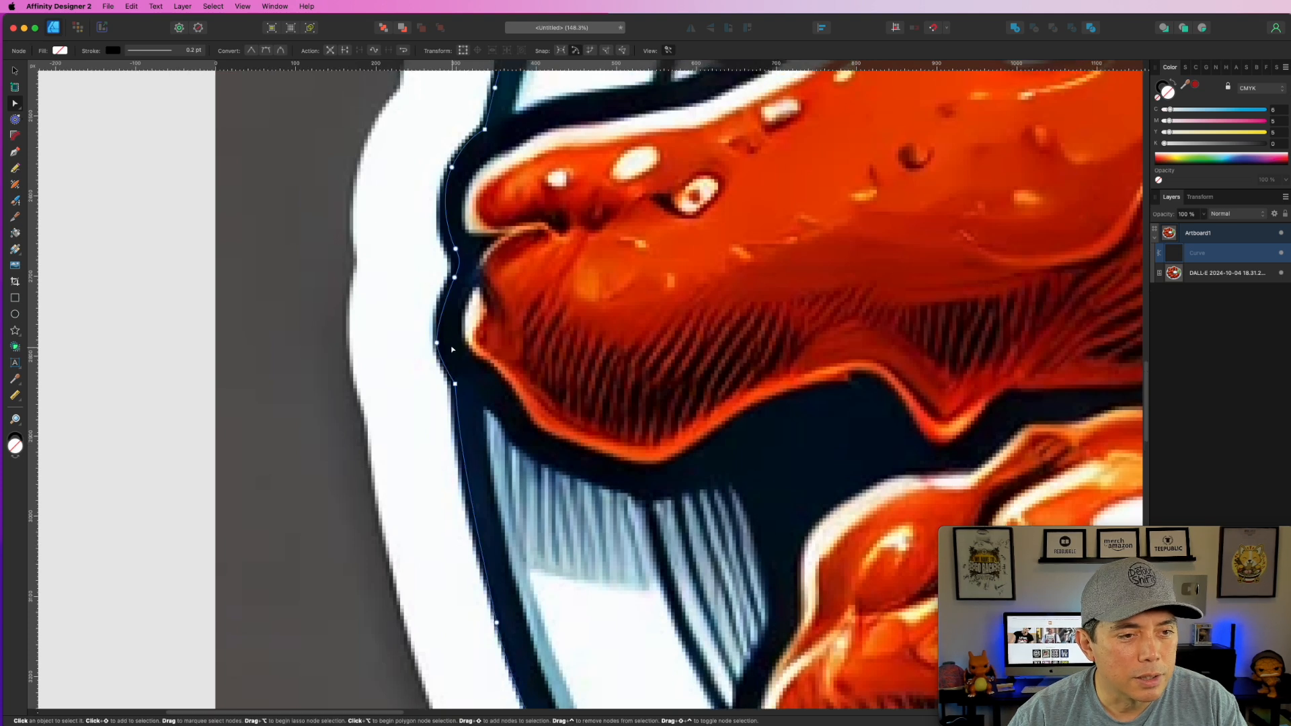
pyautogui.moveTo(437, 343); pyautogui.dragTo(437, 335)
# Check the remaining traced curve from the leftmost wing up to the upper wings, then switch to the Move tool
pyautogui.moveTo(482, 182); pyautogui.dragTo(457, 353)
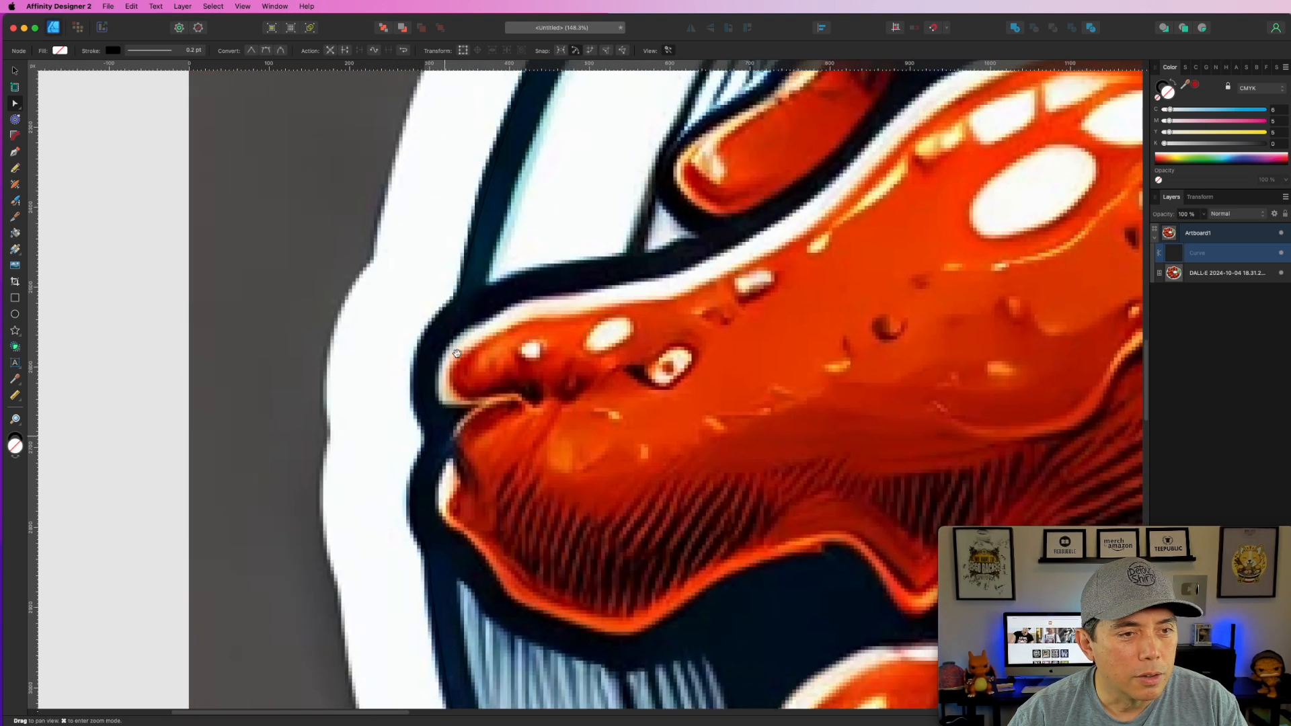
pyautogui.moveTo(530, 186); pyautogui.dragTo(414, 449)
pyautogui.moveTo(685, 115); pyautogui.dragTo(514, 374)
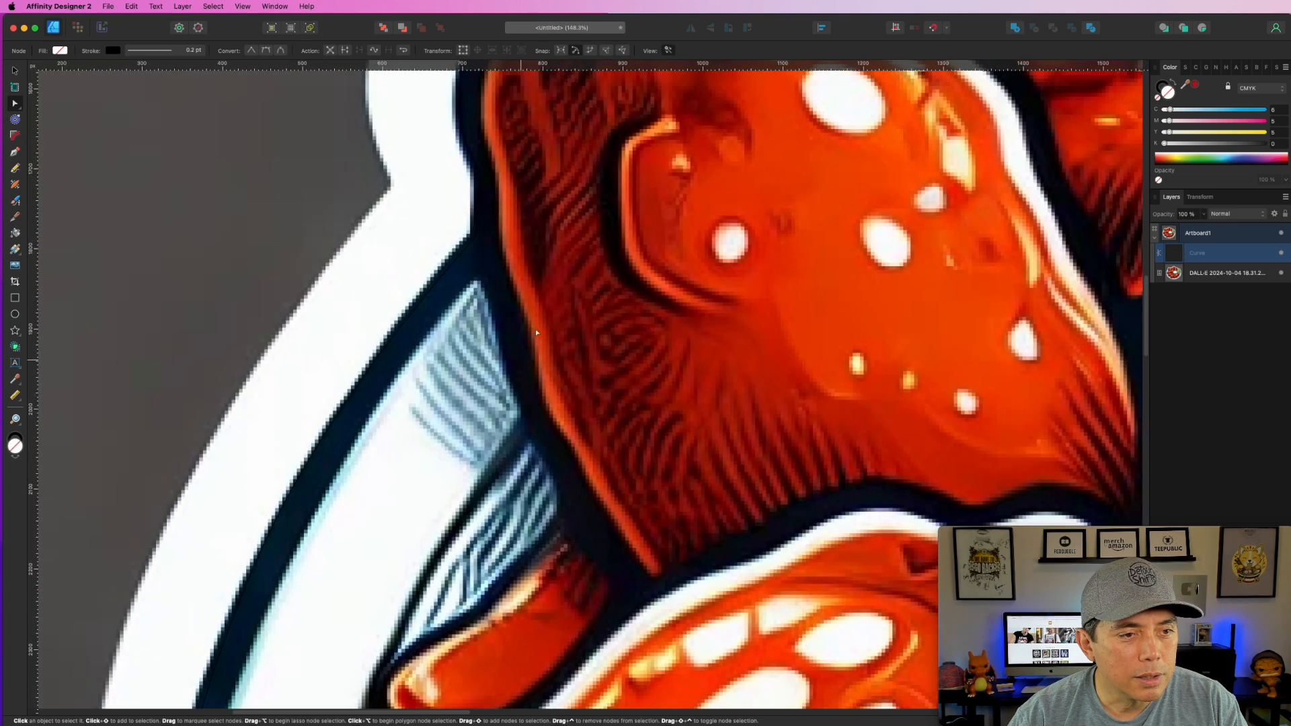
pyautogui.moveTo(594, 248); pyautogui.dragTo(454, 528)
pyautogui.moveTo(671, 227); pyautogui.dragTo(538, 275)
pyautogui.scroll(-7, 865, 281)
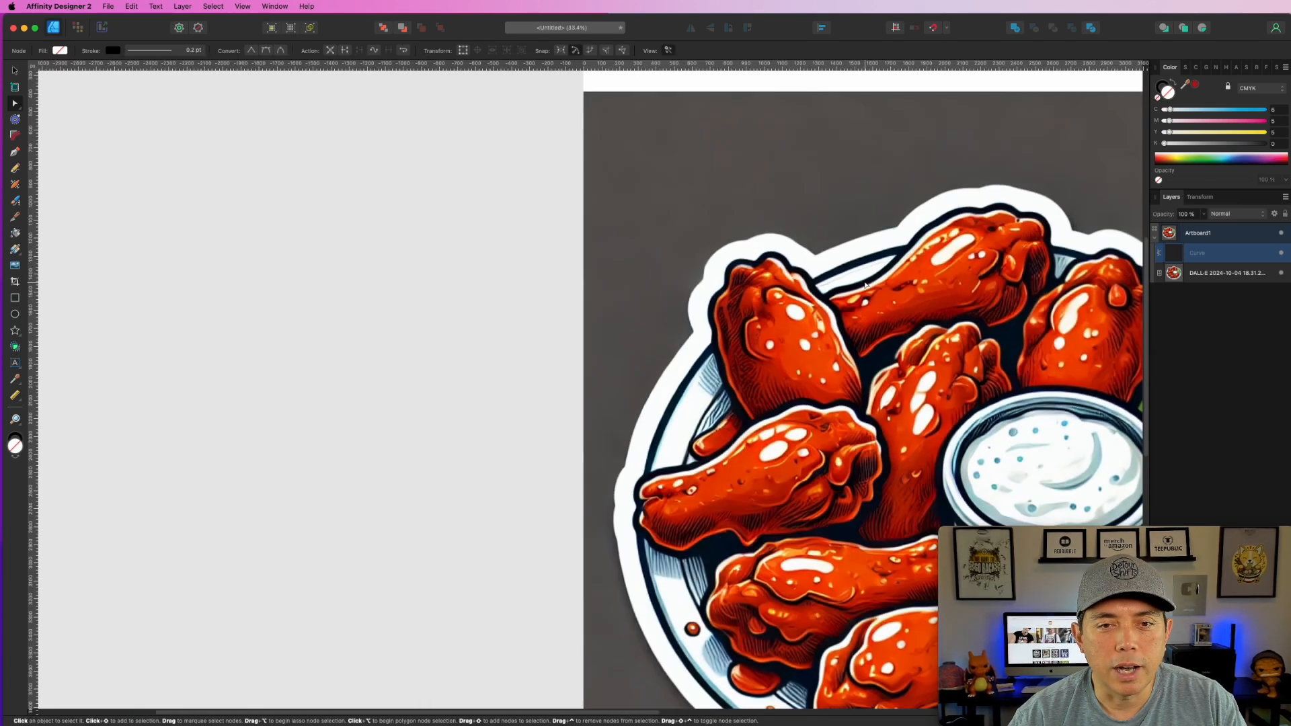
pyautogui.scroll(-1, 864, 281)
pyautogui.click(16, 74)
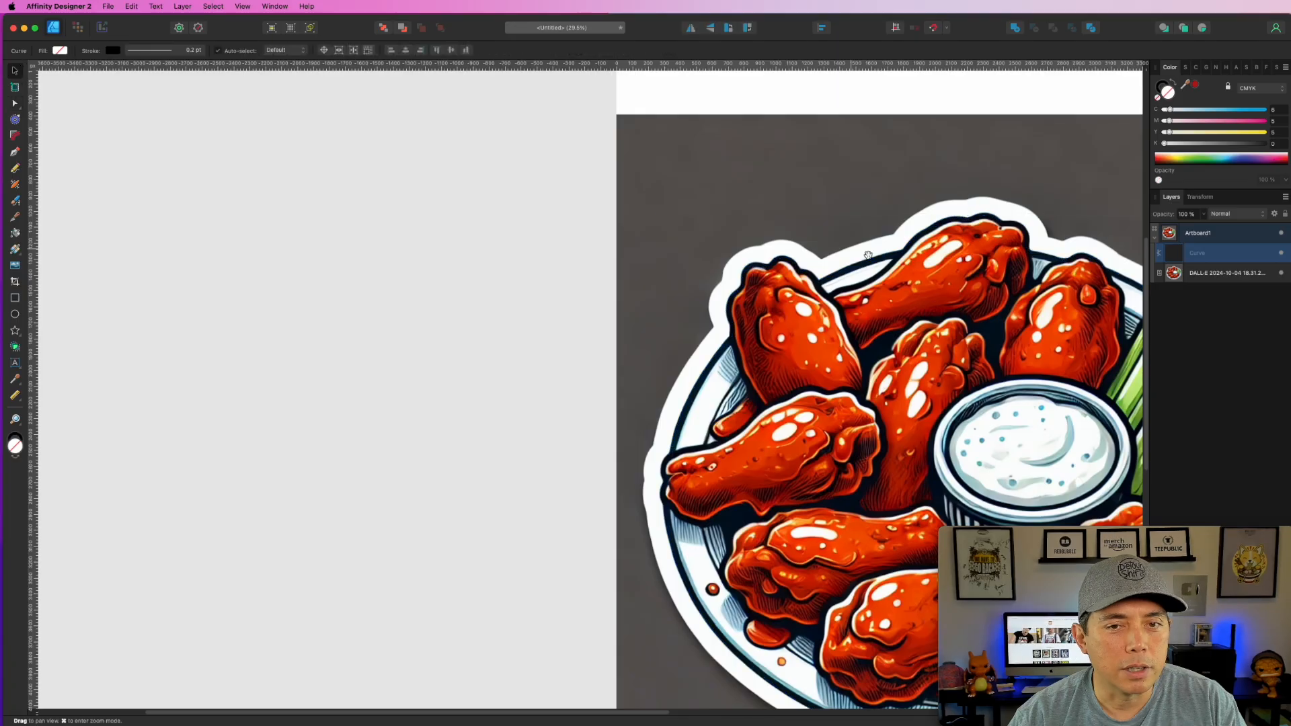
# Nest the DALL-E image layer inside the Curve layer to clip the artwork to the traced outline
pyautogui.moveTo(1088, 287); pyautogui.dragTo(694, 209)
pyautogui.click(1159, 388)
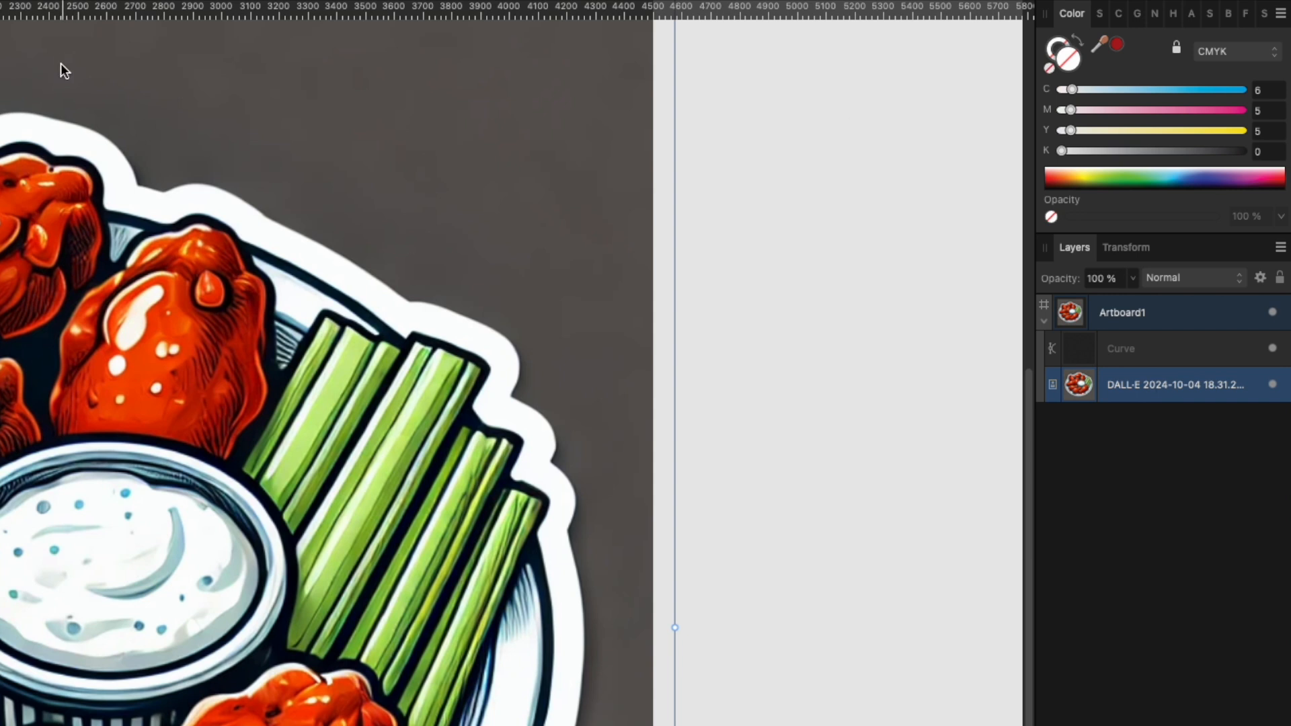
pyautogui.scroll(3, 30, 325)
pyautogui.scroll(-4, 30, 326)
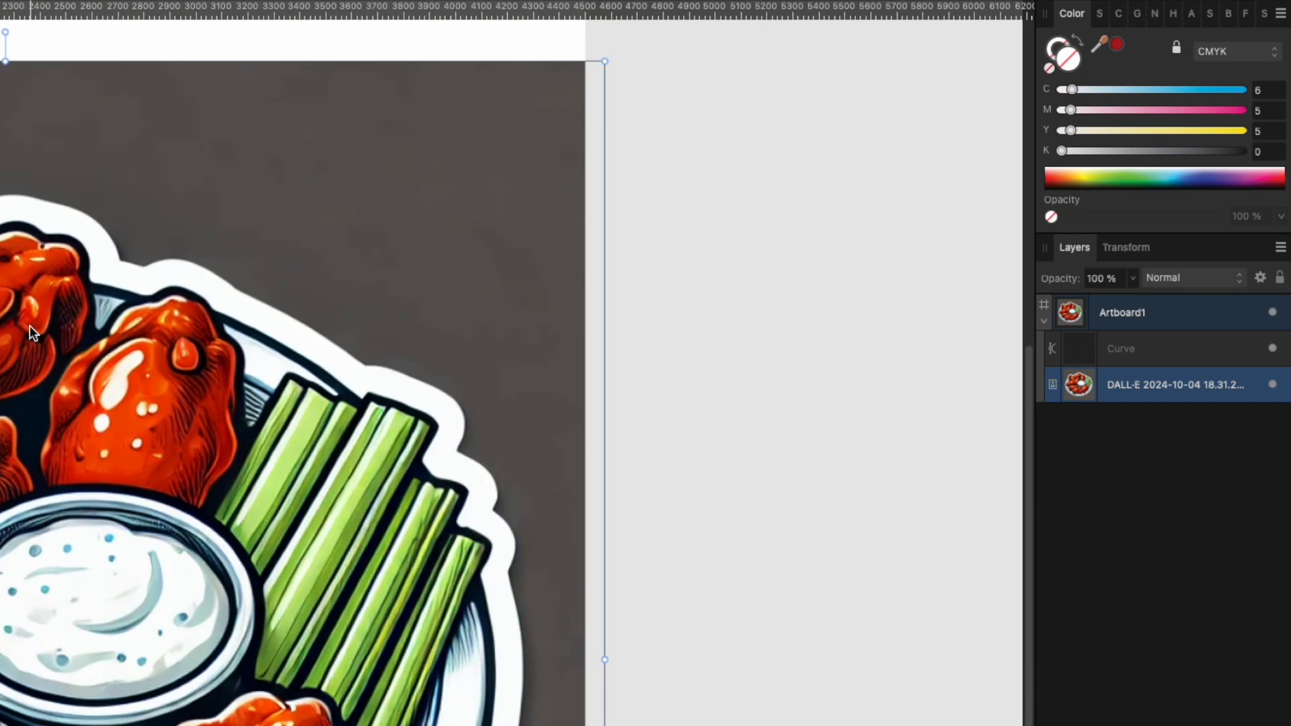
pyautogui.click(1151, 388)
pyautogui.moveTo(1151, 389); pyautogui.dragTo(1157, 351)
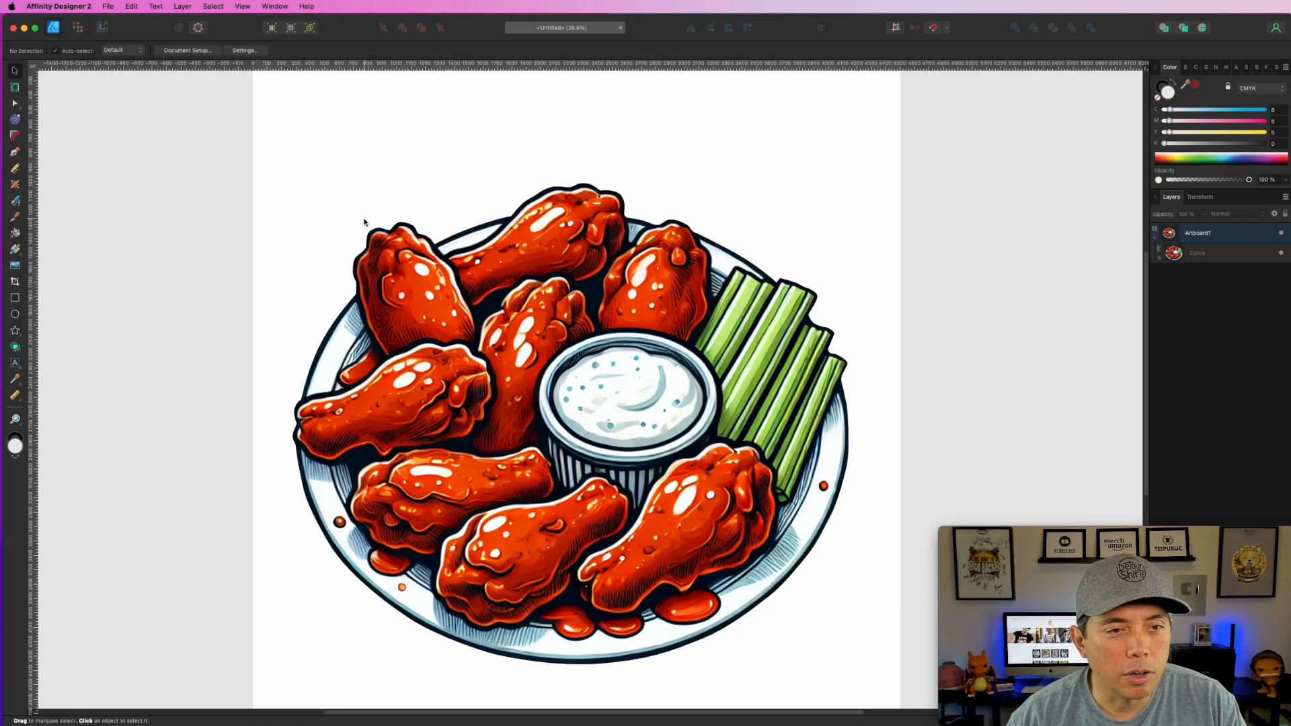
# Fill Artboard1 with dark red (C 22, M 100, Y 100, K 14) and inspect the cutout's edges against it
pyautogui.scroll(-2, 355, 262)
pyautogui.scroll(3, 332, 202)
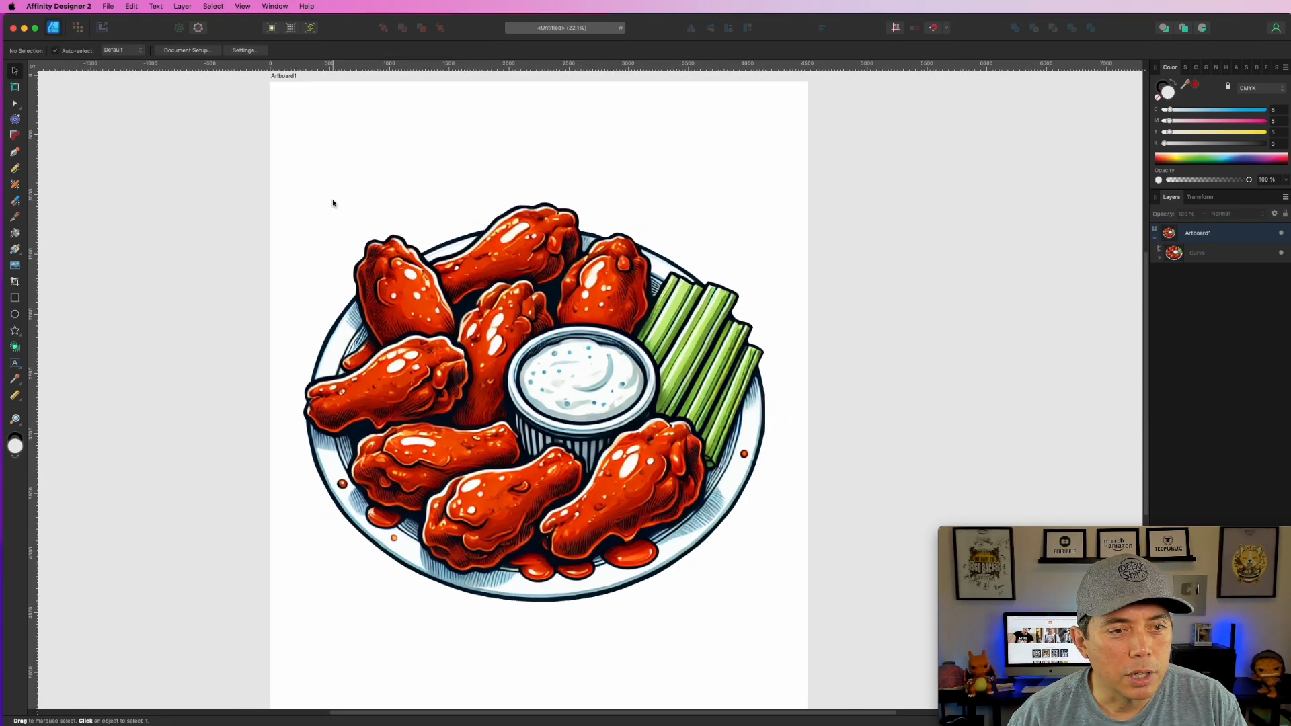
pyautogui.click(290, 125)
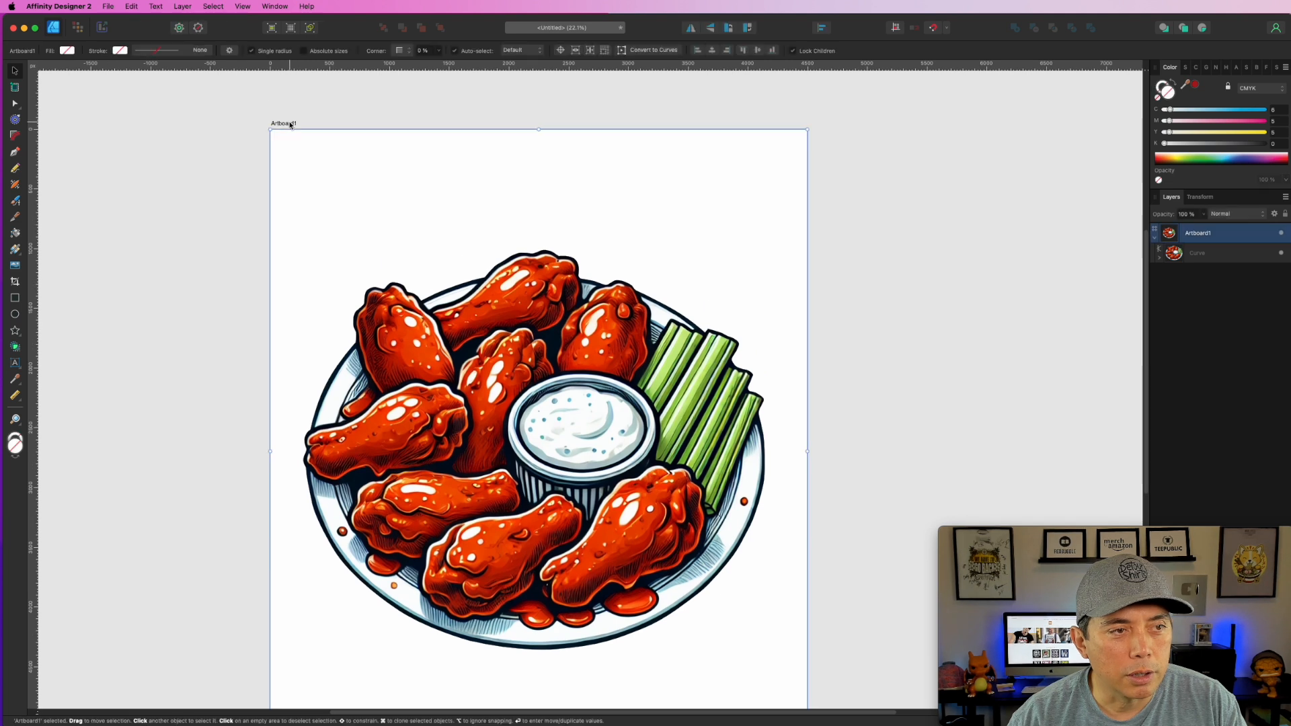
pyautogui.click(1195, 85)
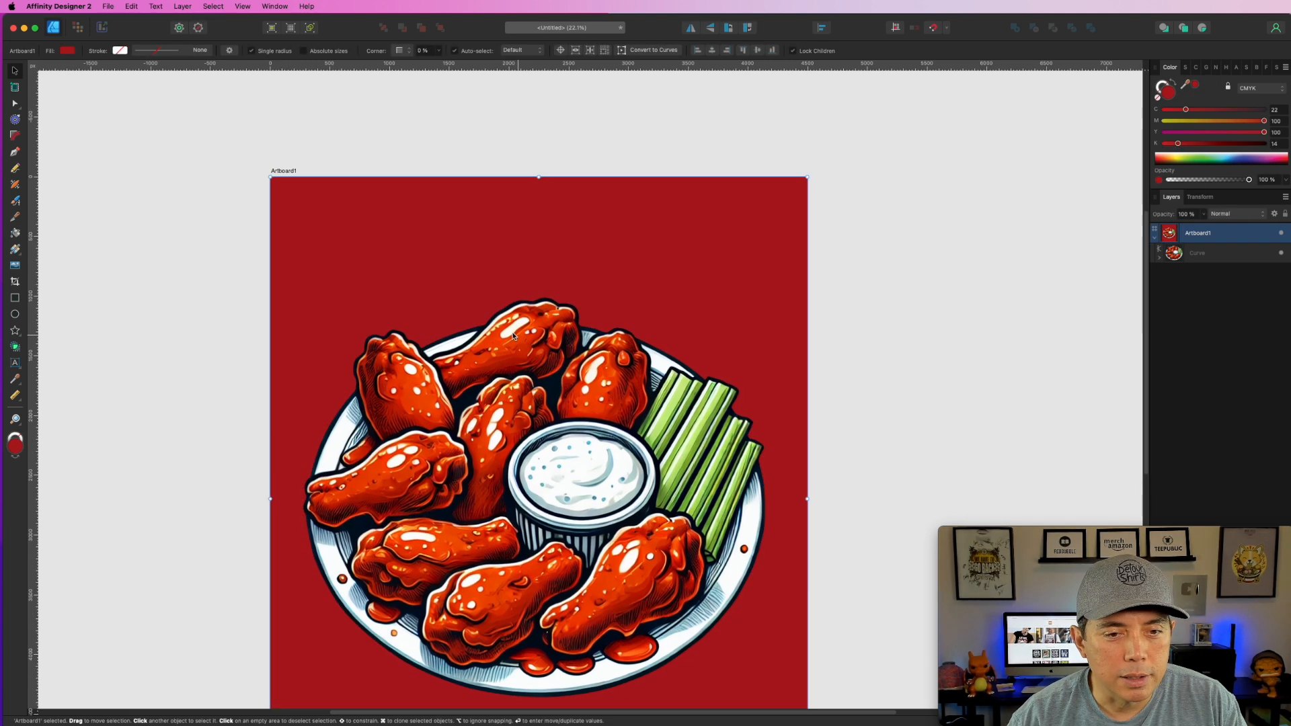
pyautogui.scroll(10, 527, 334)
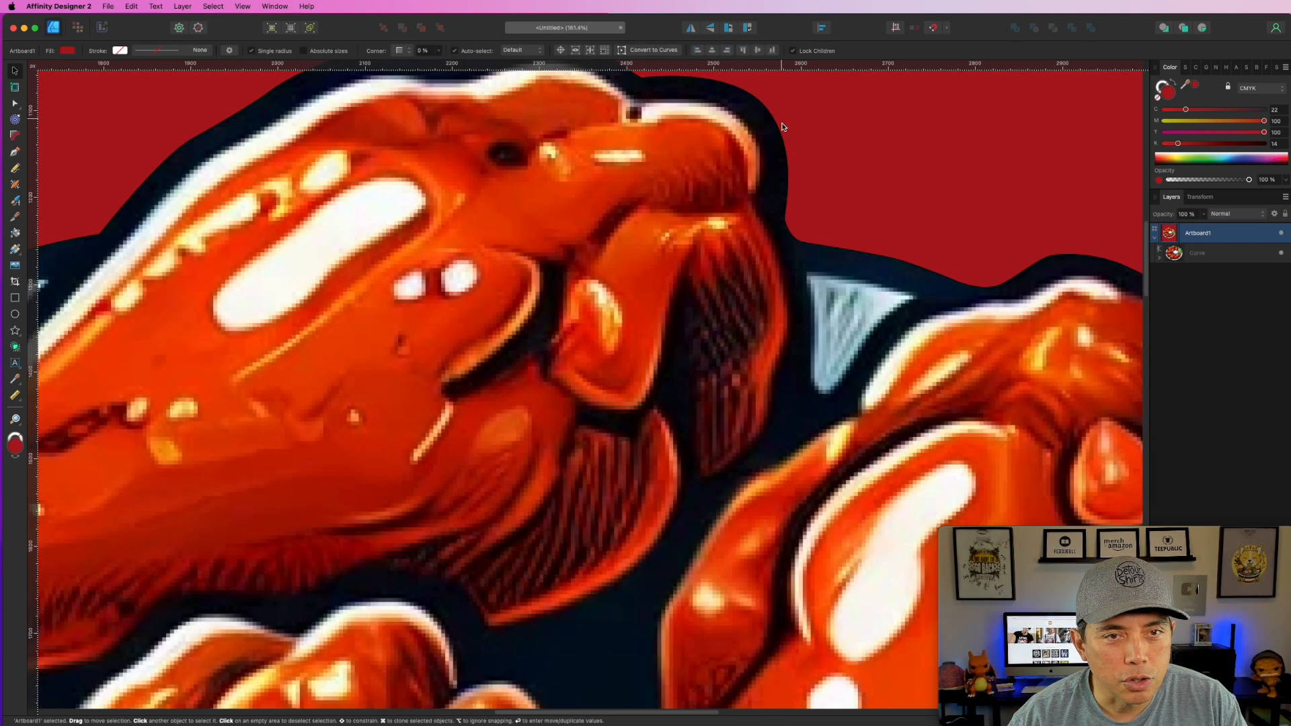
pyautogui.scroll(-8, 546, 286)
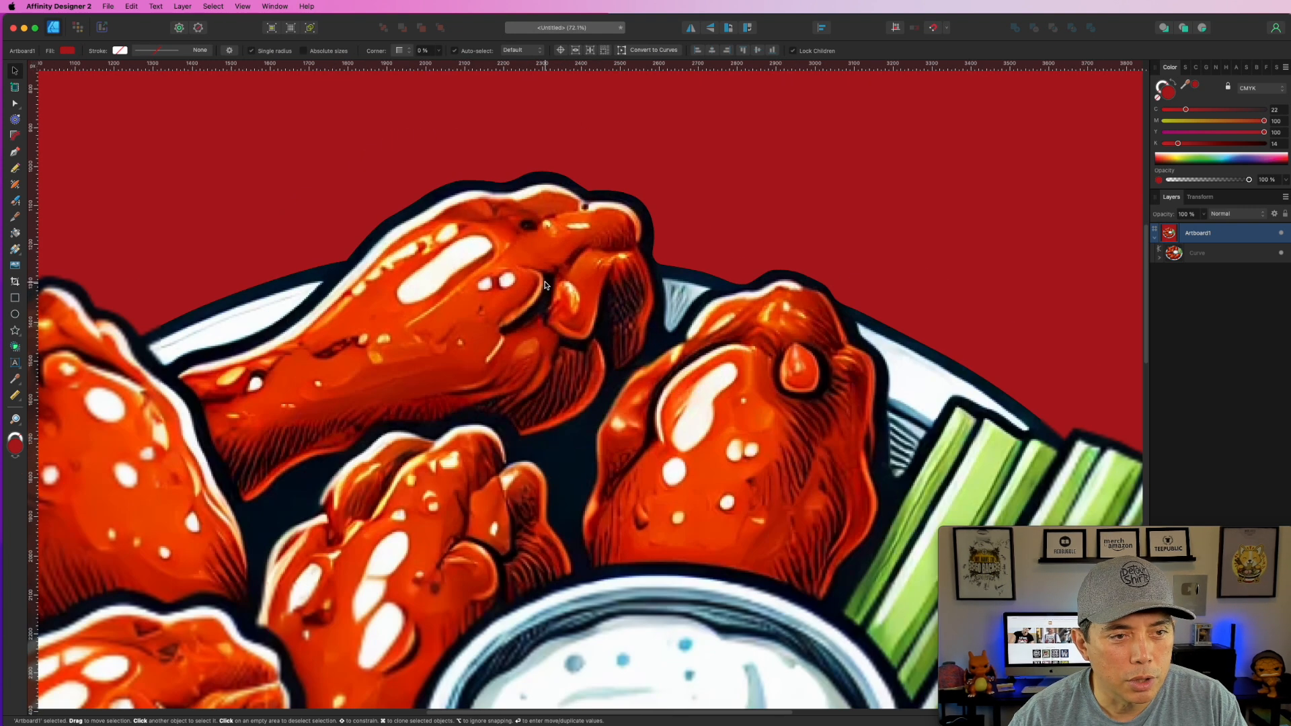
pyautogui.scroll(-4, 545, 285)
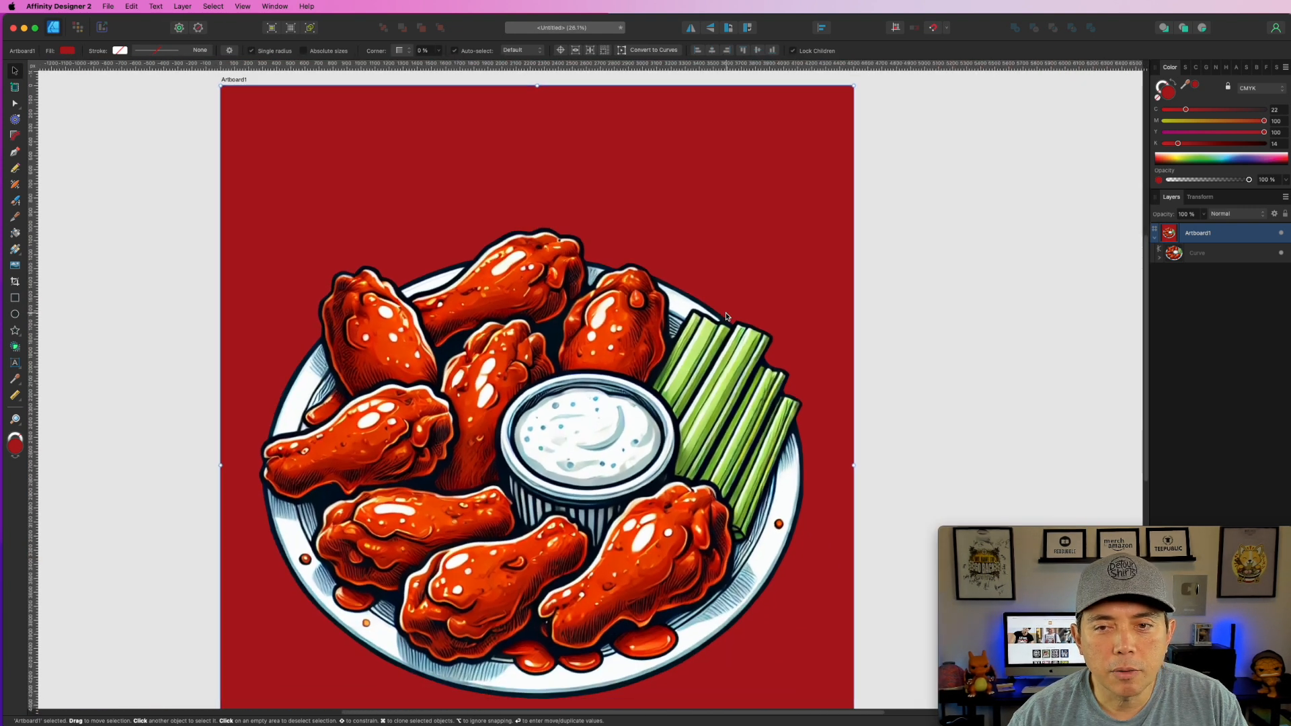
# Duplicate the clipped Curve layer, then pull the DALL-E image out of the lower copy and delete it
pyautogui.click(1229, 255)
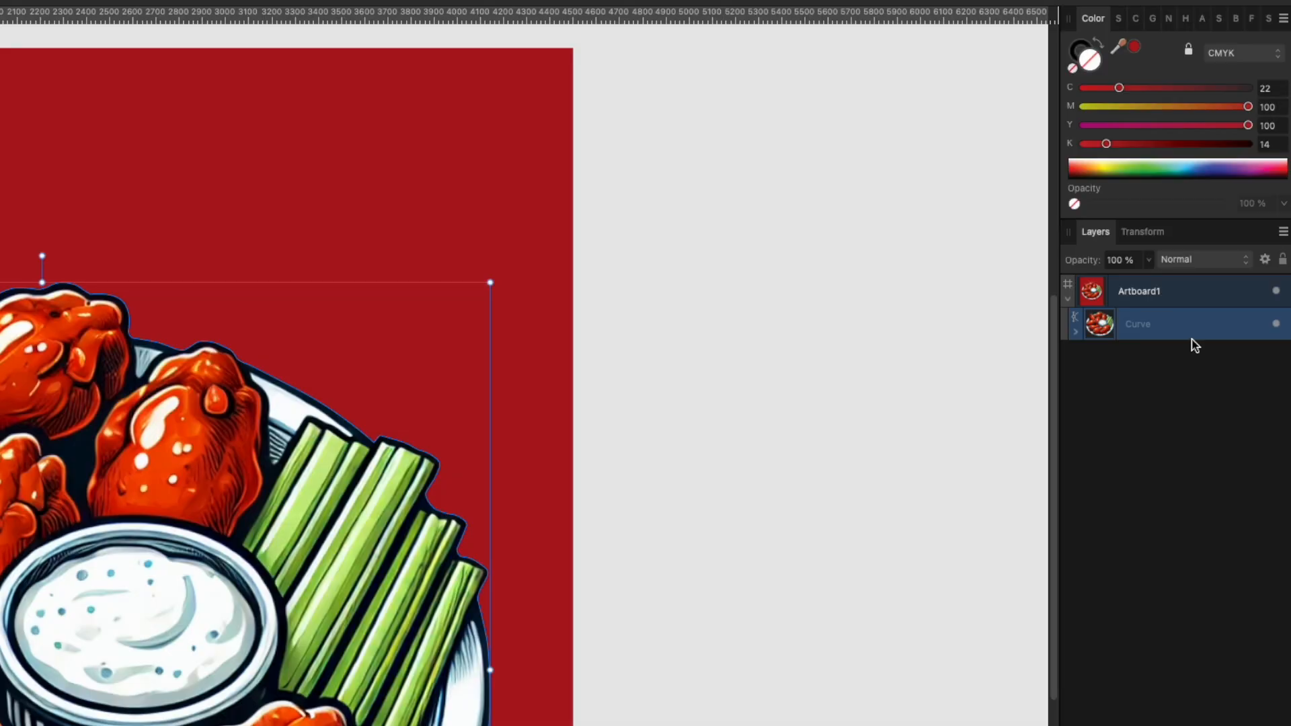
pyautogui.press('super+j')
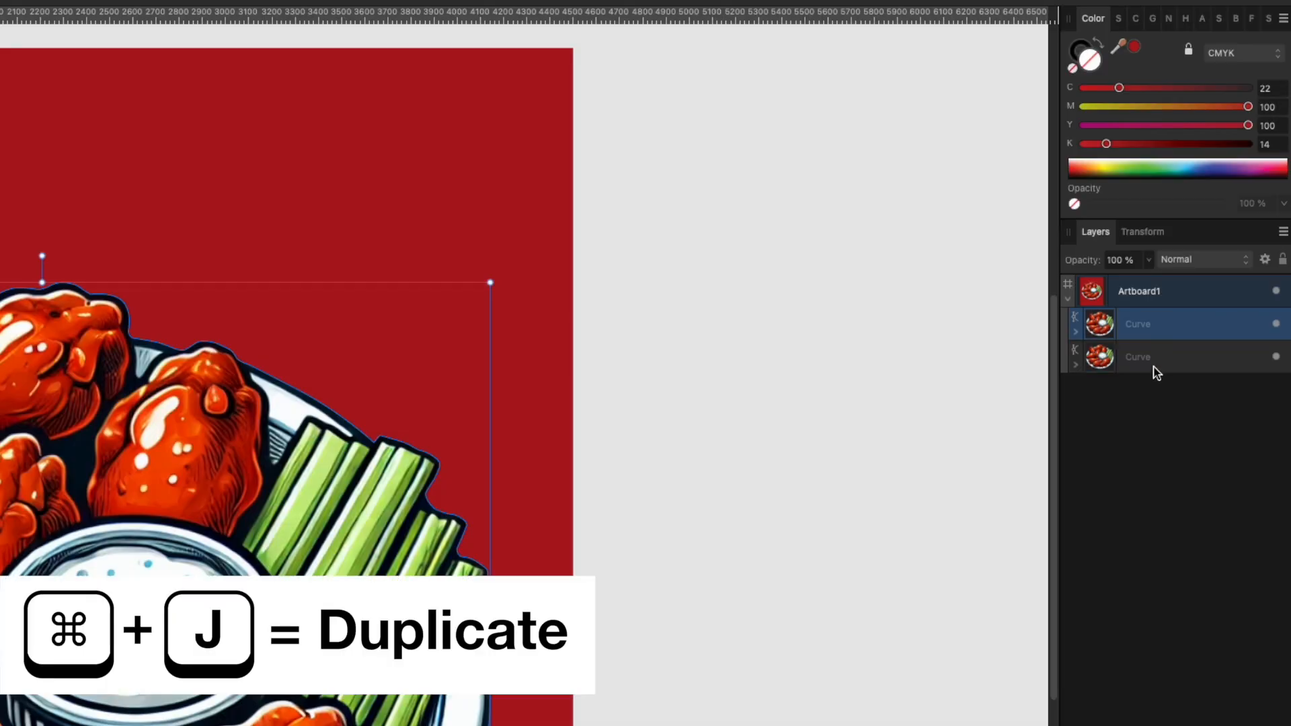
pyautogui.click(1150, 357)
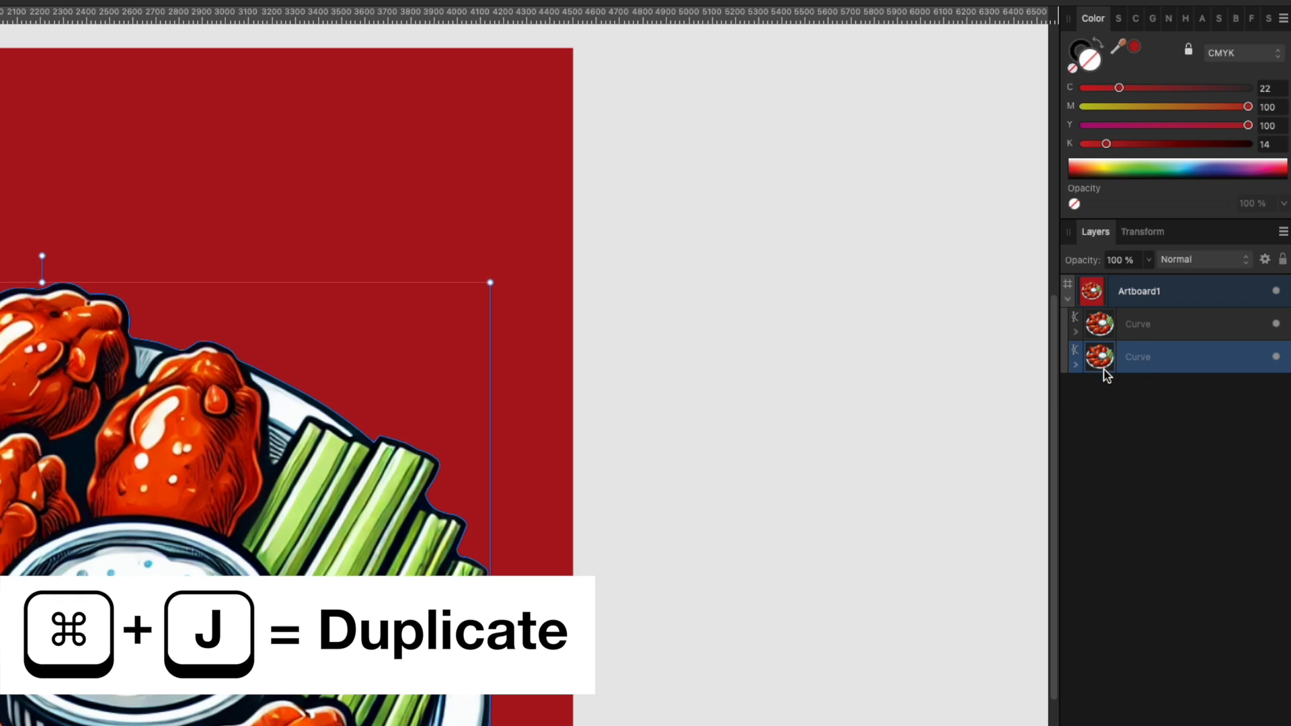
pyautogui.click(1076, 365)
pyautogui.click(1182, 395)
pyautogui.moveTo(1123, 393); pyautogui.dragTo(1203, 338)
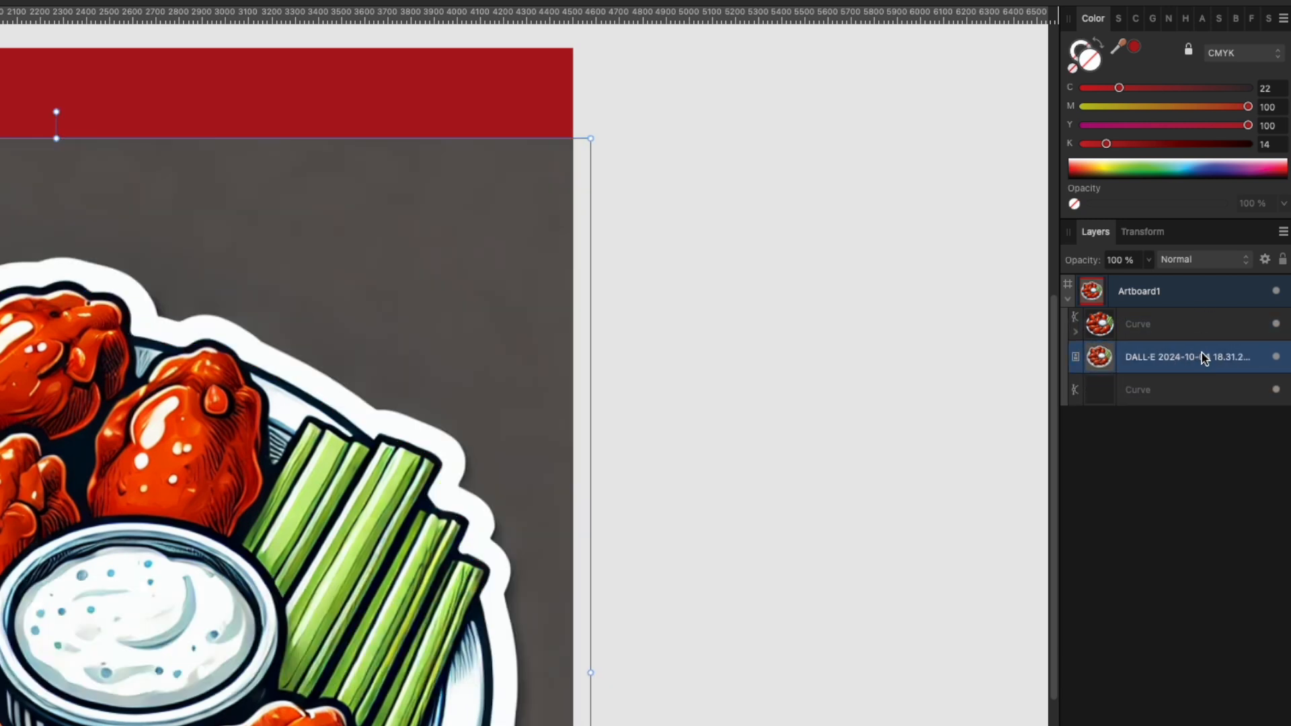
pyautogui.press('Delete')
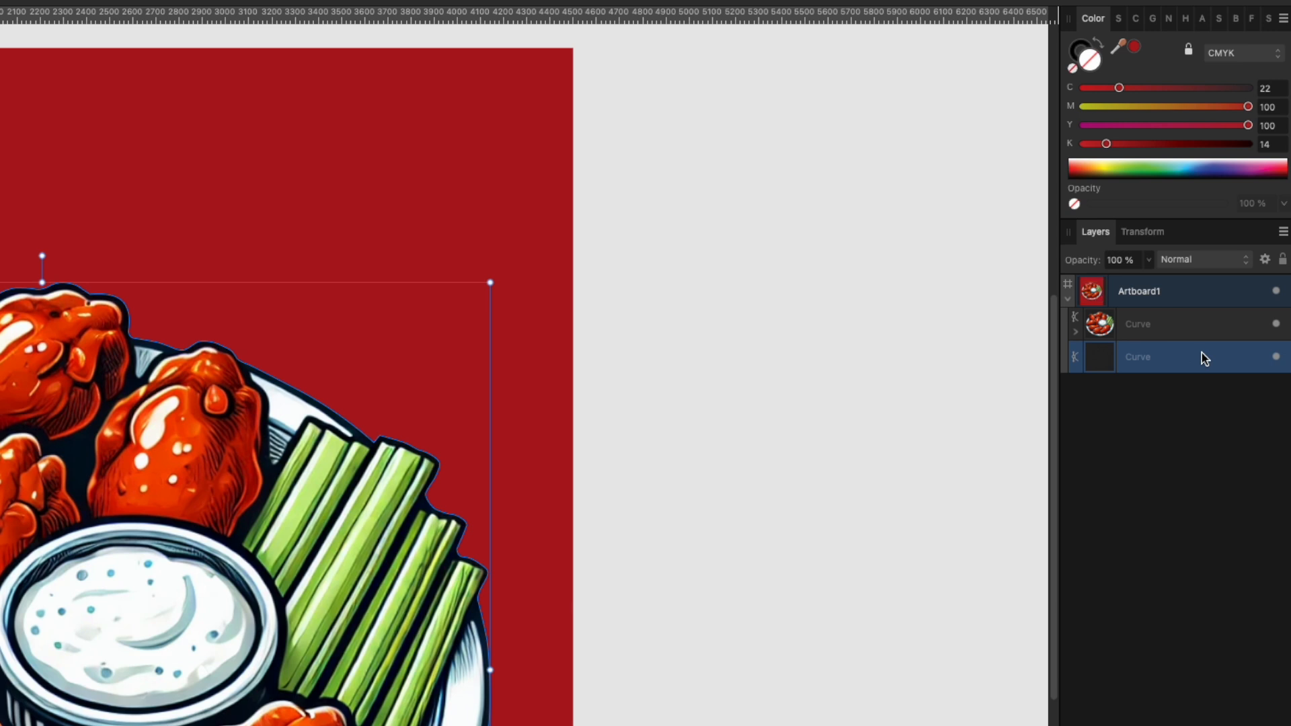
# Fill the empty lower Curve with white by setting C, M, Y and K to 0
pyautogui.click(1082, 144)
pyautogui.click(1082, 125)
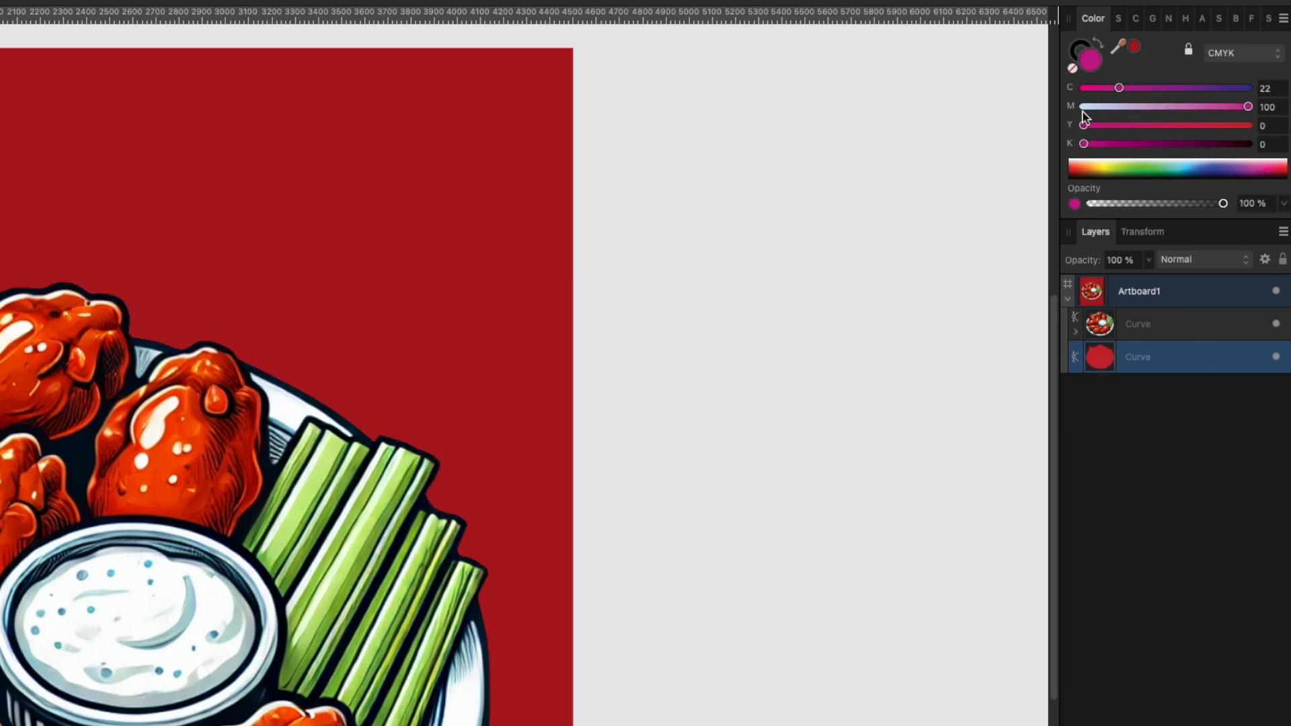
pyautogui.click(1083, 106)
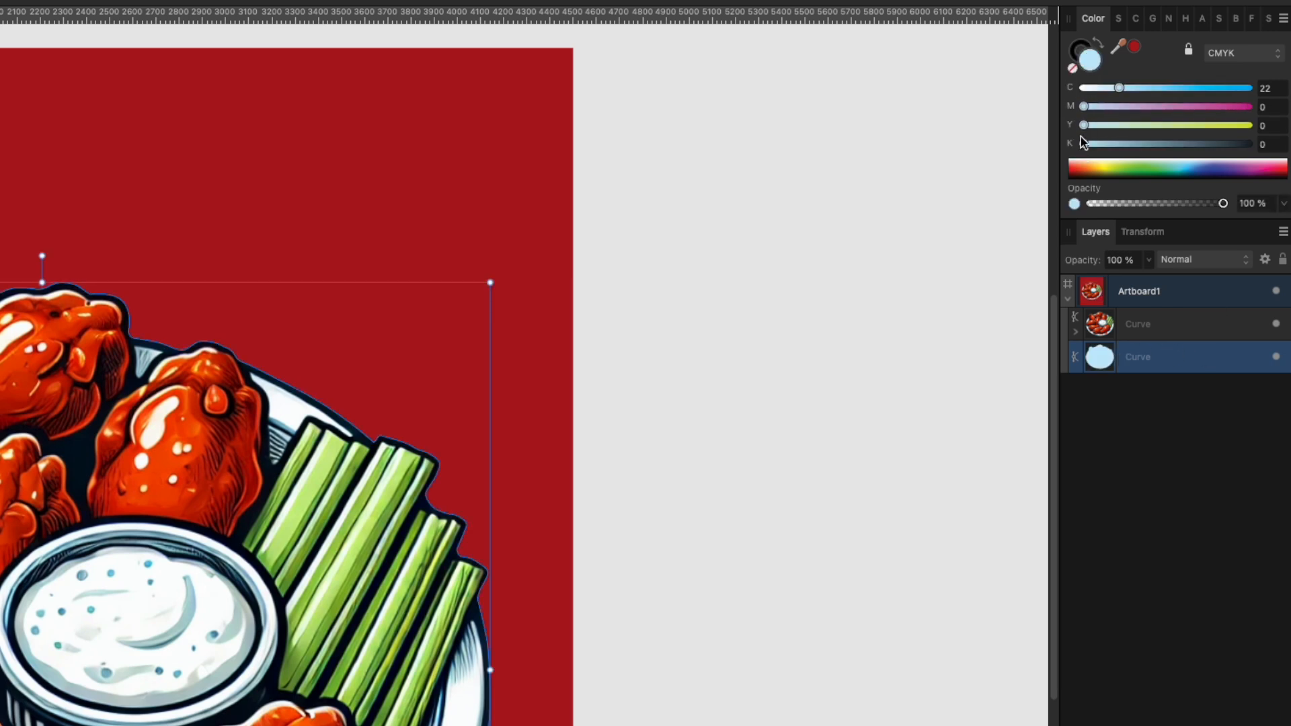
pyautogui.moveTo(1118, 88); pyautogui.dragTo(1073, 88)
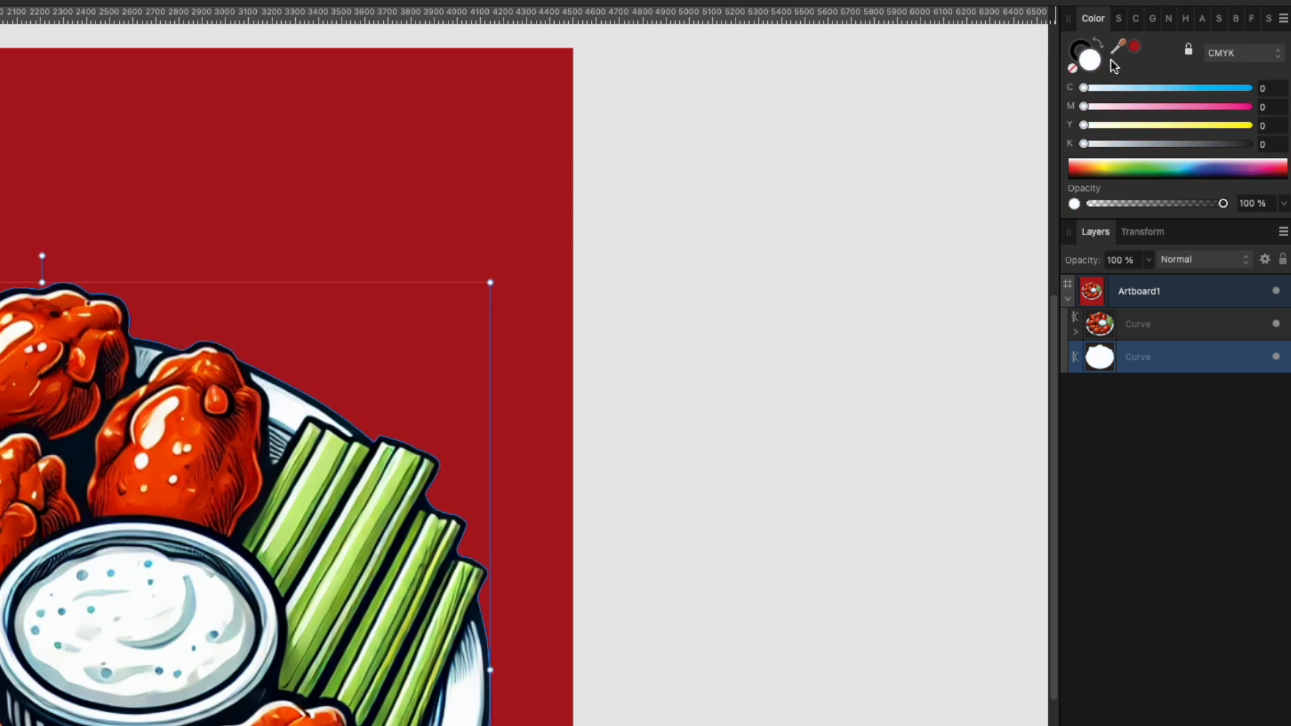
# Set the lower Curve's stroke colour to white with C 0, M 0, Y 1, K 0
pyautogui.click(1080, 49)
pyautogui.click(1083, 88)
pyautogui.click(1083, 107)
pyautogui.click(1084, 125)
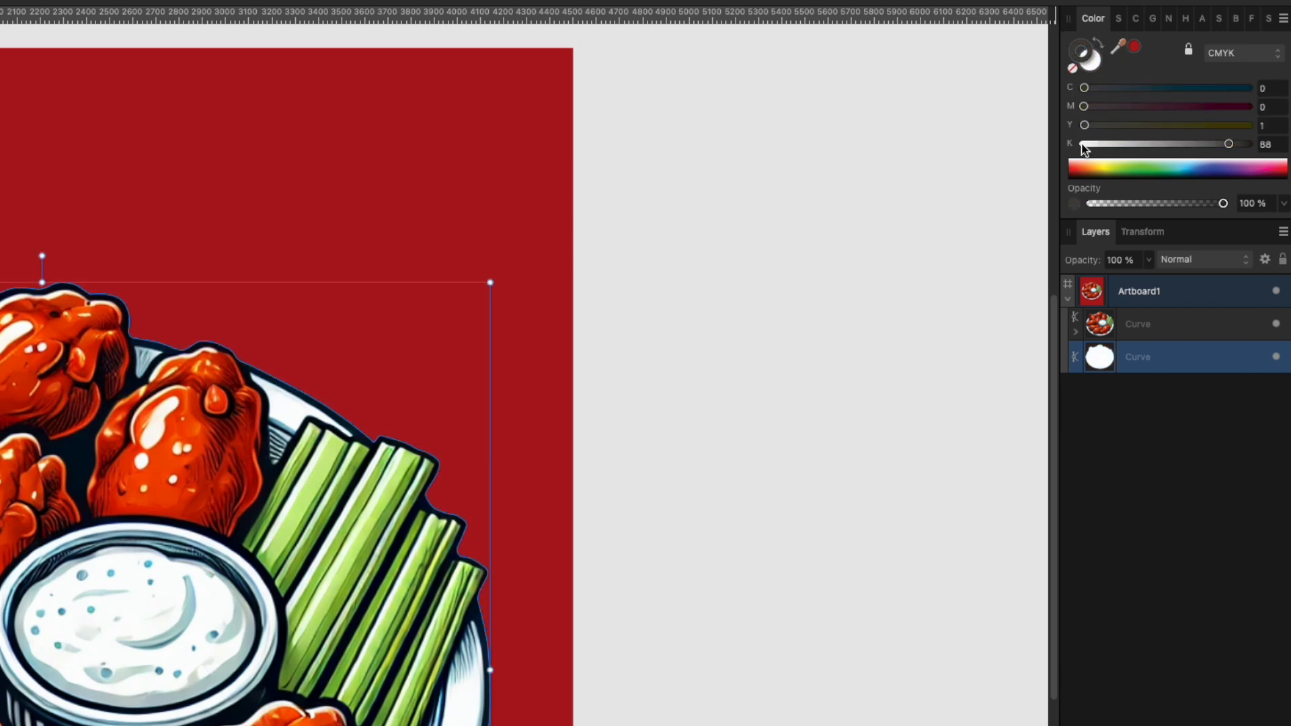
pyautogui.click(1083, 144)
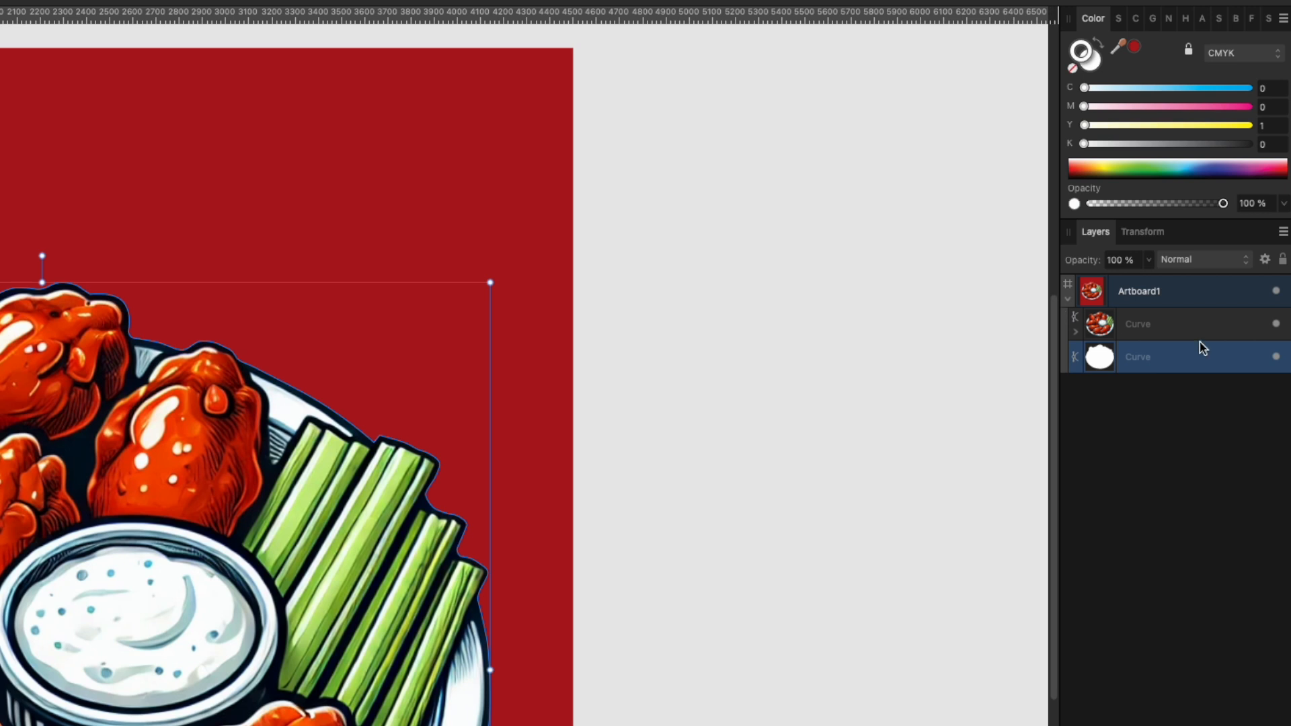
# Remove the stroke colour from the upper Curve holding the artwork and check its edge up close
pyautogui.click(1156, 333)
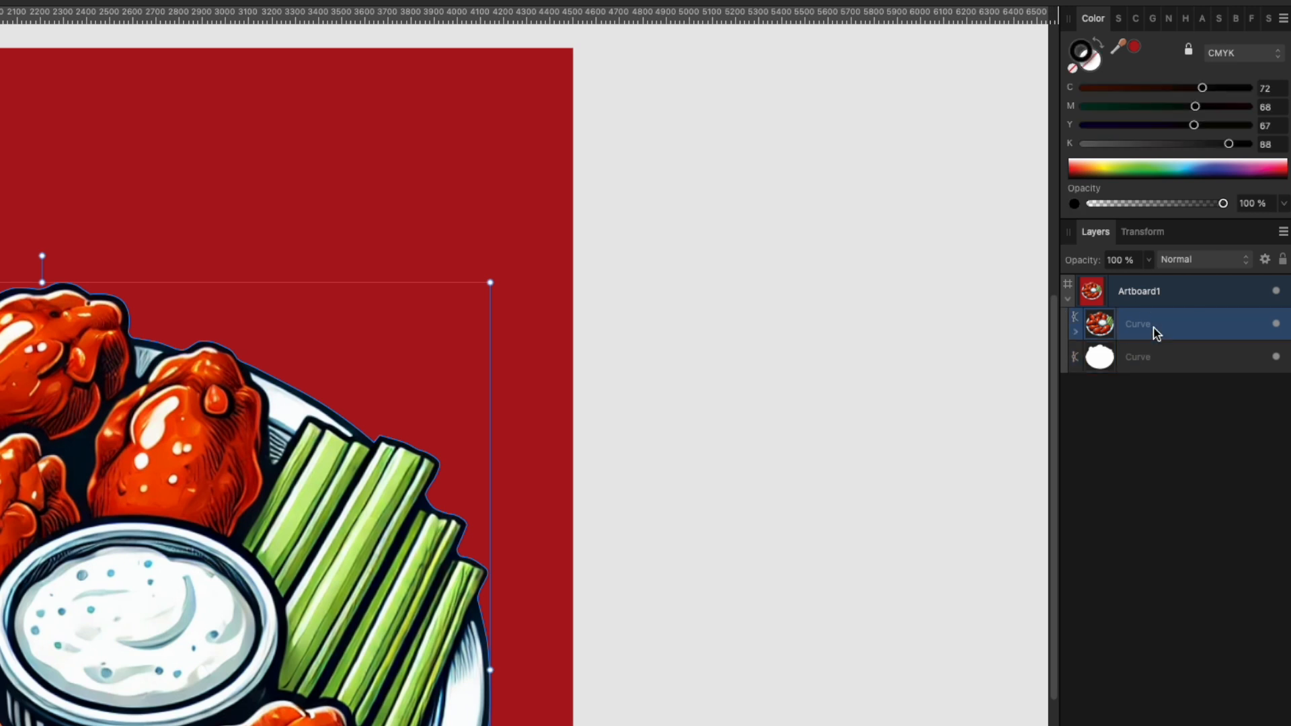
pyautogui.click(1071, 70)
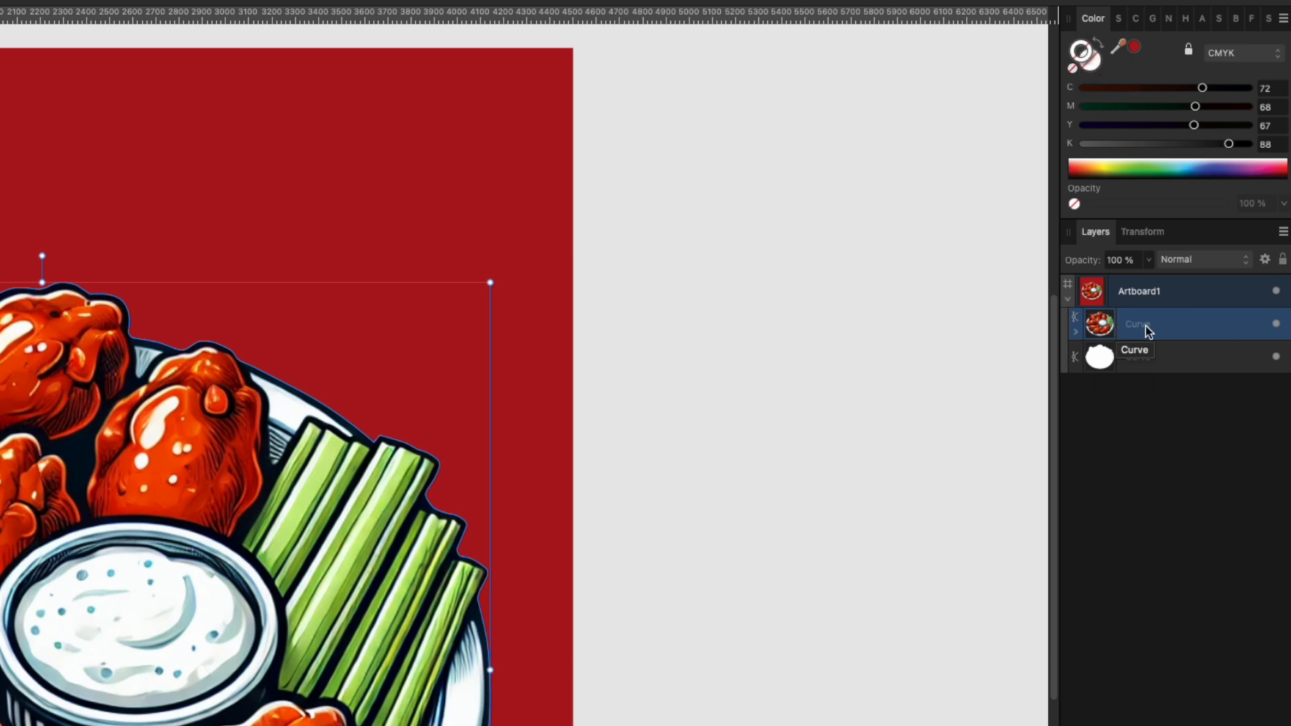
pyautogui.scroll(10, 90, 374)
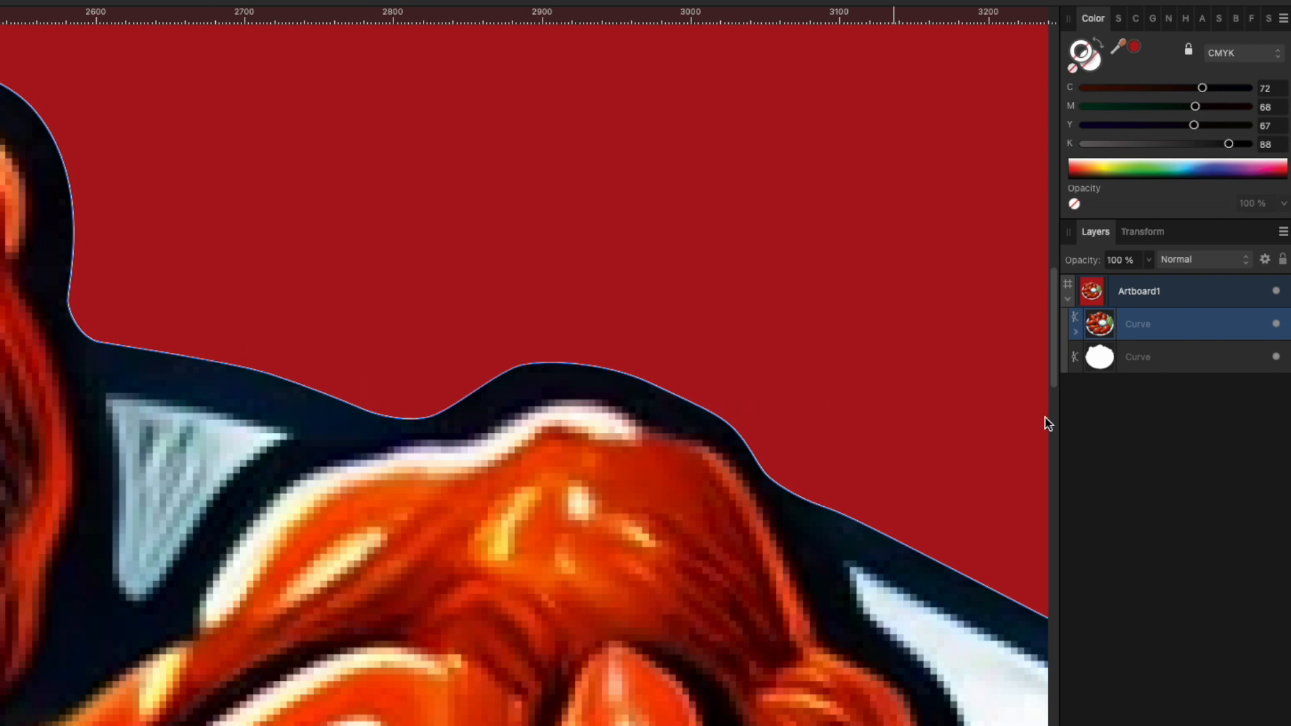
# Give the white lower Curve a 14 pt stroke as an outline around the plate, then deselect it
pyautogui.click(1150, 360)
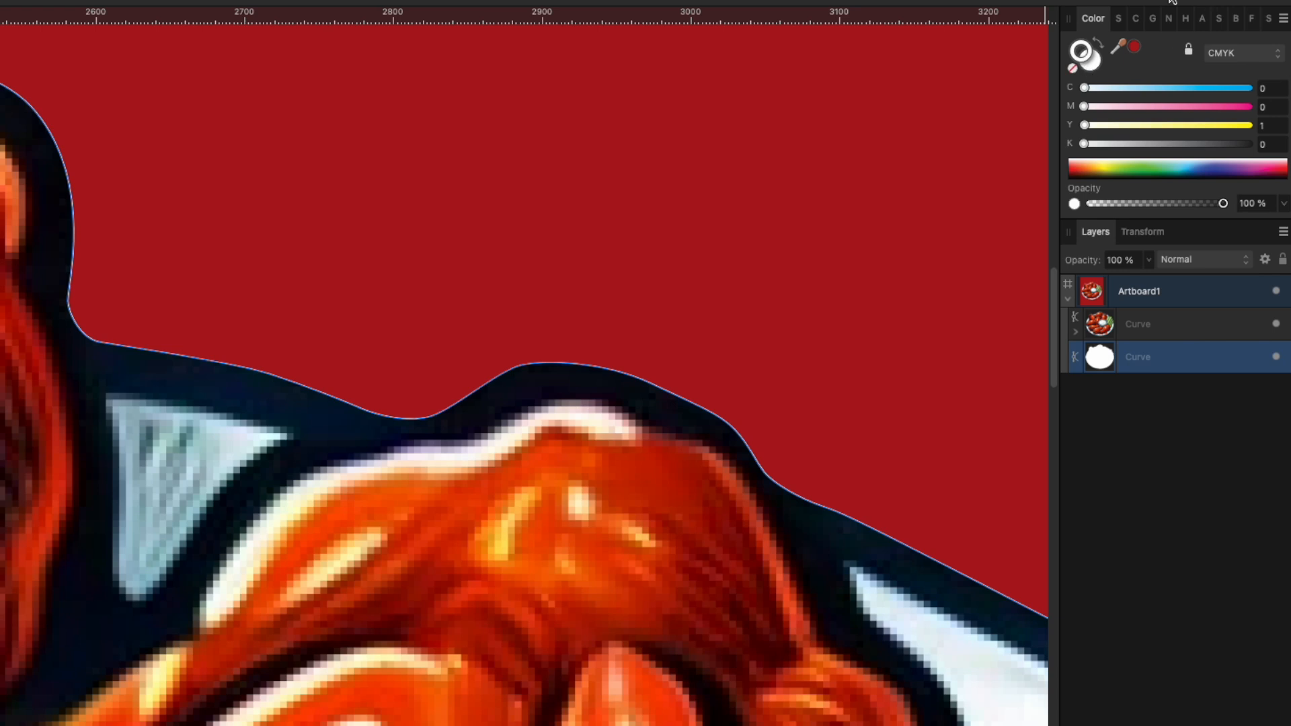
pyautogui.click(1119, 20)
pyautogui.moveTo(1108, 72); pyautogui.dragTo(1164, 72)
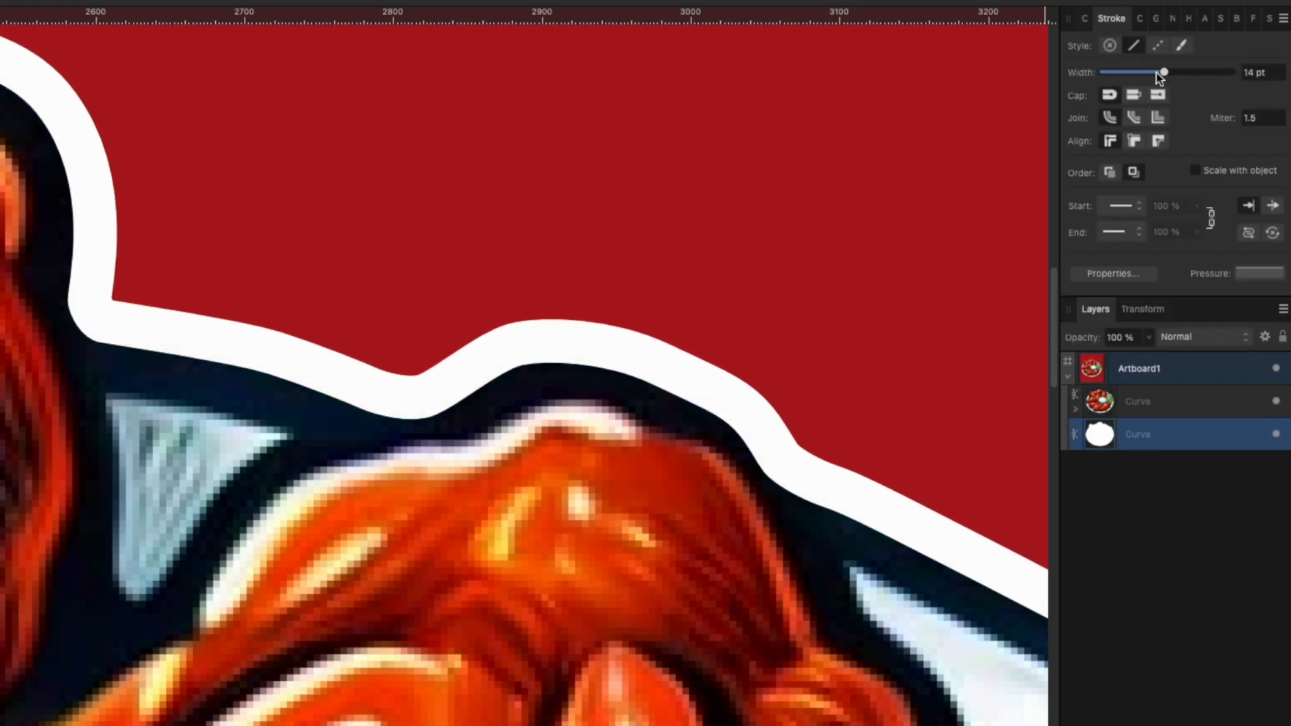
pyautogui.scroll(-2, 564, 447)
pyautogui.scroll(-3, 563, 444)
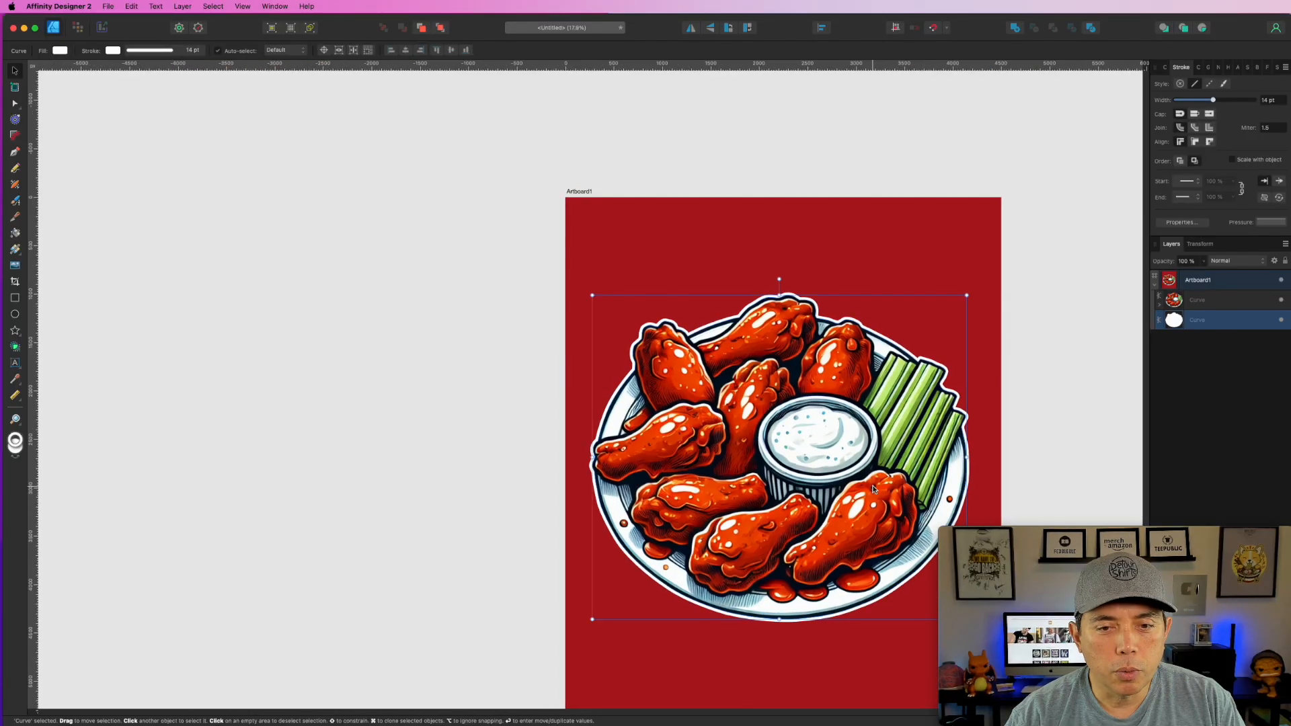
pyautogui.click(508, 168)
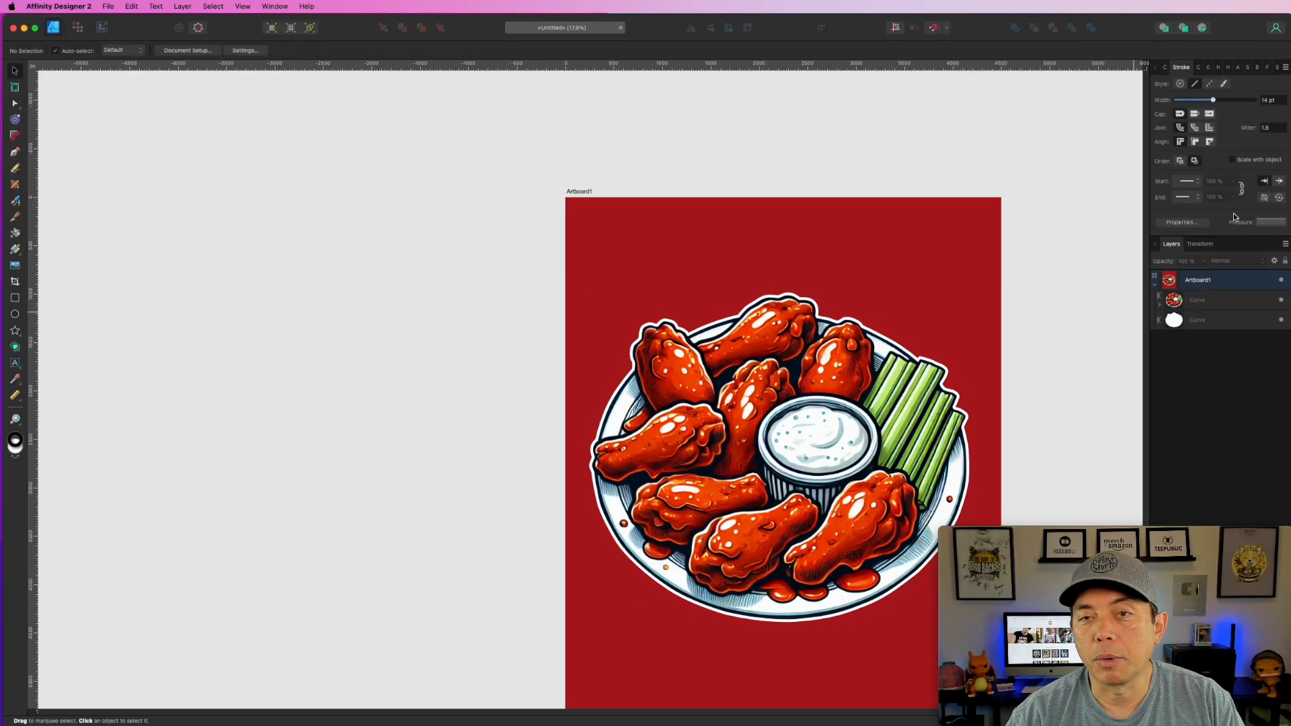
# Change Artboard1's fill to black by setting C, M, Y and K to 100
pyautogui.click(571, 191)
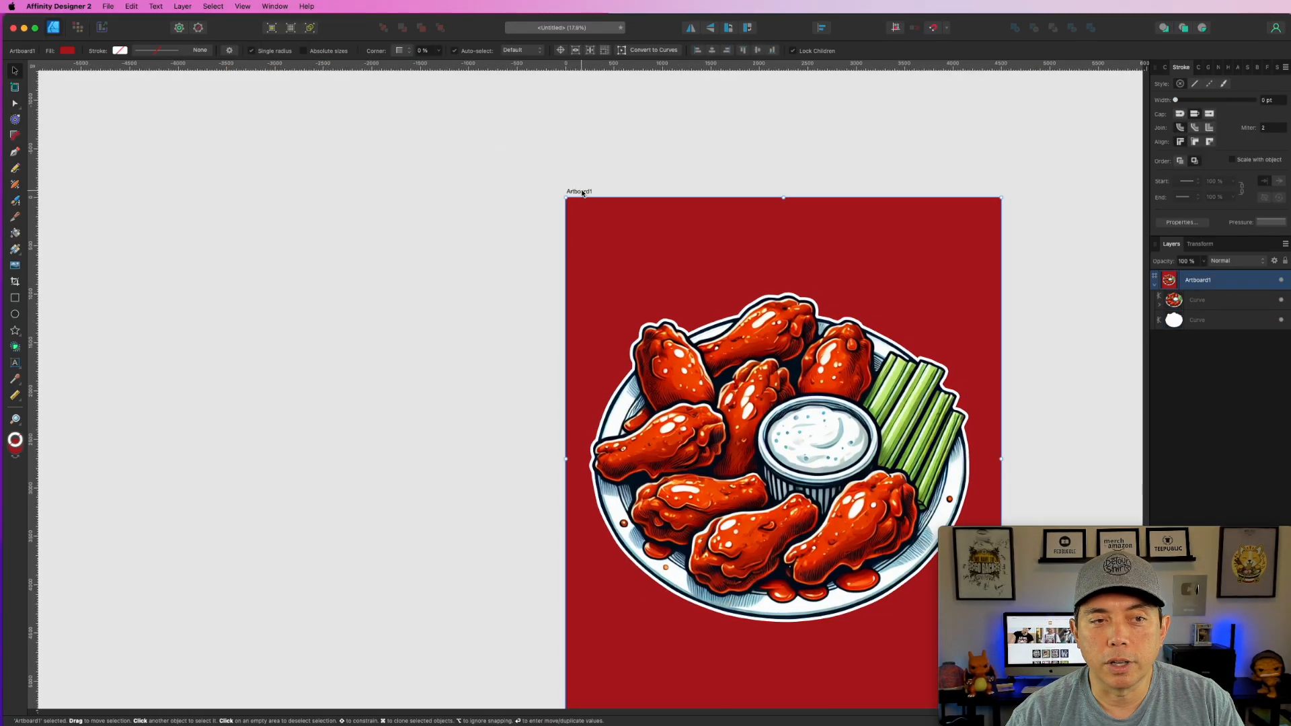
pyautogui.click(1165, 68)
pyautogui.click(1172, 97)
pyautogui.click(1267, 109)
pyautogui.click(1266, 121)
pyautogui.click(1266, 132)
pyautogui.click(1265, 144)
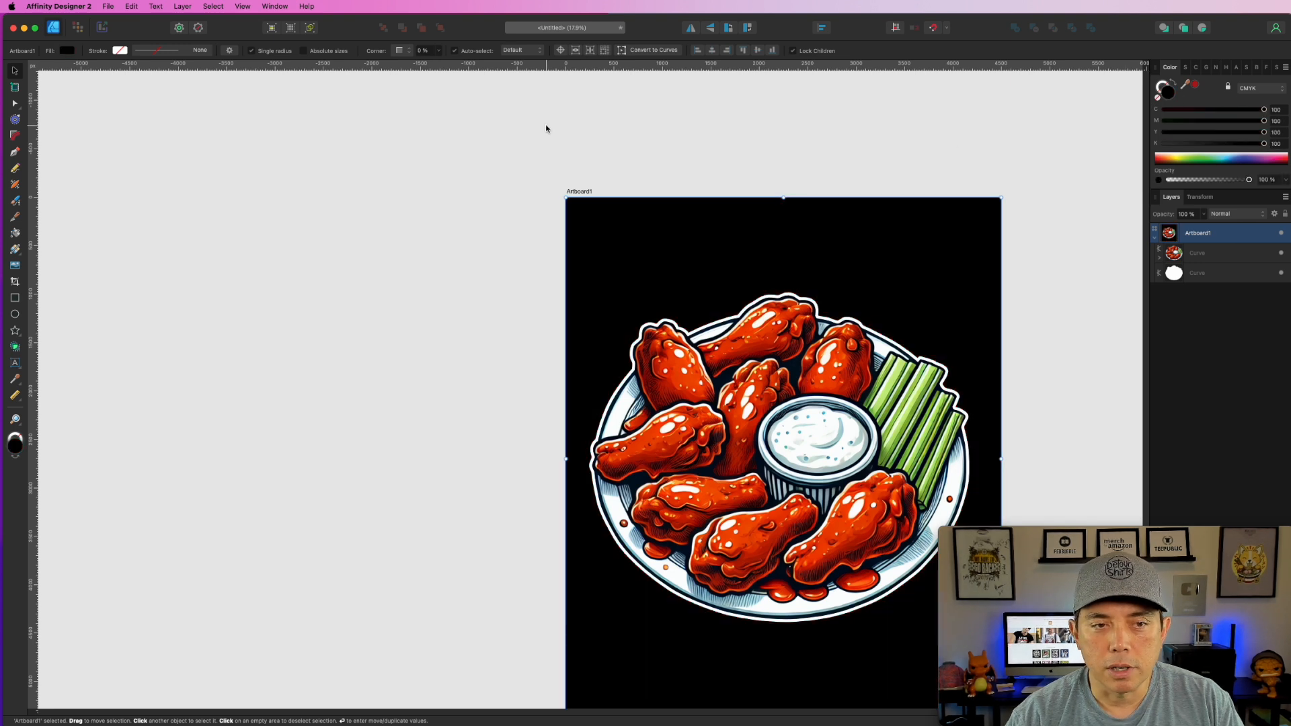
# Hide and reshow the white outline Curve to compare the plate's edge against the black artboard
pyautogui.click(546, 129)
pyautogui.scroll(-2, 1058, 402)
pyautogui.scroll(2, 1054, 389)
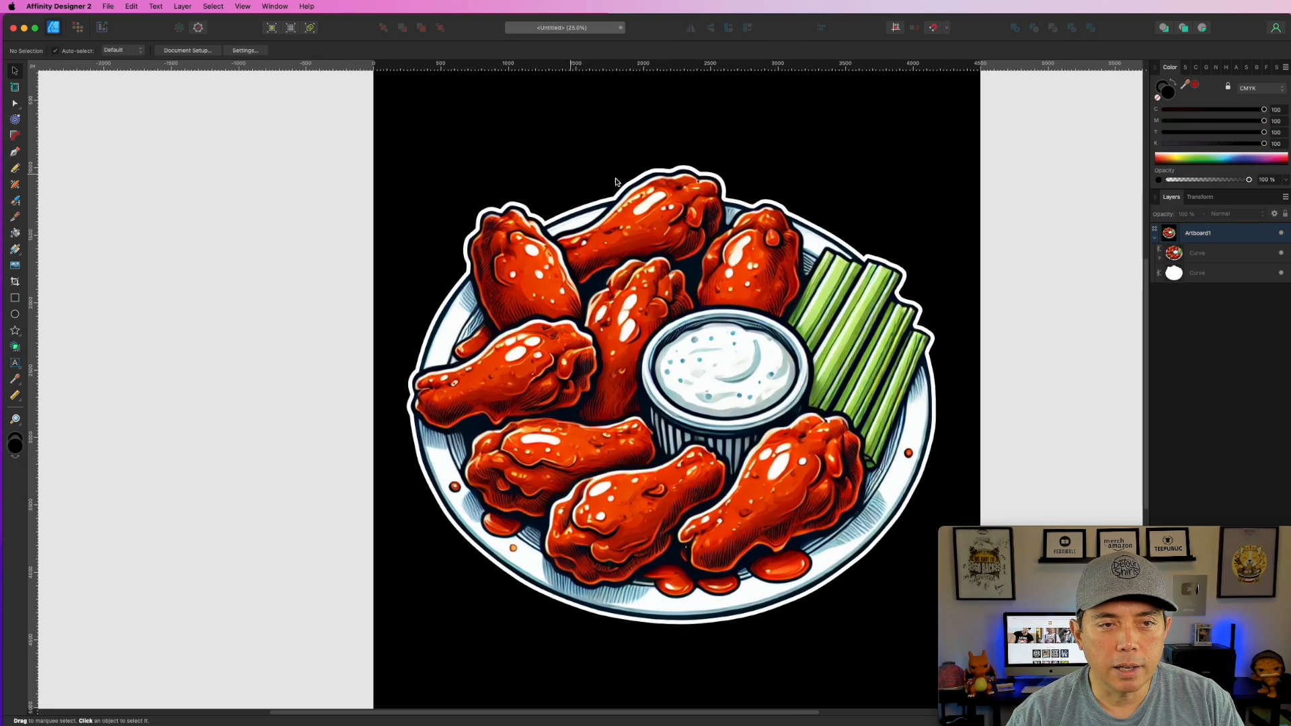
pyautogui.click(1281, 273)
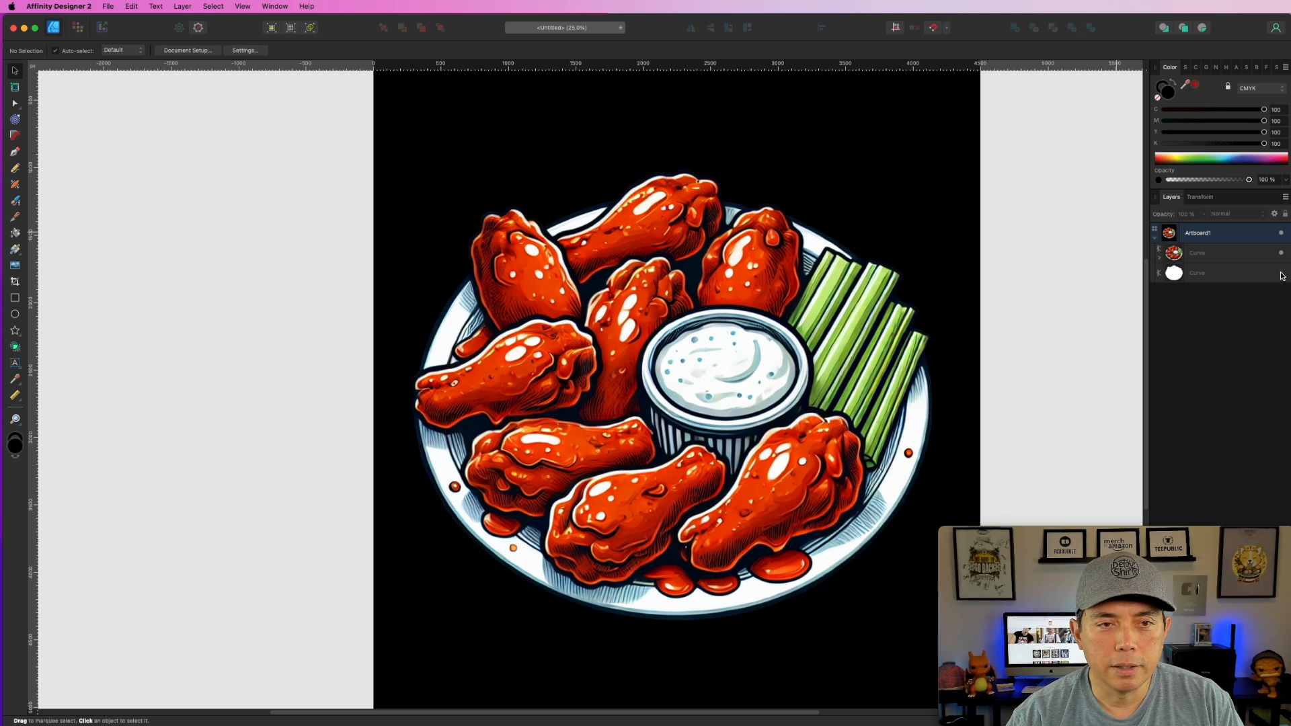
pyautogui.click(1281, 273)
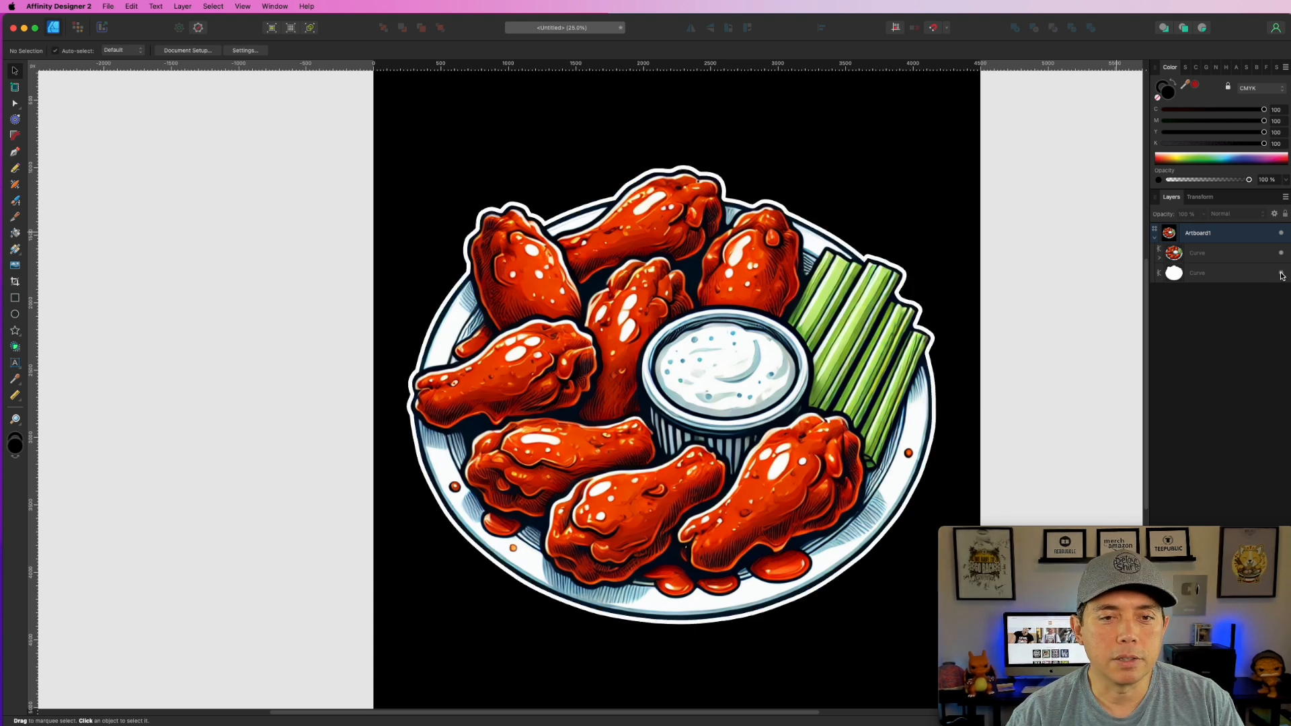
pyautogui.scroll(-4, 1075, 285)
pyautogui.moveTo(1078, 180); pyautogui.dragTo(937, 265)
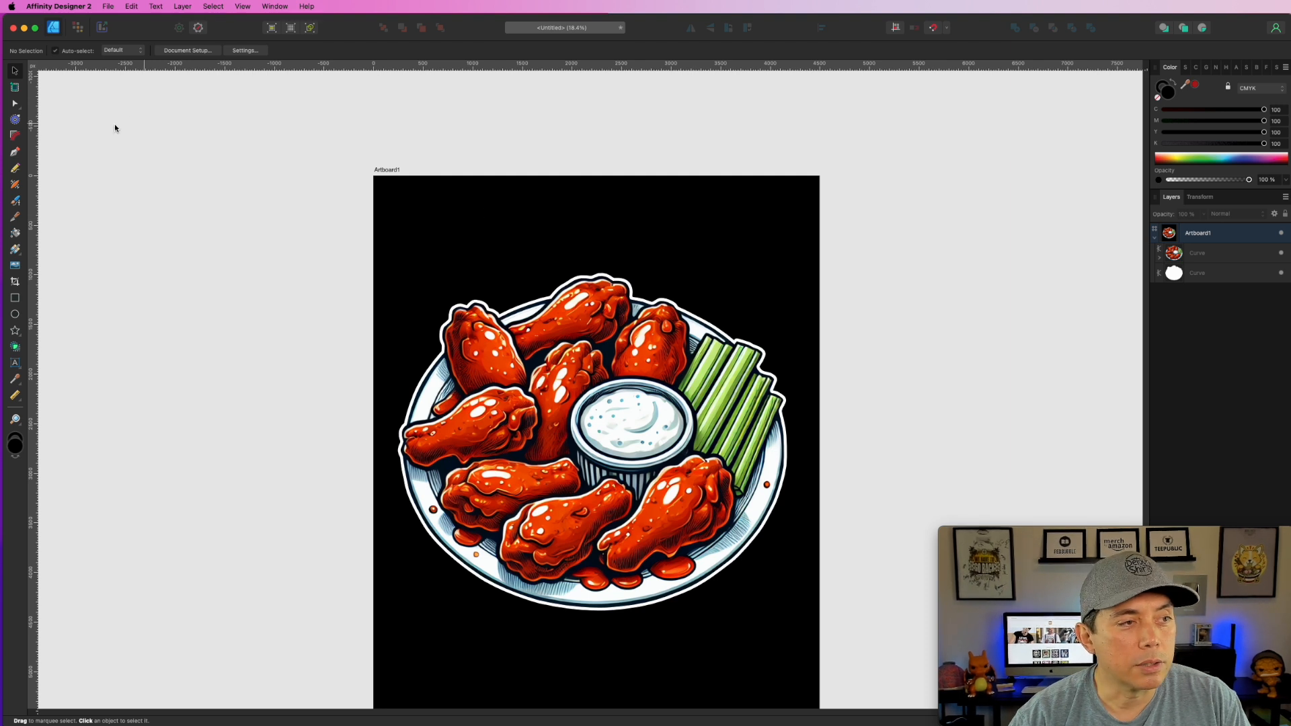
# Add the art text "Wing" above the artboard and enlarge it to about 133.6 pt
pyautogui.click(15, 364)
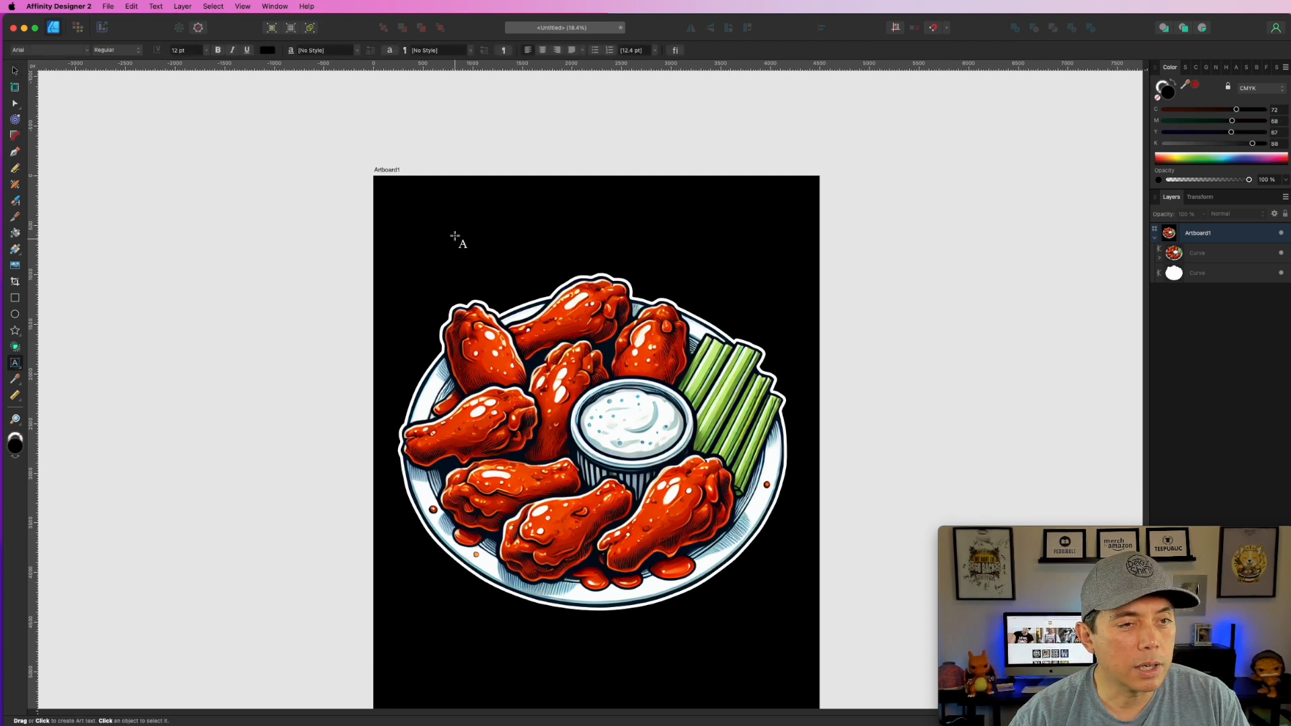
pyautogui.click(456, 120)
pyautogui.write('Wing')
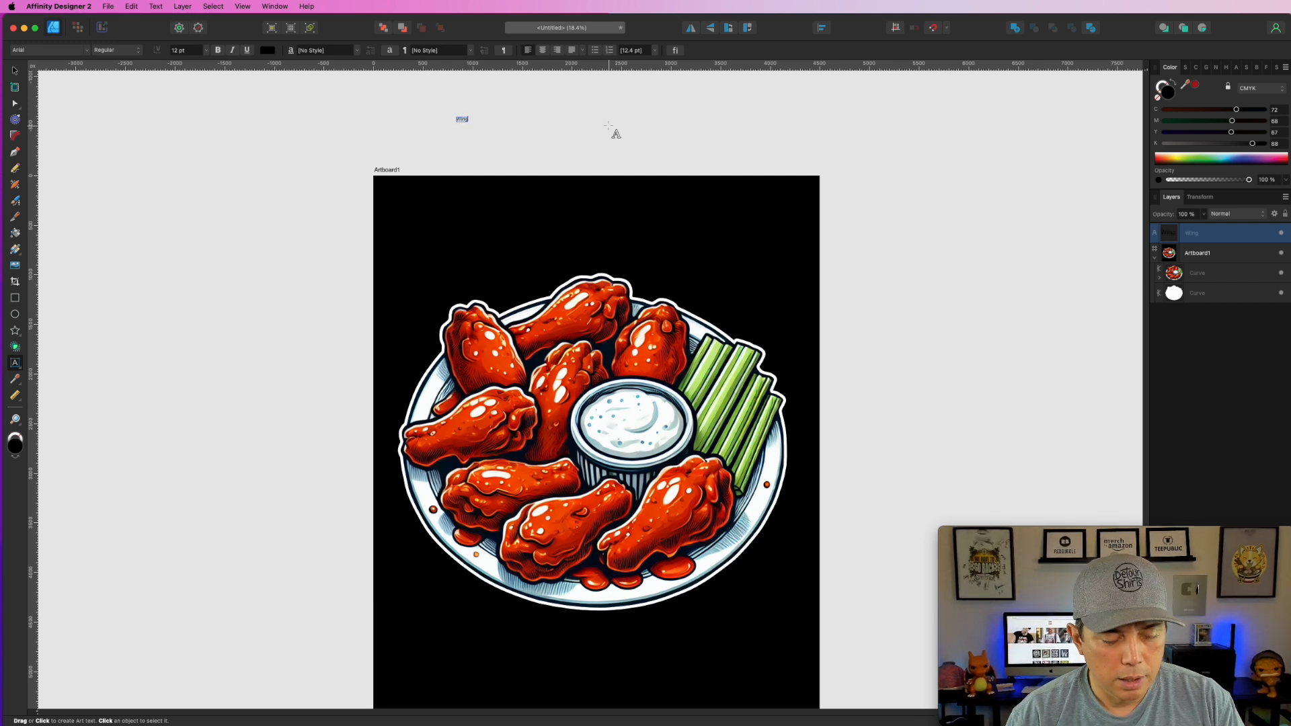
pyautogui.moveTo(466, 119); pyautogui.dragTo(580, 168)
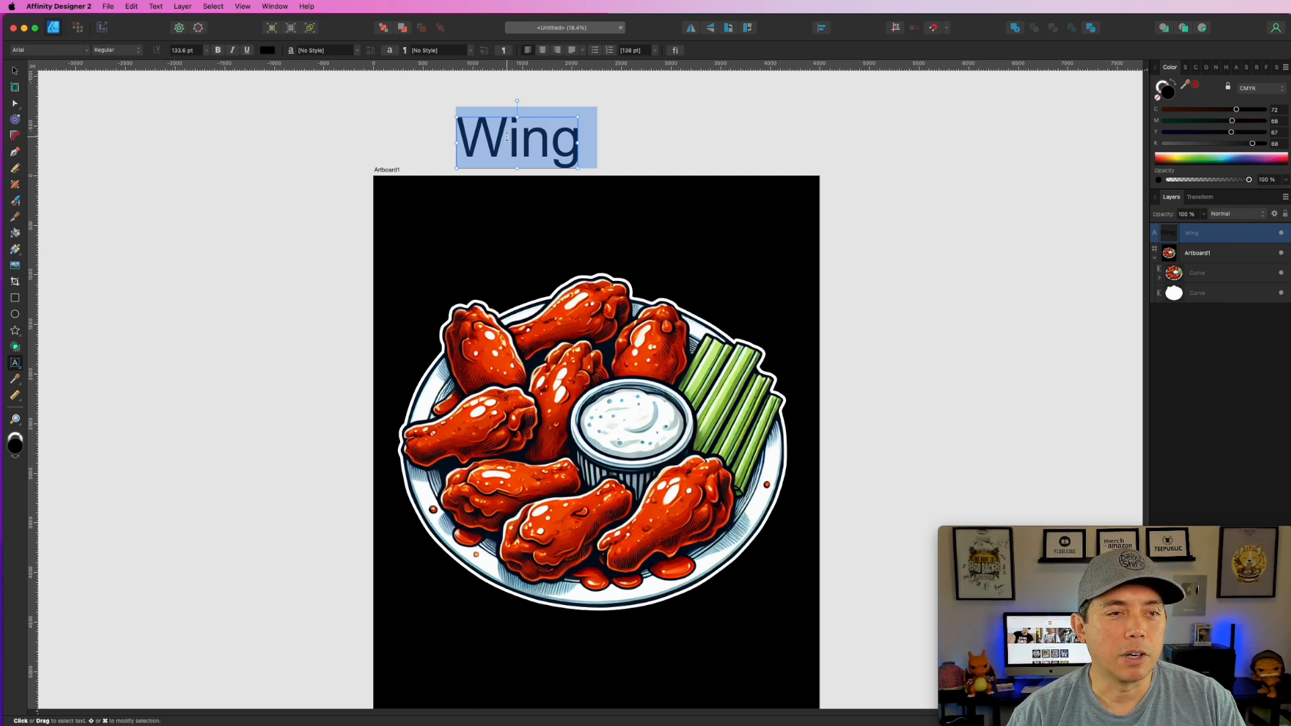
# Set the text's font to Superstar M54 and extend the word to "Wingman"
pyautogui.click(86, 49)
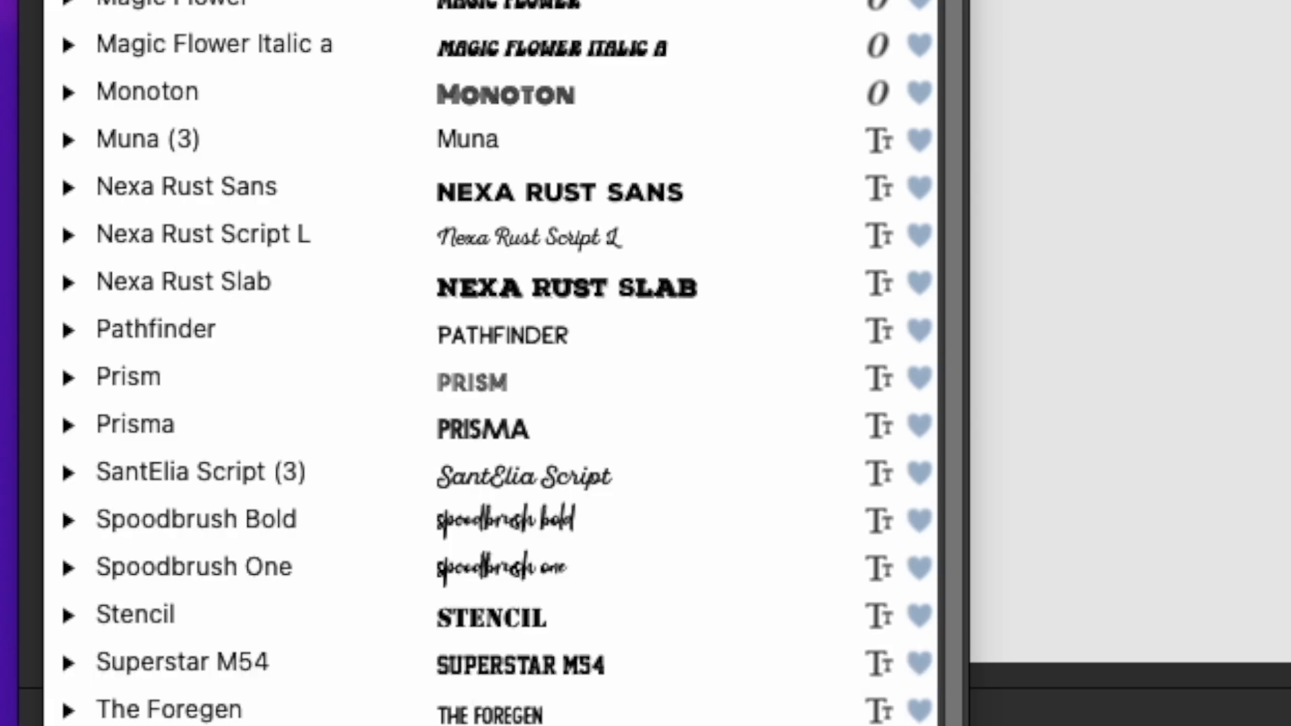
pyautogui.click(558, 663)
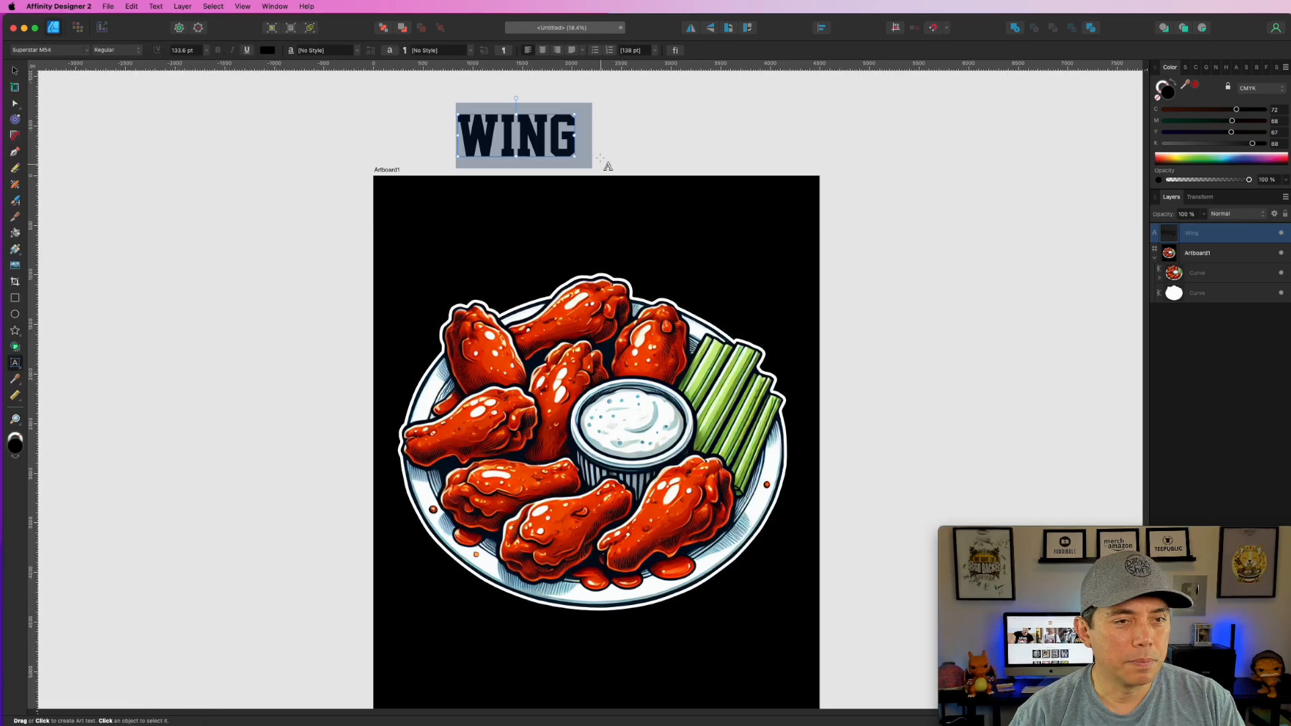
pyautogui.click(572, 133)
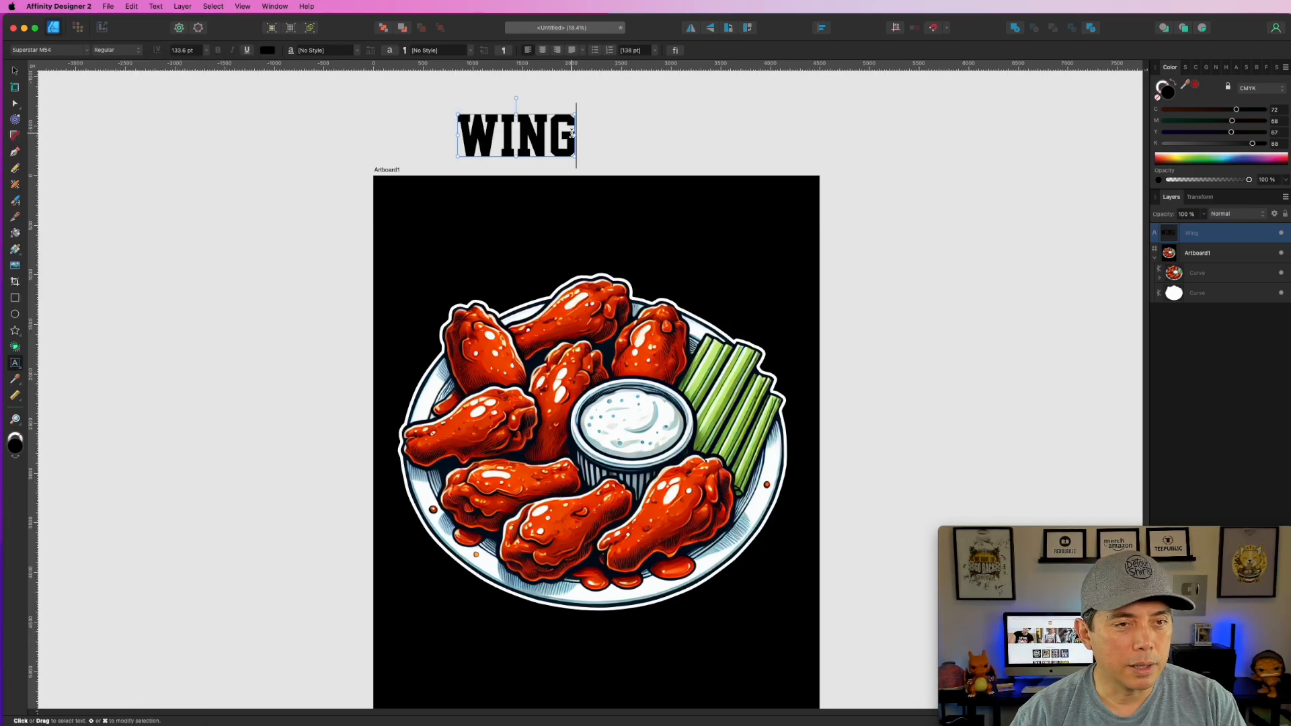
pyautogui.write('MAN')
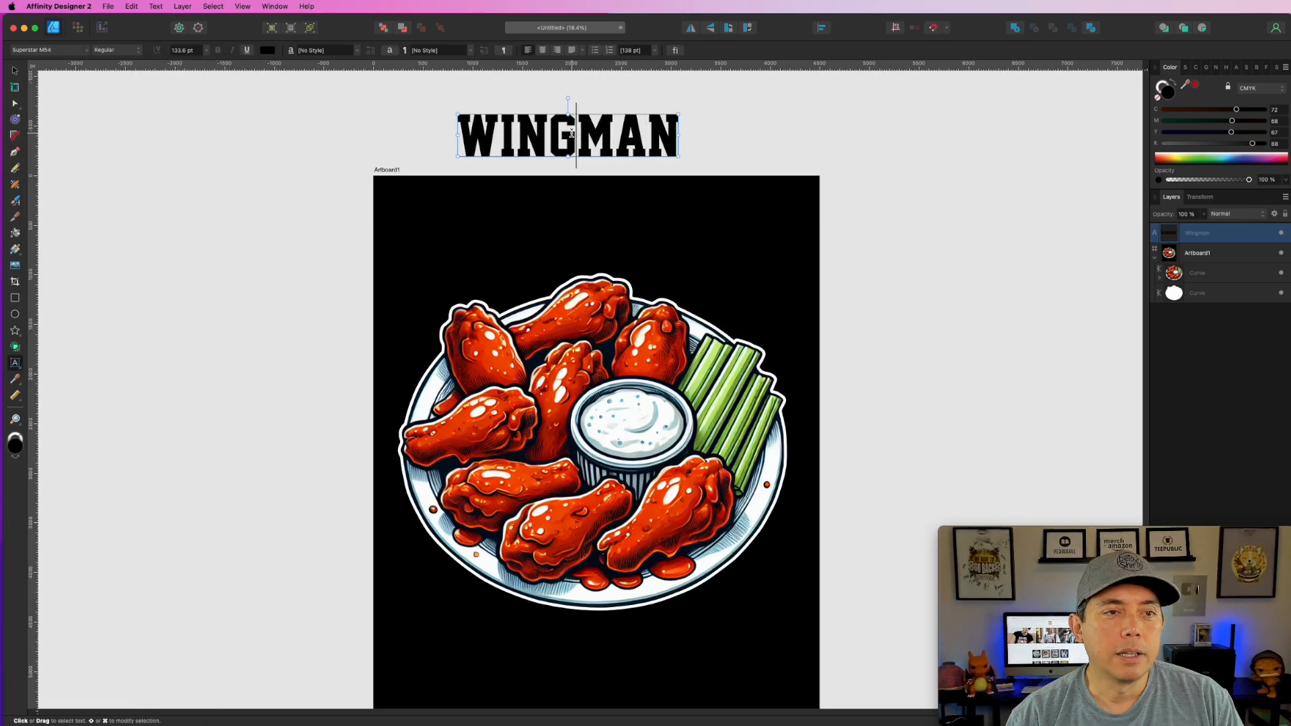
# Fill the whole WINGMAN text with white by setting C, M, Y and K to 0
pyautogui.press('Escape')
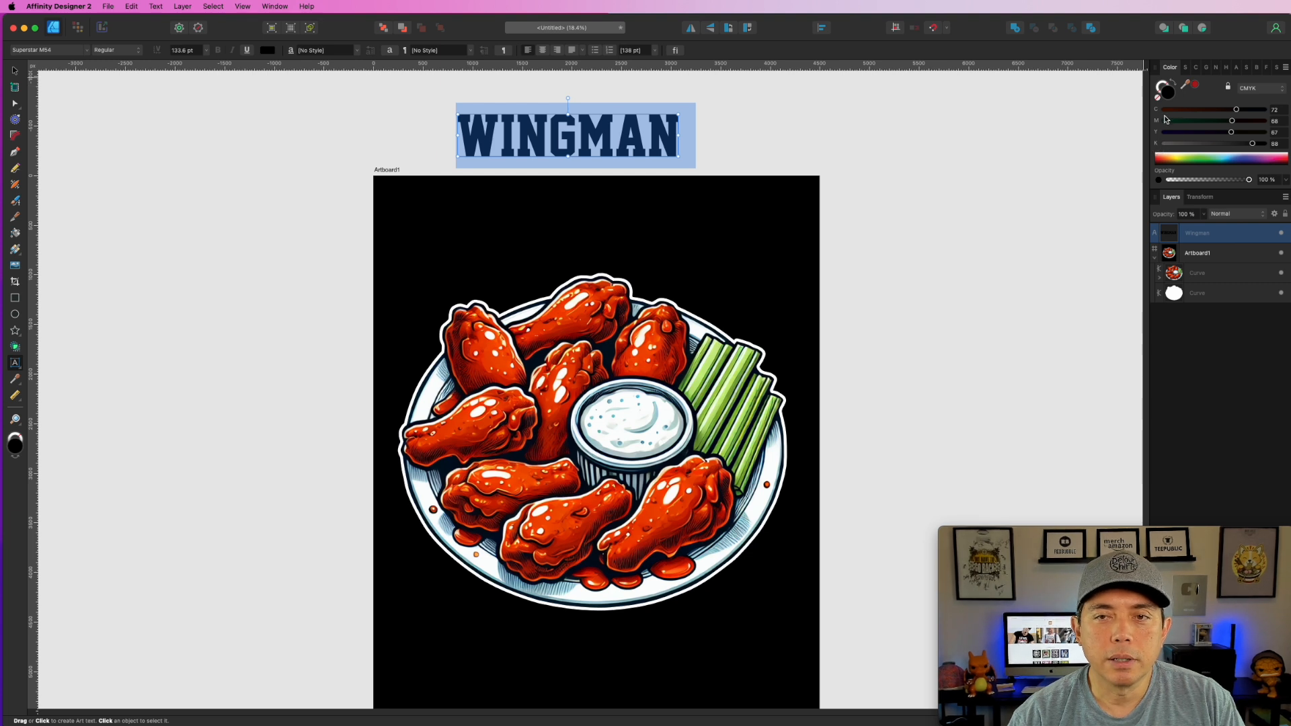
pyautogui.click(1164, 144)
pyautogui.click(1164, 133)
pyautogui.click(1163, 121)
pyautogui.click(1163, 109)
# Move the WINGMAN text onto the artboard above the plate and enlarge it to nearly the artboard's width
pyautogui.click(15, 71)
pyautogui.moveTo(582, 140); pyautogui.dragTo(536, 240)
pyautogui.moveTo(633, 257); pyautogui.dragTo(714, 277)
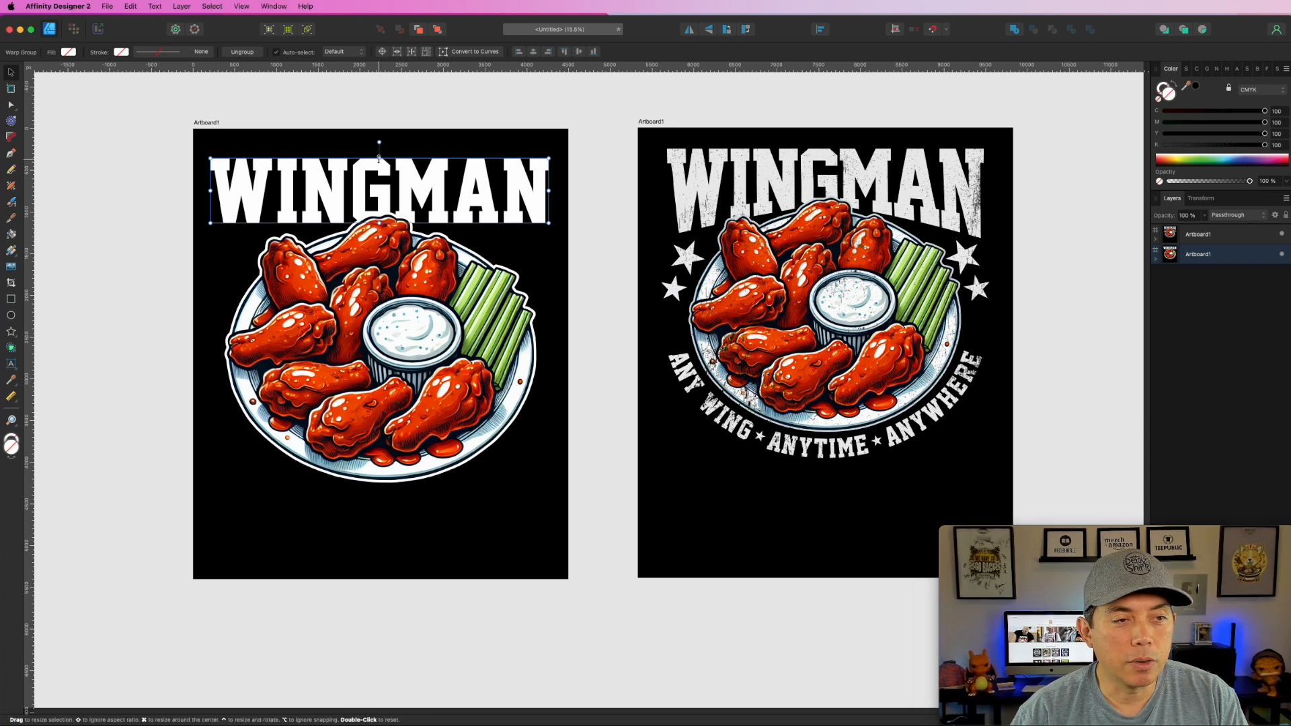
# Stretch the WINGMAN warp group slightly taller and narrow it to about 4008 px wide
pyautogui.moveTo(379, 159); pyautogui.dragTo(379, 148)
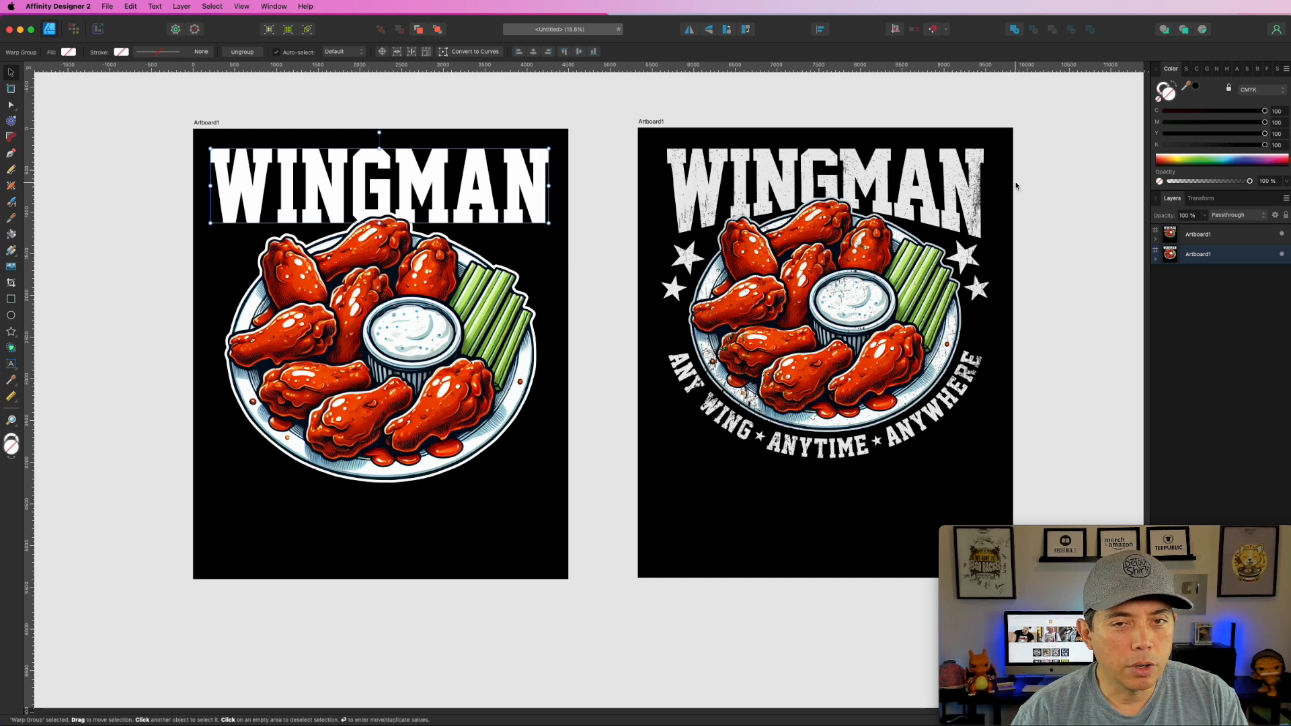
pyautogui.moveTo(210, 186); pyautogui.dragTo(214, 186)
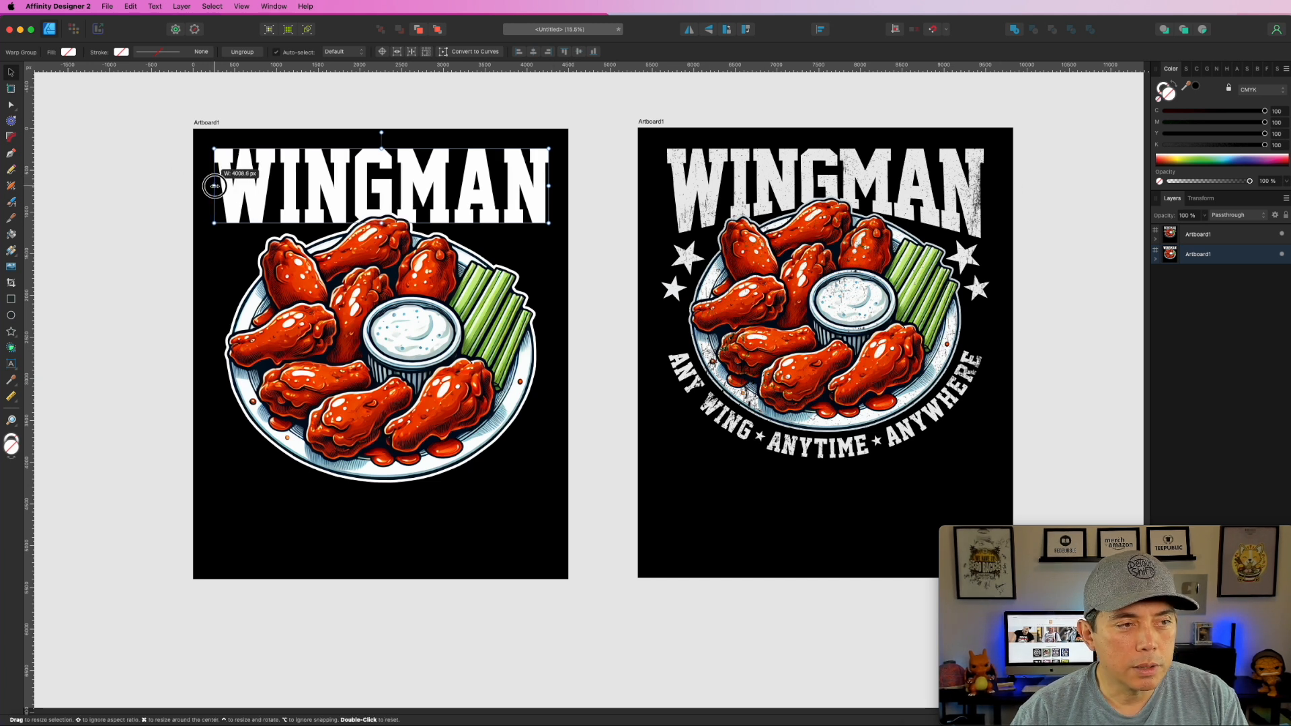
pyautogui.moveTo(549, 185); pyautogui.dragTo(549, 185)
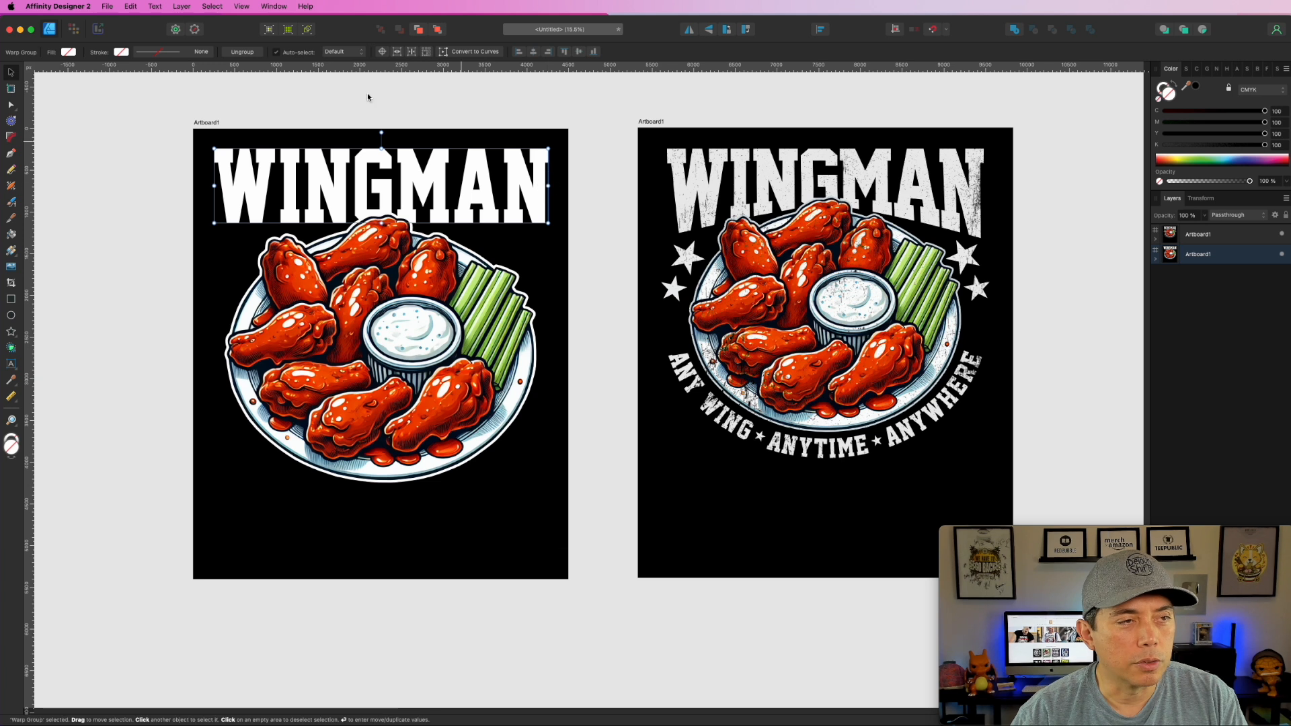
# Apply a Mesh warp to the WINGMAN warp group
pyautogui.click(179, 6)
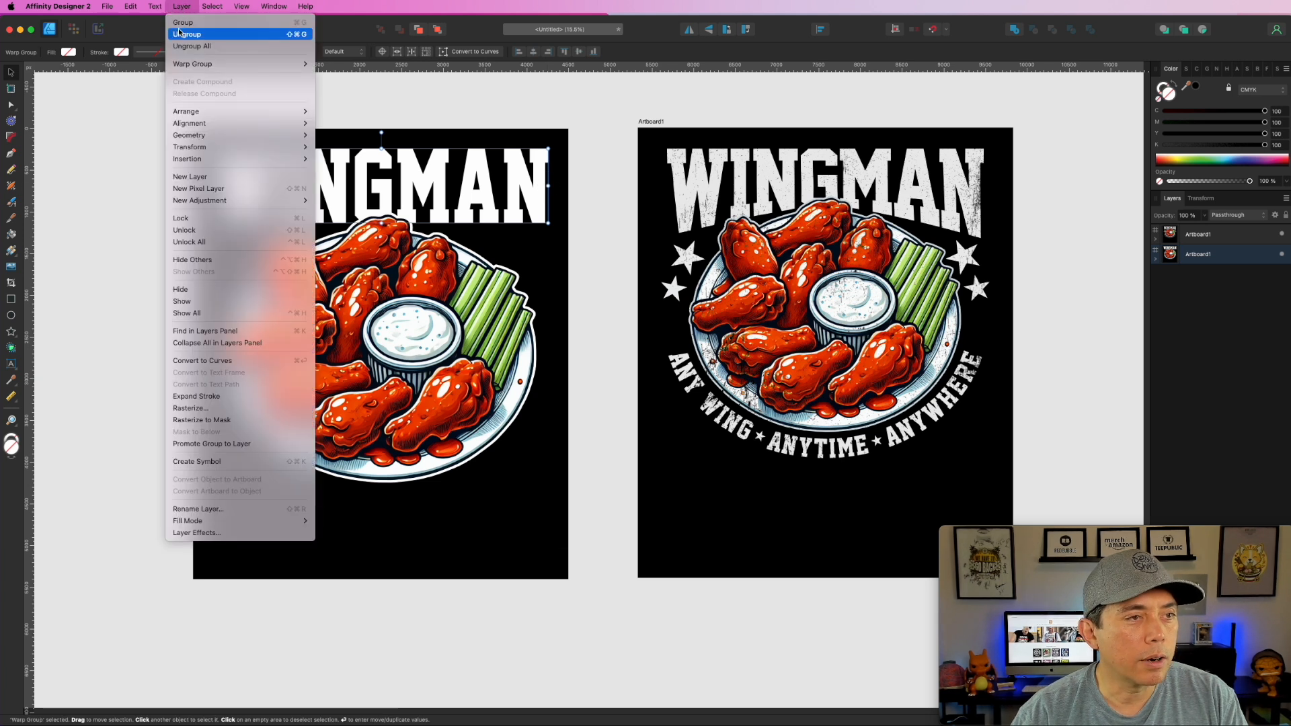
pyautogui.moveTo(182, 67)
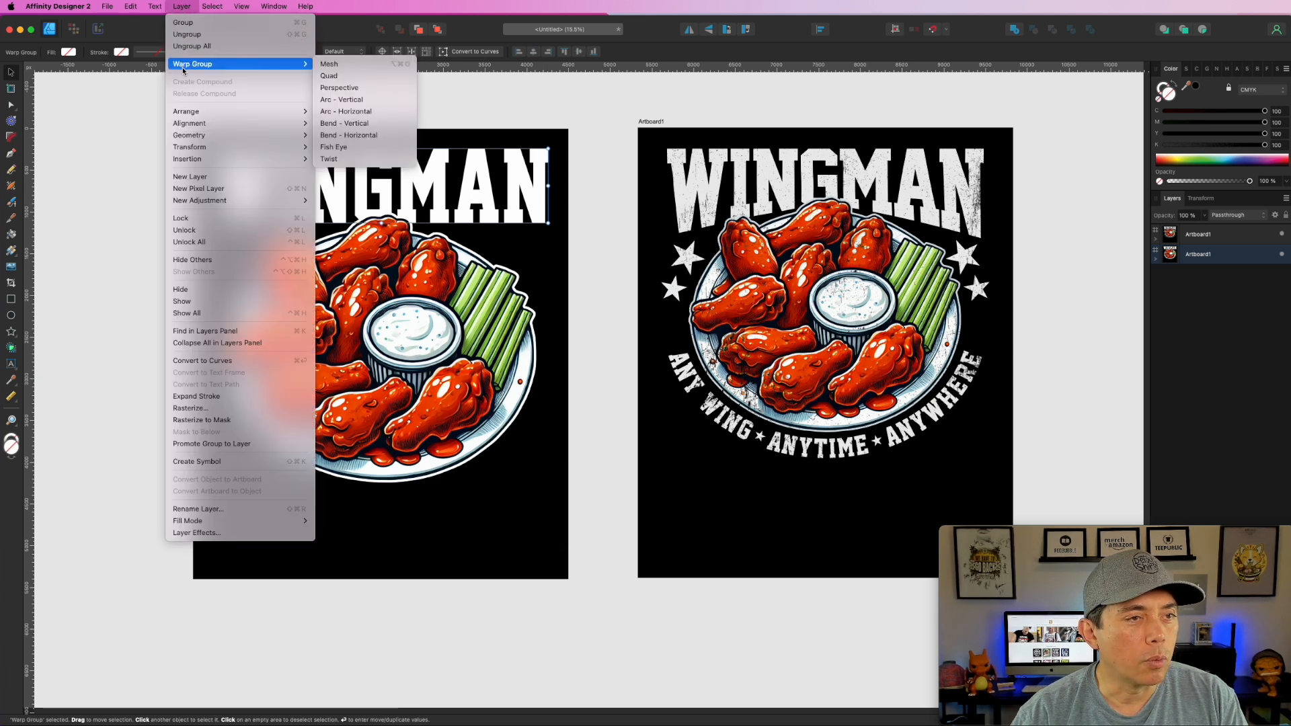
pyautogui.click(351, 64)
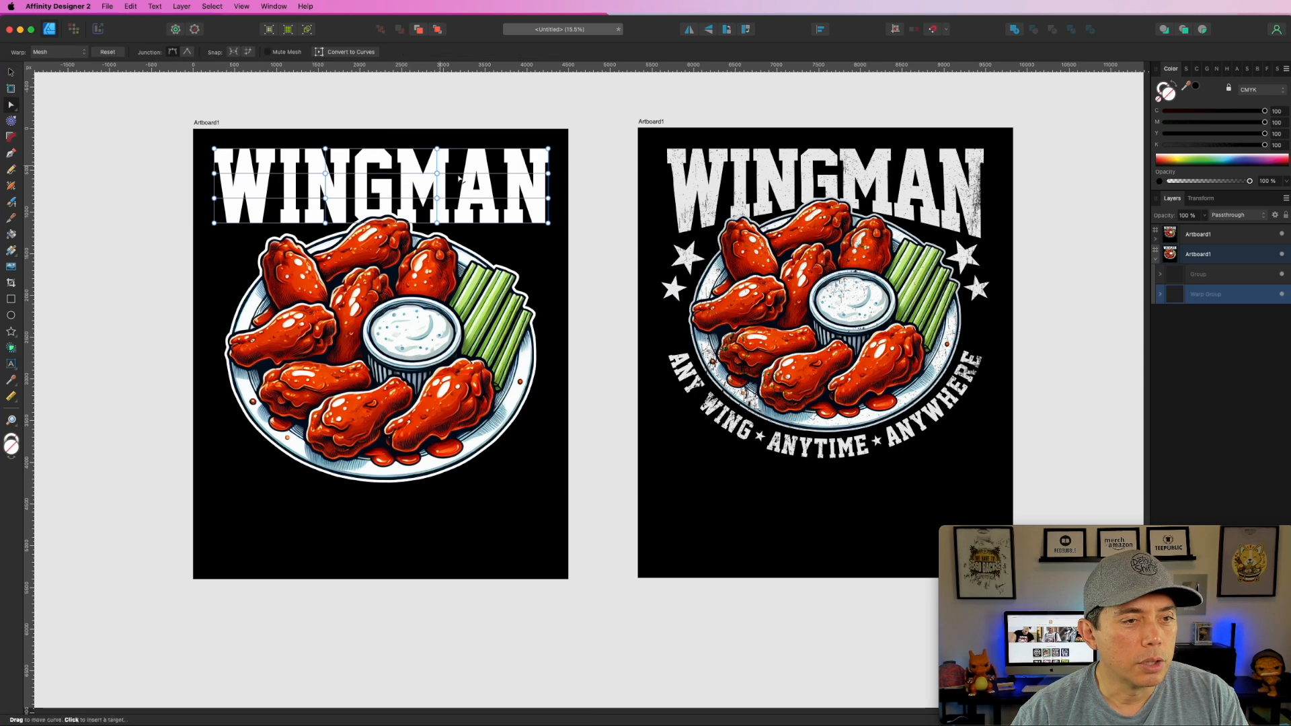
pyautogui.scroll(5, 314, 193)
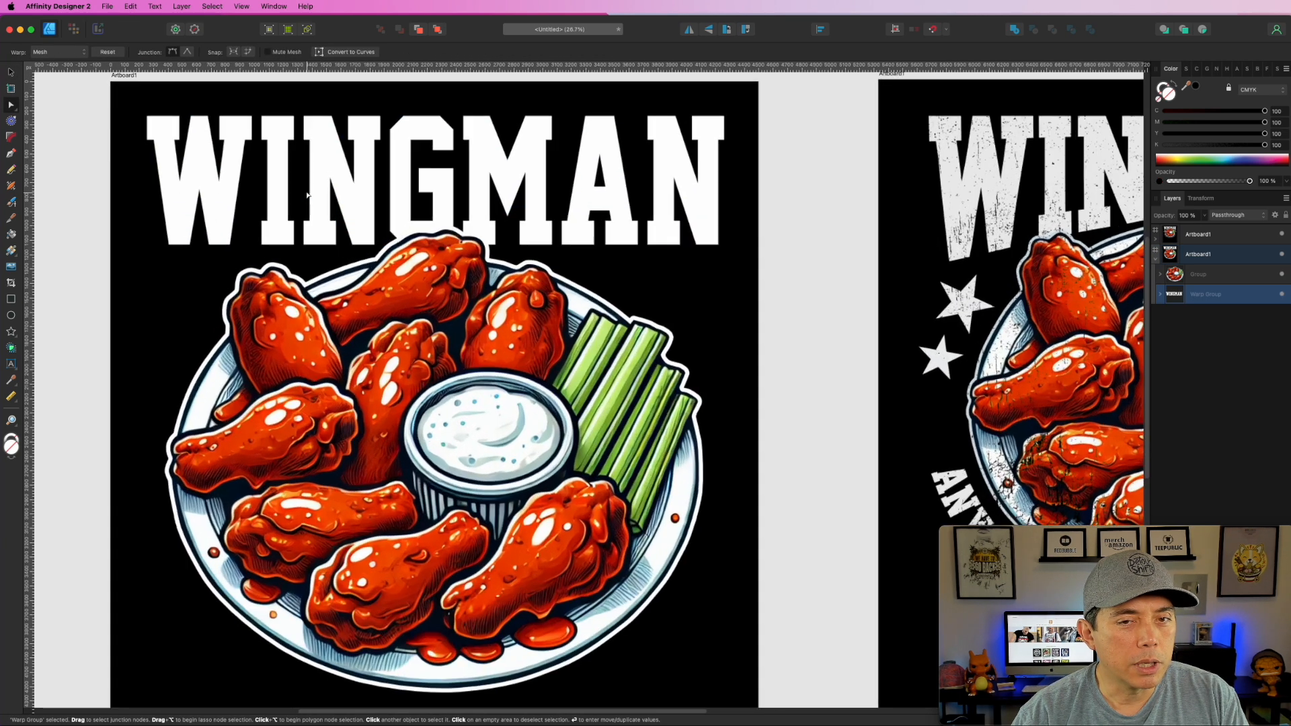
pyautogui.scroll(2, 307, 195)
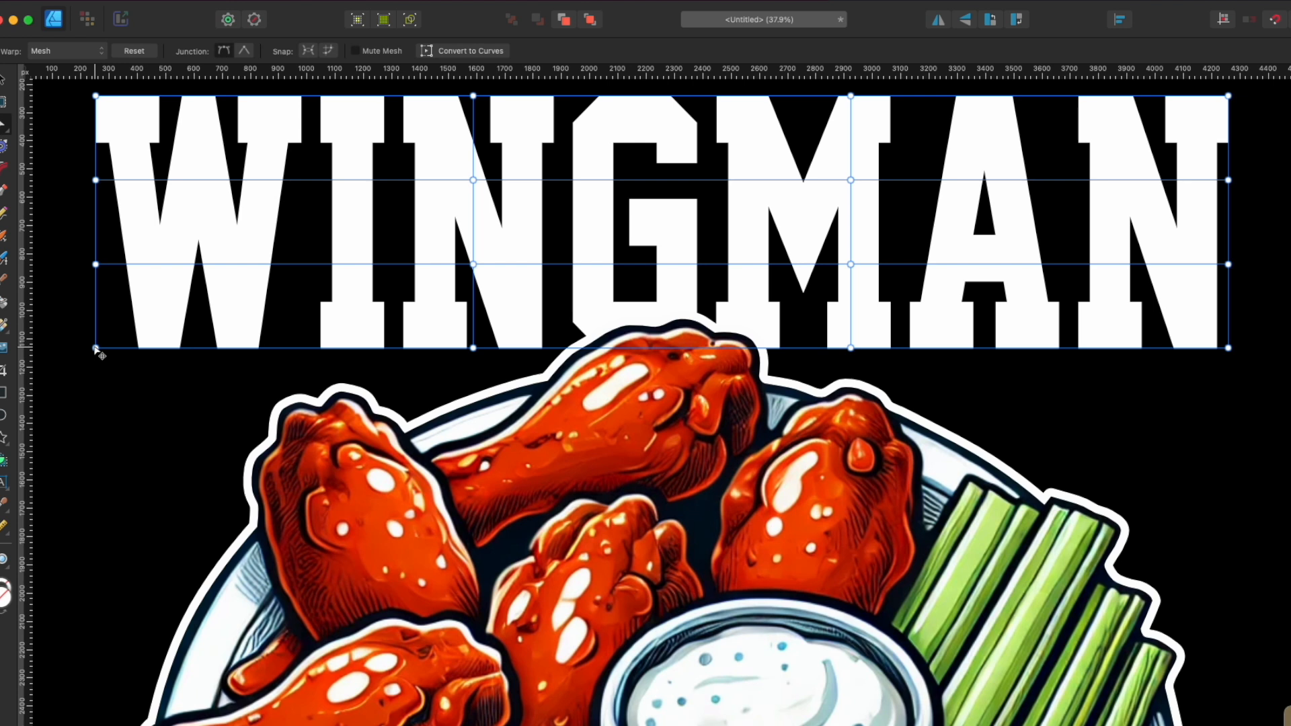
# Pull both bottom corners of the WINGMAN mesh down to the same level, aligning them with a horizontal guide
pyautogui.moveTo(96, 348); pyautogui.dragTo(96, 447)
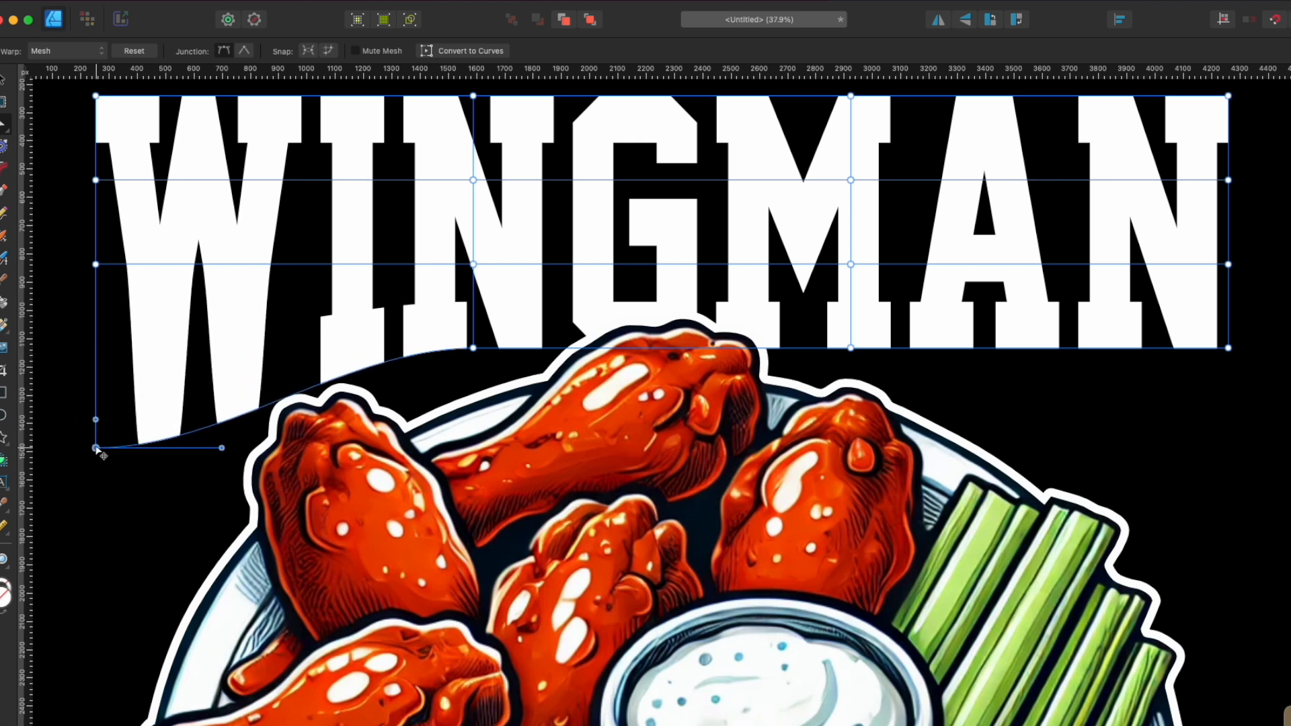
pyautogui.moveTo(971, 72); pyautogui.dragTo(966, 449)
pyautogui.moveTo(1229, 348); pyautogui.dragTo(1228, 449)
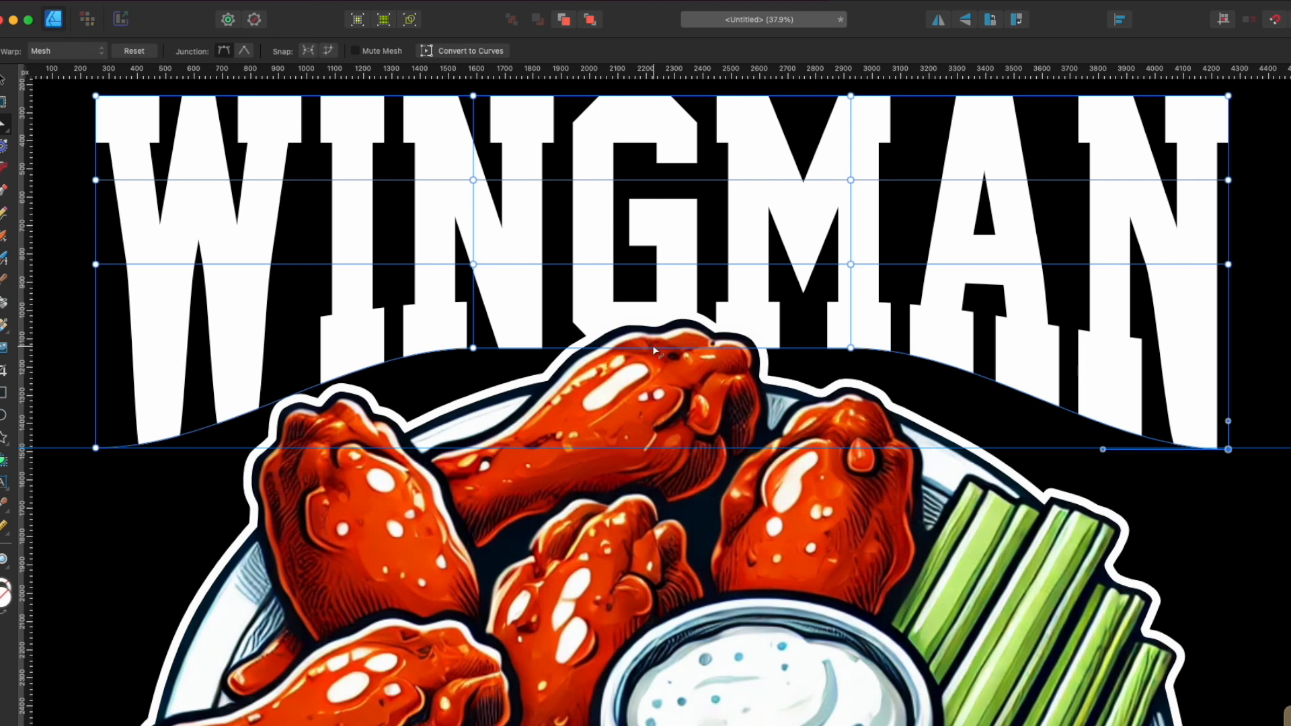
# Raise the middle of the mesh's bottom edge at the G and adjust the node handles to form a smooth arch over the plate
pyautogui.moveTo(652, 347); pyautogui.dragTo(659, 337)
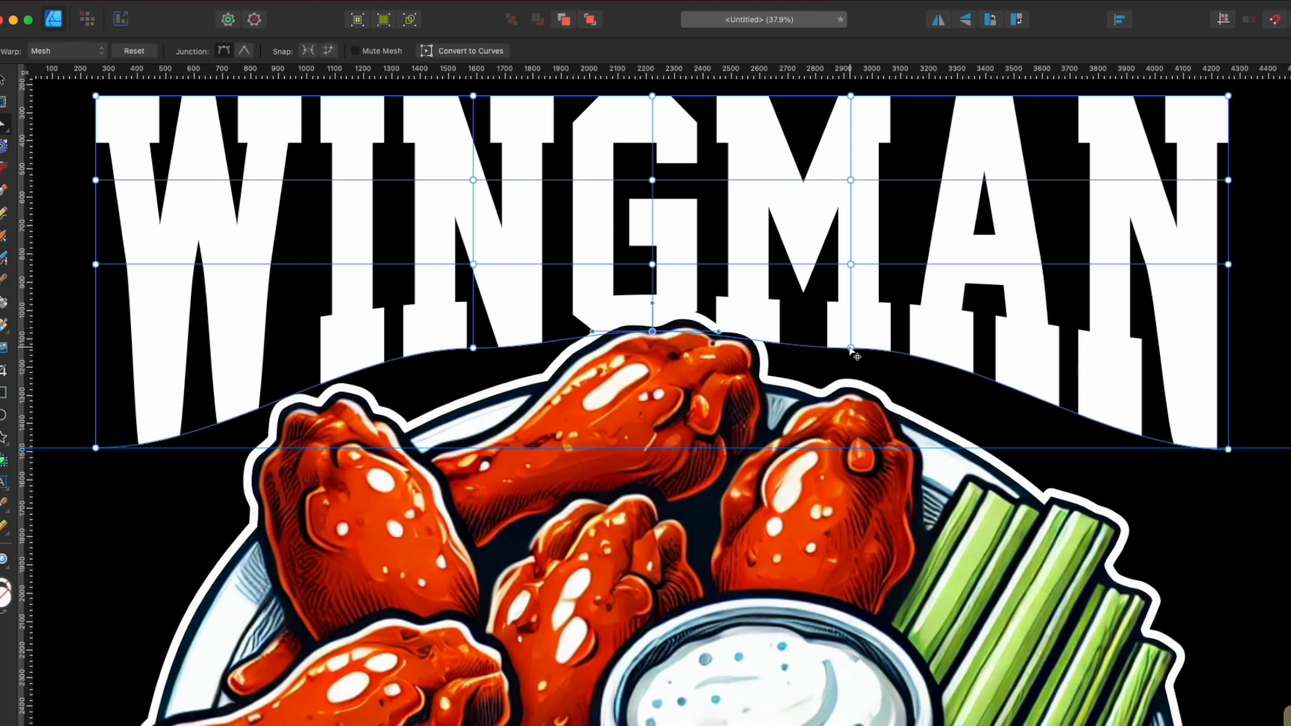
pyautogui.moveTo(851, 349); pyautogui.dragTo(969, 366)
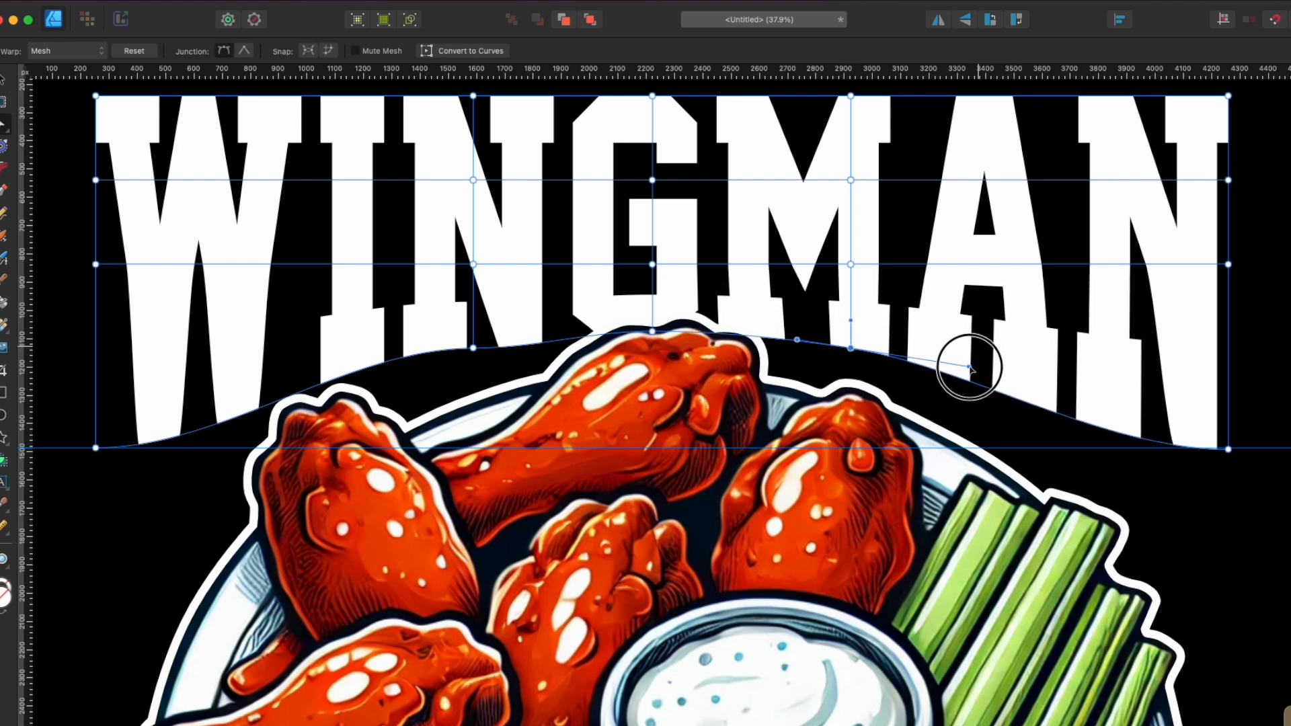
pyautogui.click(1228, 449)
pyautogui.moveTo(1103, 450); pyautogui.dragTo(1122, 427)
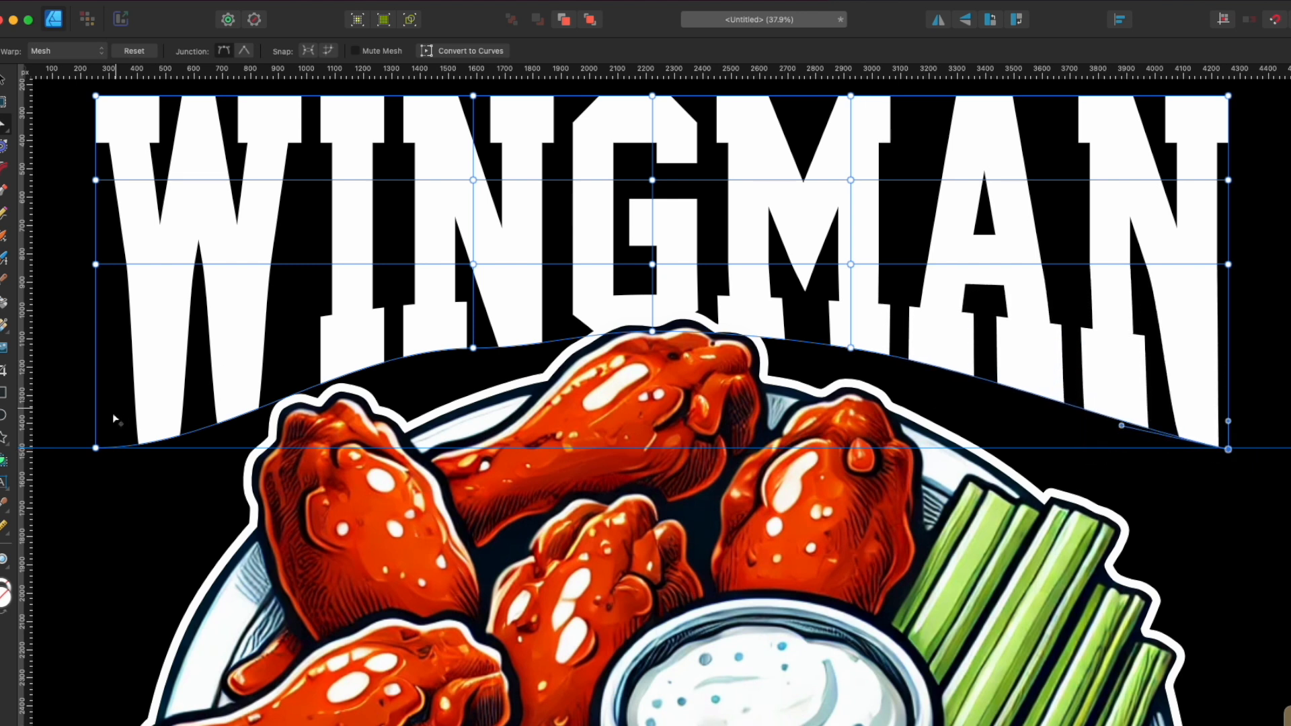
pyautogui.click(96, 448)
pyautogui.moveTo(220, 447); pyautogui.dragTo(189, 421)
pyautogui.click(473, 348)
pyautogui.moveTo(348, 349); pyautogui.dragTo(361, 374)
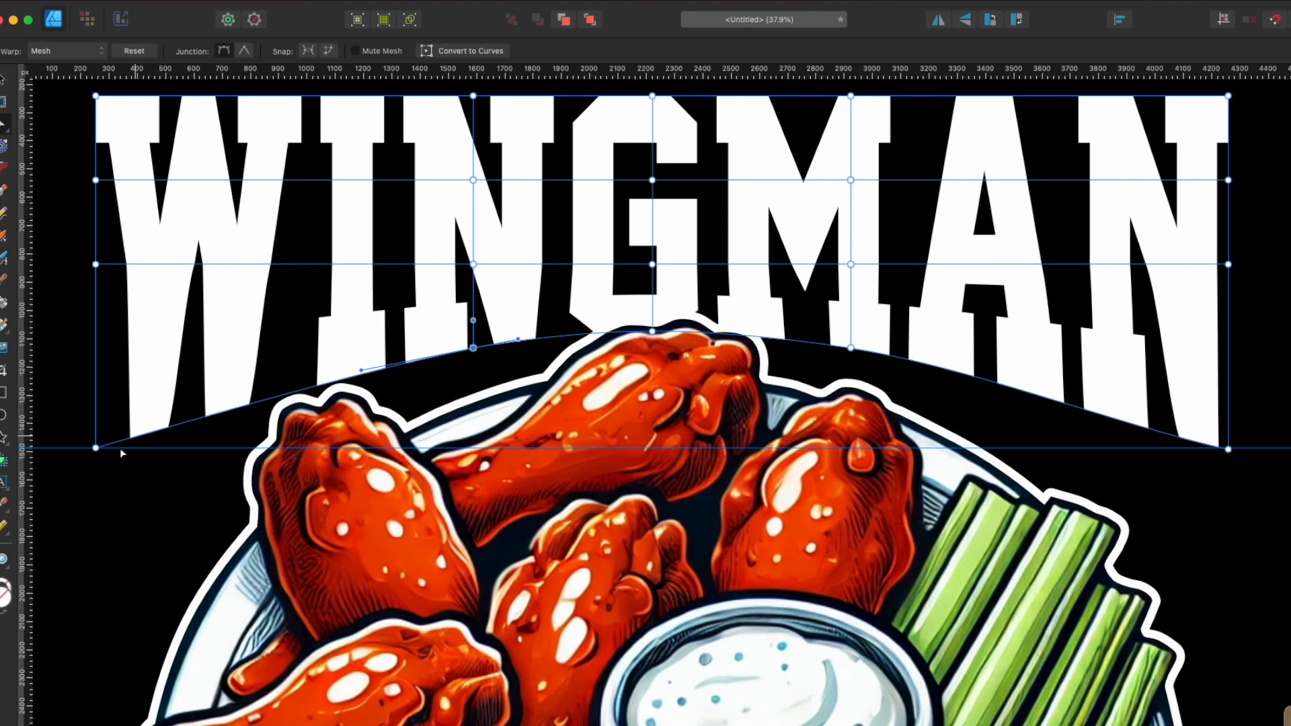
# Lower the left edge's lower inner mesh node and refine the curve handles along the bottom arch
pyautogui.moveTo(96, 266); pyautogui.dragTo(94, 307)
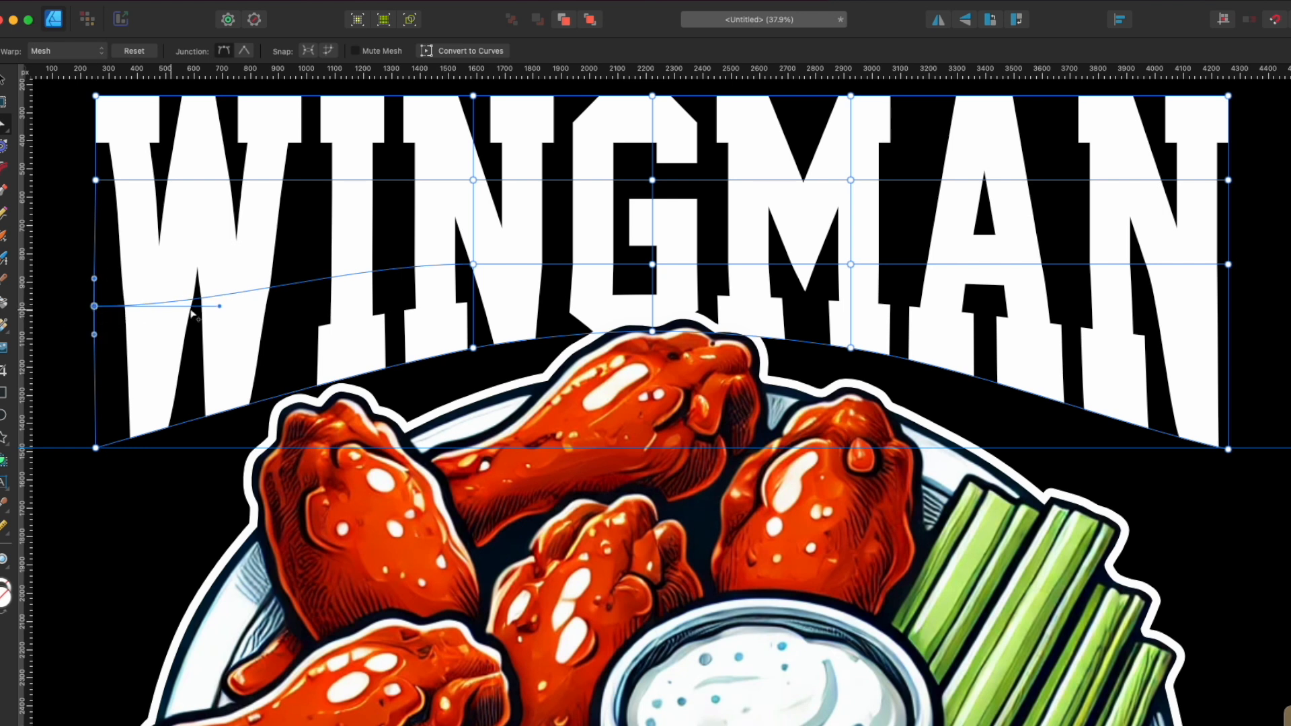
pyautogui.moveTo(220, 307); pyautogui.dragTo(218, 294)
pyautogui.click(474, 348)
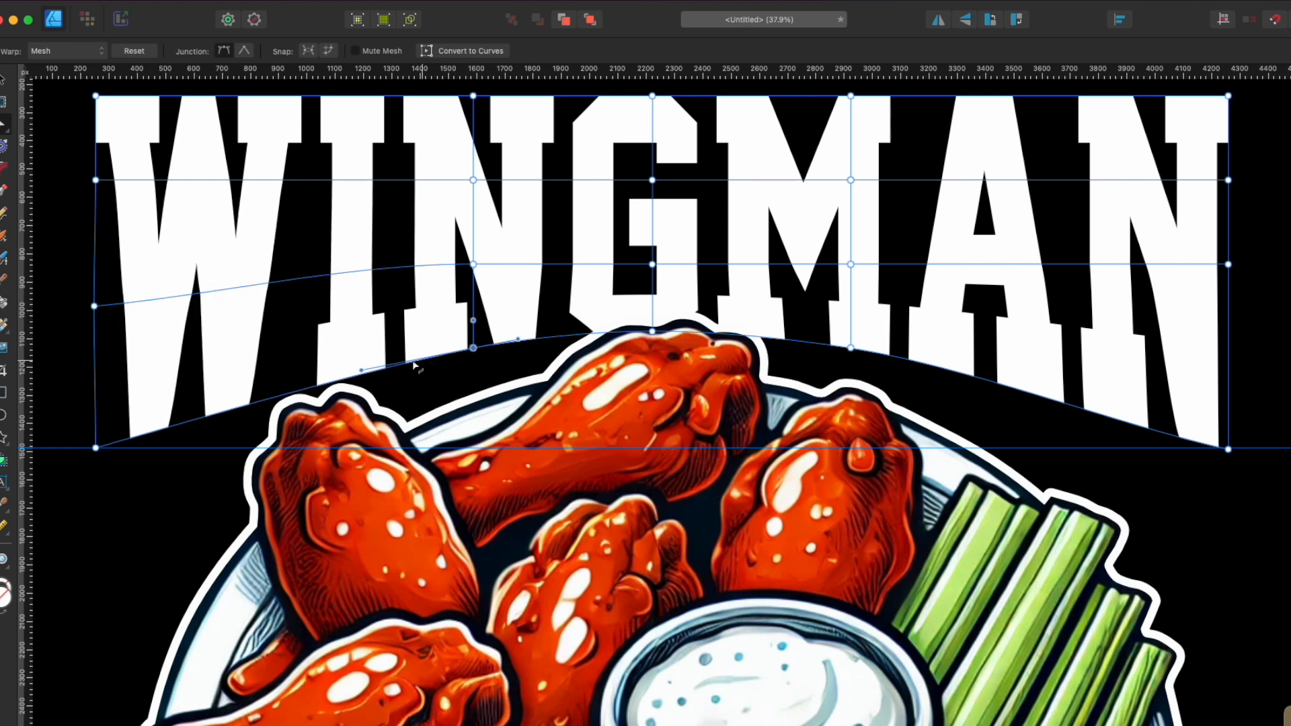
pyautogui.moveTo(363, 370); pyautogui.dragTo(354, 373)
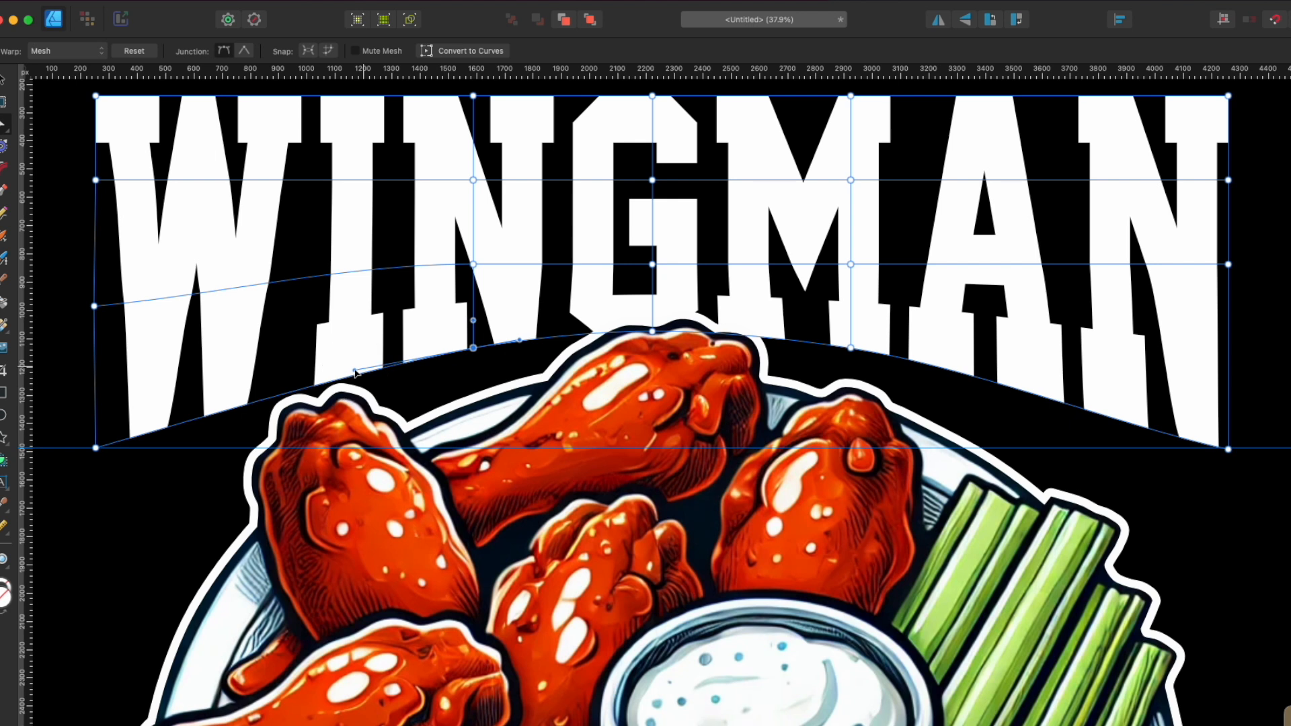
pyautogui.moveTo(519, 343); pyautogui.dragTo(531, 341)
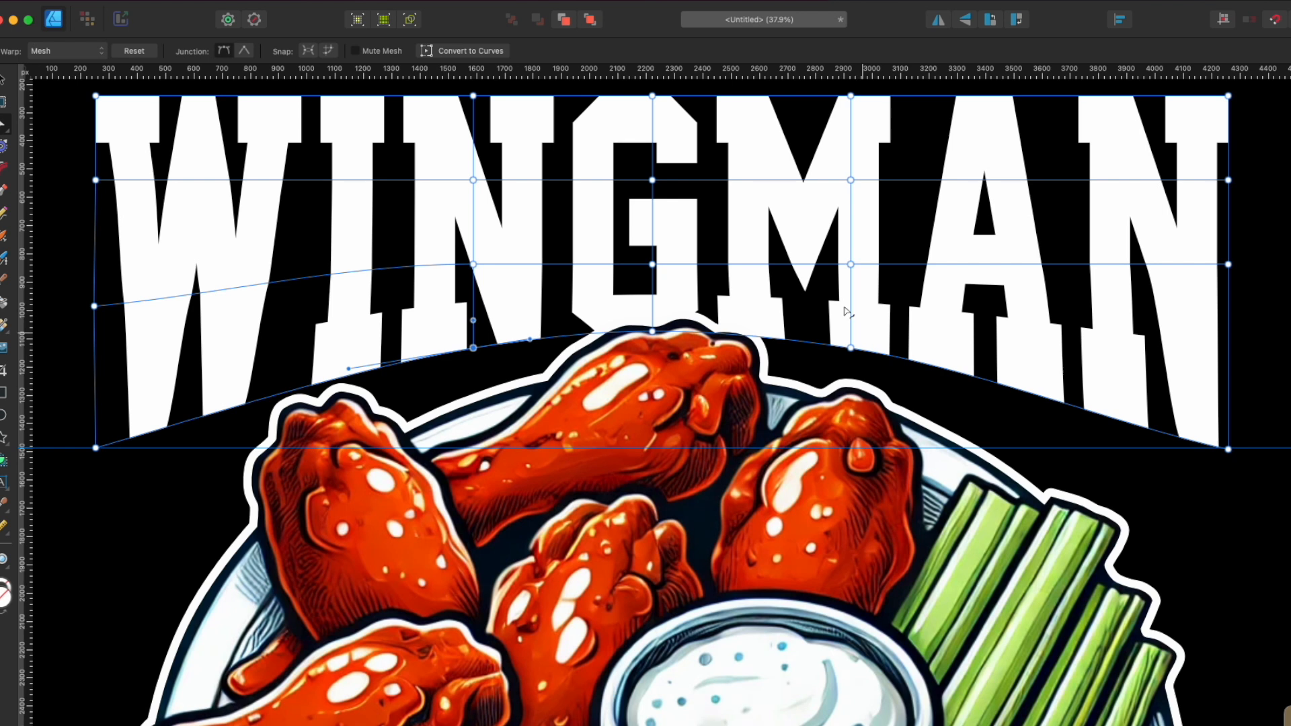
pyautogui.click(851, 348)
pyautogui.moveTo(799, 342); pyautogui.dragTo(788, 337)
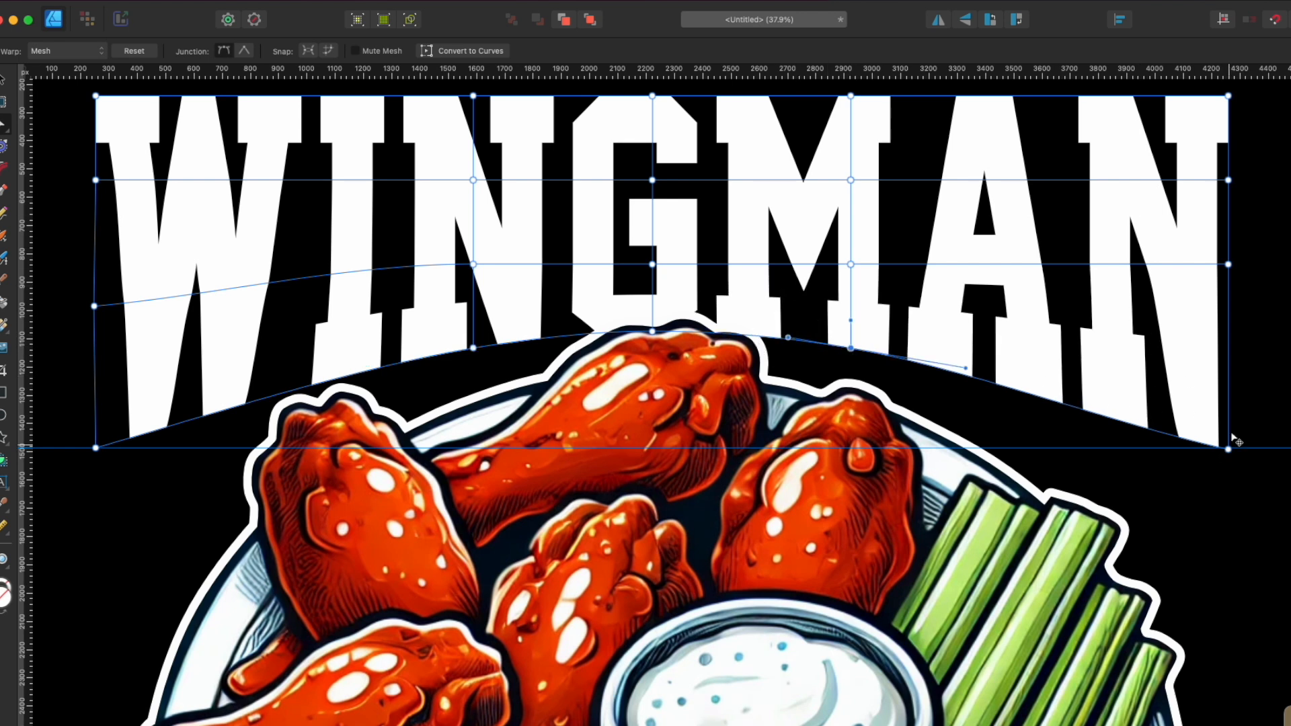
# Lower the remaining inner mesh nodes on both side edges and curve the inner mesh lines on the left to follow the arch
pyautogui.moveTo(1229, 266); pyautogui.dragTo(1229, 285)
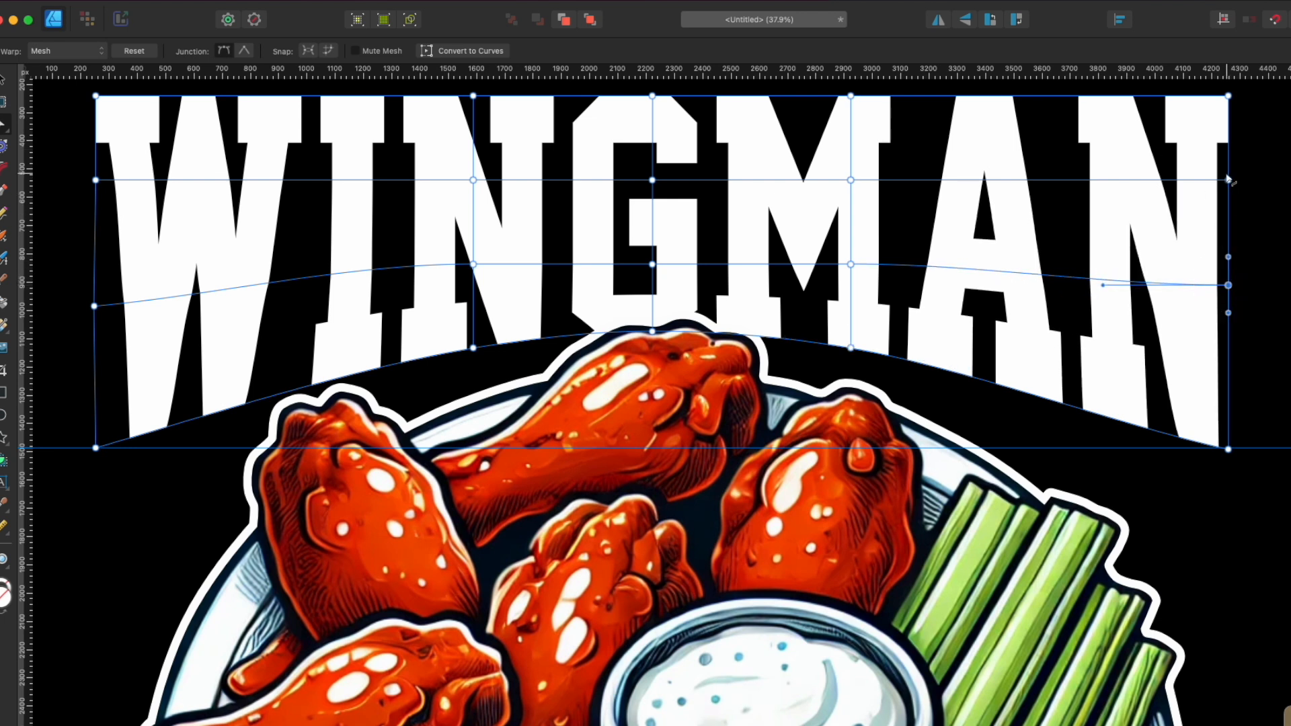
pyautogui.moveTo(1229, 180); pyautogui.dragTo(1229, 195)
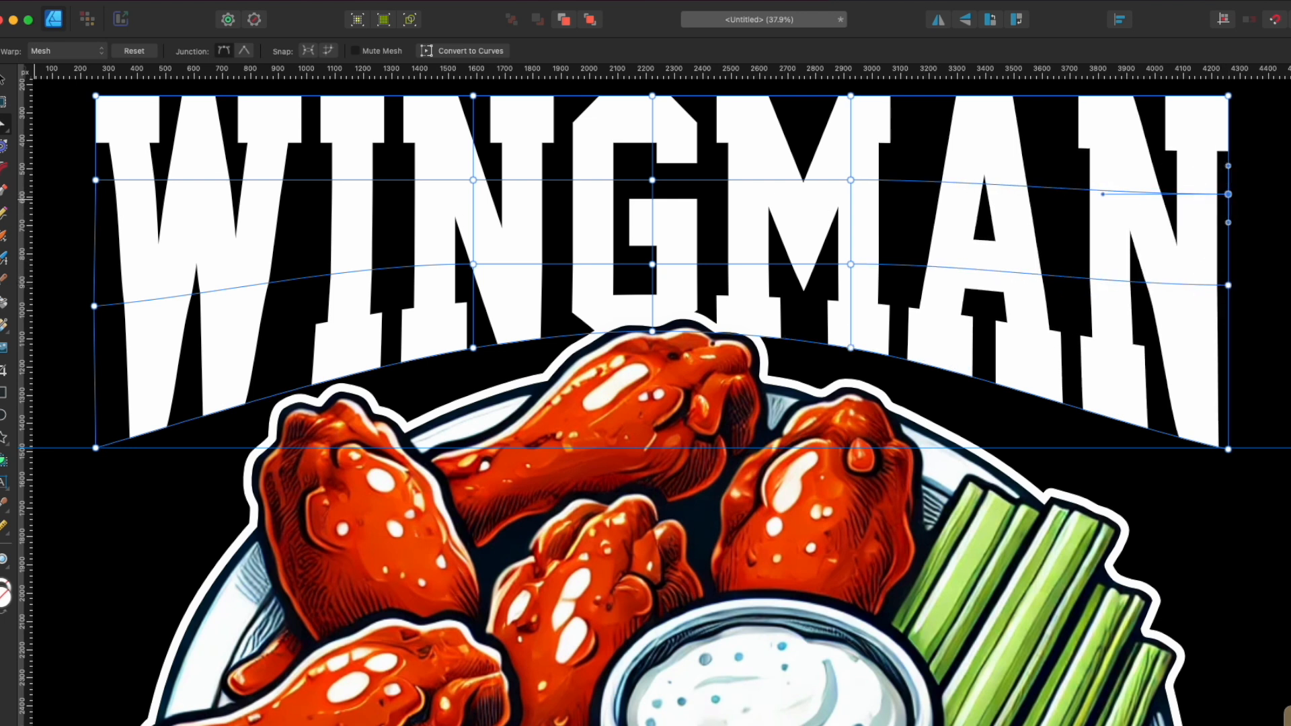
pyautogui.moveTo(103, 188); pyautogui.dragTo(102, 210)
pyautogui.moveTo(222, 206); pyautogui.dragTo(217, 195)
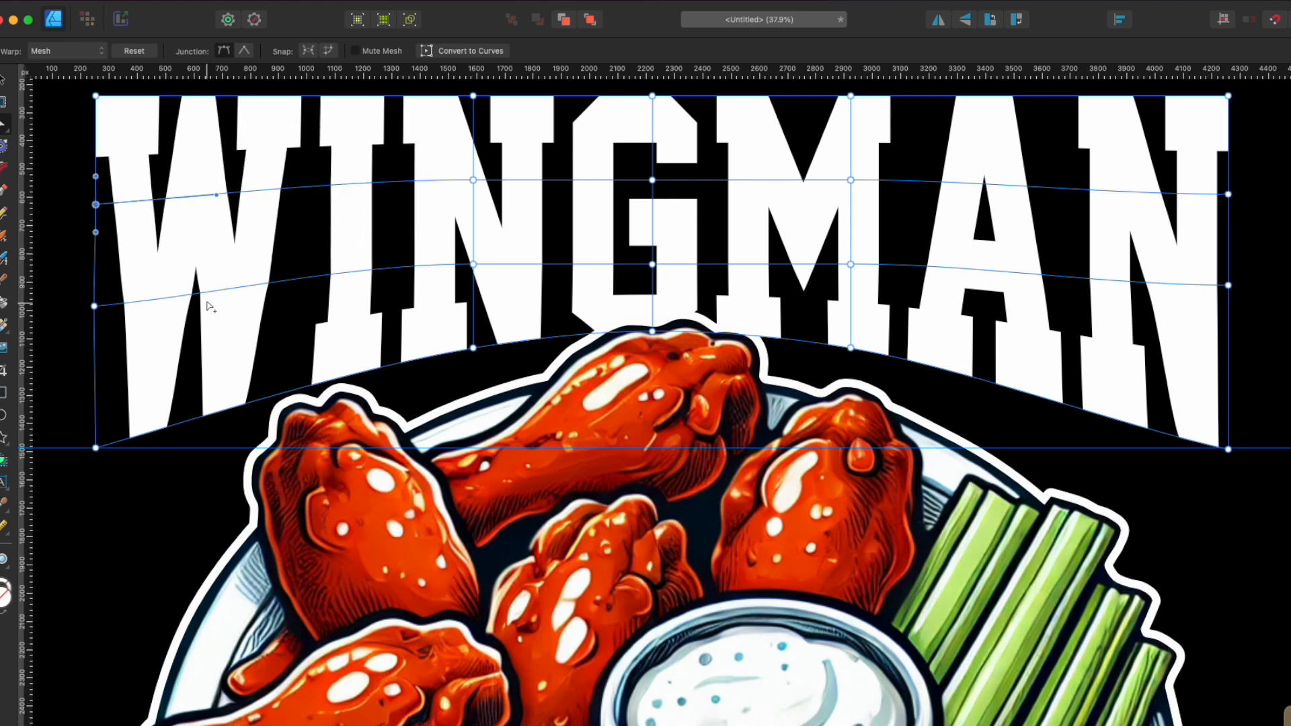
pyautogui.click(94, 306)
pyautogui.moveTo(215, 296)
pyautogui.mouseDown()
pyautogui.moveTo(258, 286)
pyautogui.moveTo(174, 298)
pyautogui.moveTo(256, 291)
pyautogui.moveTo(205, 295)
pyautogui.mouseUp()
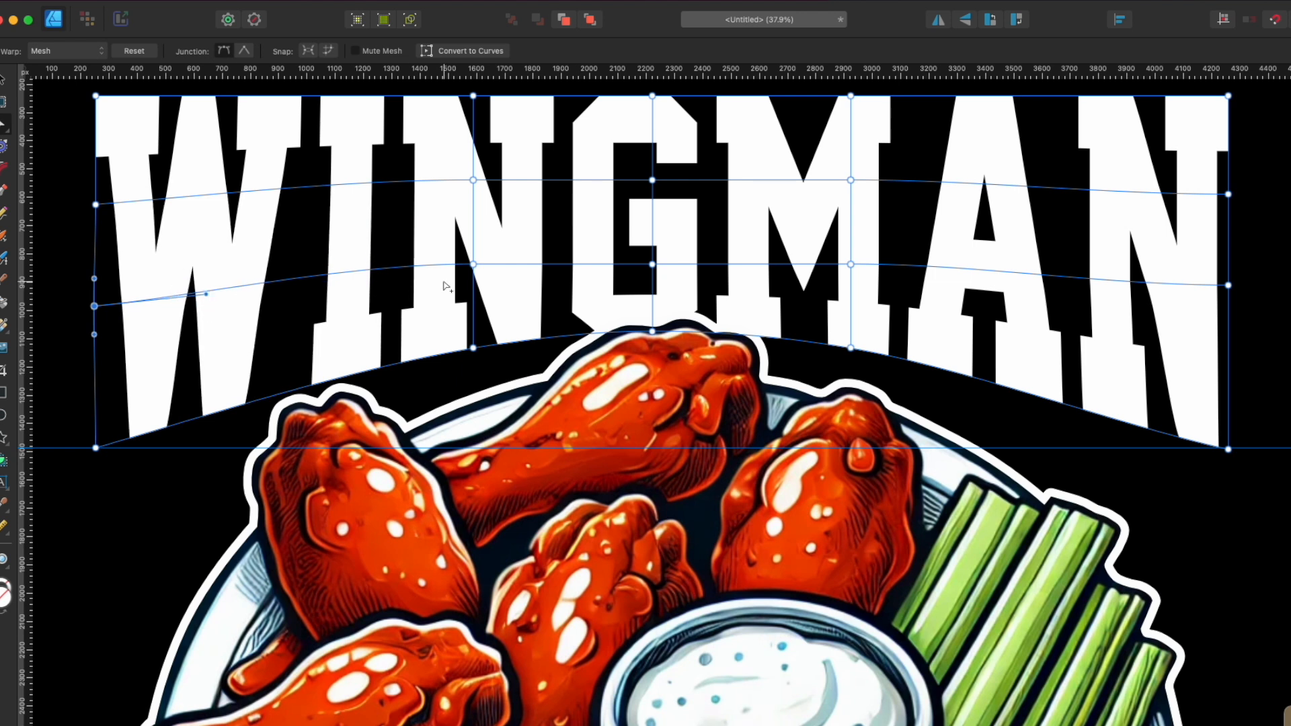
pyautogui.click(473, 264)
pyautogui.moveTo(349, 266); pyautogui.dragTo(345, 275)
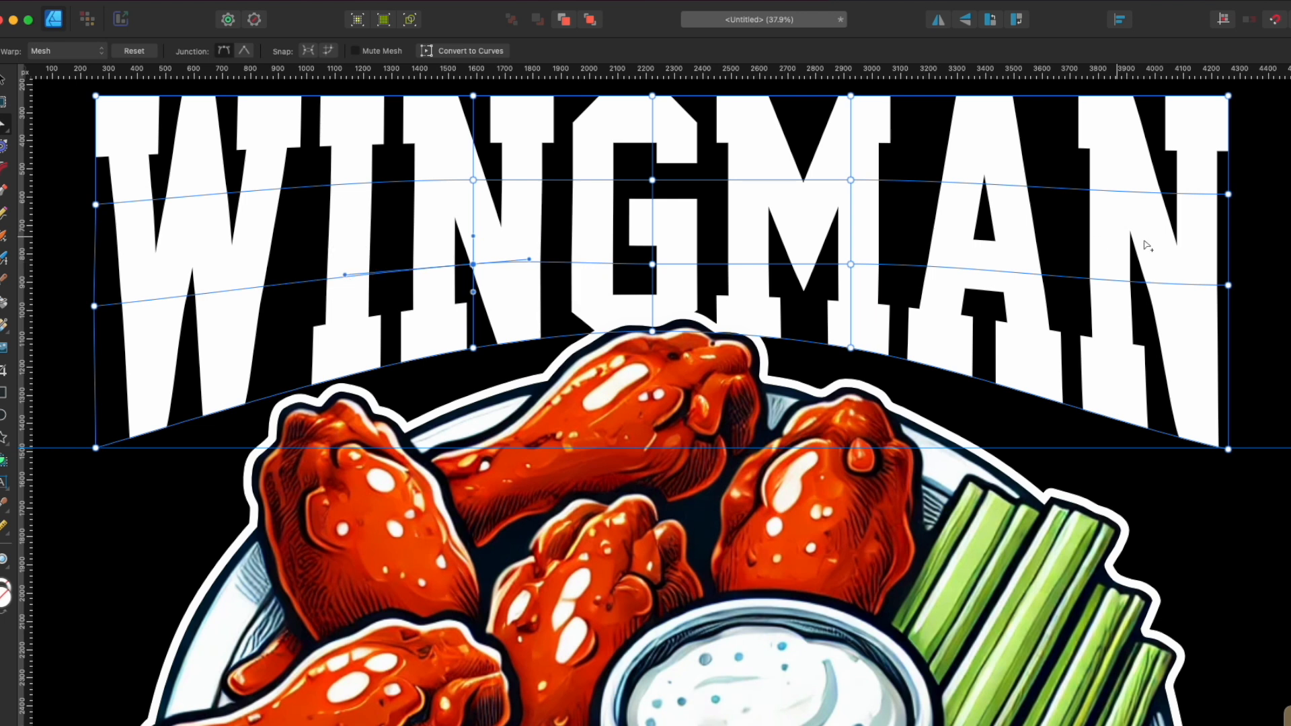
# Reduce the WINGMAN lettering's height slightly from its top edge and deselect it
pyautogui.scroll(-5, 1287, 464)
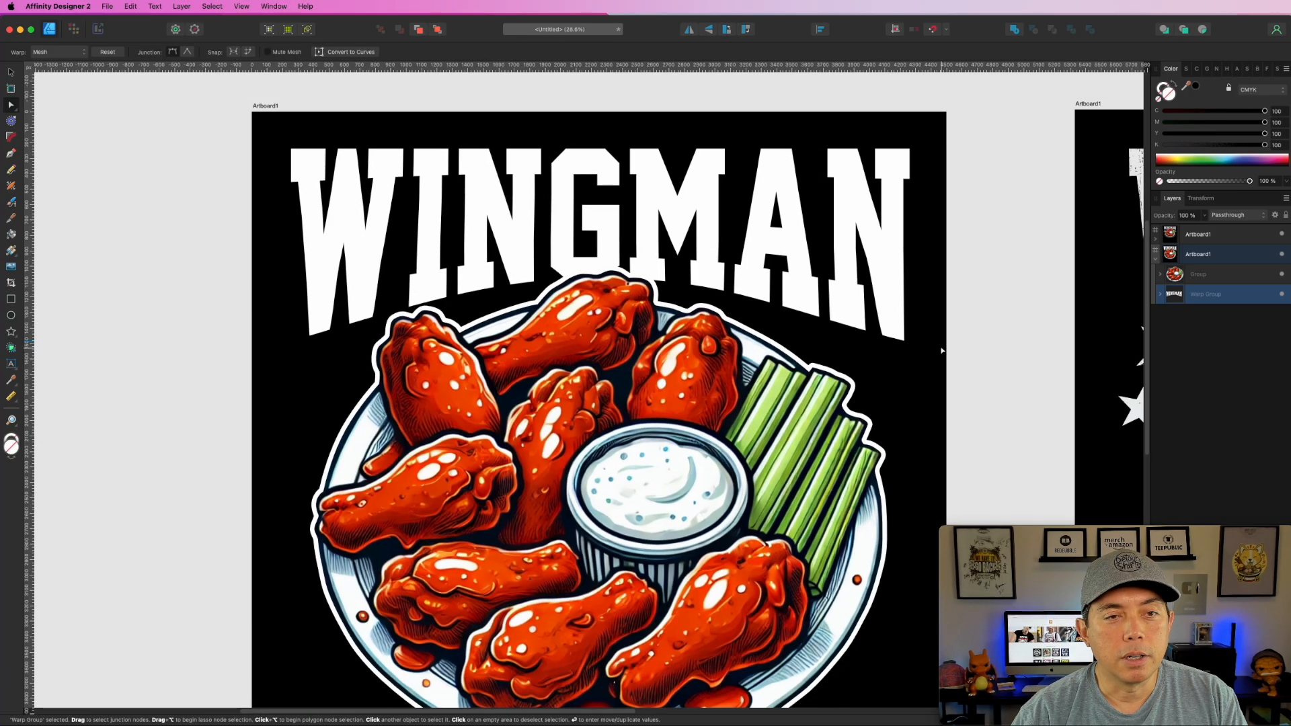
pyautogui.moveTo(1009, 166); pyautogui.dragTo(680, 161)
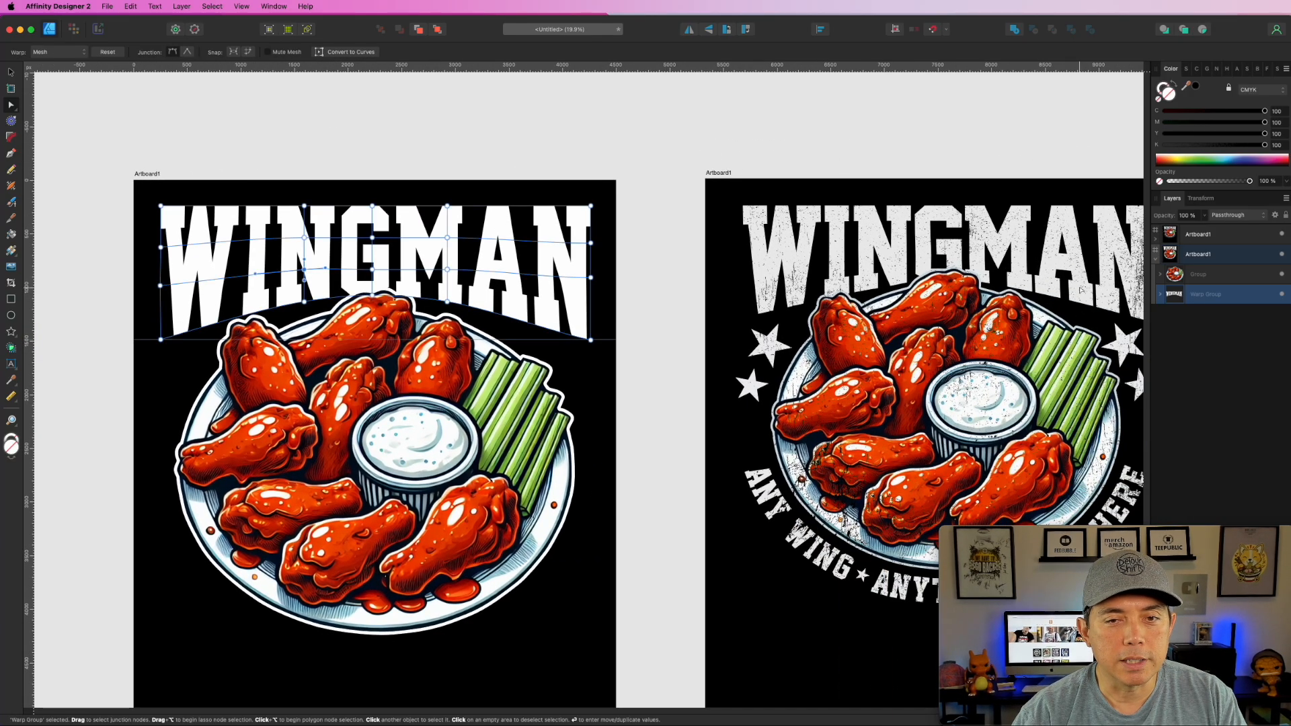
pyautogui.click(12, 72)
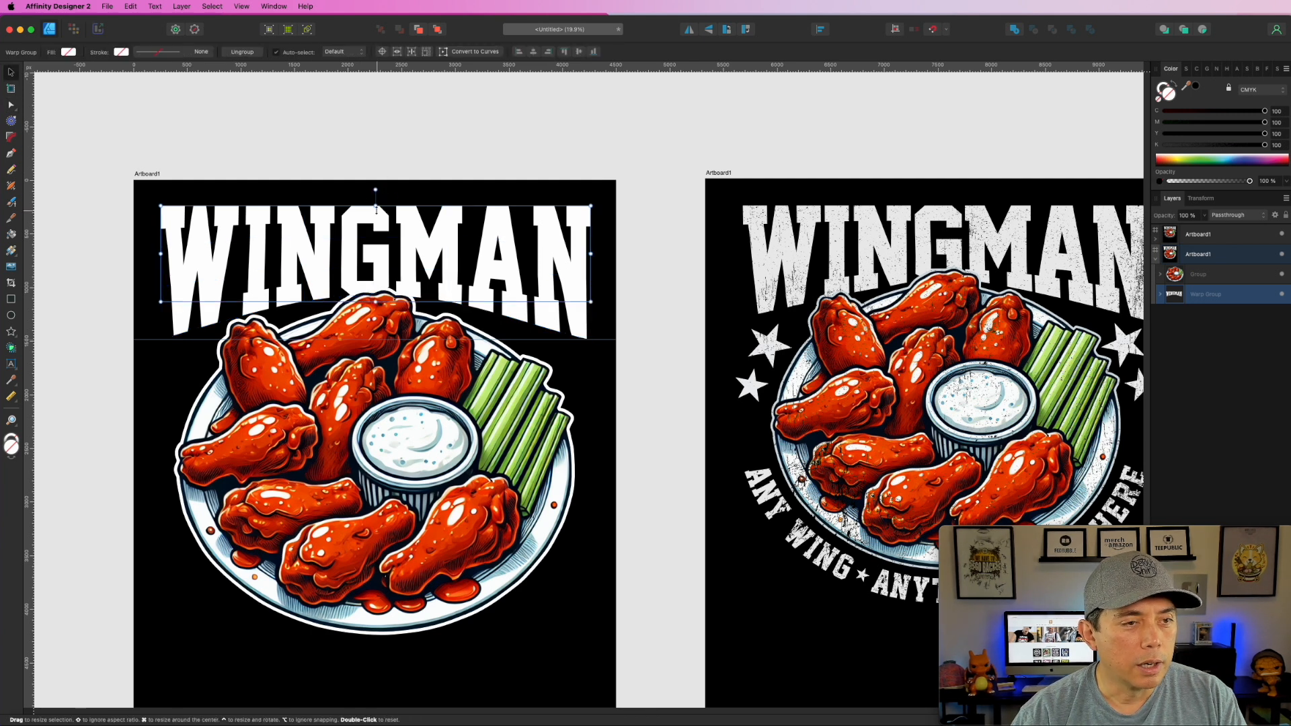
pyautogui.moveTo(376, 203); pyautogui.dragTo(376, 210)
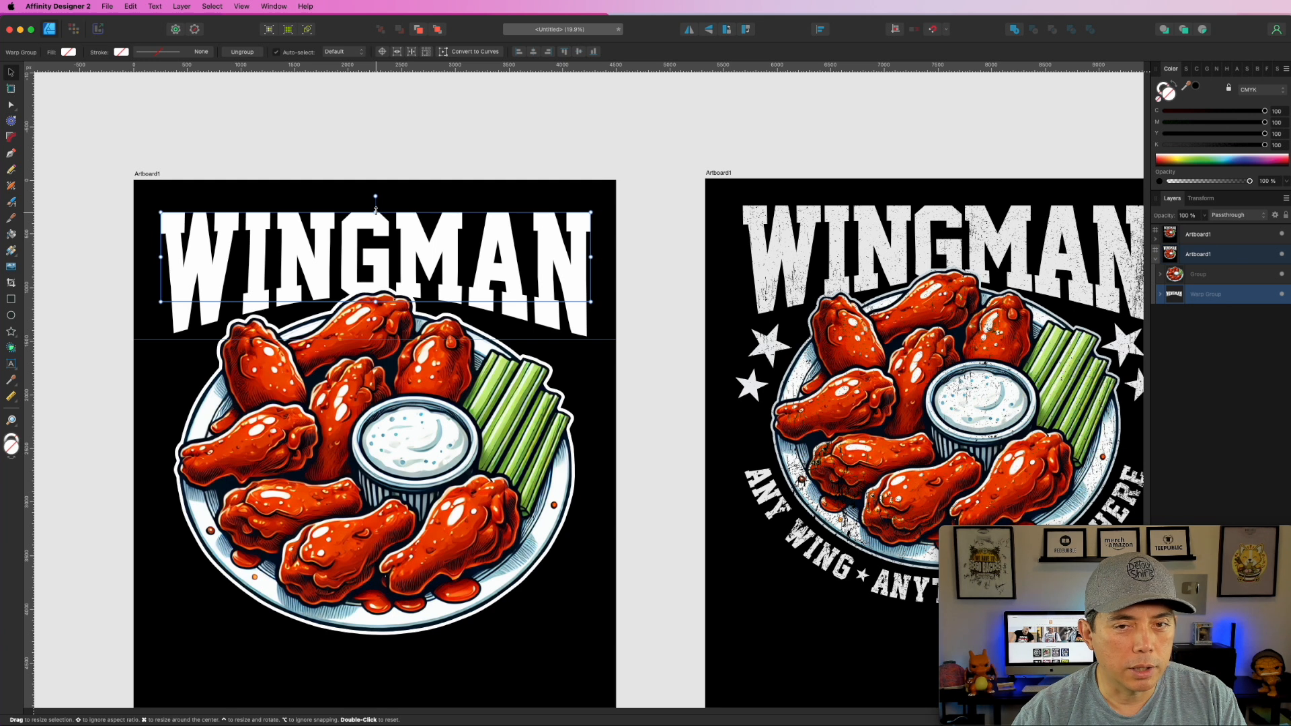
pyautogui.click(470, 143)
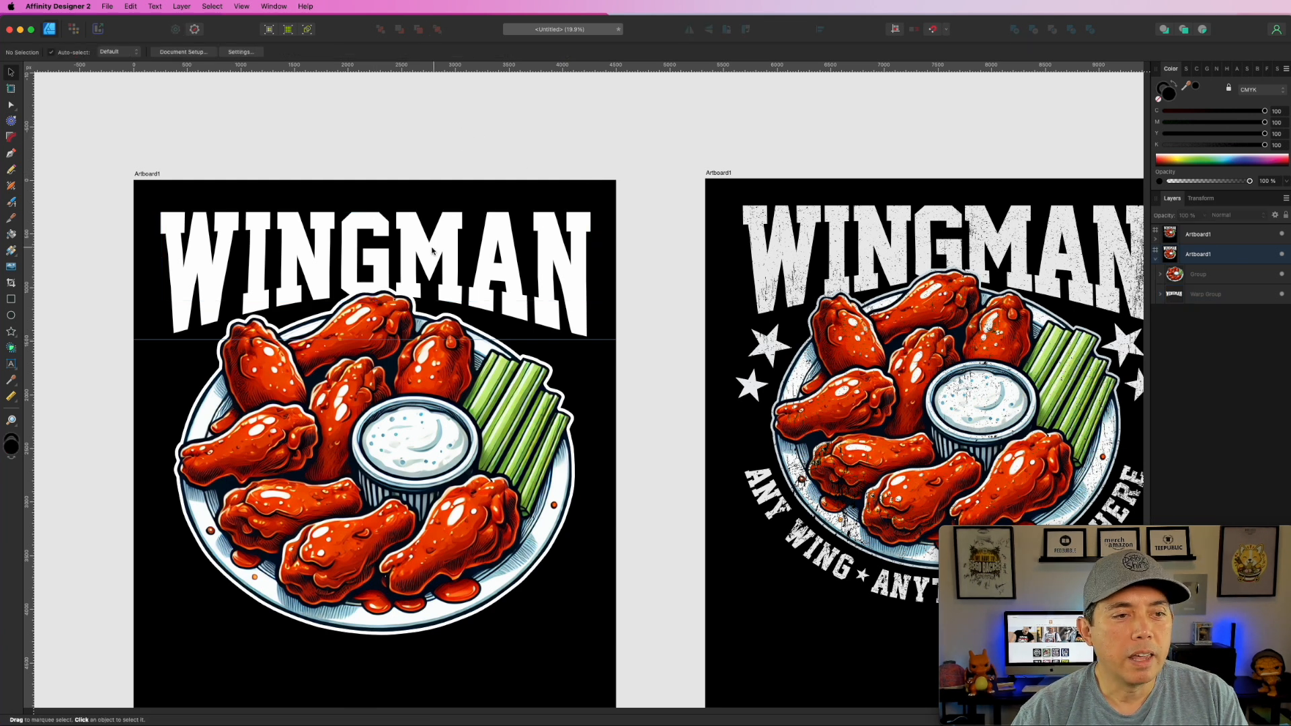
# Draw a five-pointed star about 430 px wide and high beneath the W, beside the plate's upper-left edge
pyautogui.hscroll(-3, 430, 243)
pyautogui.scroll(2, 431, 244)
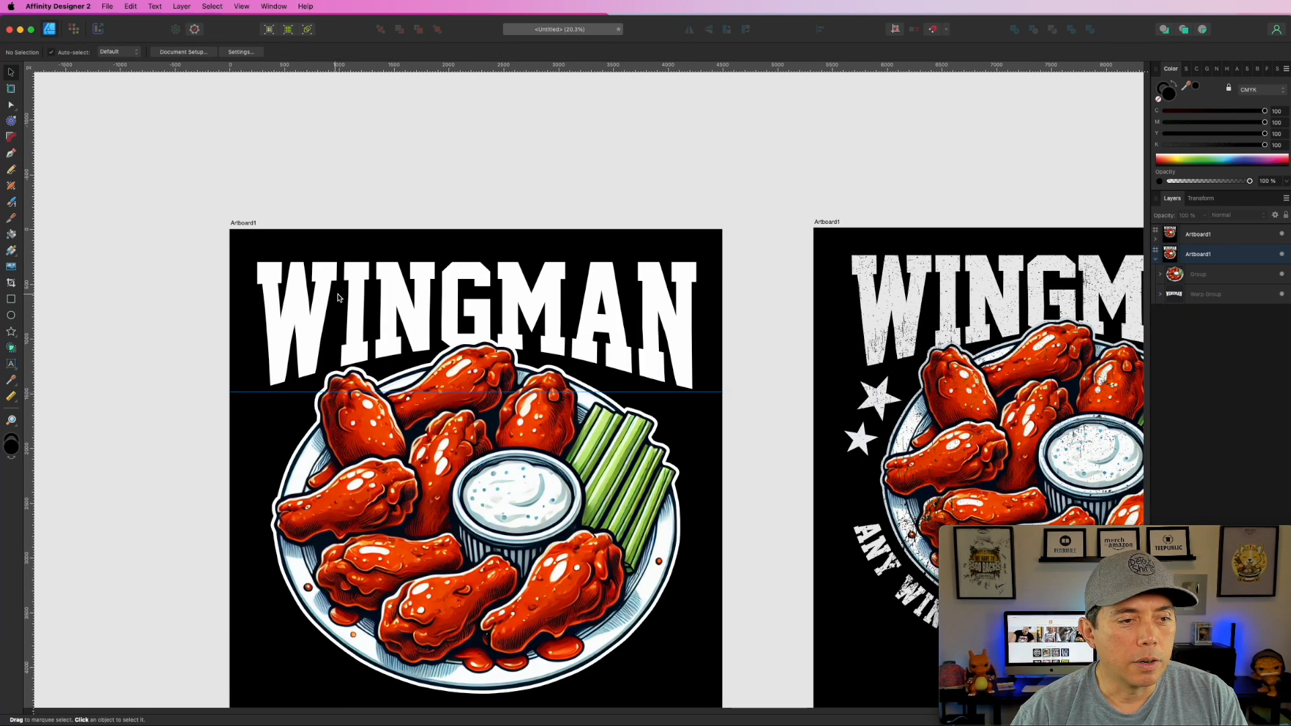
pyautogui.click(11, 333)
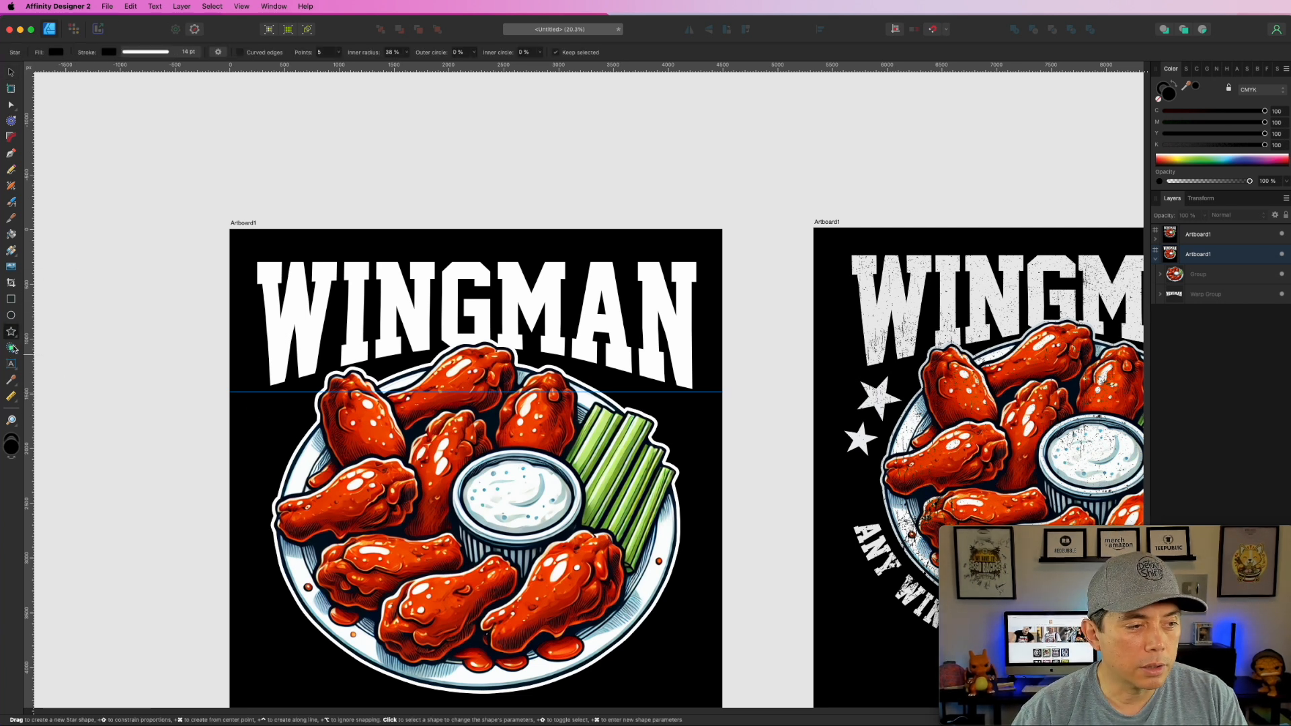
pyautogui.moveTo(259, 406); pyautogui.dragTo(305, 453)
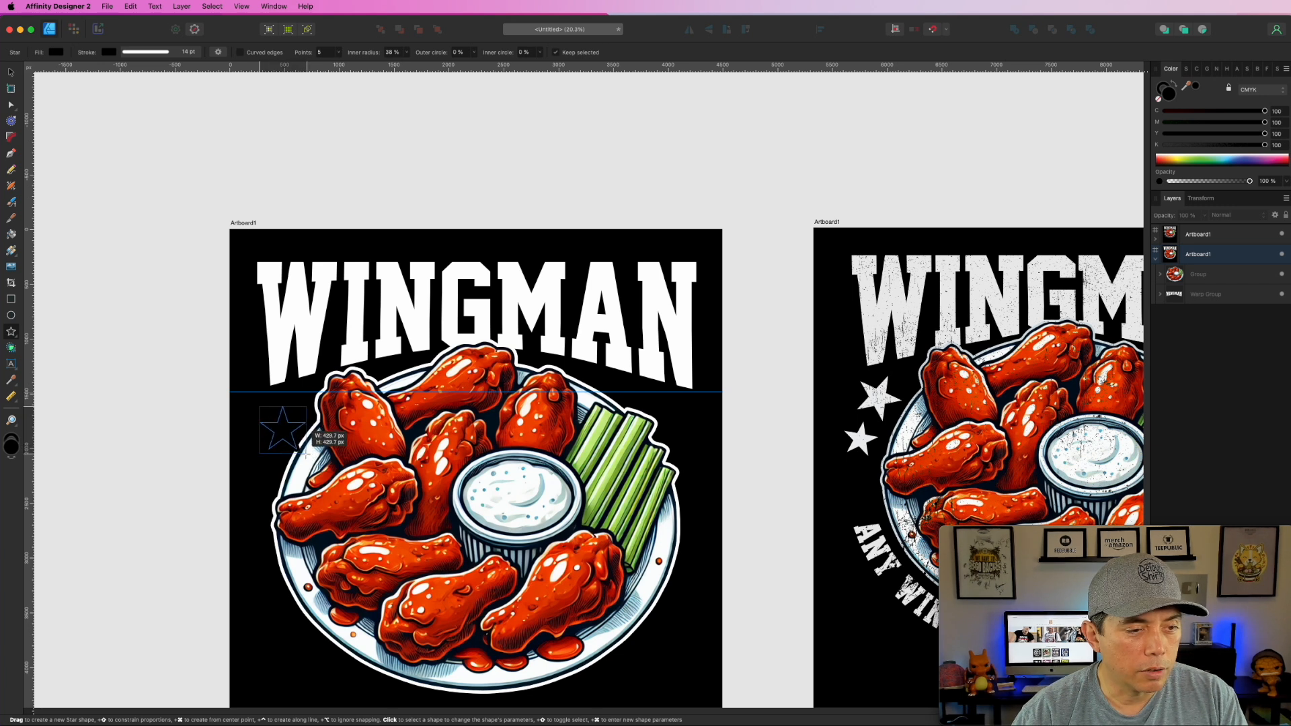
# Remove the star's stroke and fill it white by setting C, M, Y and K to 0
pyautogui.click(1159, 101)
pyautogui.click(1168, 90)
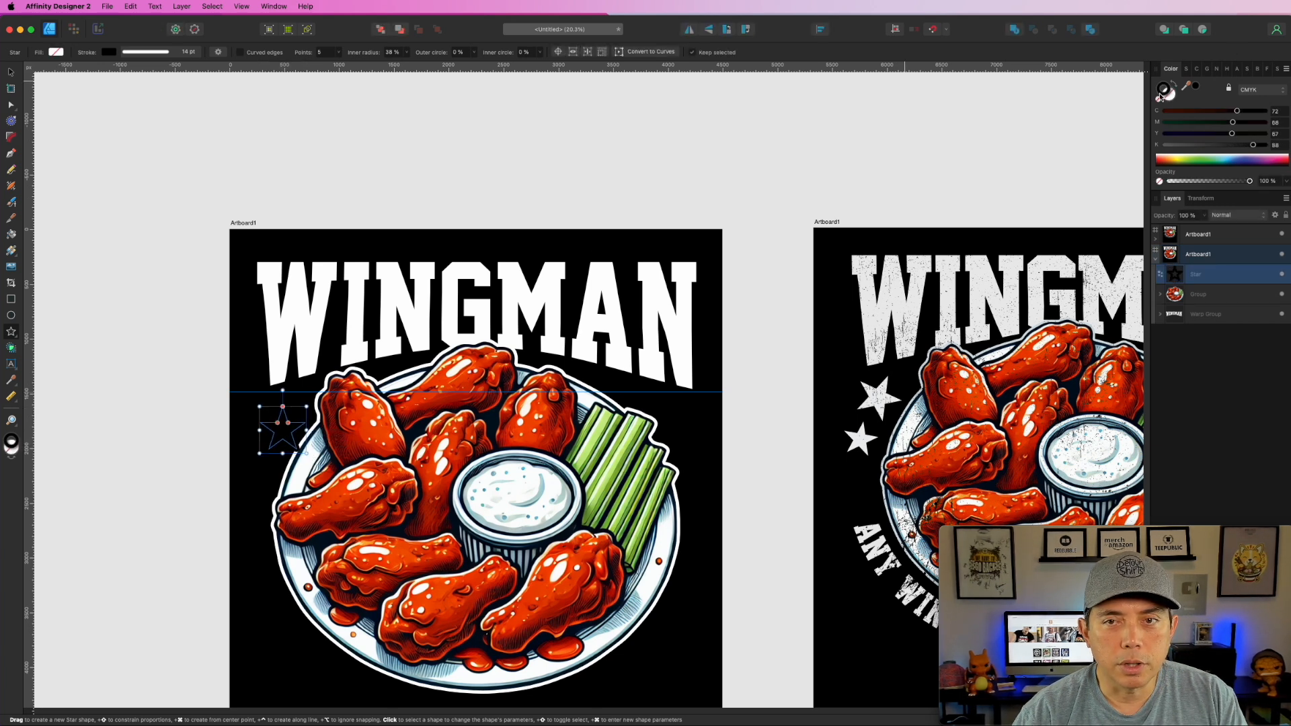
pyautogui.click(1159, 101)
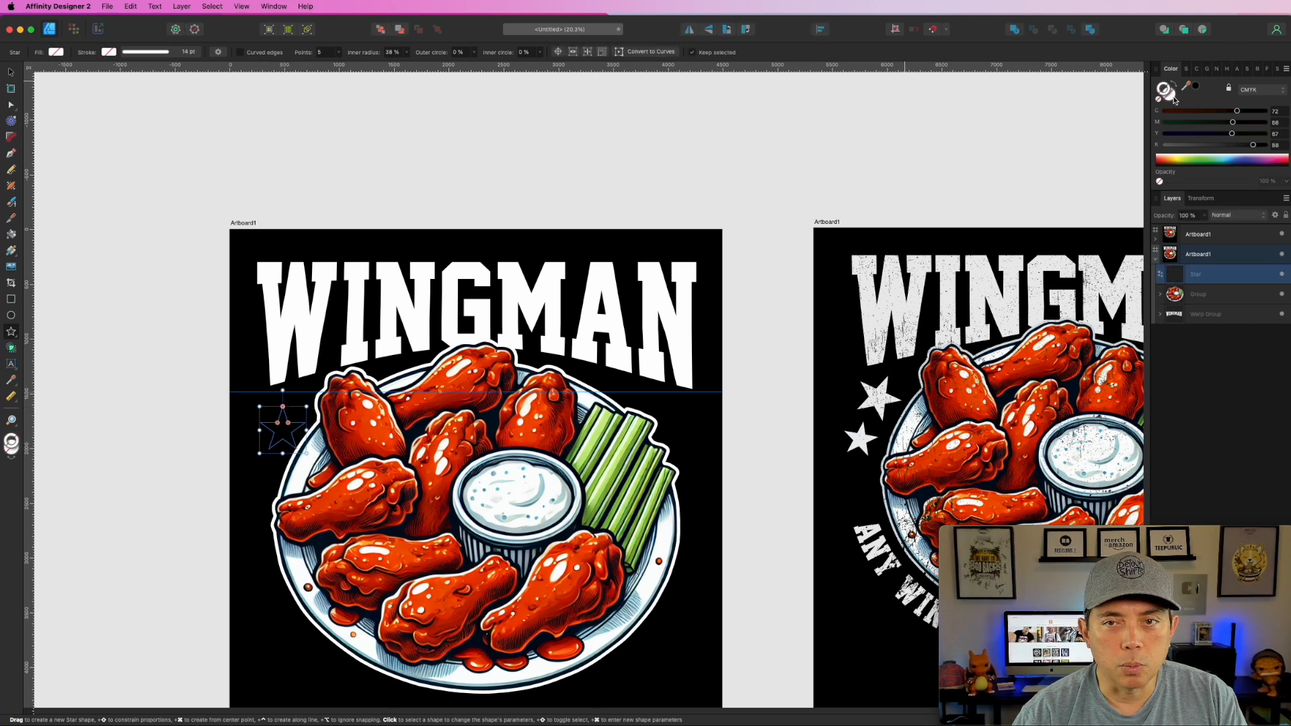
pyautogui.click(1166, 145)
pyautogui.click(1165, 133)
pyautogui.click(1165, 122)
pyautogui.click(1166, 111)
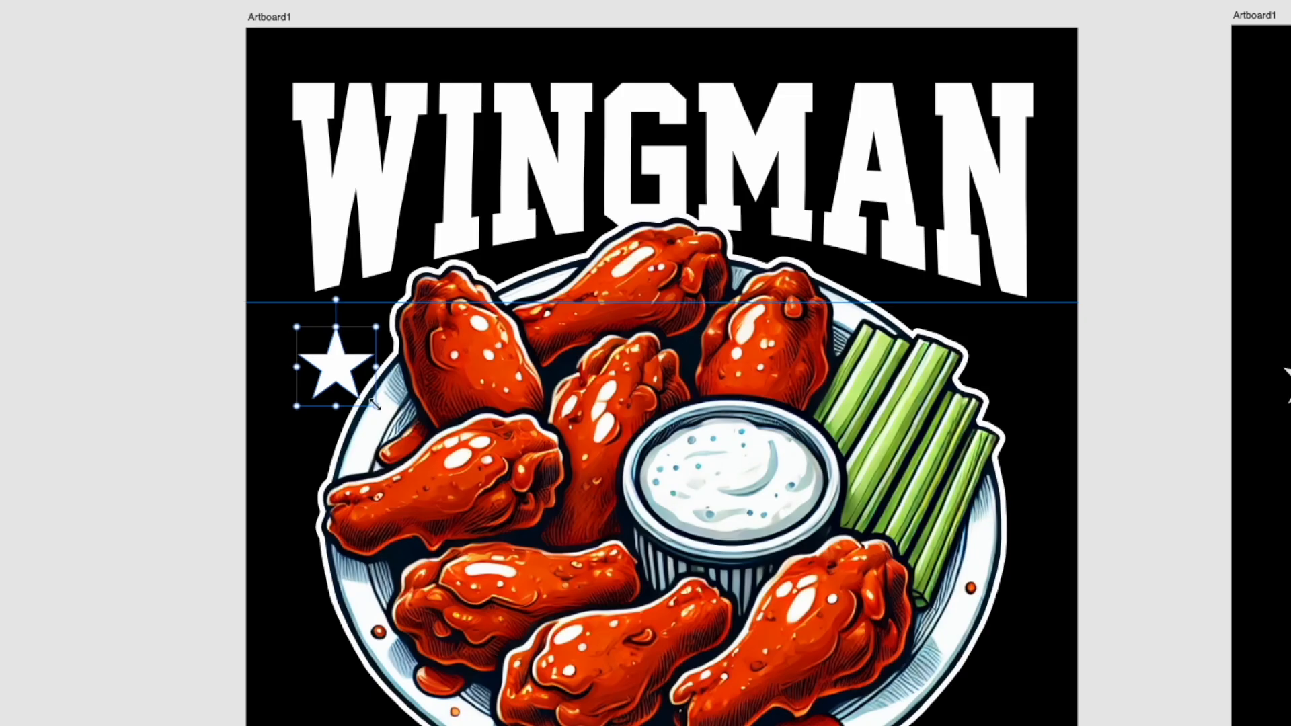
# Tilt the star under the W and arrange it with a second, slightly smaller star below and to its left
pyautogui.moveTo(381, 417); pyautogui.dragTo(281, 393)
pyautogui.moveTo(263, 390); pyautogui.dragTo(339, 395)
pyautogui.moveTo(305, 408); pyautogui.dragTo(311, 410)
pyautogui.moveTo(334, 340); pyautogui.dragTo(337, 335)
pyautogui.click(195, 339)
# Group the two stars and place a copy of the group beneath the final N on the plate's right side
pyautogui.scroll(-1, 222, 387)
pyautogui.scroll(-1, 222, 393)
pyautogui.click(339, 355)
pyautogui.keyDown('shift'); pyautogui.click(276, 404); pyautogui.keyUp('shift')
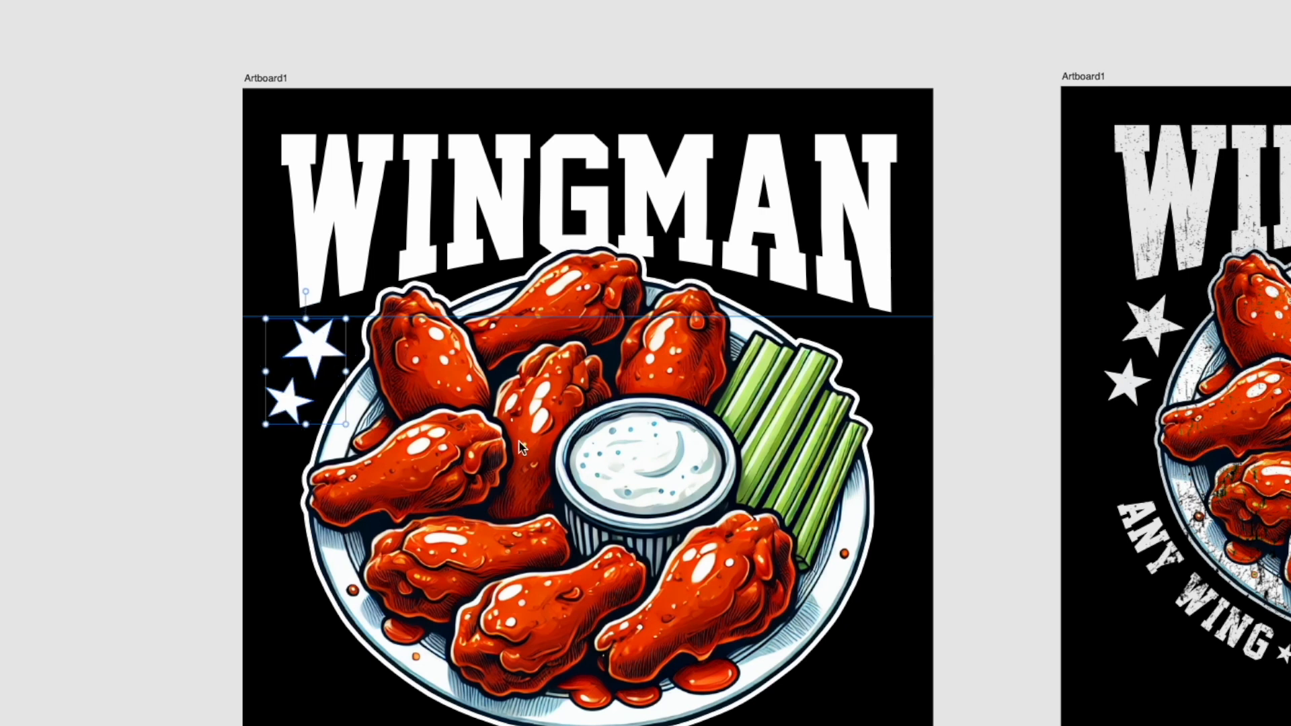
pyautogui.press('super+g')
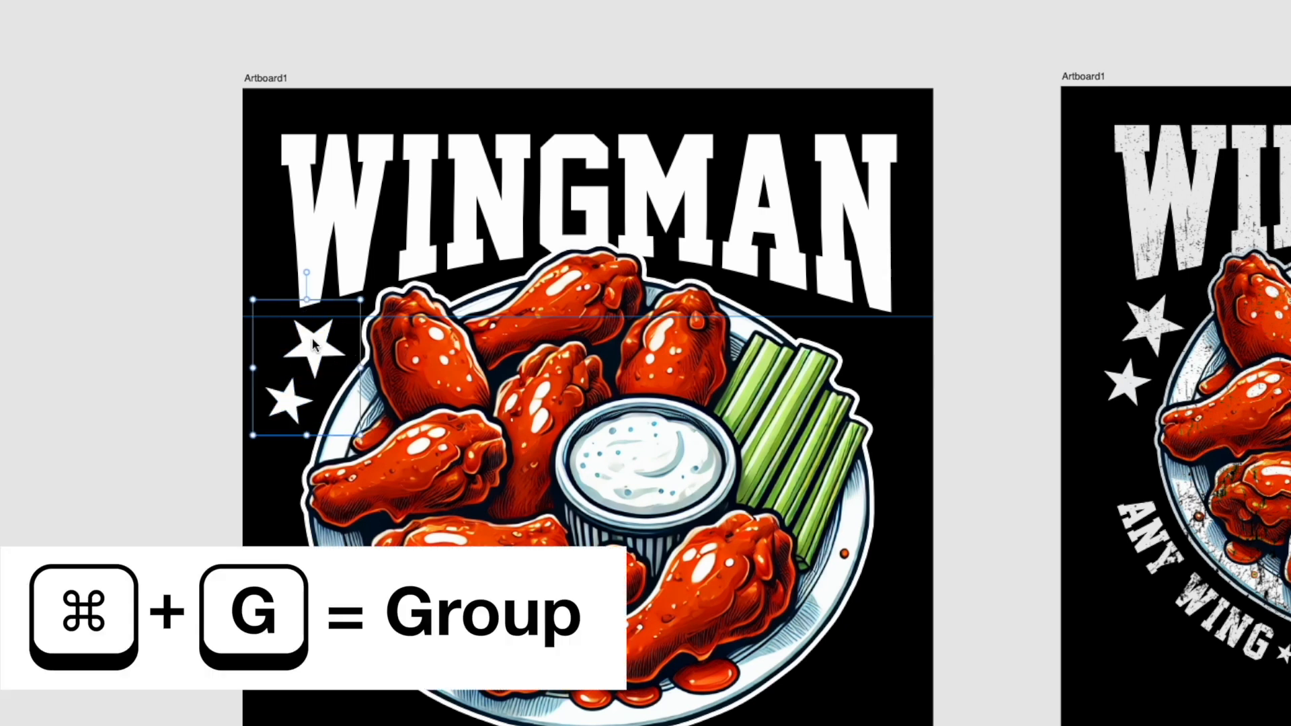
pyautogui.moveTo(311, 341); pyautogui.dragTo(874, 341)
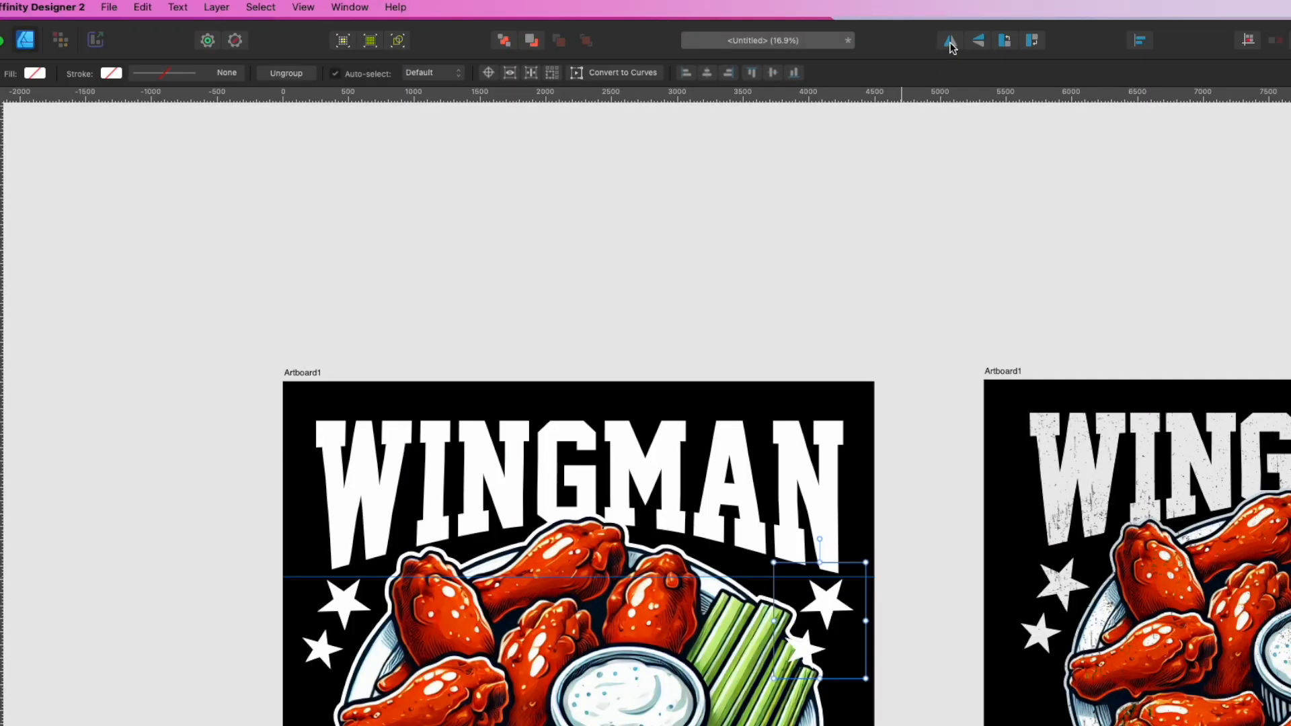
# Mirror the star pair beneath the final N horizontally and group it with the pair beneath the W
pyautogui.click(951, 43)
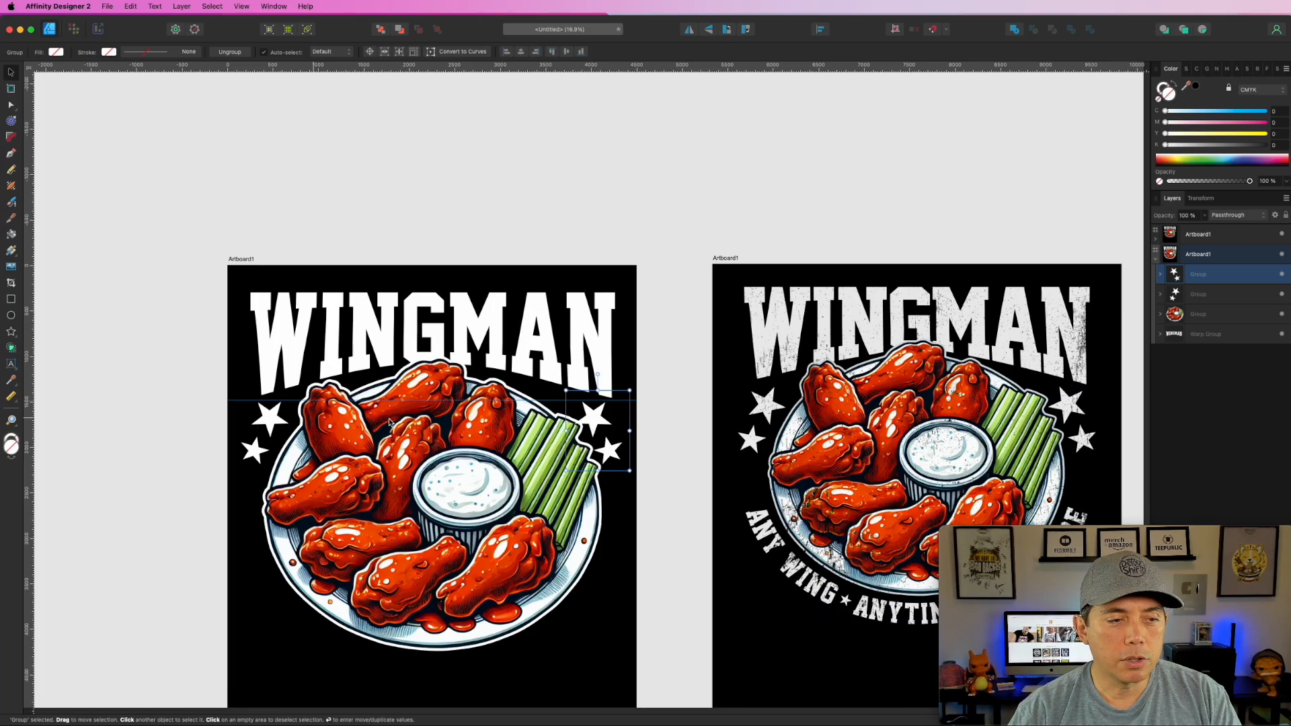
pyautogui.keyDown('shift'); pyautogui.click(288, 415); pyautogui.keyUp('shift')
pyautogui.press('super+g')
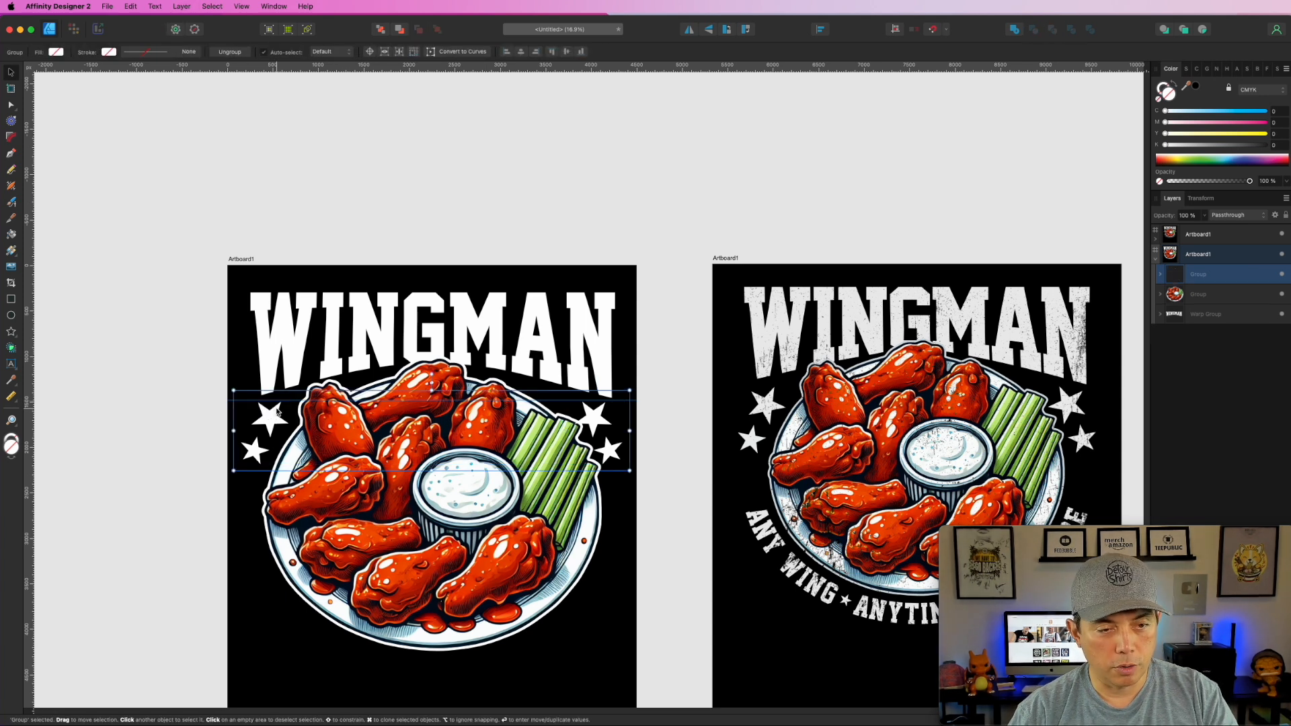
# Centre the combined star group and the WINGMAN lettering horizontally on the artboard
pyautogui.click(821, 29)
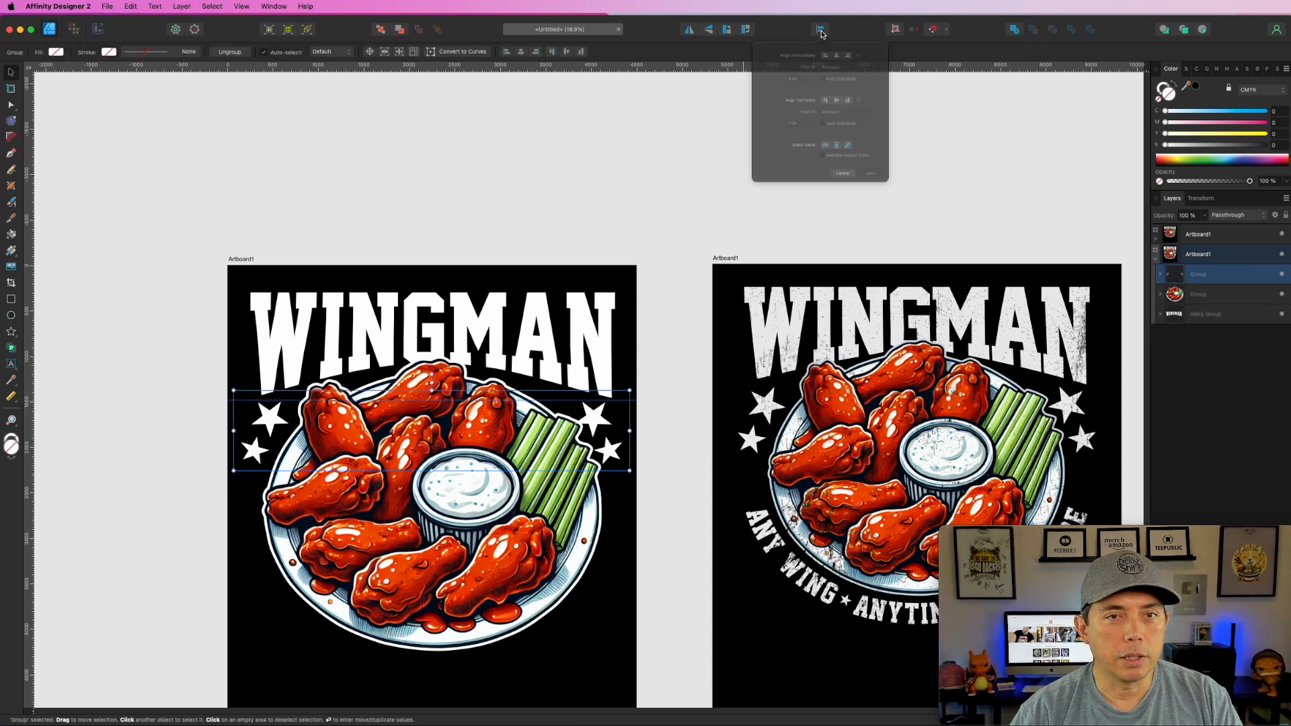
pyautogui.click(841, 62)
pyautogui.click(577, 161)
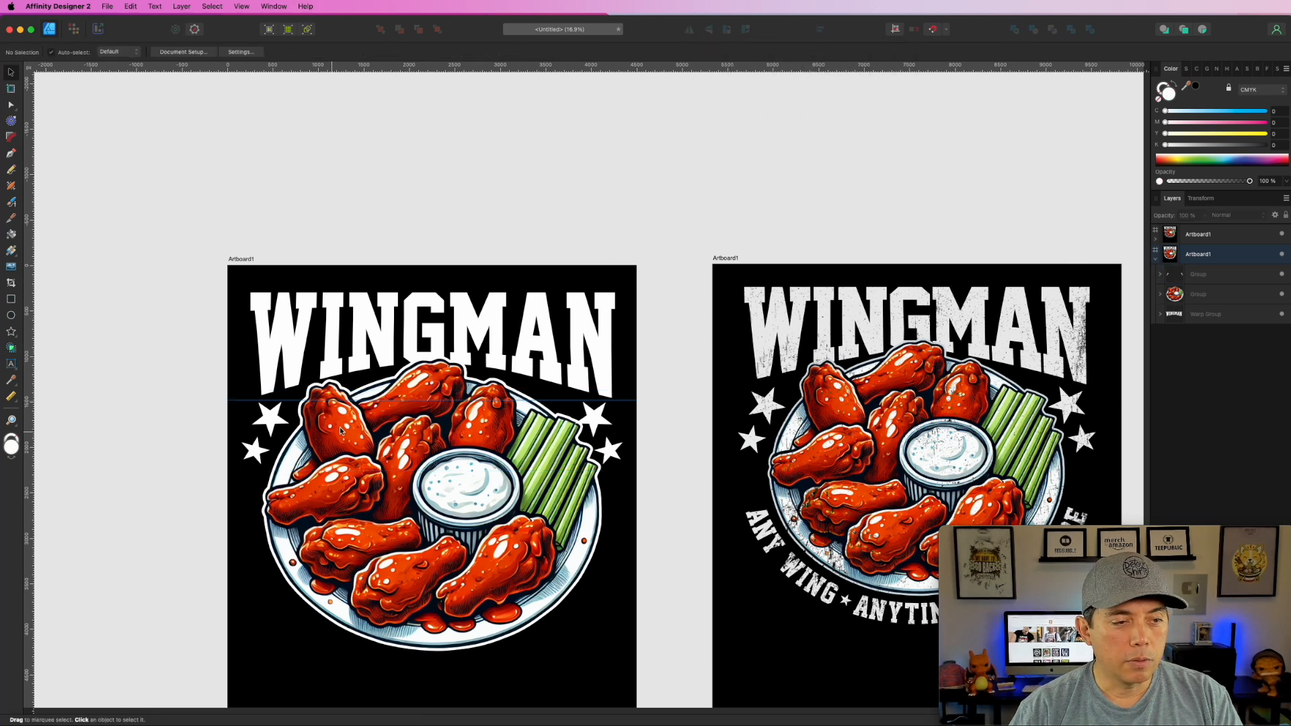
pyautogui.click(603, 329)
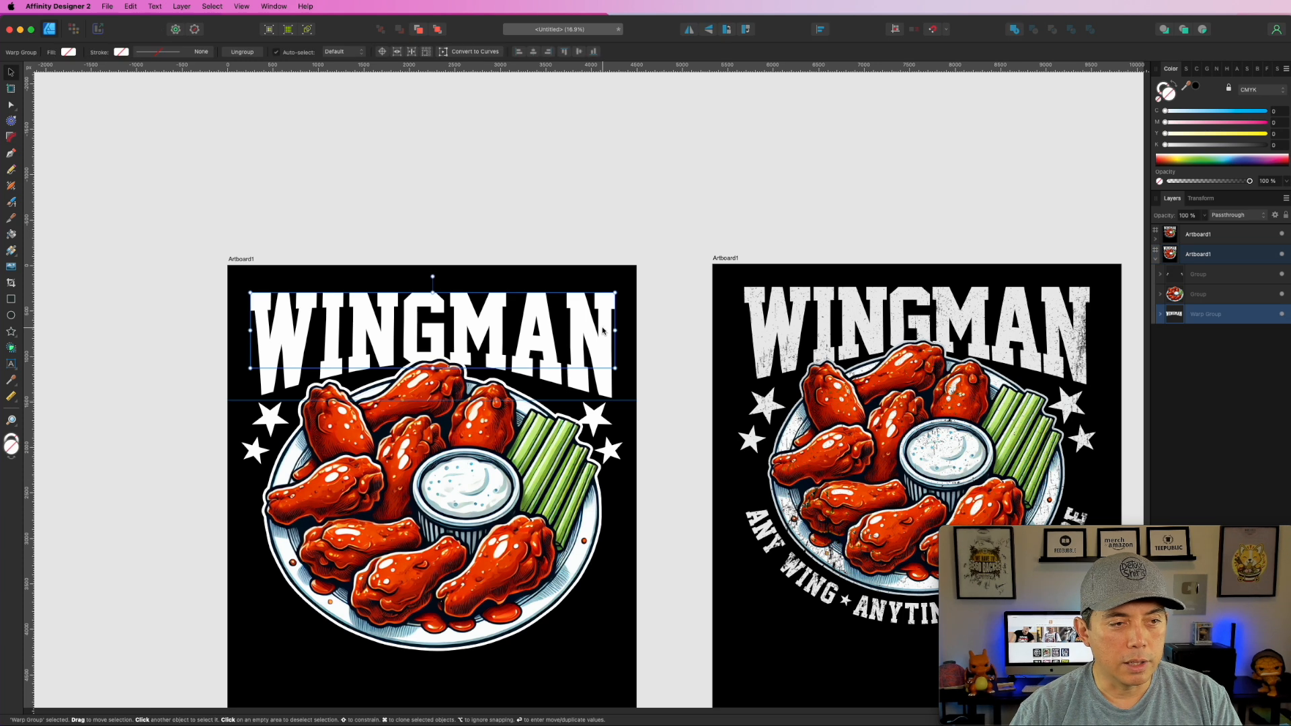
pyautogui.click(820, 29)
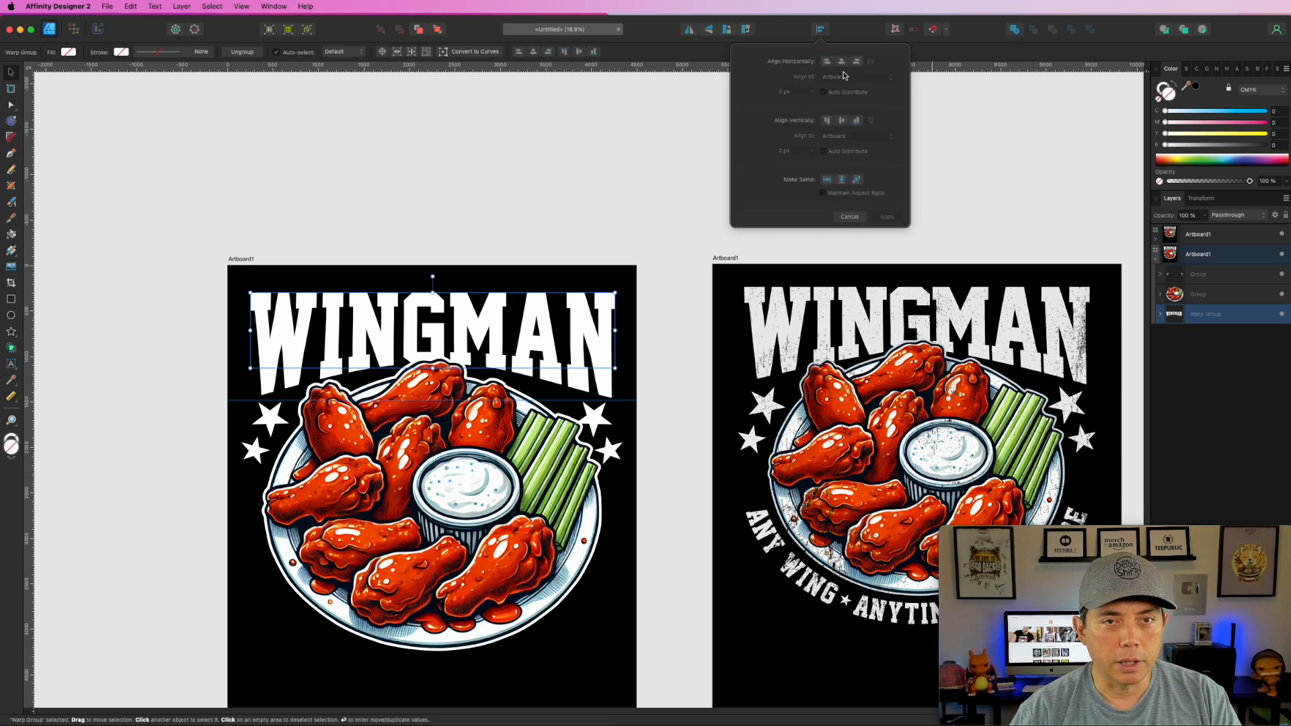
pyautogui.click(841, 62)
pyautogui.click(556, 259)
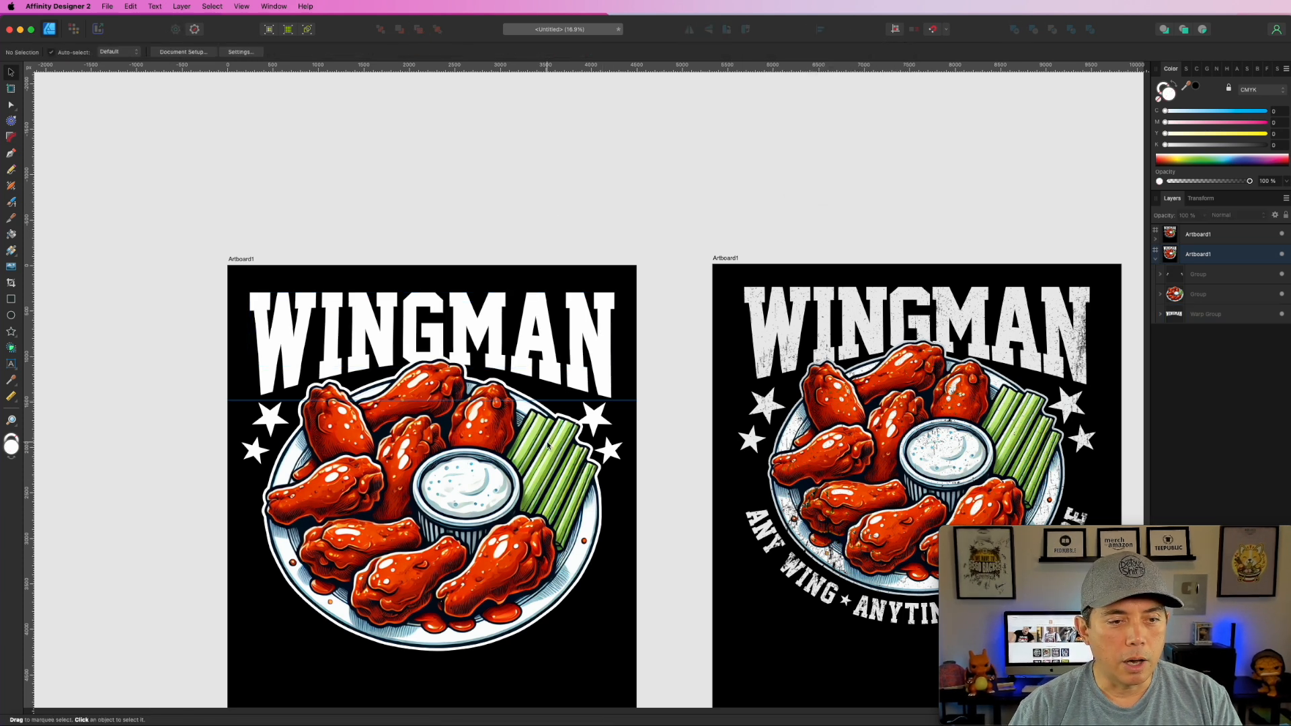
# Shift the wings plate group slightly to the left between the two star pairs
pyautogui.click(1219, 299)
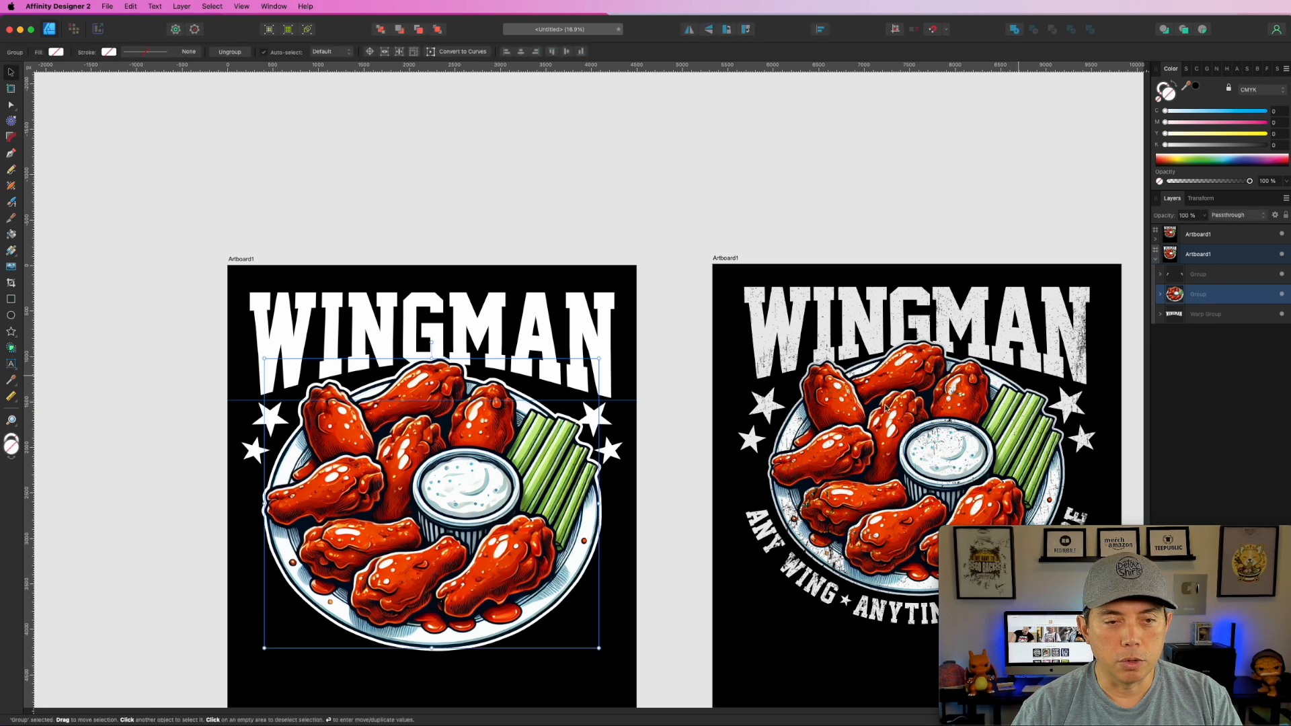
pyautogui.moveTo(479, 478); pyautogui.dragTo(477, 476)
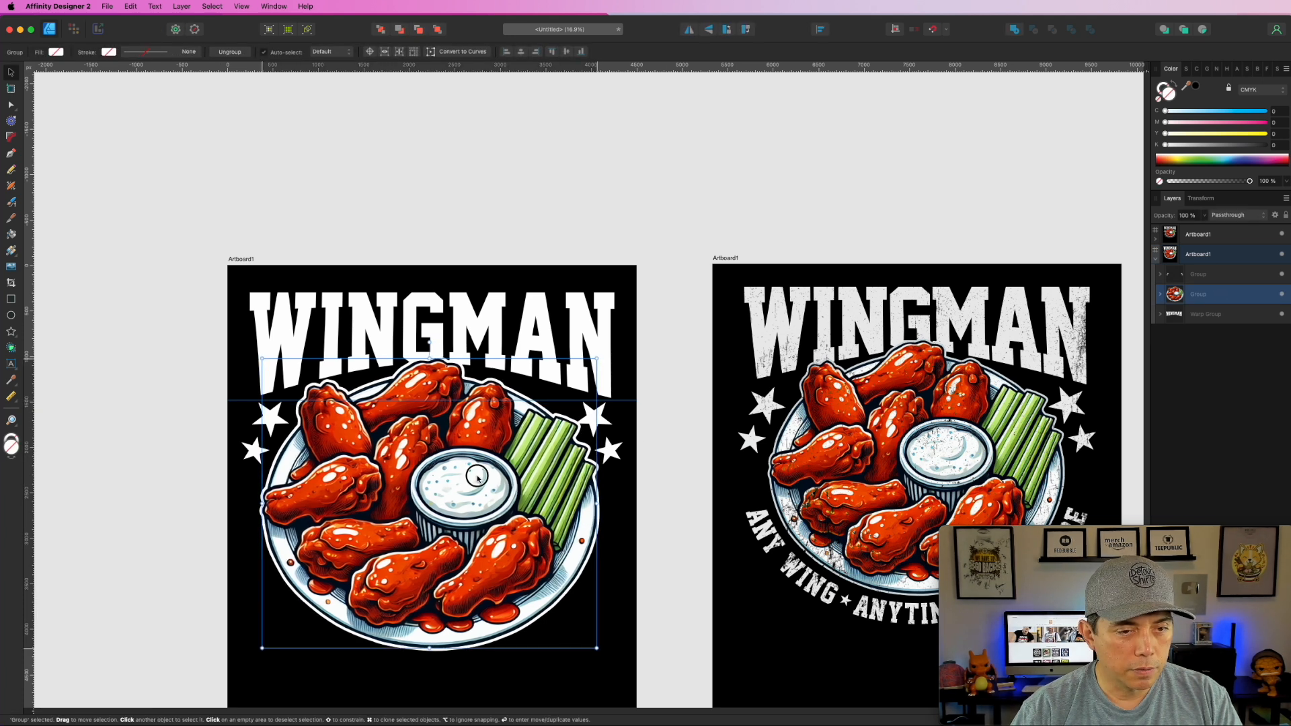
pyautogui.click(677, 146)
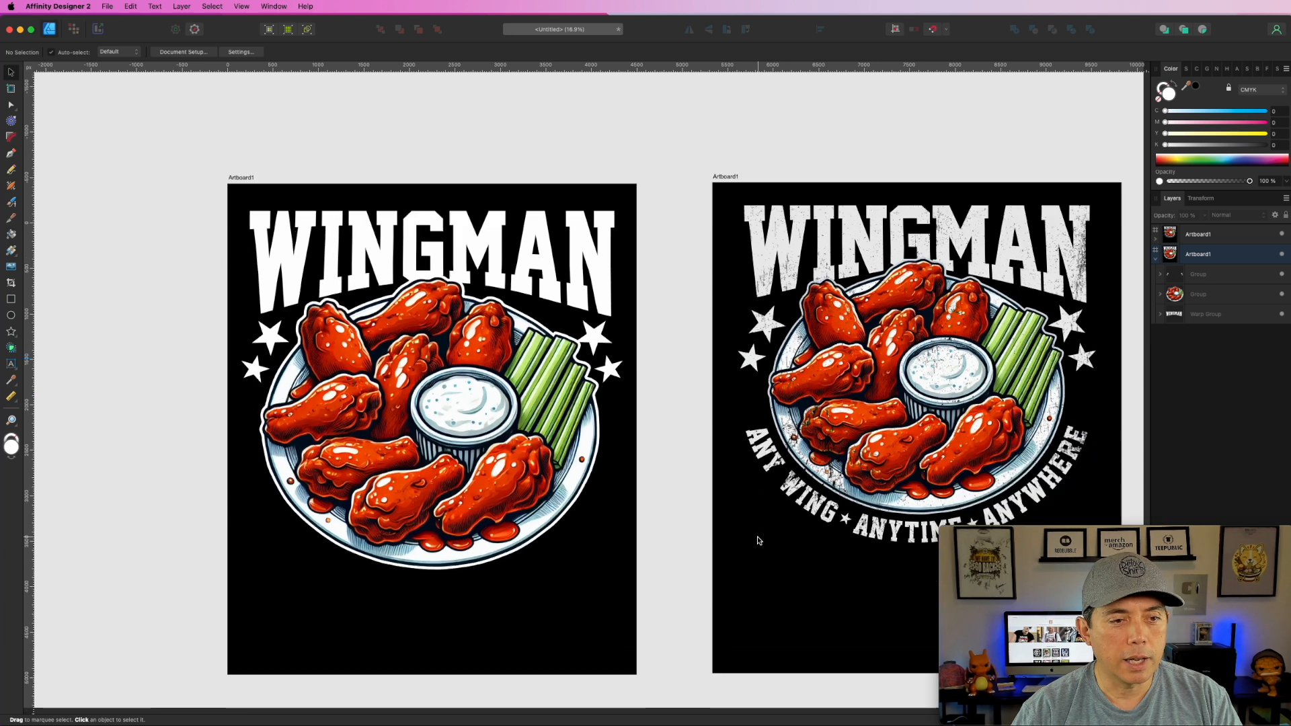
# Draw an ellipse about 3224 px high fitted to the plate's outer rim and send it behind all other artwork
pyautogui.scroll(-4, 755, 536)
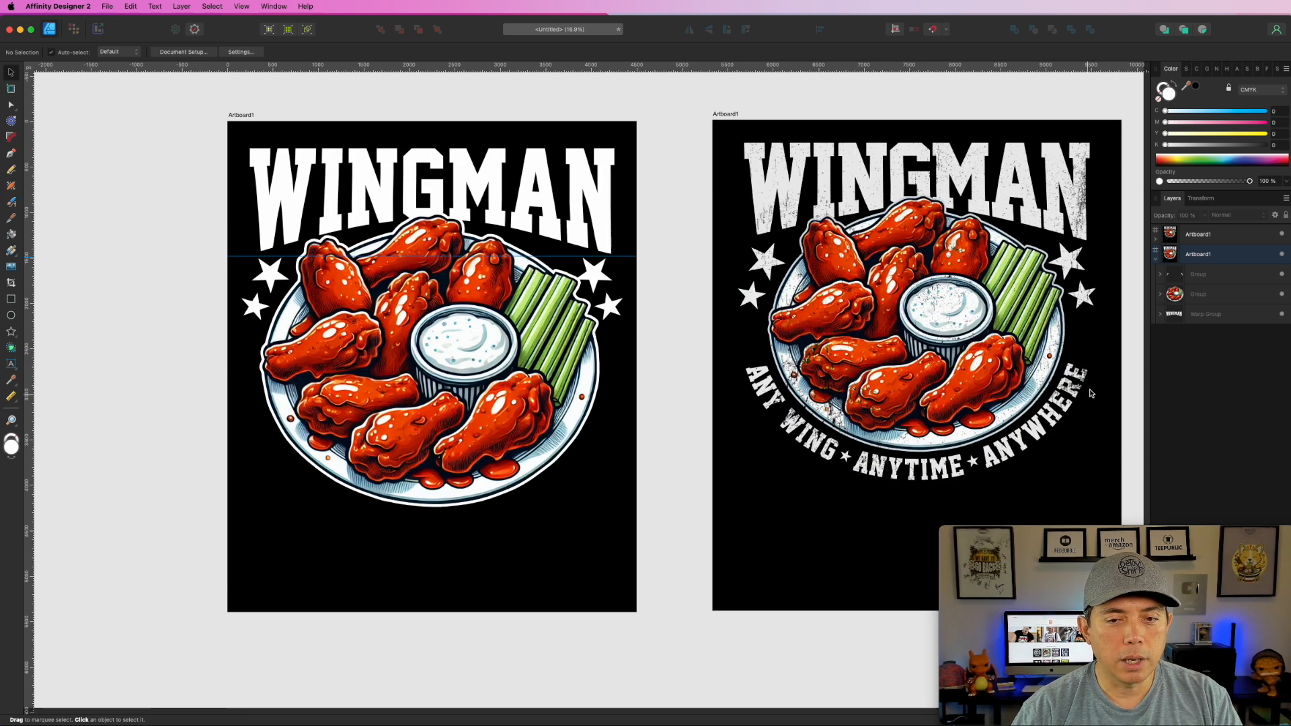
pyautogui.scroll(1, 651, 553)
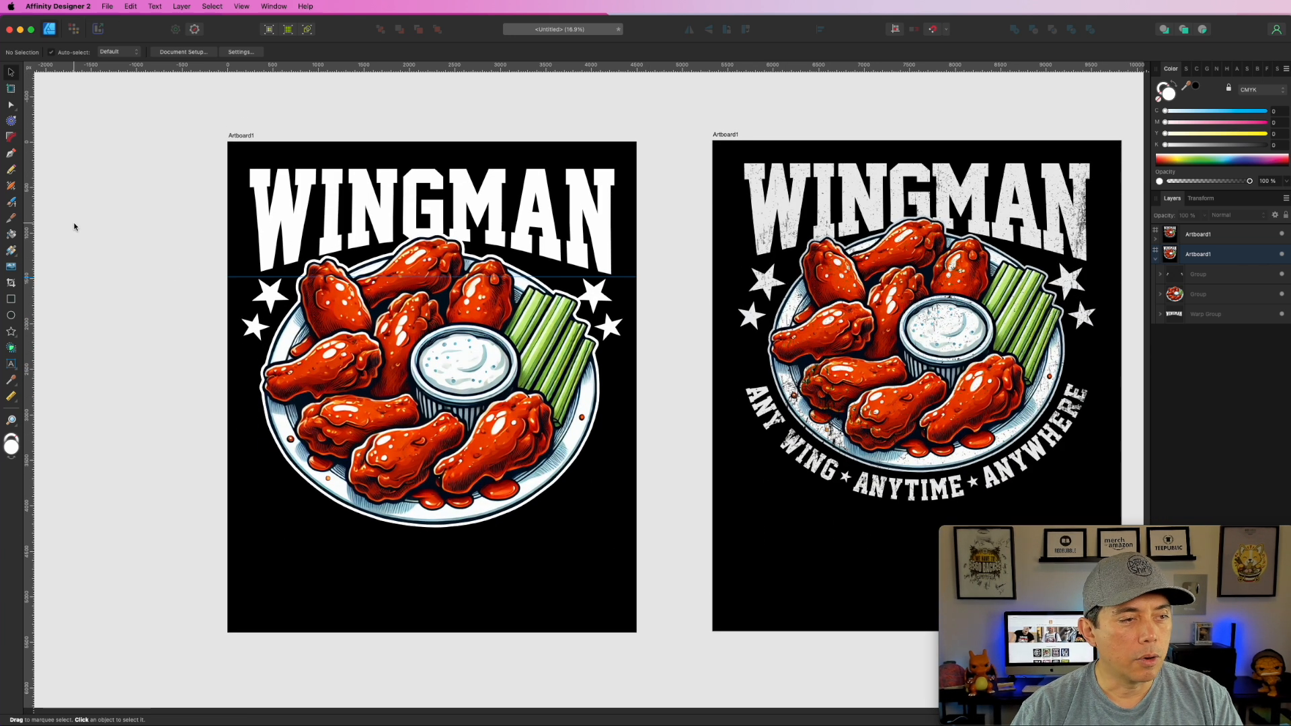
pyautogui.click(11, 315)
pyautogui.moveTo(287, 250); pyautogui.dragTo(601, 529)
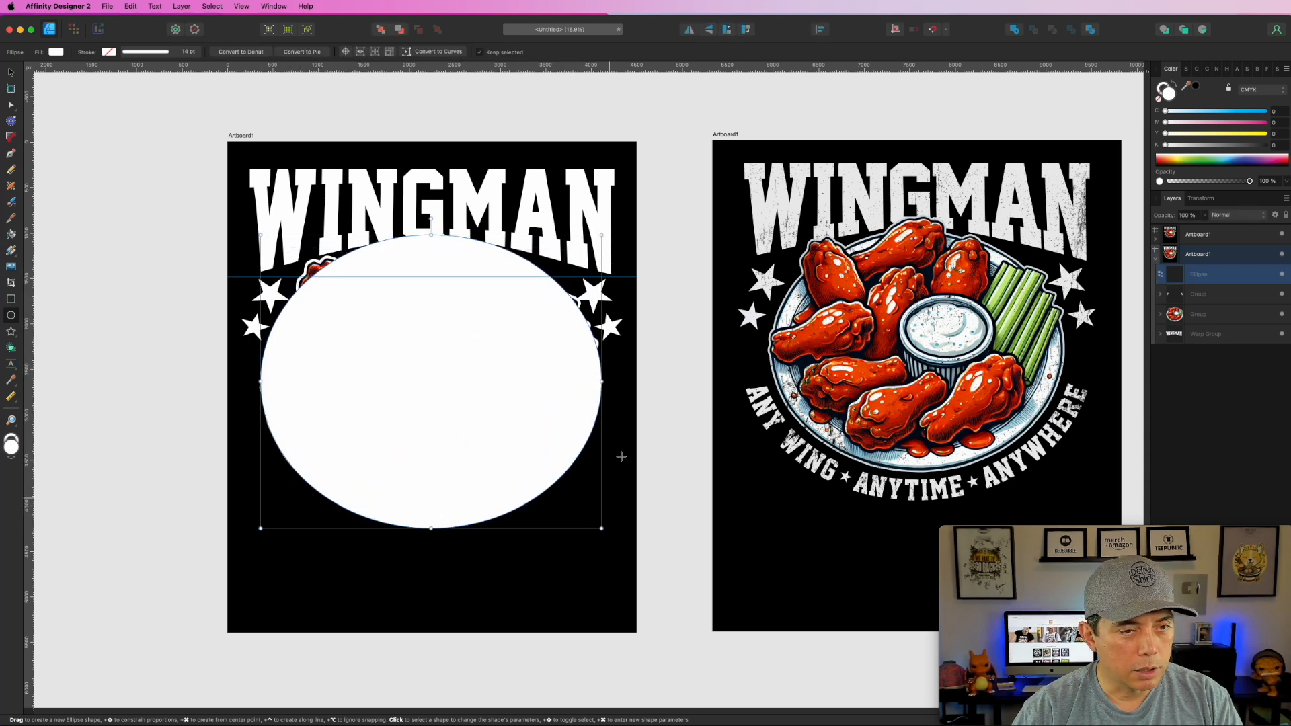
pyautogui.click(380, 31)
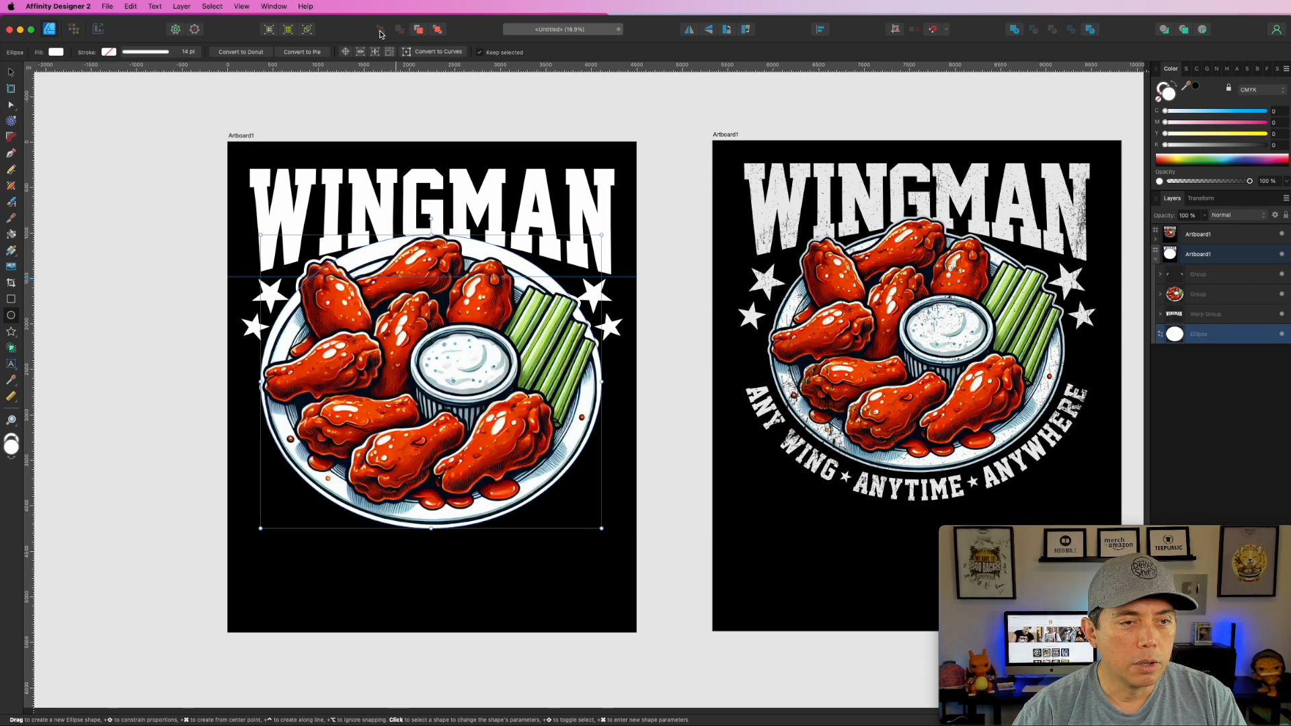
pyautogui.moveTo(975, 359); pyautogui.dragTo(970, 357)
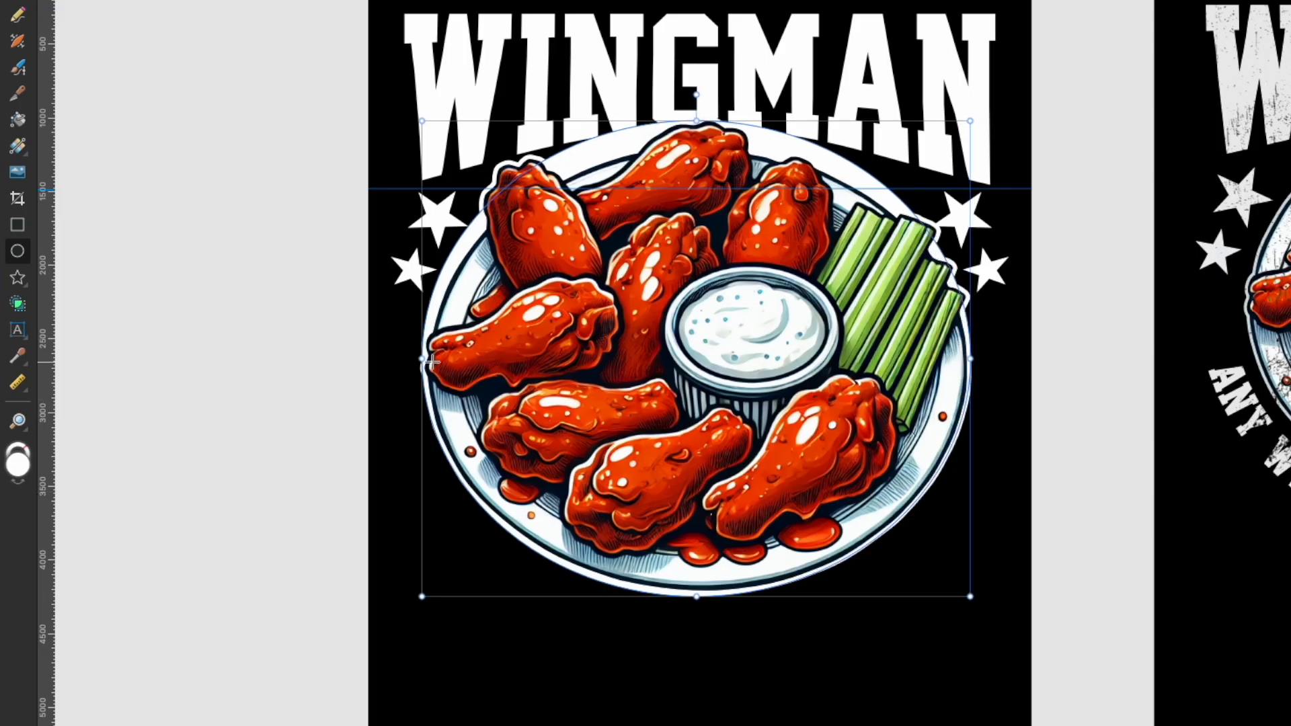
pyautogui.moveTo(696, 596); pyautogui.dragTo(700, 596)
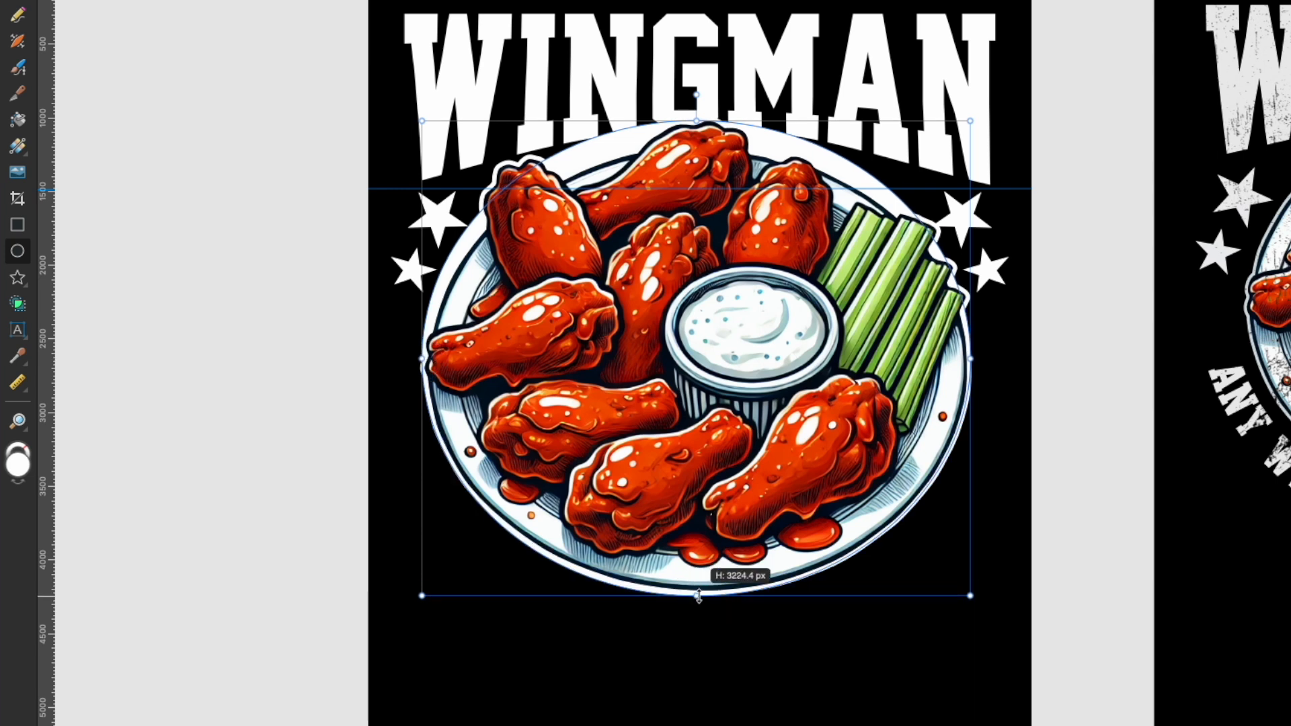
# Turn the ellipse into a text path and enter "ANY" along the plate's lower-left rim
pyautogui.scroll(2, 676, 620)
pyautogui.scroll(1, 675, 620)
pyautogui.scroll(-3, 673, 617)
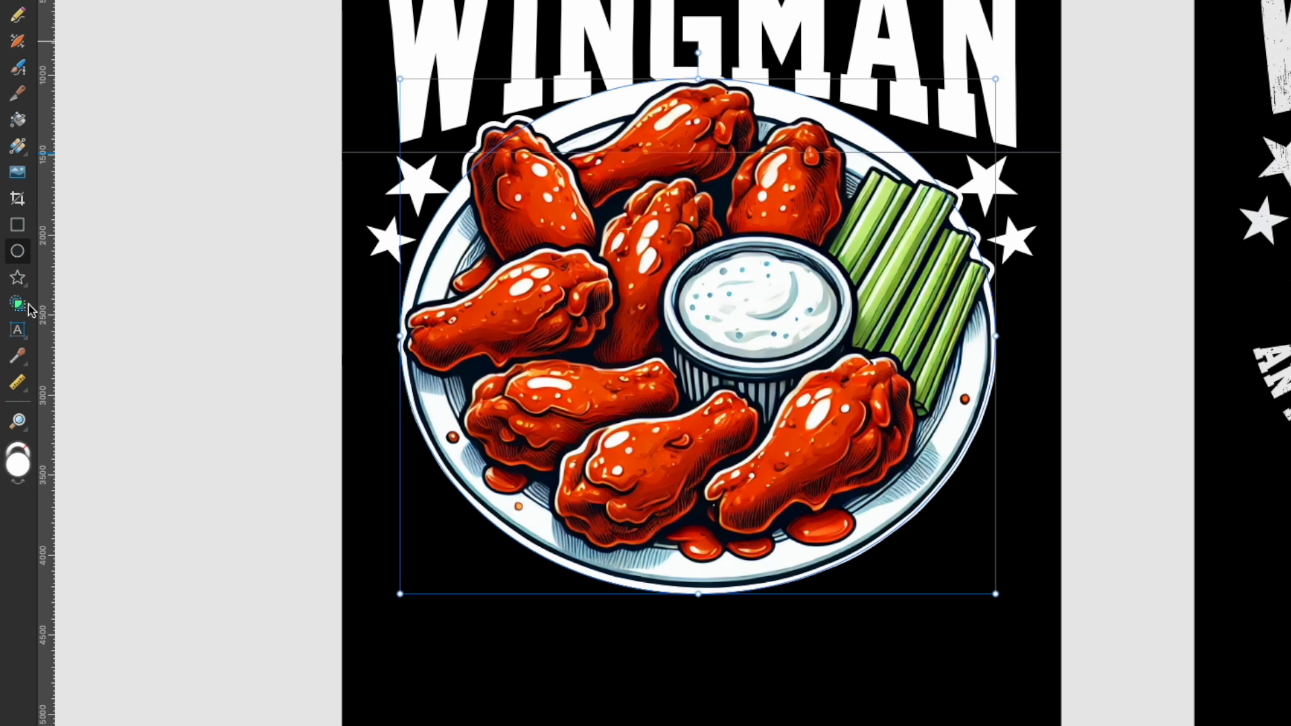
pyautogui.click(18, 331)
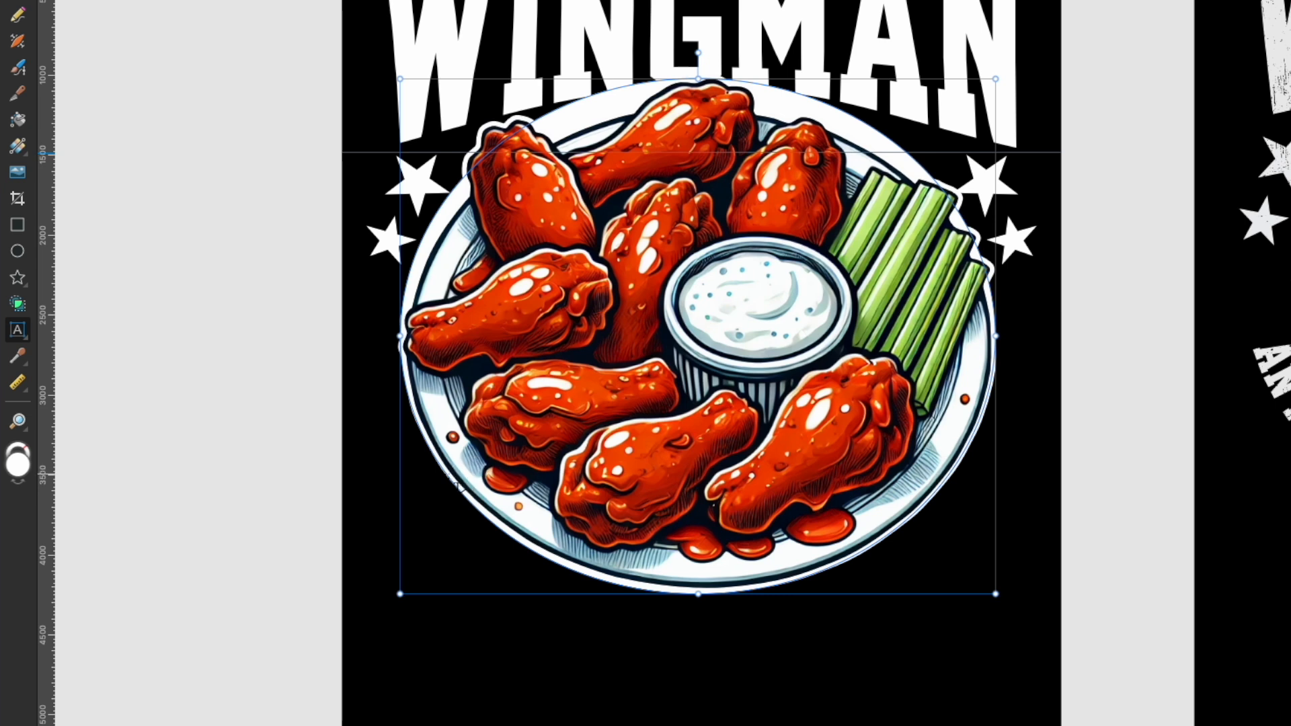
pyautogui.click(441, 474)
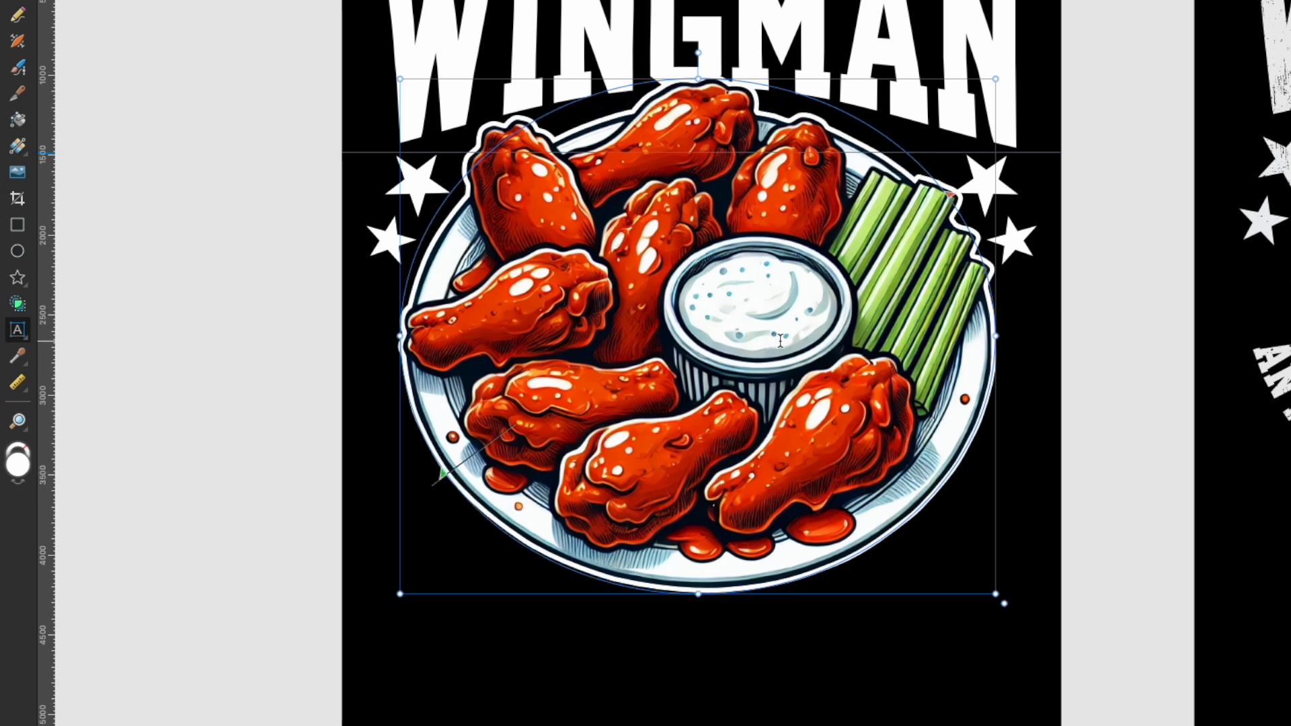
pyautogui.write('ANY')
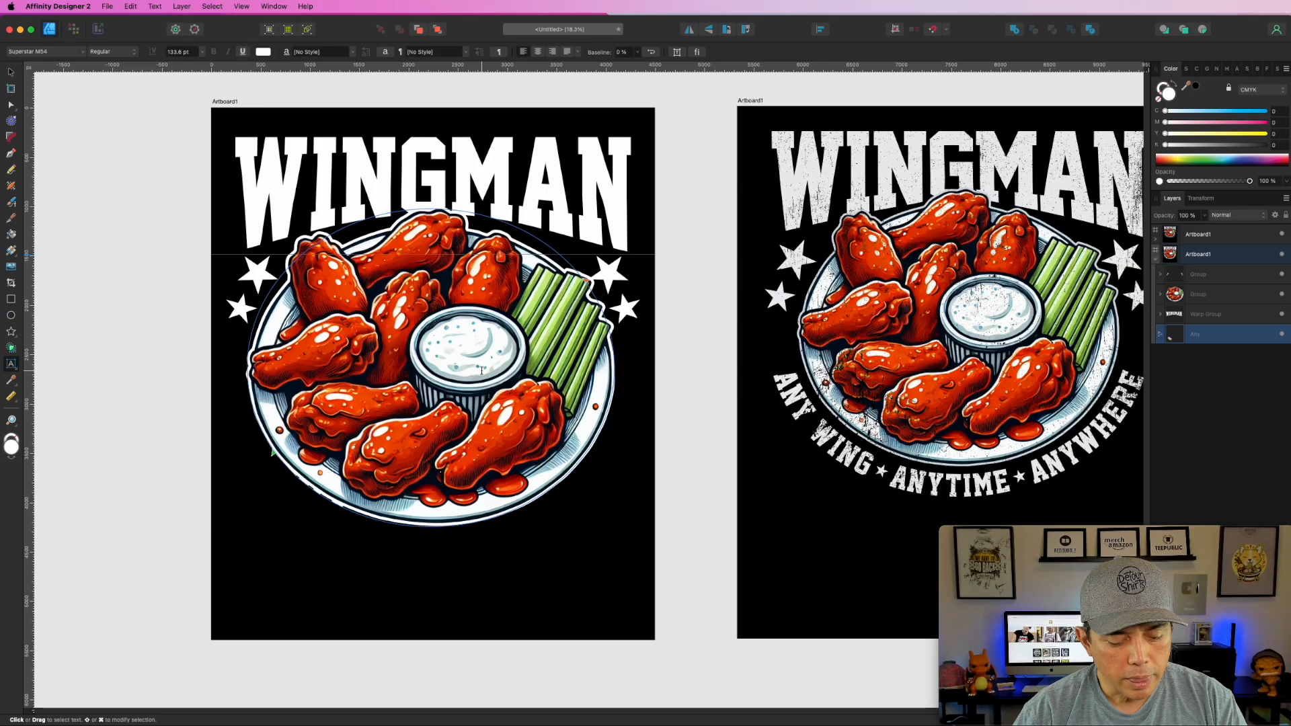
# Set the curved text's baseline to 100% so the letters sit outside the plate's rim
pyautogui.press('super+a')
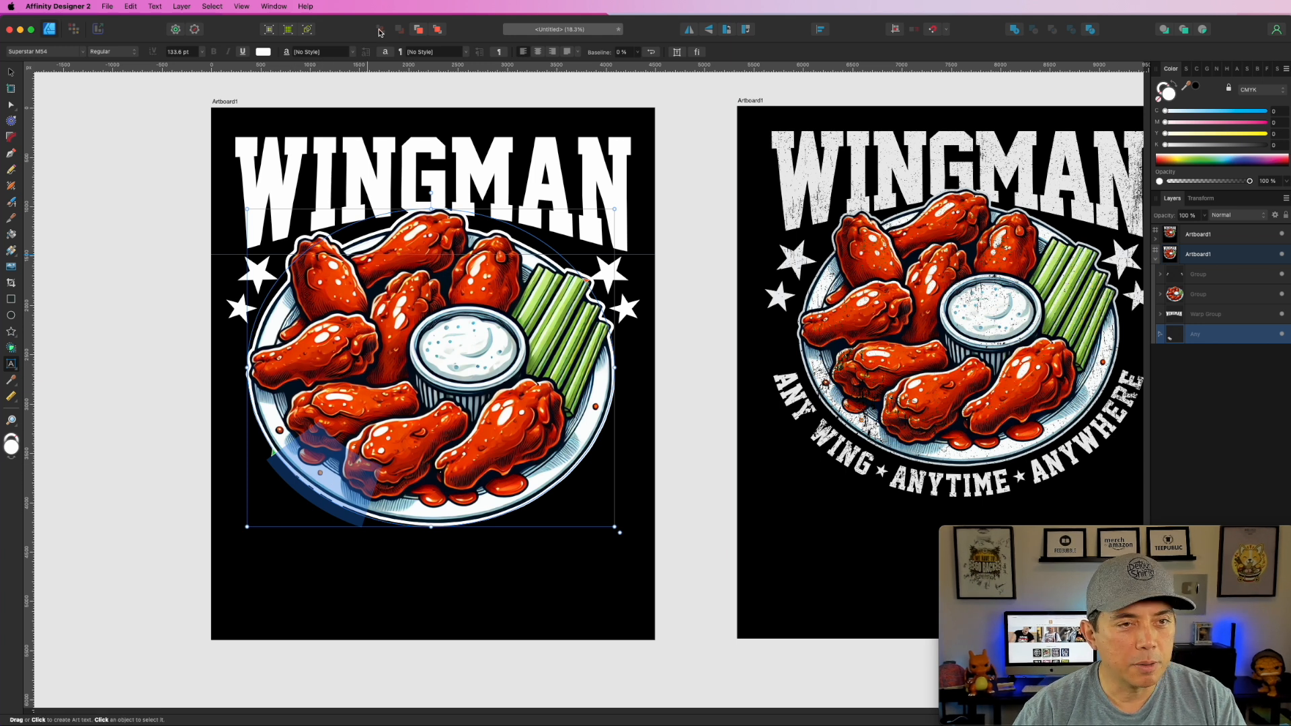
pyautogui.click(639, 52)
pyautogui.moveTo(639, 65); pyautogui.dragTo(704, 67)
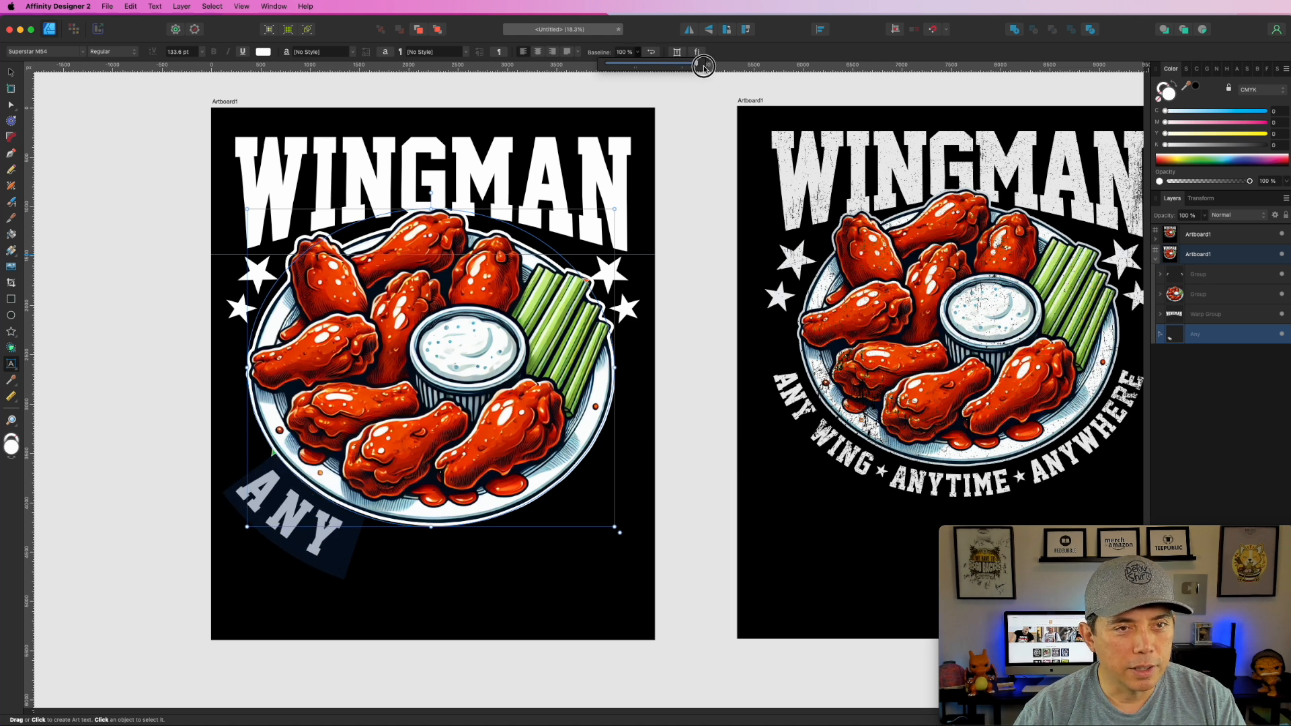
pyautogui.click(344, 531)
pyautogui.press('Escape')
pyautogui.moveTo(338, 529); pyautogui.dragTo(248, 489)
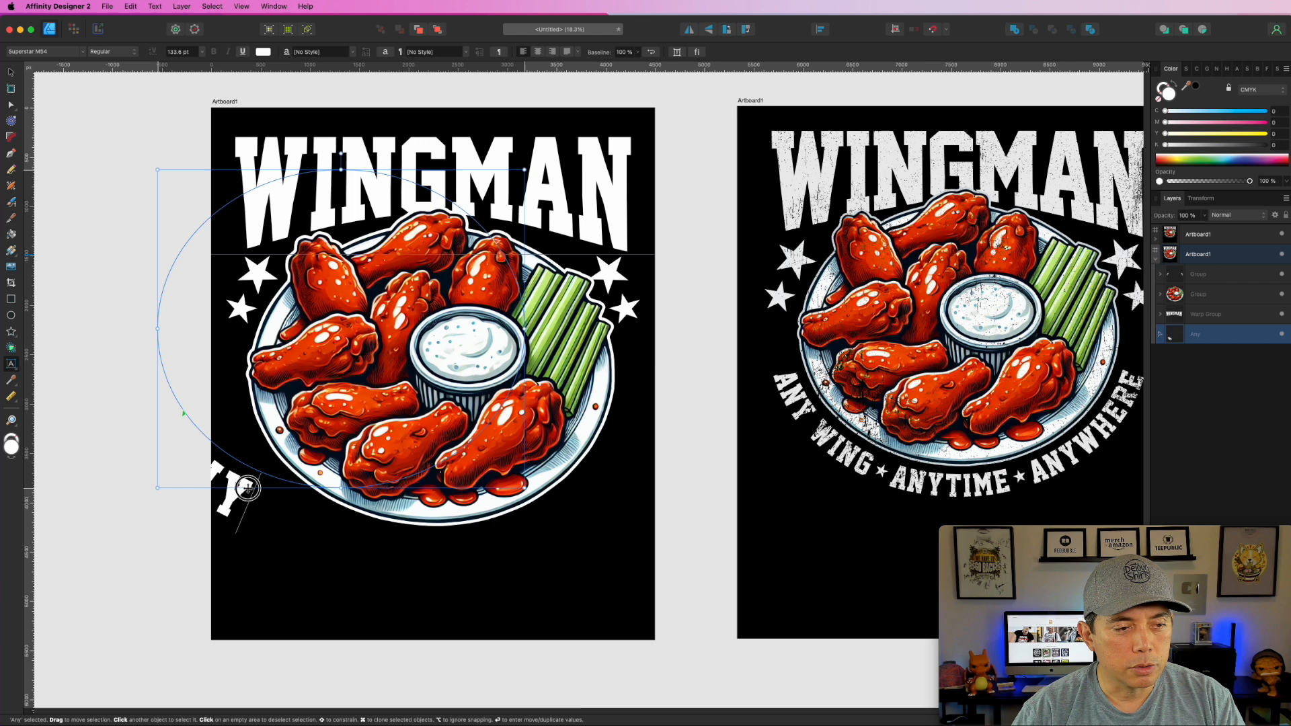
pyautogui.press('super+z')
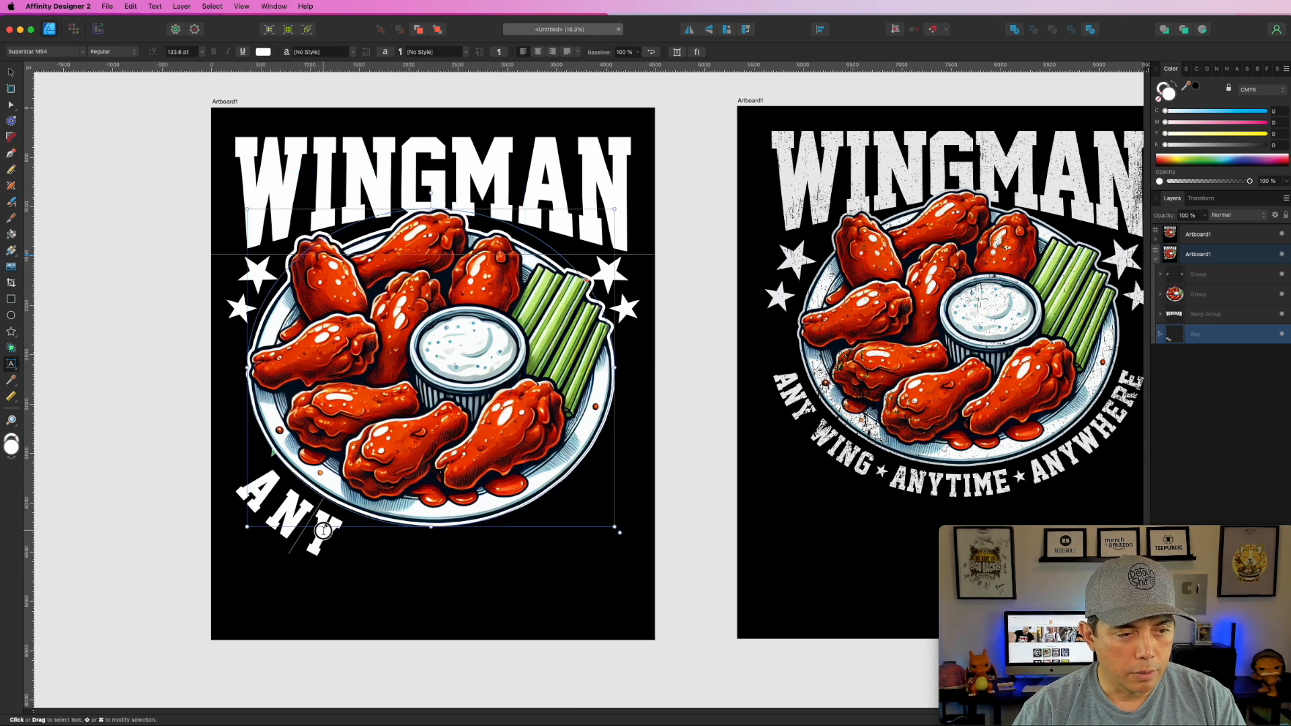
# Reduce the font size of the curved word ANY to 64 pt
pyautogui.doubleClick(323, 534)
pyautogui.click(204, 52)
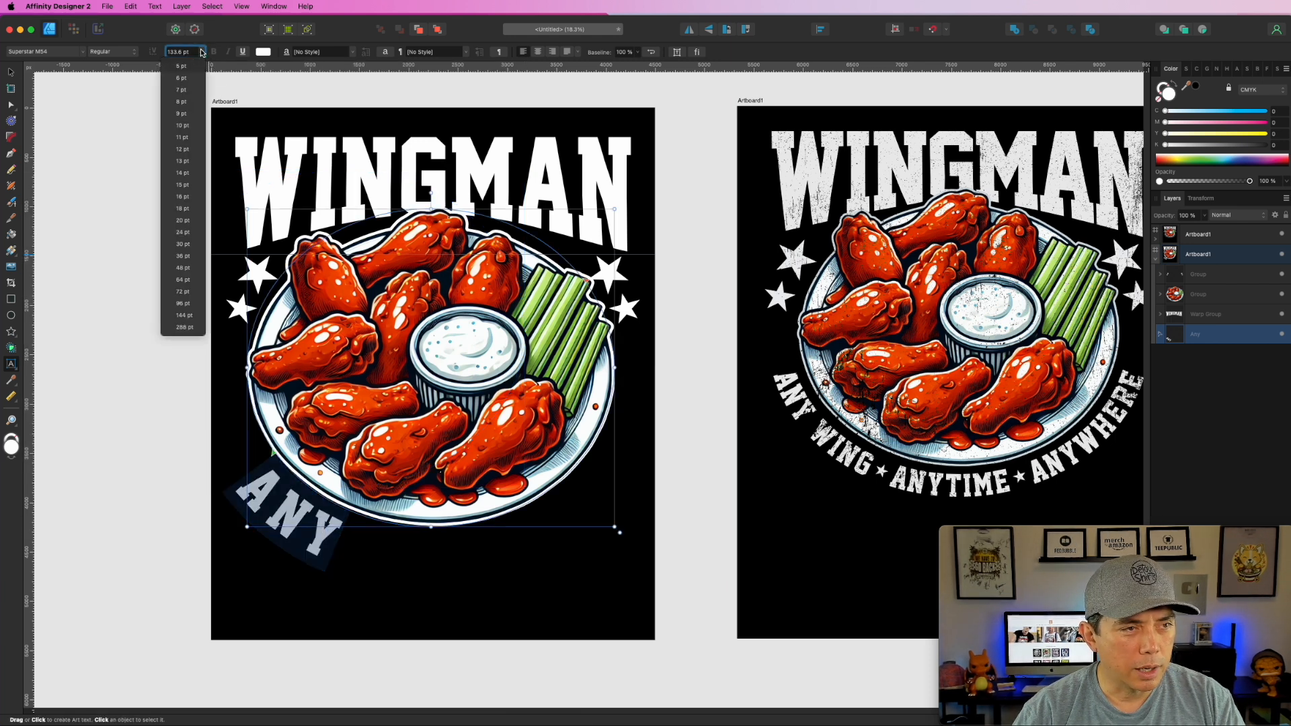
pyautogui.click(170, 278)
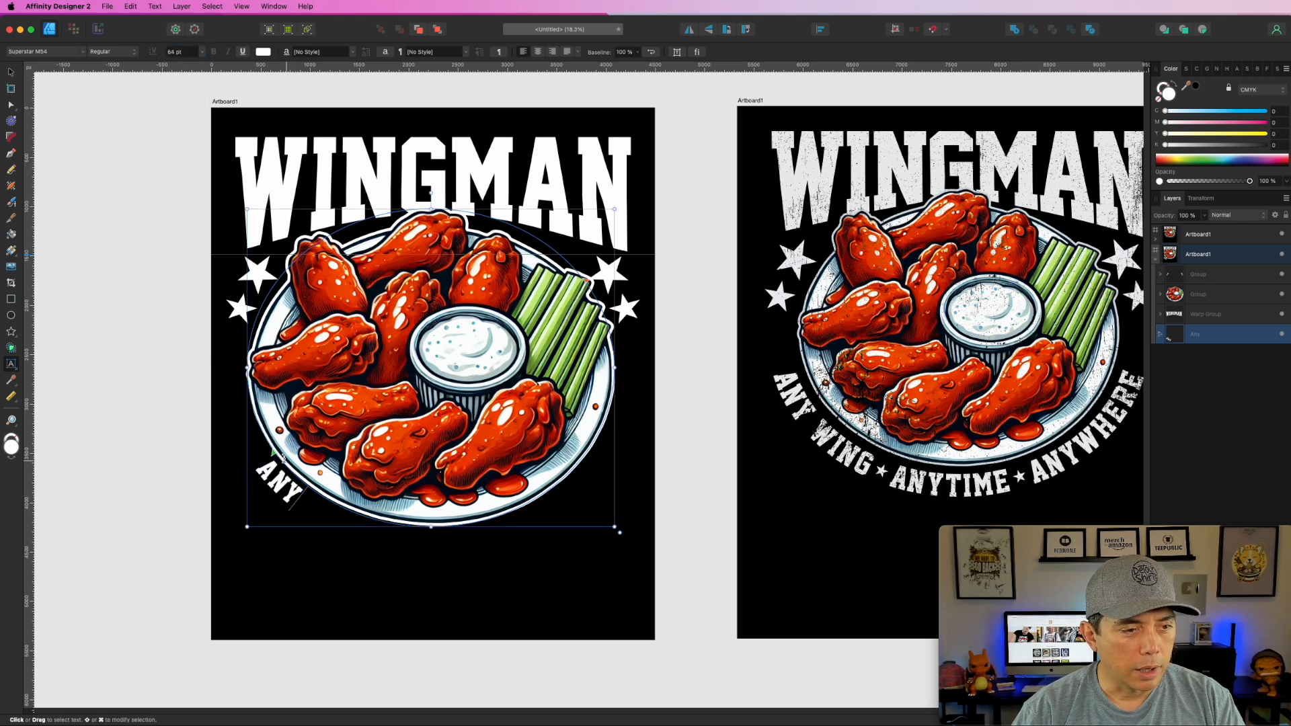
# Position the path text's start at the plate's left edge below the stars and its end at the right edge beside the celery
pyautogui.moveTo(273, 452); pyautogui.dragTo(261, 323)
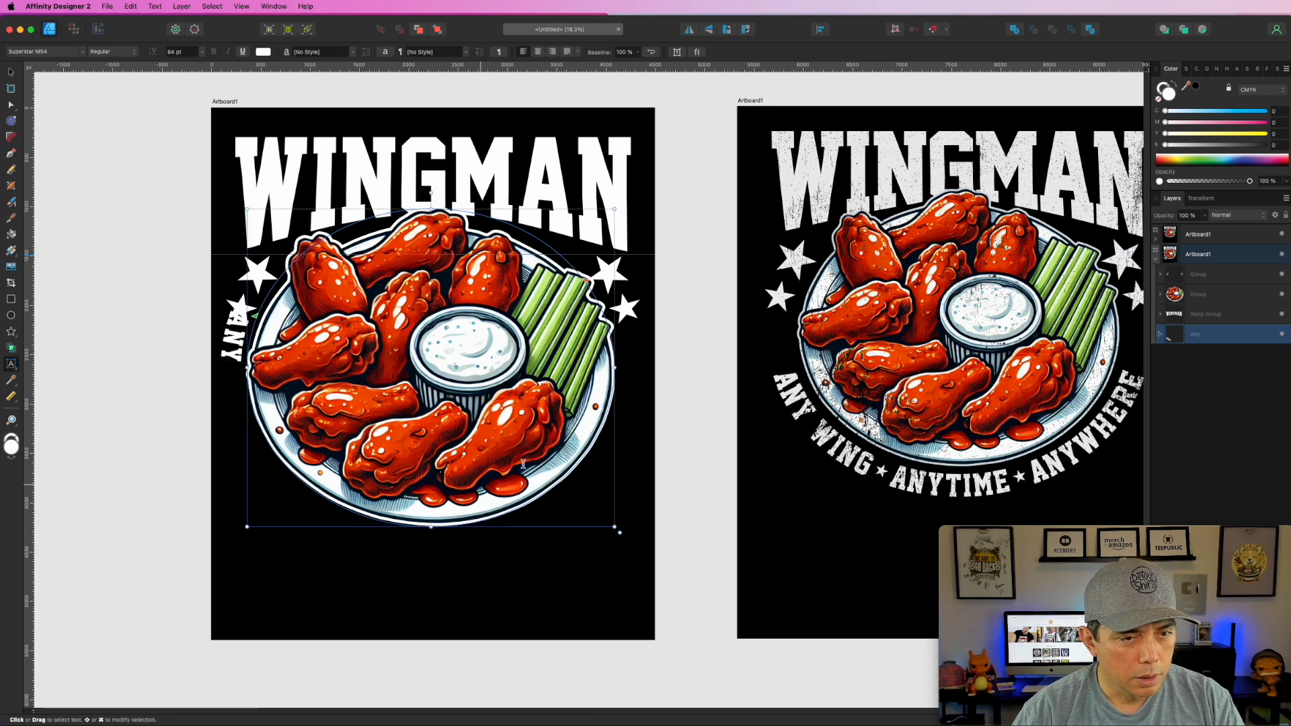
pyautogui.scroll(5, 577, 385)
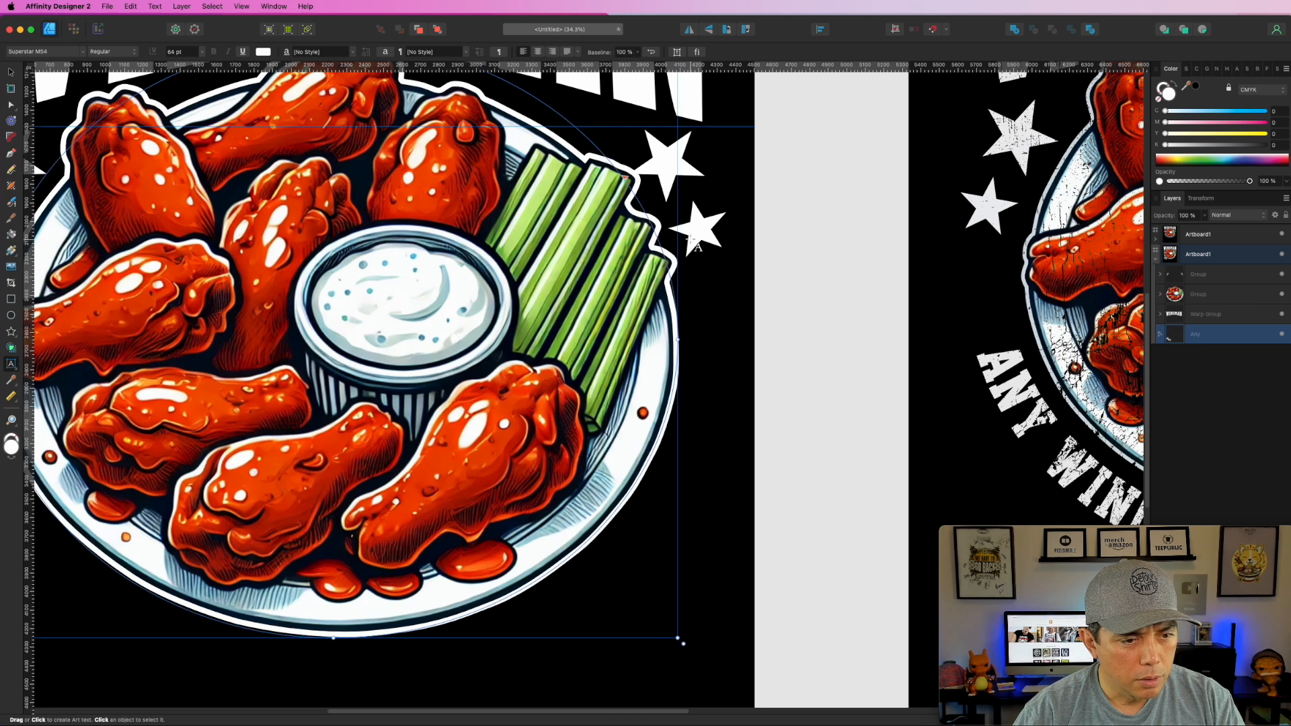
pyautogui.scroll(2, 589, 200)
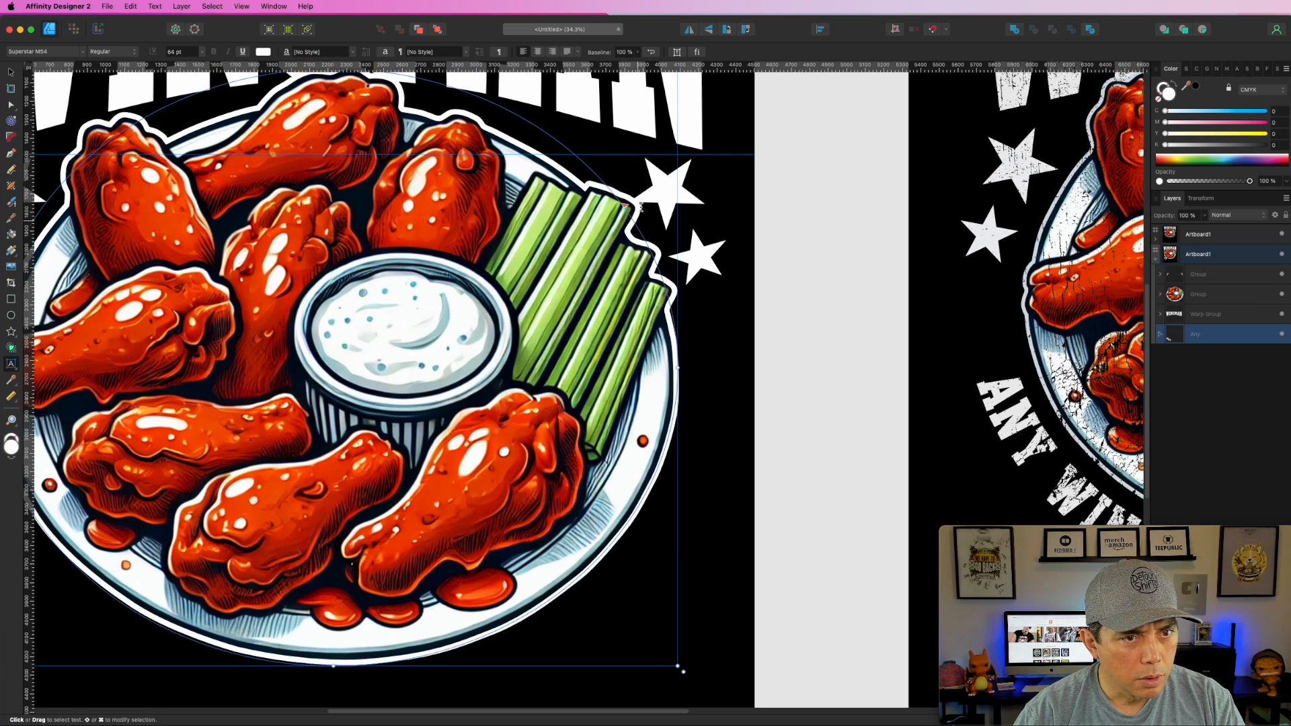
pyautogui.moveTo(626, 207); pyautogui.dragTo(688, 363)
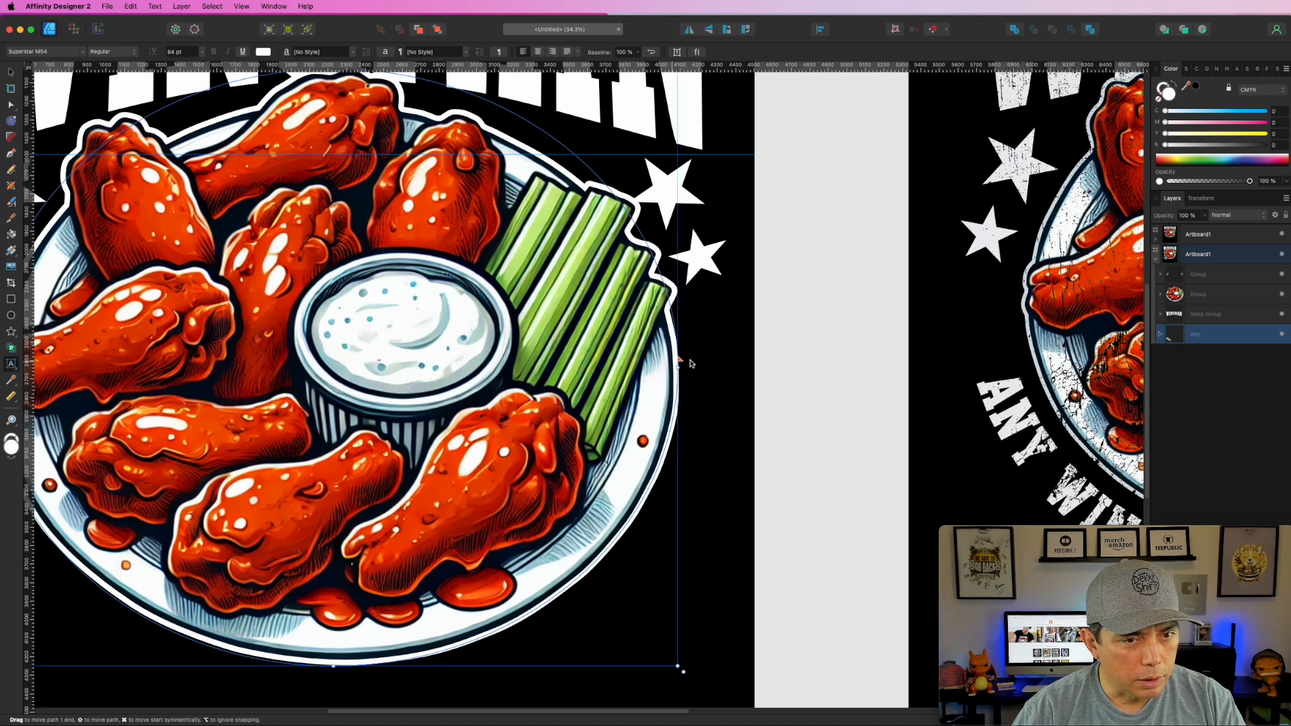
pyautogui.hscroll(-10, 741, 363)
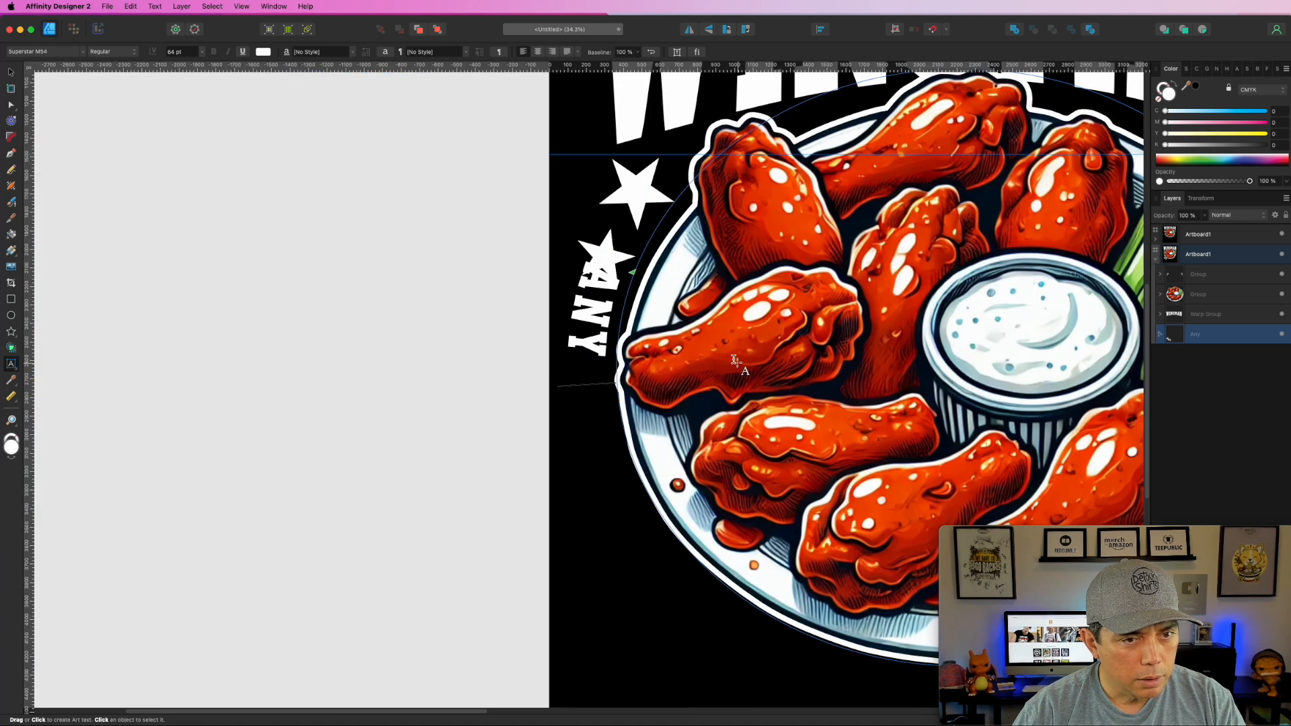
pyautogui.moveTo(632, 271); pyautogui.dragTo(615, 347)
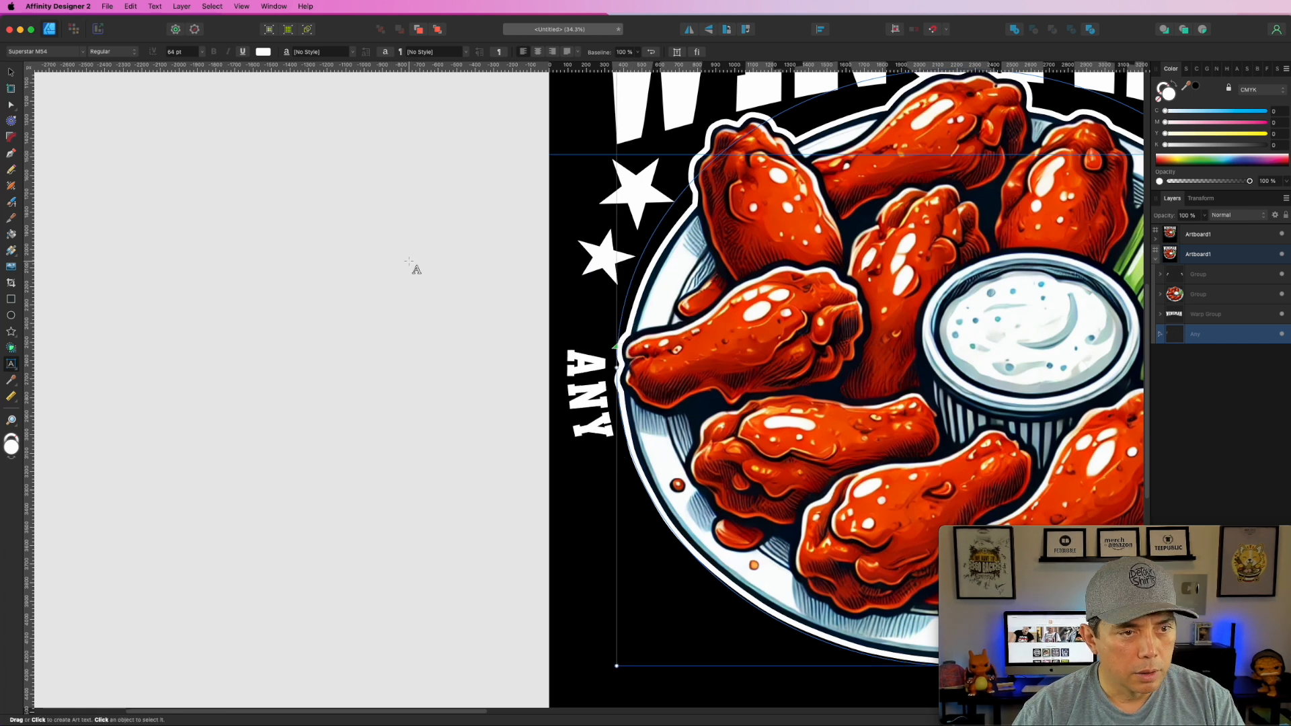
# Extend the curved text along the plate's lower rim to read "ANY TIME ANYWHERE"
pyautogui.scroll(-1, 412, 264)
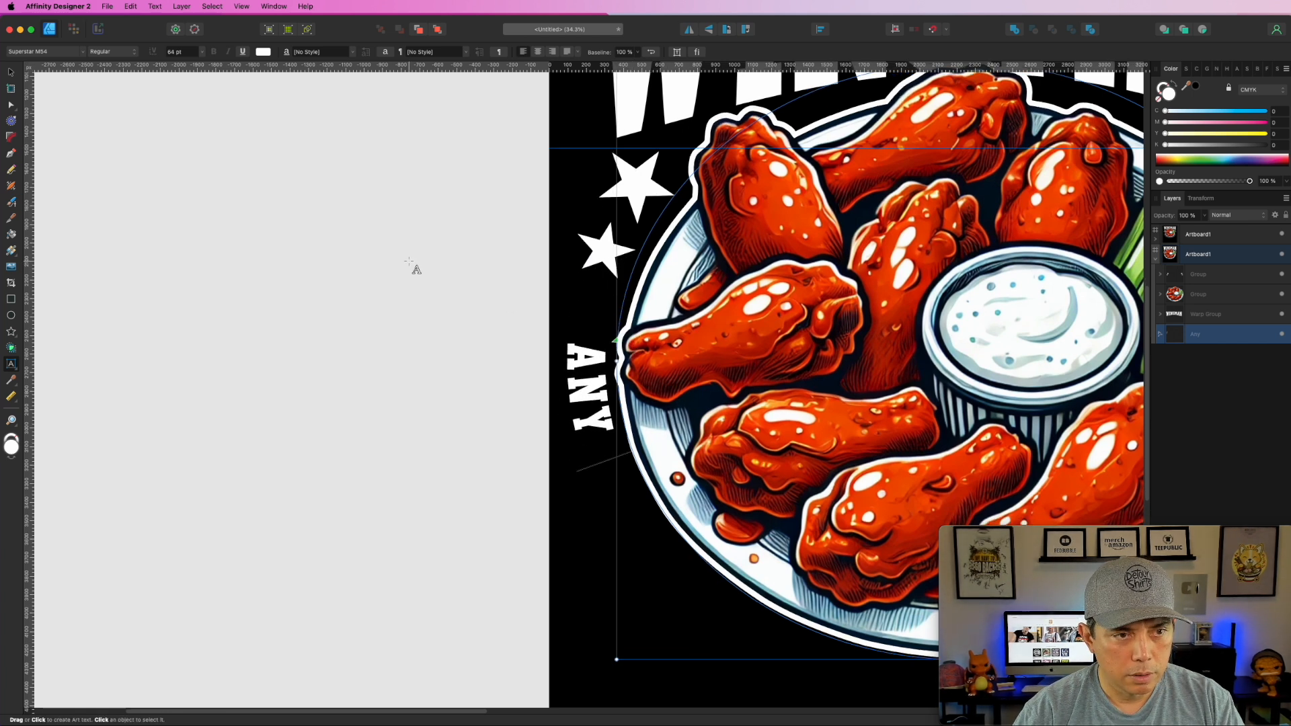
pyautogui.scroll(-3, 411, 264)
pyautogui.scroll(-5, 412, 265)
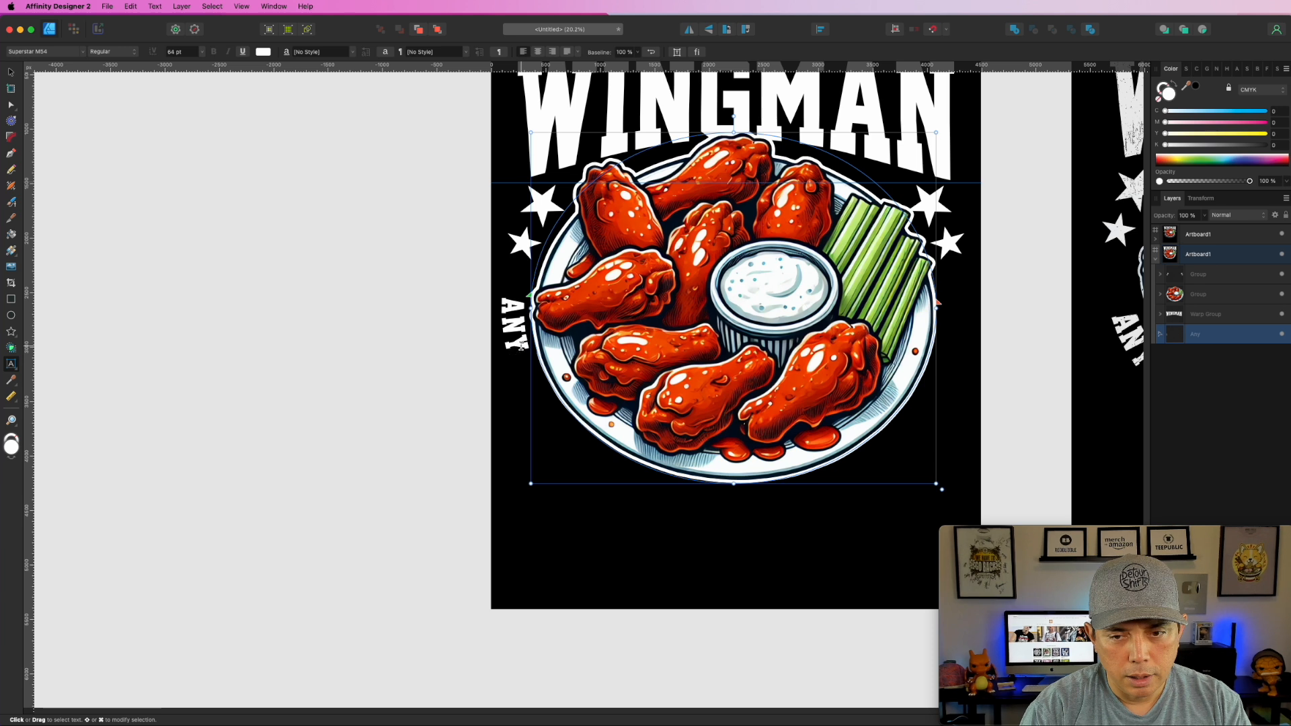
pyautogui.write('Time')
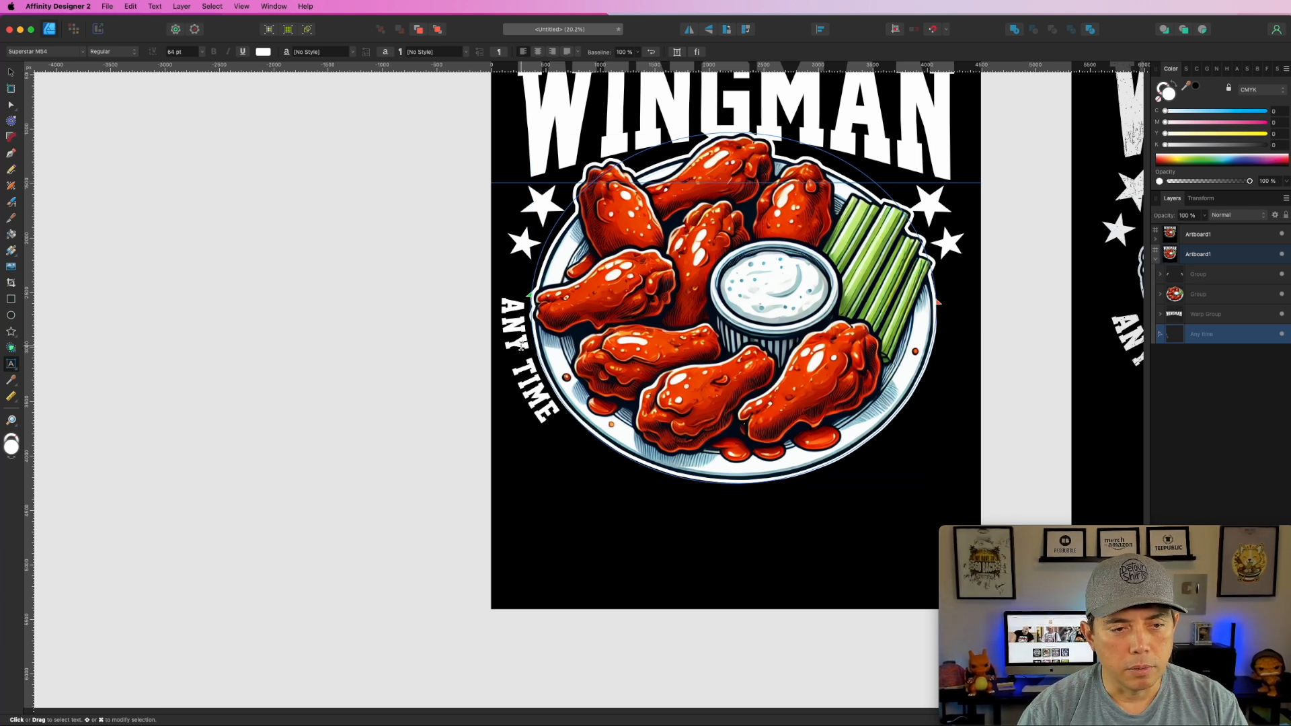
pyautogui.write(' an')
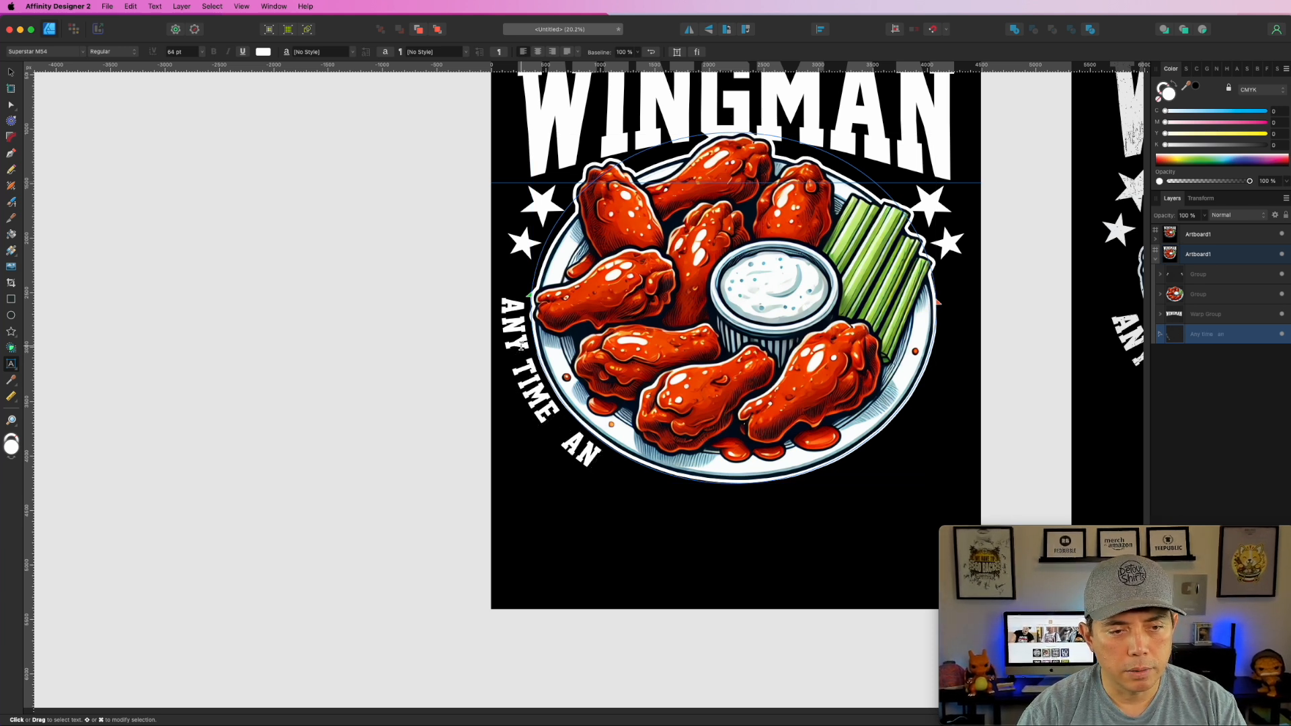
pyautogui.write('ywhere')
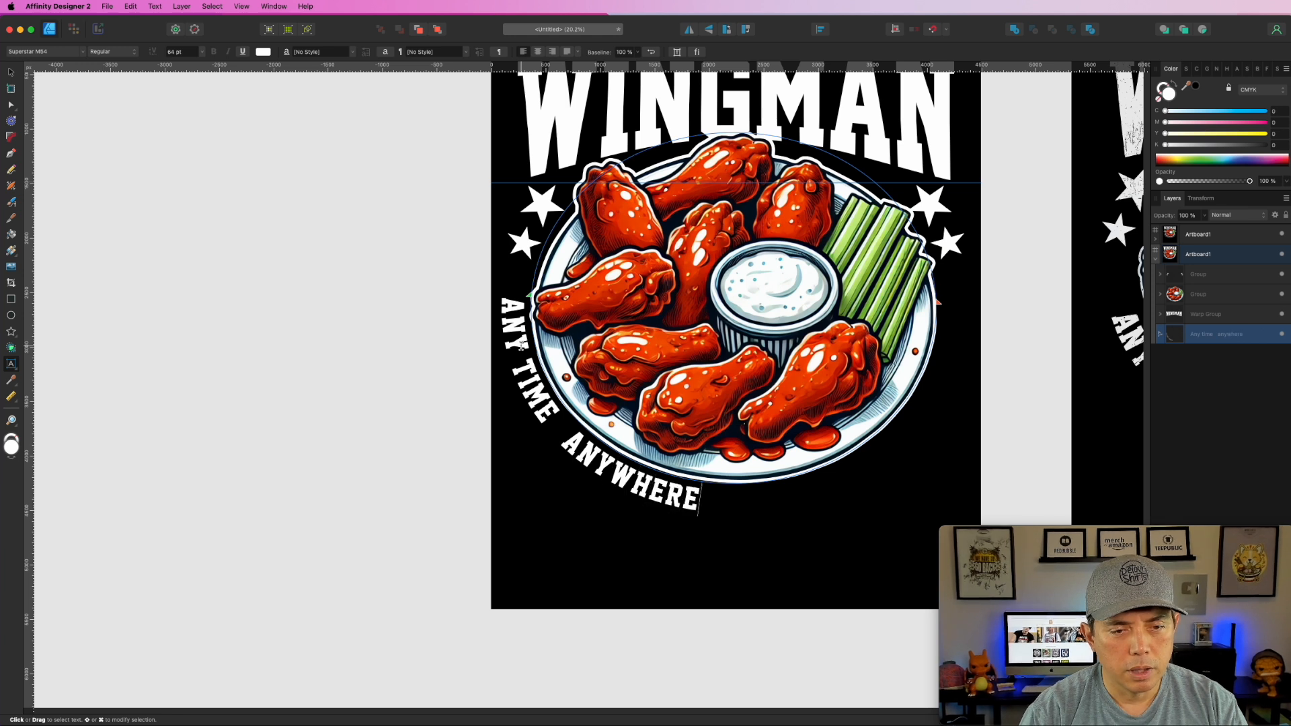
pyautogui.press('Escape')
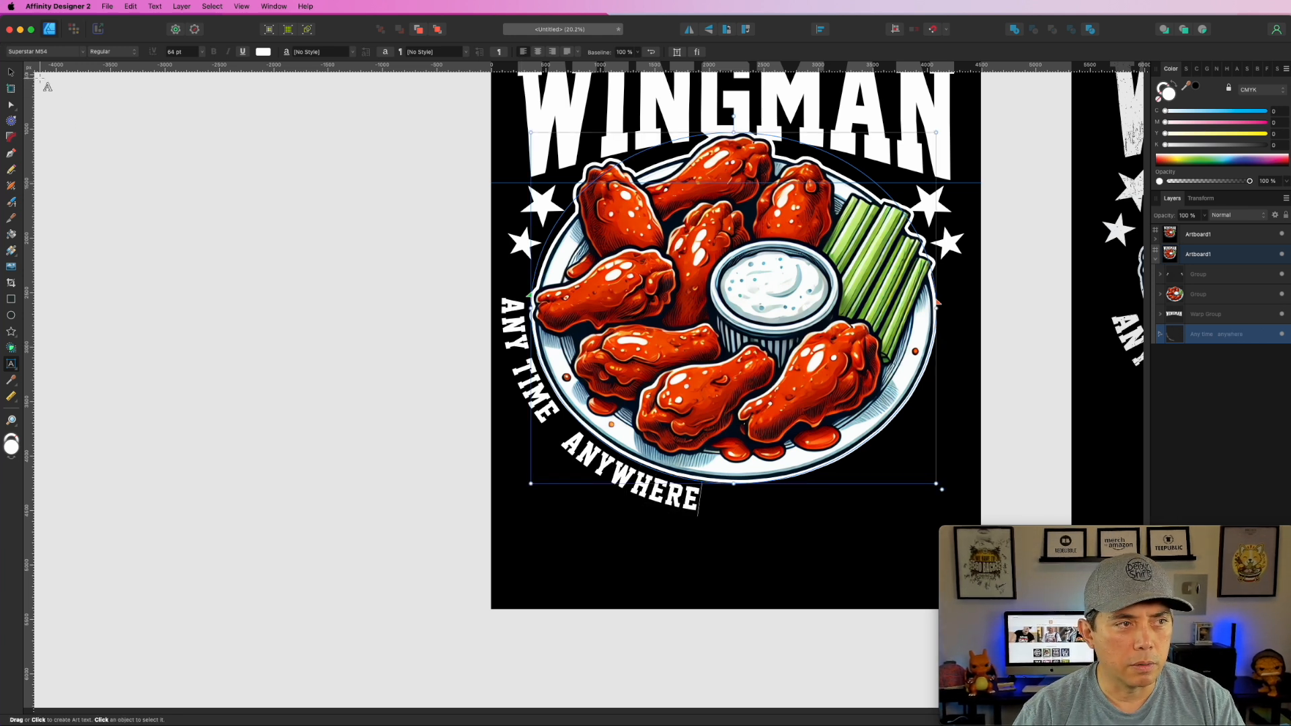
# Replace TIME with WING and insert ANYTIME before ANYWHERE in the curved slogan
pyautogui.click(11, 74)
pyautogui.moveTo(753, 283); pyautogui.dragTo(355, 280)
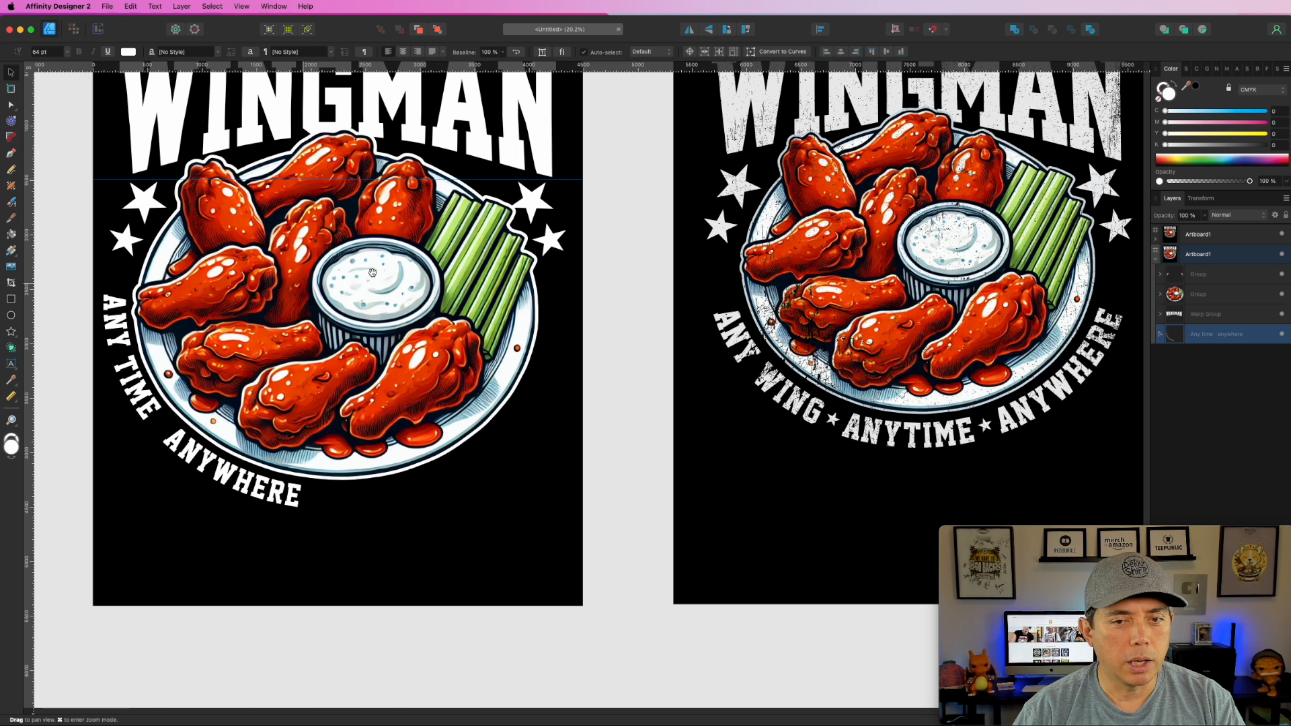
pyautogui.doubleClick(125, 364)
pyautogui.moveTo(125, 361); pyautogui.dragTo(151, 413)
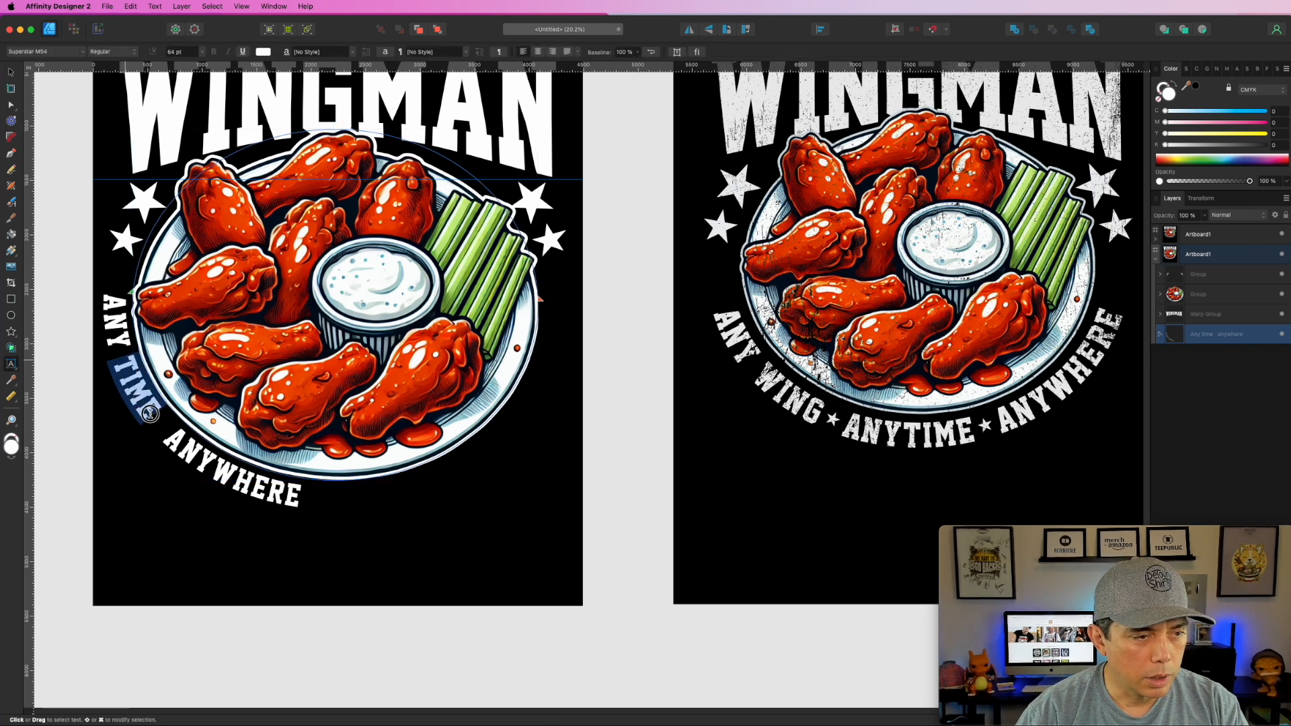
pyautogui.write('wing')
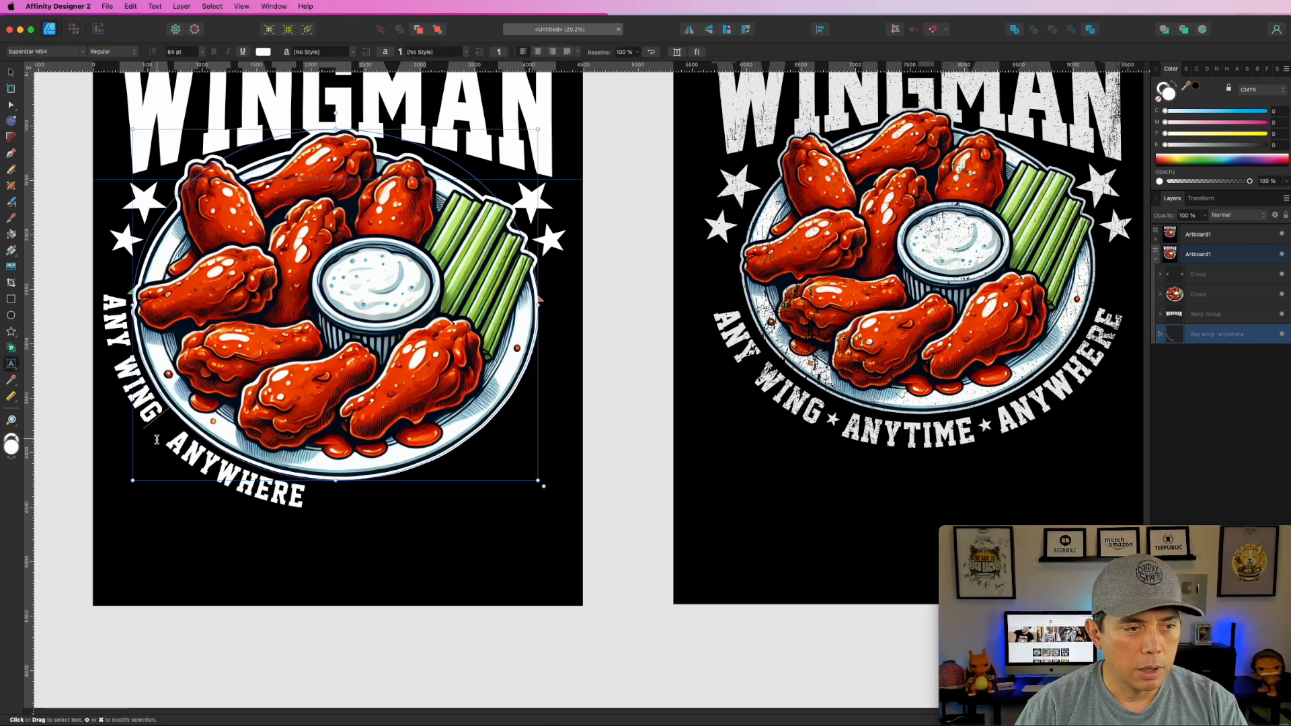
pyautogui.write('anytime')
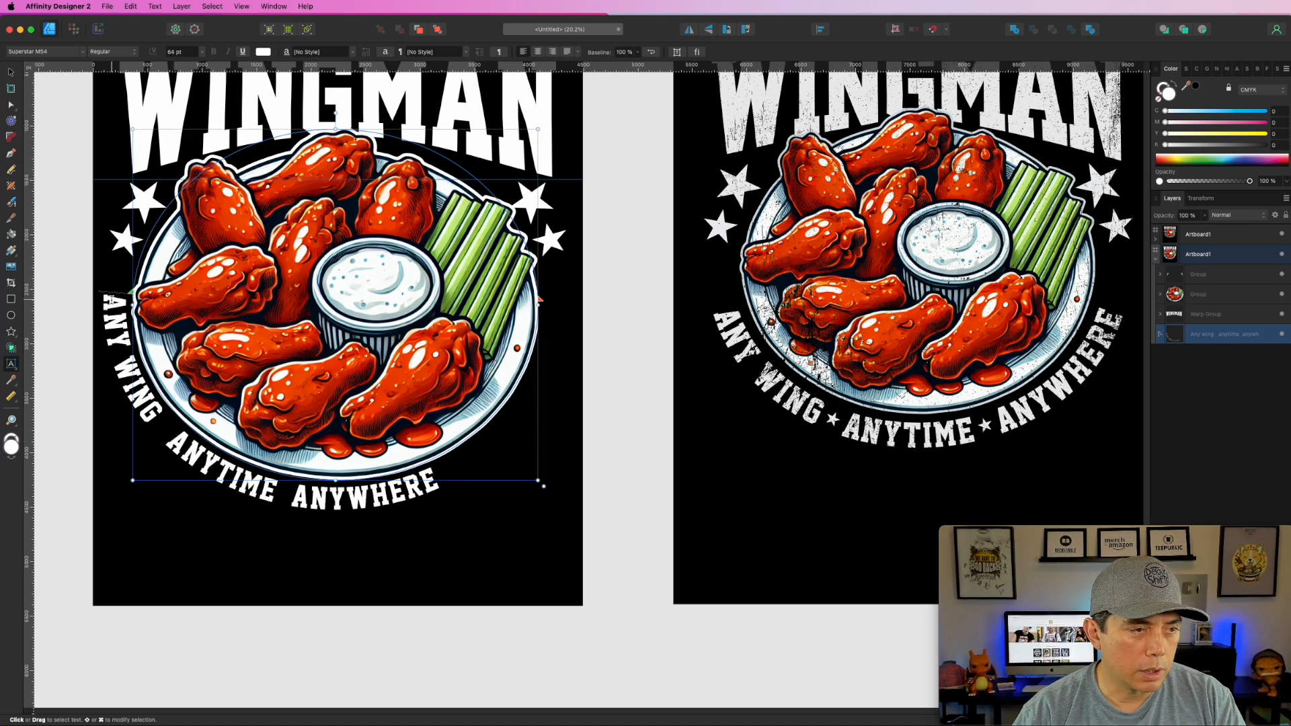
# Centre-align the slogan on its path and widen the gaps on both sides of ANYTIME with extra spaces
pyautogui.press('super+a')
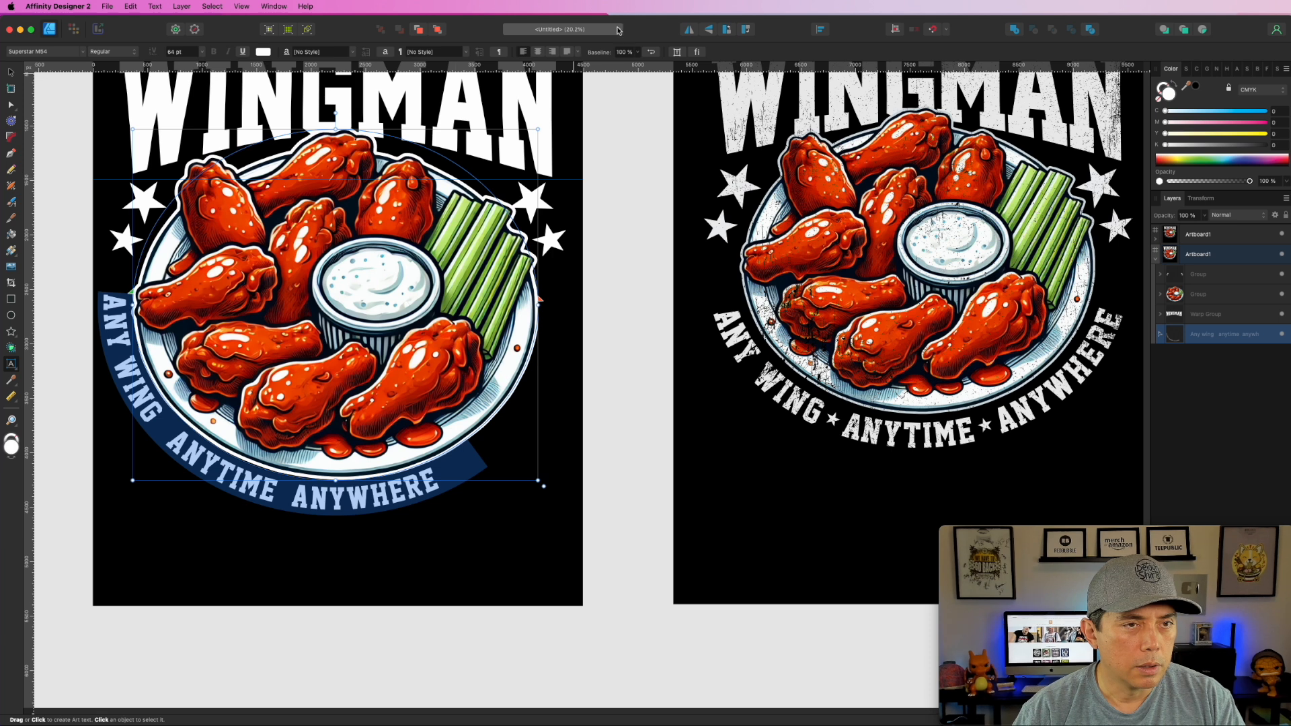
pyautogui.click(538, 52)
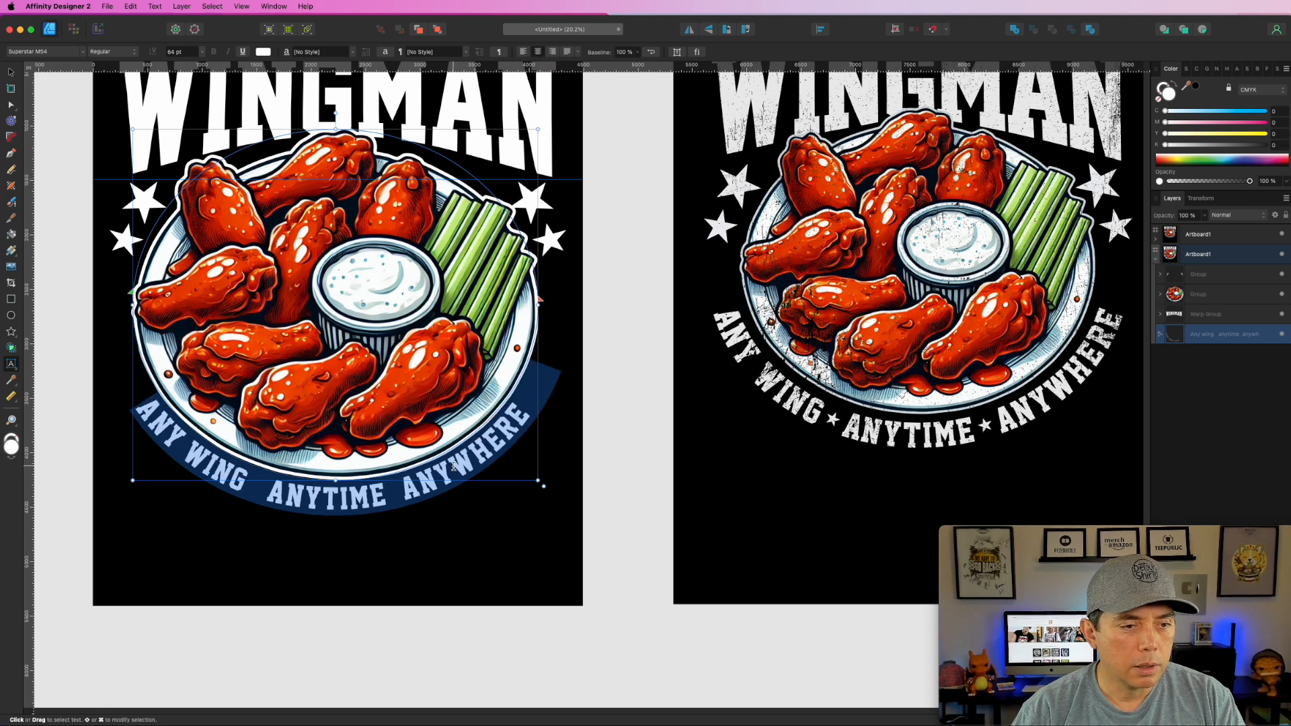
pyautogui.click(403, 495)
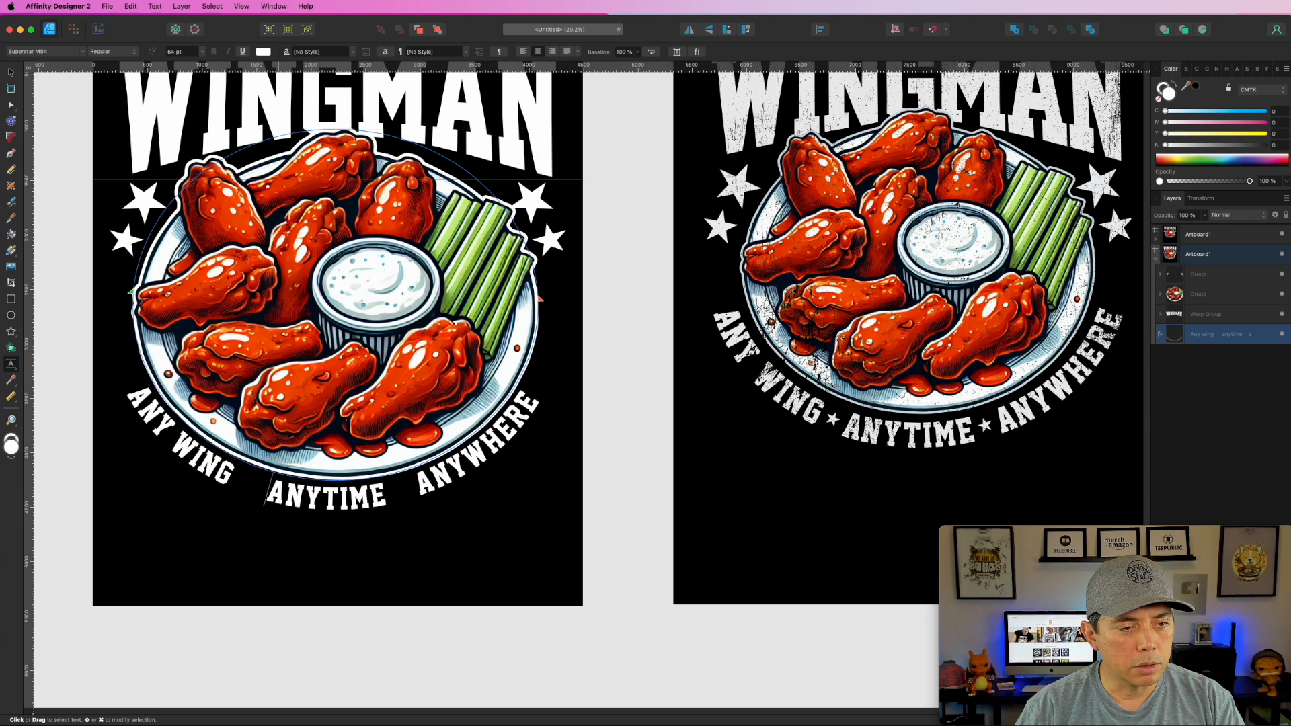
# Enlarge the slogan's elliptical text path slightly at both lower corners so the letters sit farther outside the plate
pyautogui.tripleClick(443, 464)
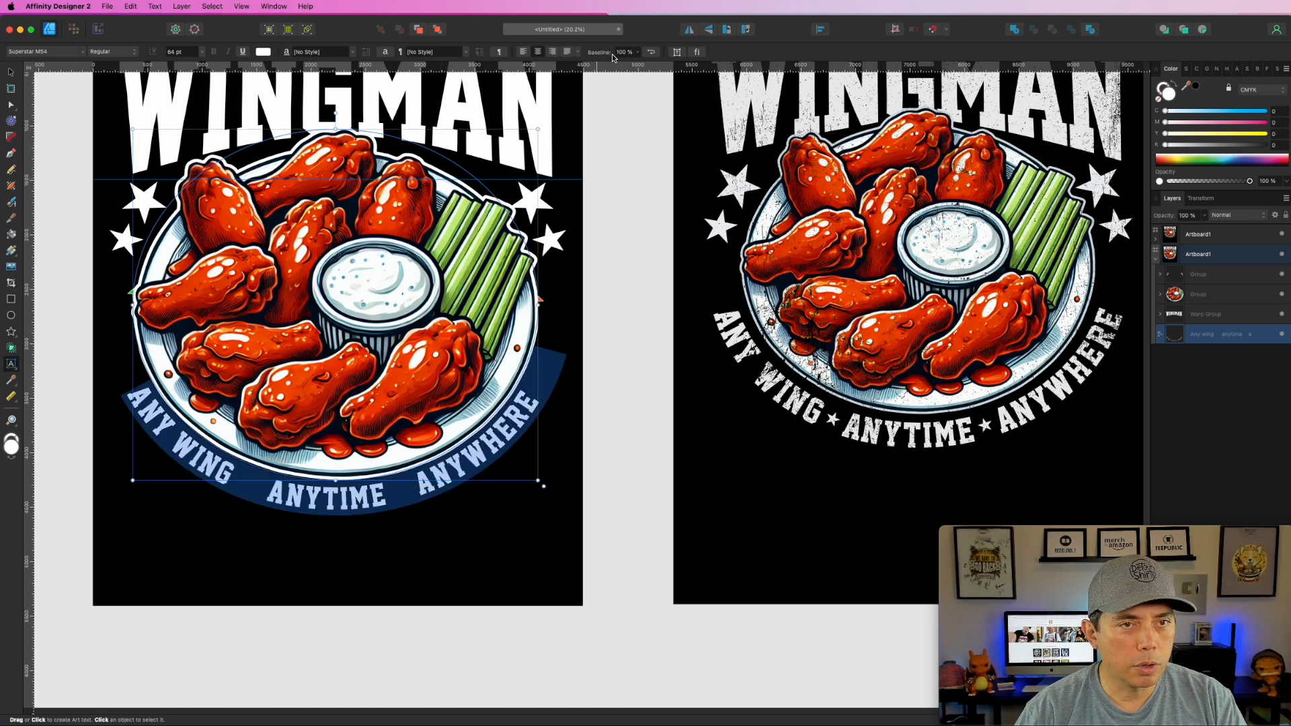
pyautogui.click(637, 52)
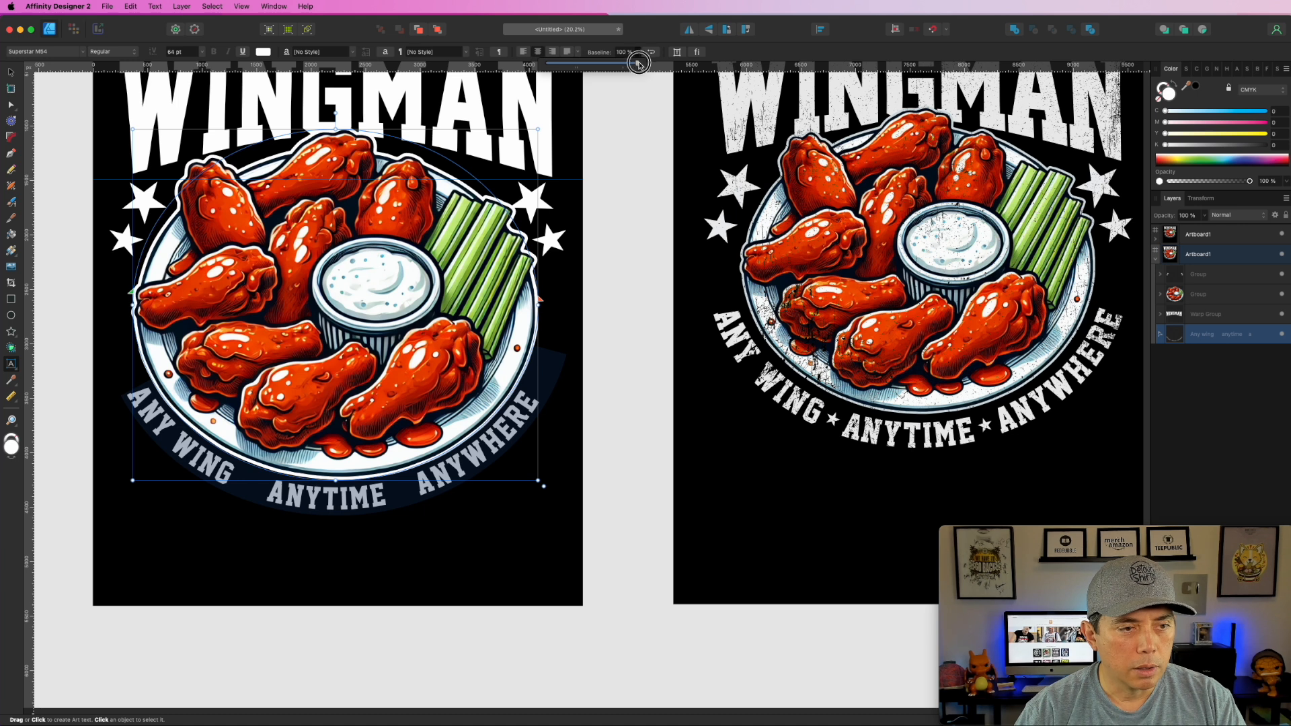
pyautogui.click(537, 481)
pyautogui.moveTo(538, 481); pyautogui.dragTo(548, 487)
pyautogui.moveTo(132, 485); pyautogui.dragTo(124, 490)
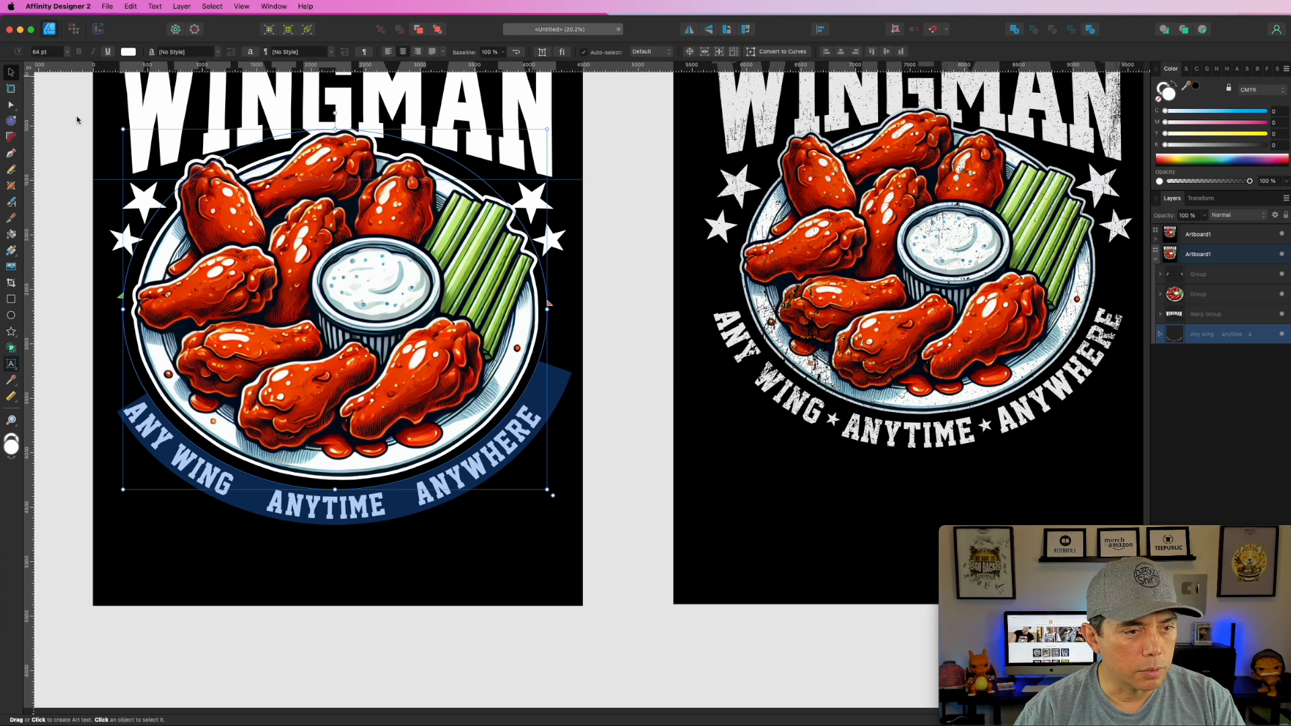
pyautogui.click(19, 77)
pyautogui.click(603, 394)
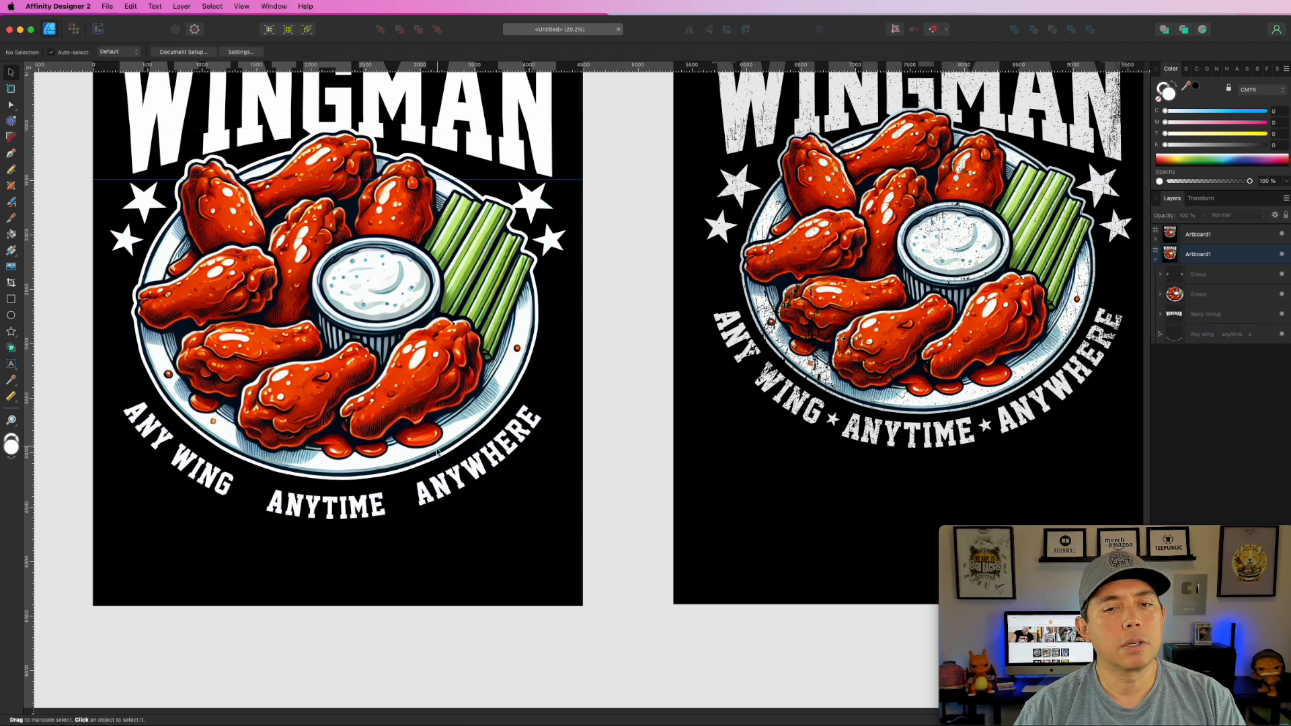
# Tighten the kerning between the letters of ANYWHERE from the first A through the H
pyautogui.tripleClick(368, 503)
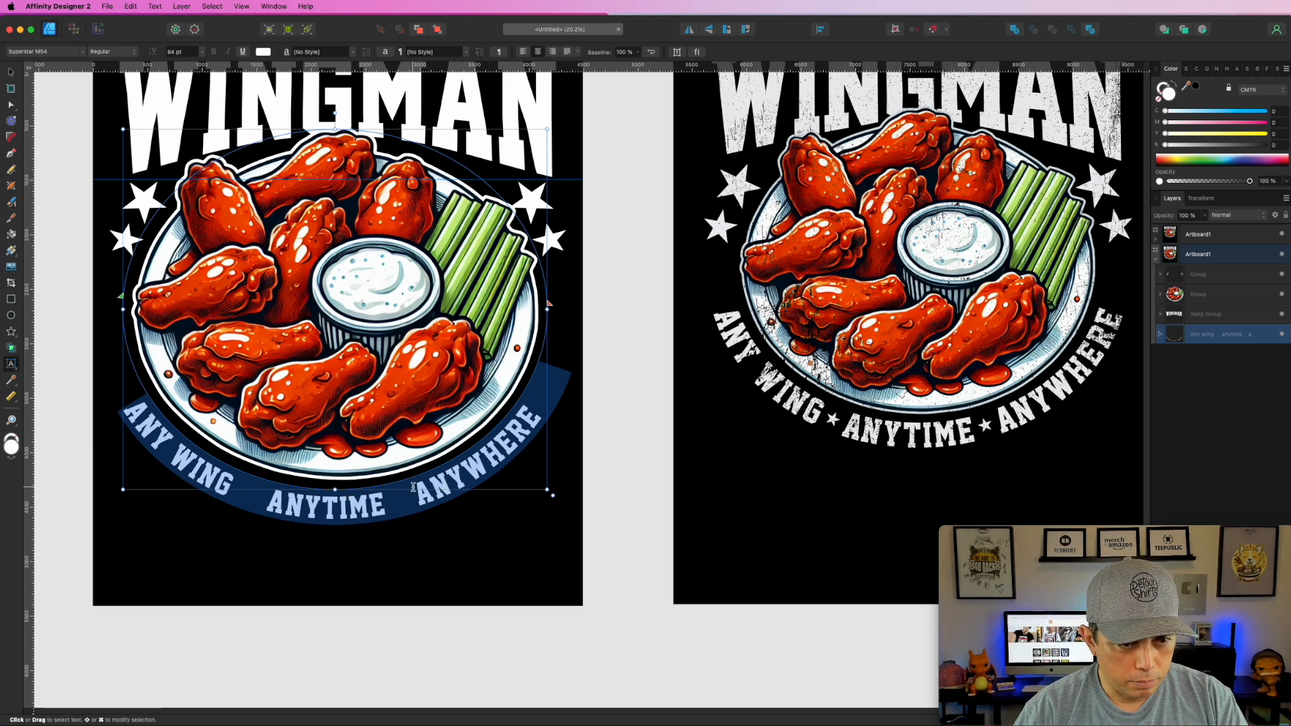
pyautogui.scroll(2, 413, 487)
pyautogui.scroll(-4, 437, 437)
pyautogui.scroll(6, 464, 412)
pyautogui.click(479, 290)
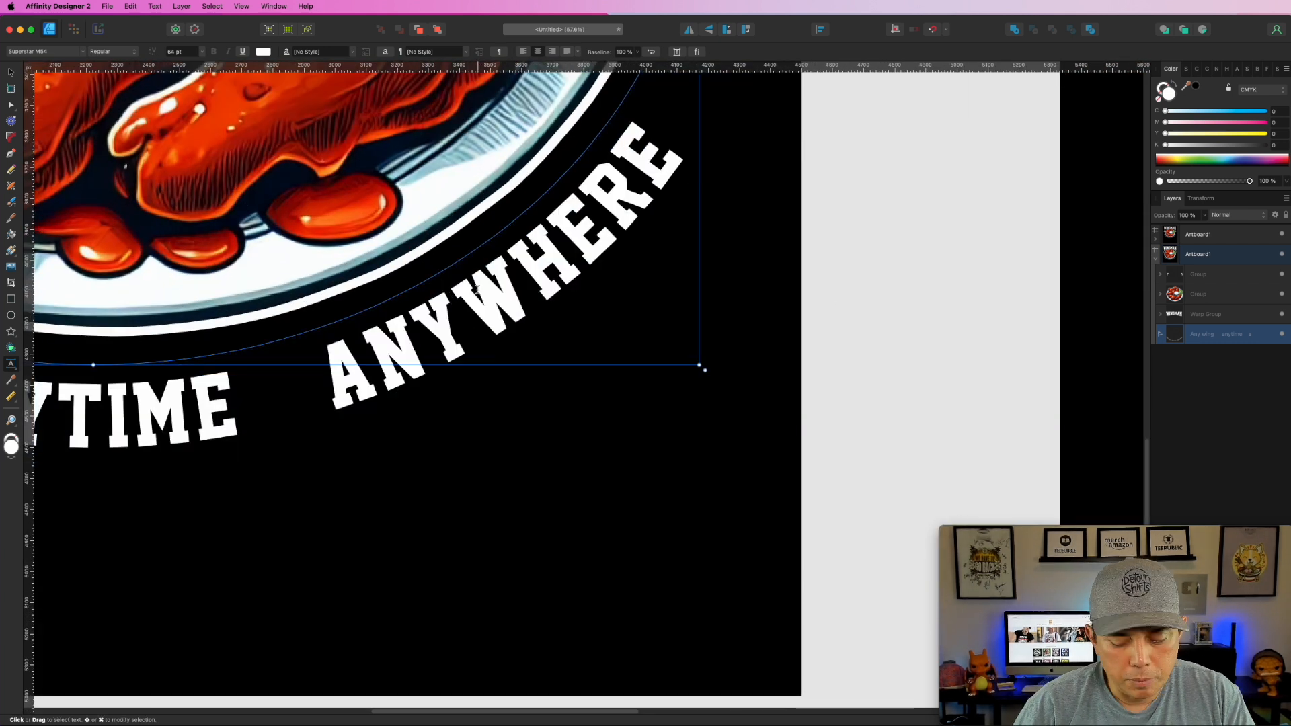
pyautogui.press('Left')
pyautogui.press('Left')
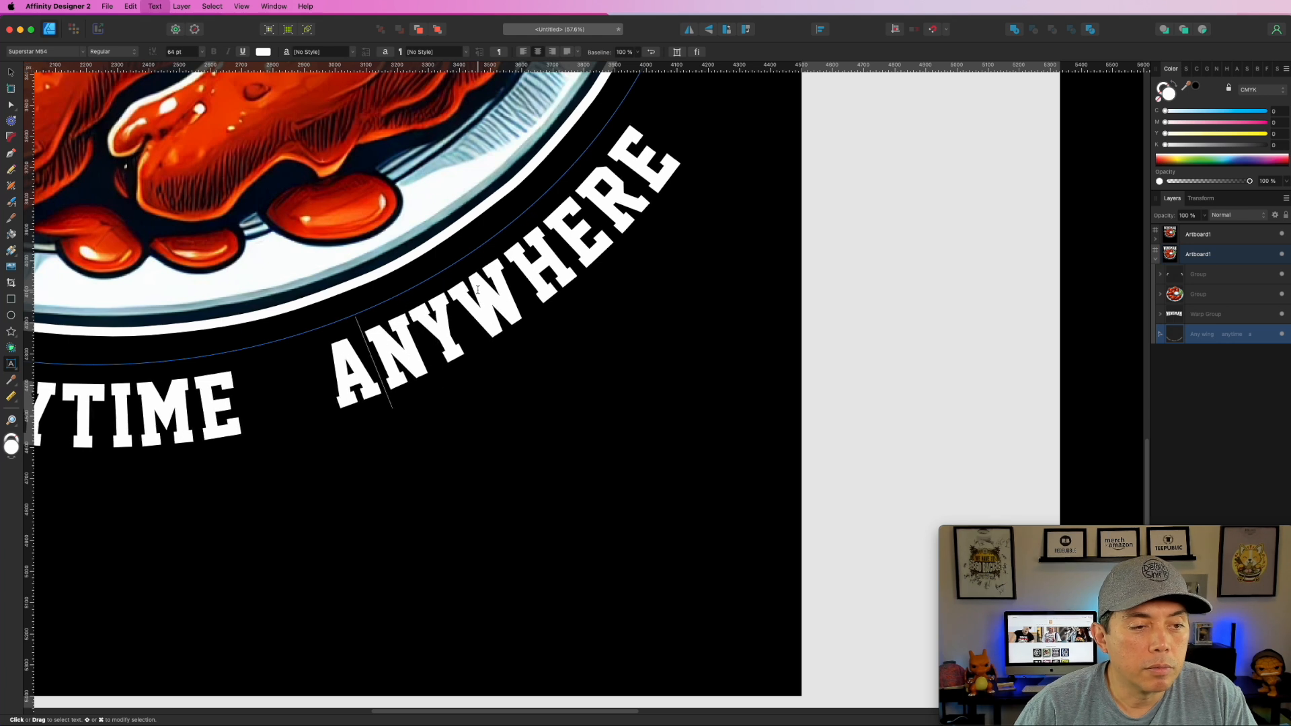
pyautogui.press('Right')
pyautogui.press('Right')
pyautogui.press('Right')
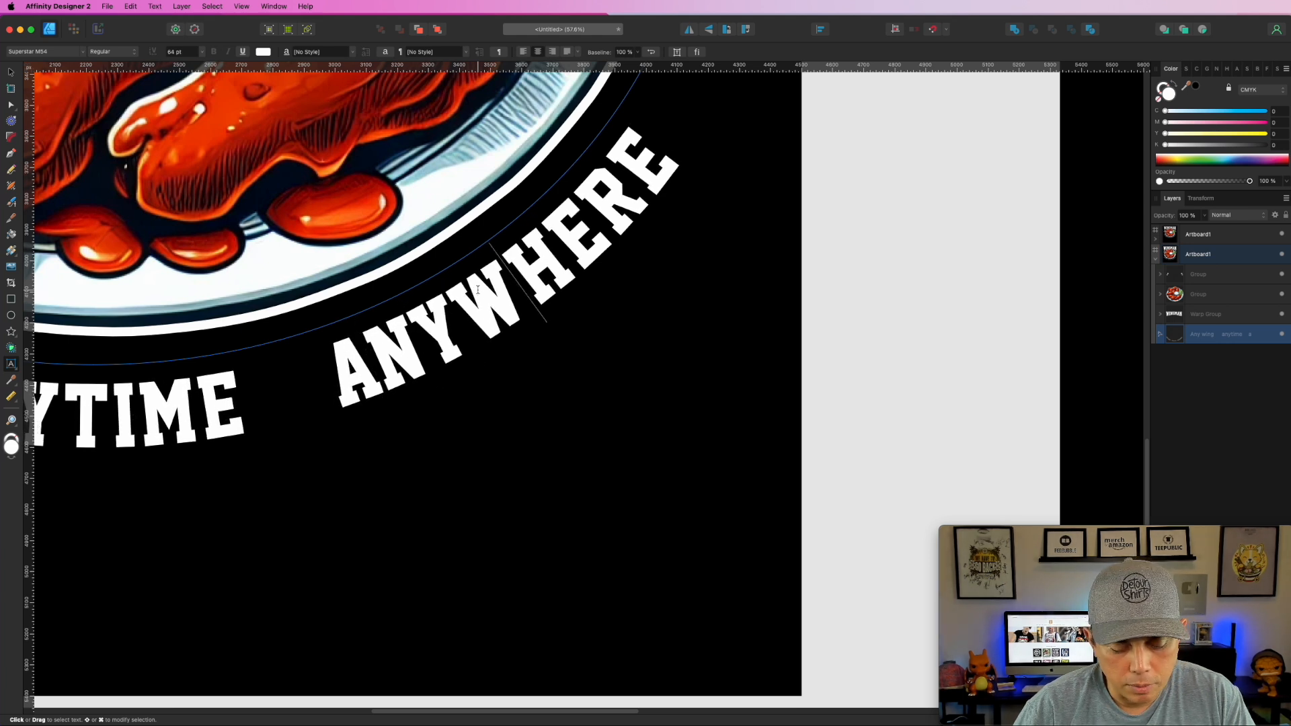
pyautogui.hotkey('alt', 'Left')
pyautogui.hotkey('alt', 'Left')
pyautogui.hotkey('alt', 'Left')
pyautogui.hotkey('alt', 'Left')
pyautogui.hotkey('alt', 'Left')
# Tighten the kerning between H and E and between E and R in ANYWHERE, and deselect the text
pyautogui.press('Right')
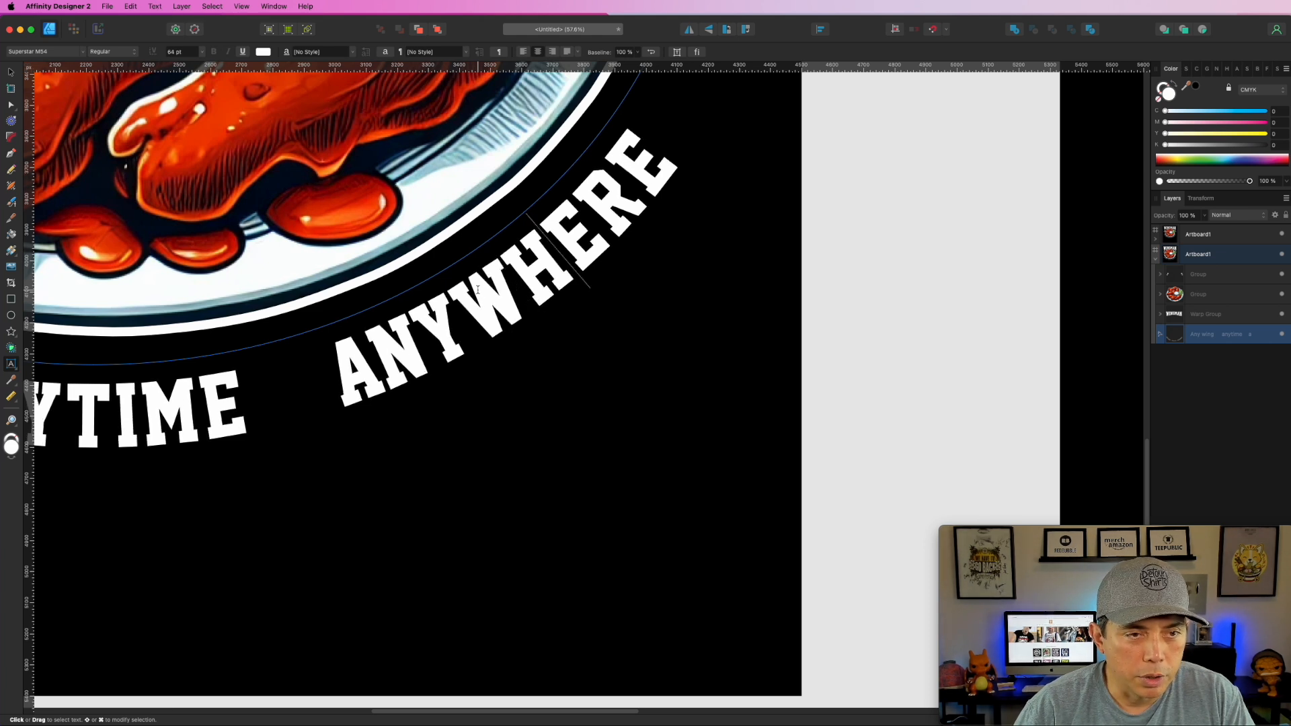
pyautogui.hotkey('alt', 'Left')
pyautogui.hotkey('alt', 'Left')
pyautogui.hotkey('alt', 'Left')
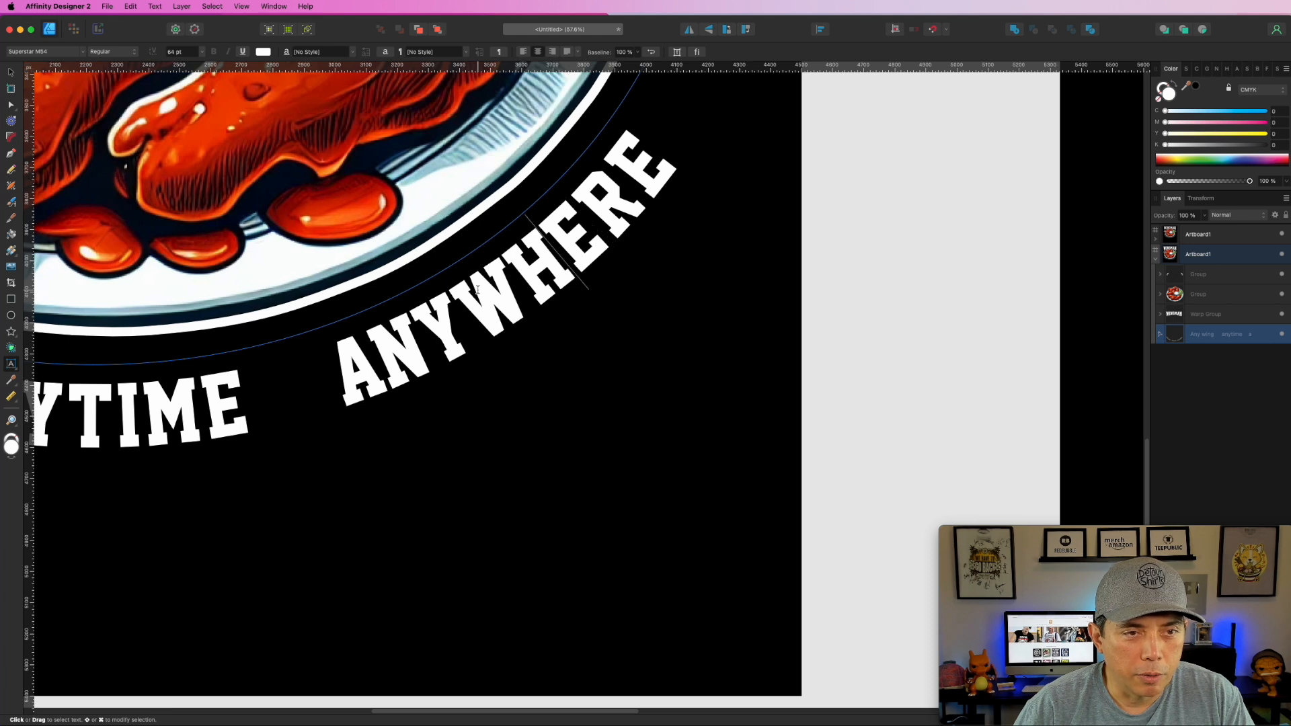
pyautogui.hotkey('alt', 'Left')
pyautogui.hotkey('alt', 'Left')
pyautogui.press('Right')
pyautogui.hotkey('alt', 'Left')
pyautogui.hotkey('alt', 'Left')
pyautogui.hotkey('alt', 'Left')
pyautogui.hotkey('alt', 'Left')
pyautogui.hotkey('alt', 'Left')
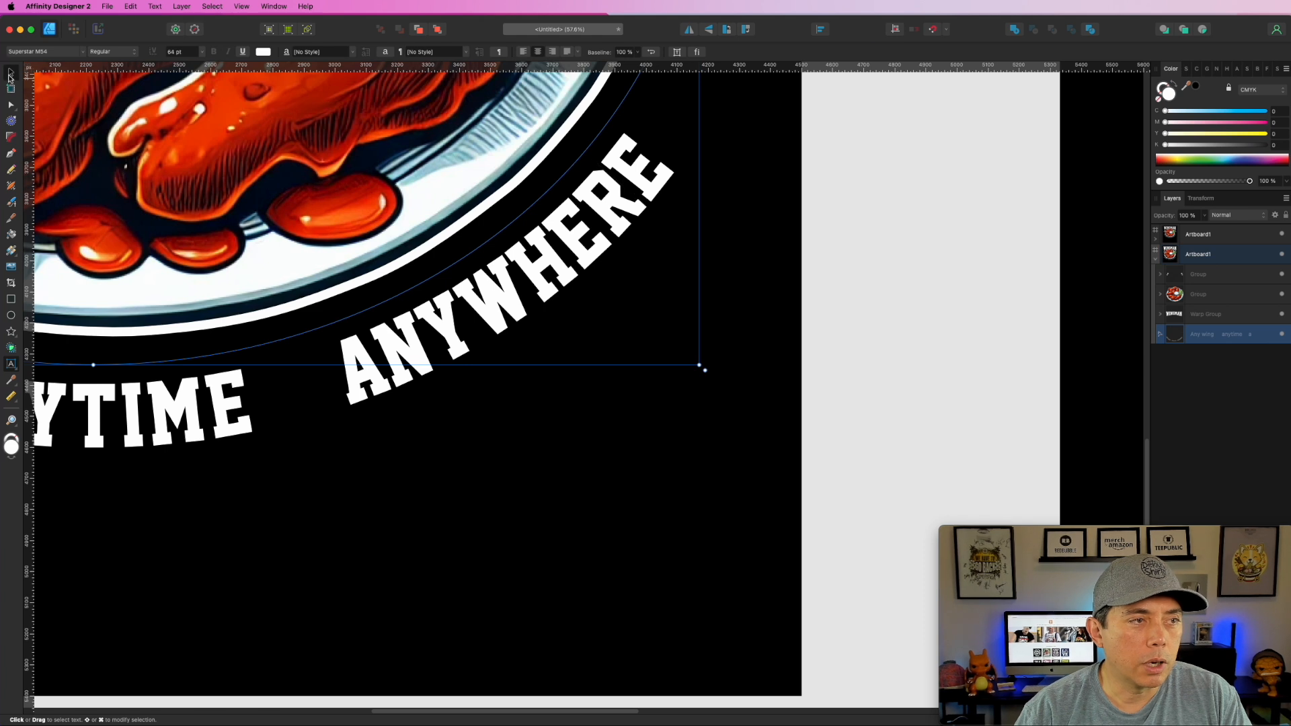
pyautogui.click(10, 73)
pyautogui.click(856, 259)
pyautogui.scroll(-5, 648, 389)
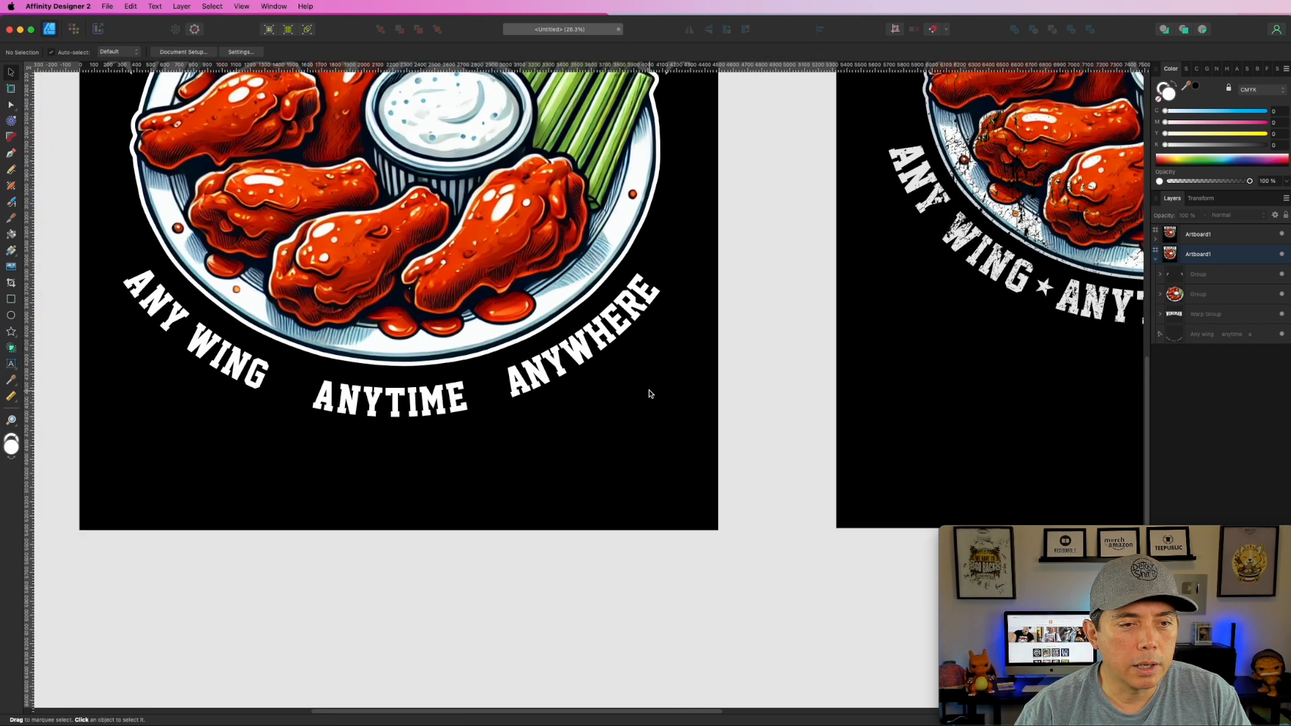
# Lower the baseline of the whole curved slogan so its letters sit closer to the plate's rim, and deselect it
pyautogui.tripleClick(415, 402)
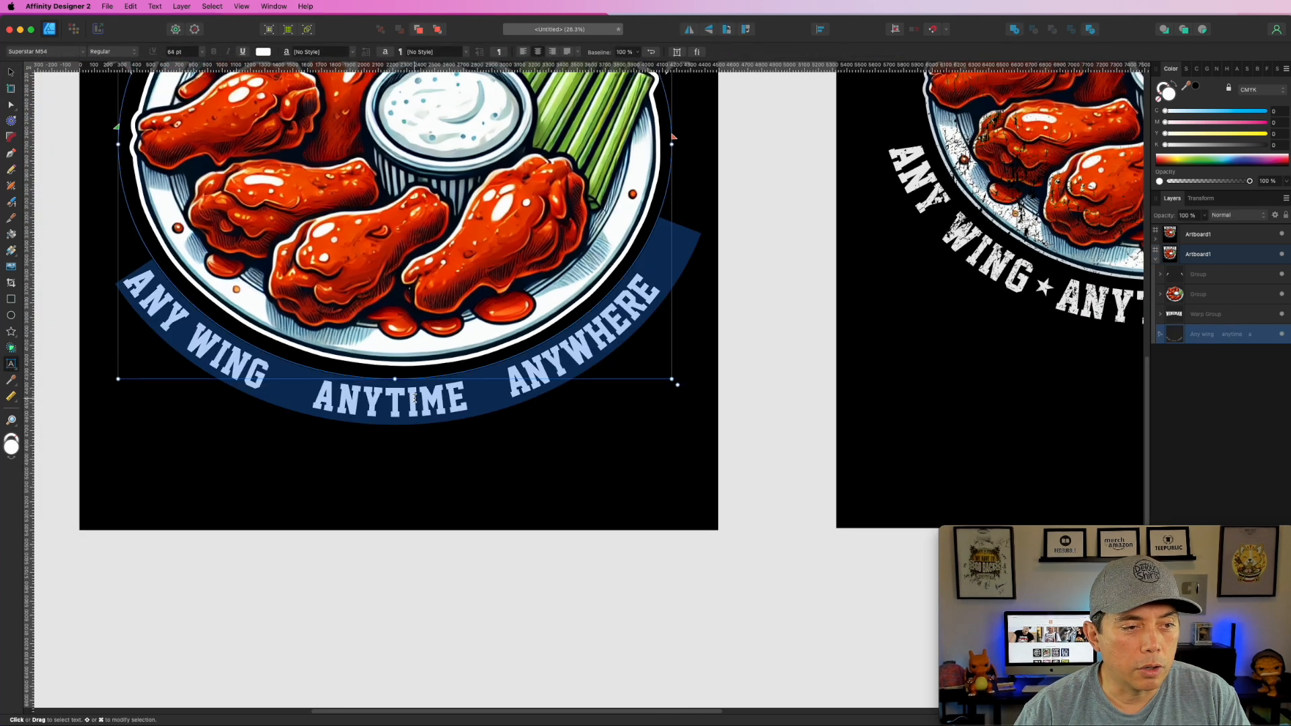
pyautogui.click(636, 52)
pyautogui.moveTo(637, 64); pyautogui.dragTo(618, 63)
pyautogui.click(813, 202)
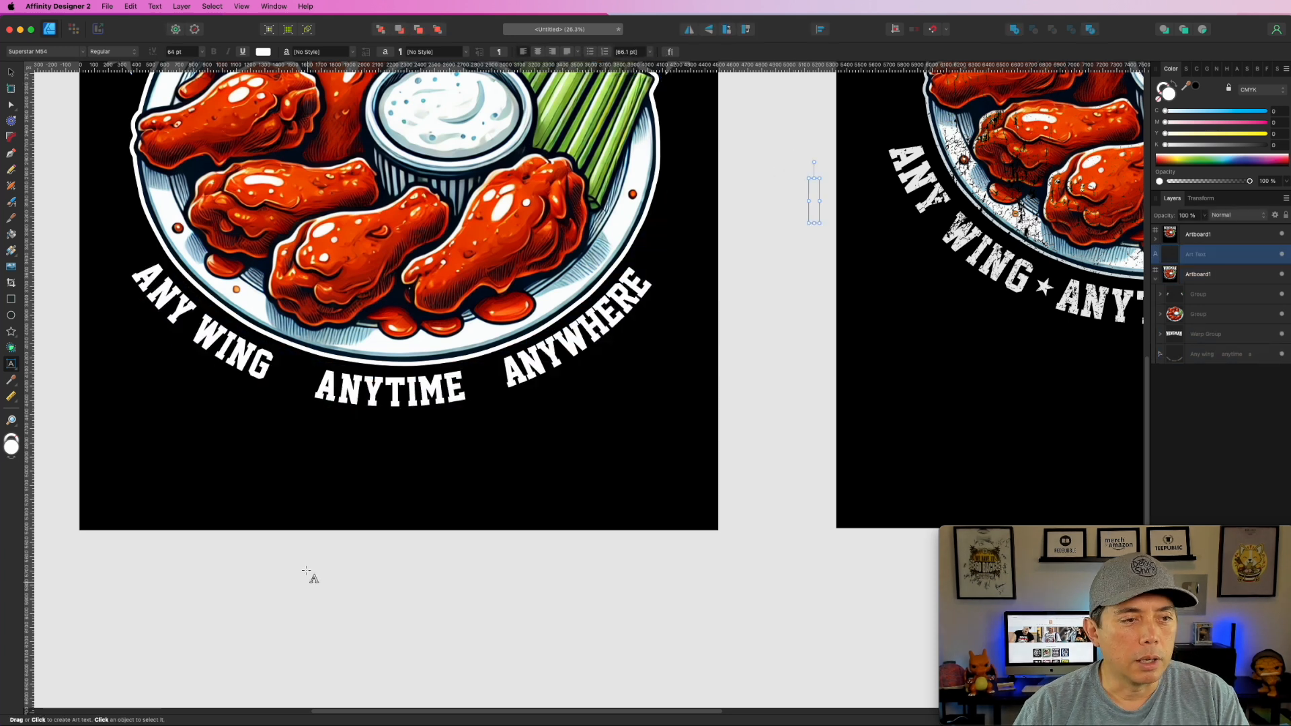
pyautogui.click(12, 72)
pyautogui.click(199, 251)
pyautogui.click(571, 590)
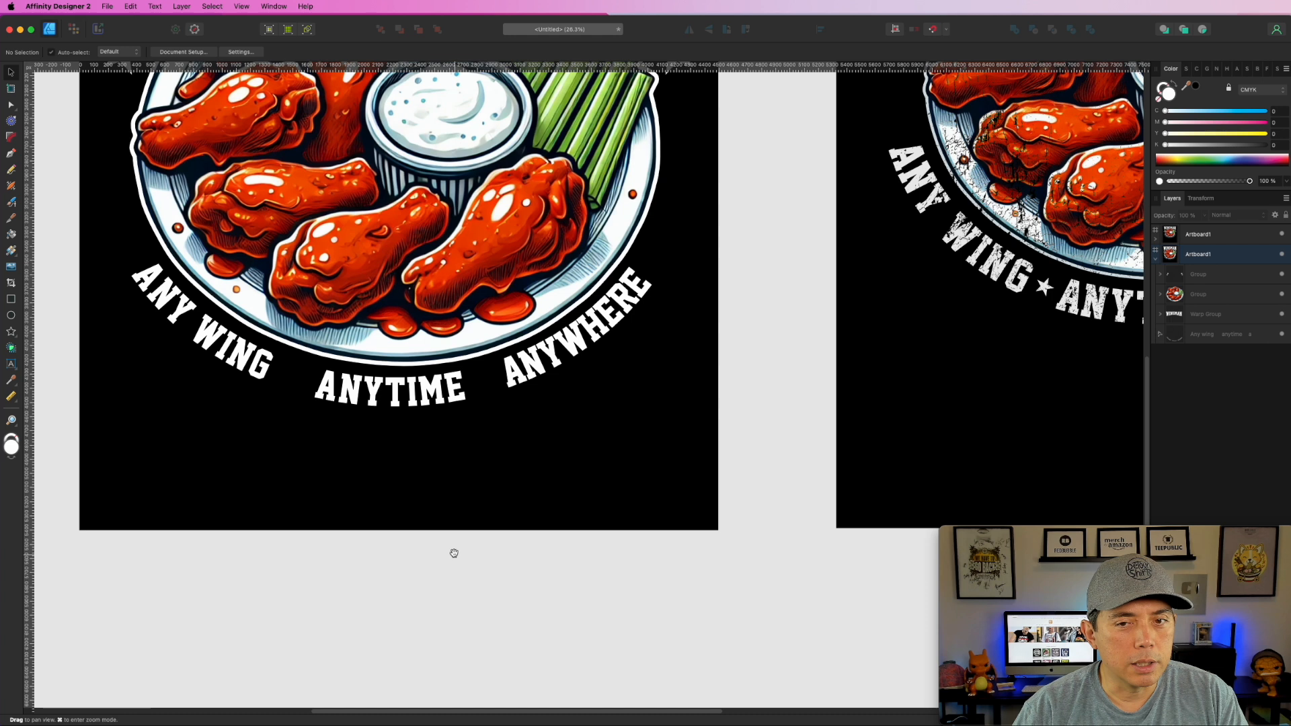
# Draw a small white five-pointed star in the gap between WING and ANYTIME
pyautogui.scroll(5, 452, 679)
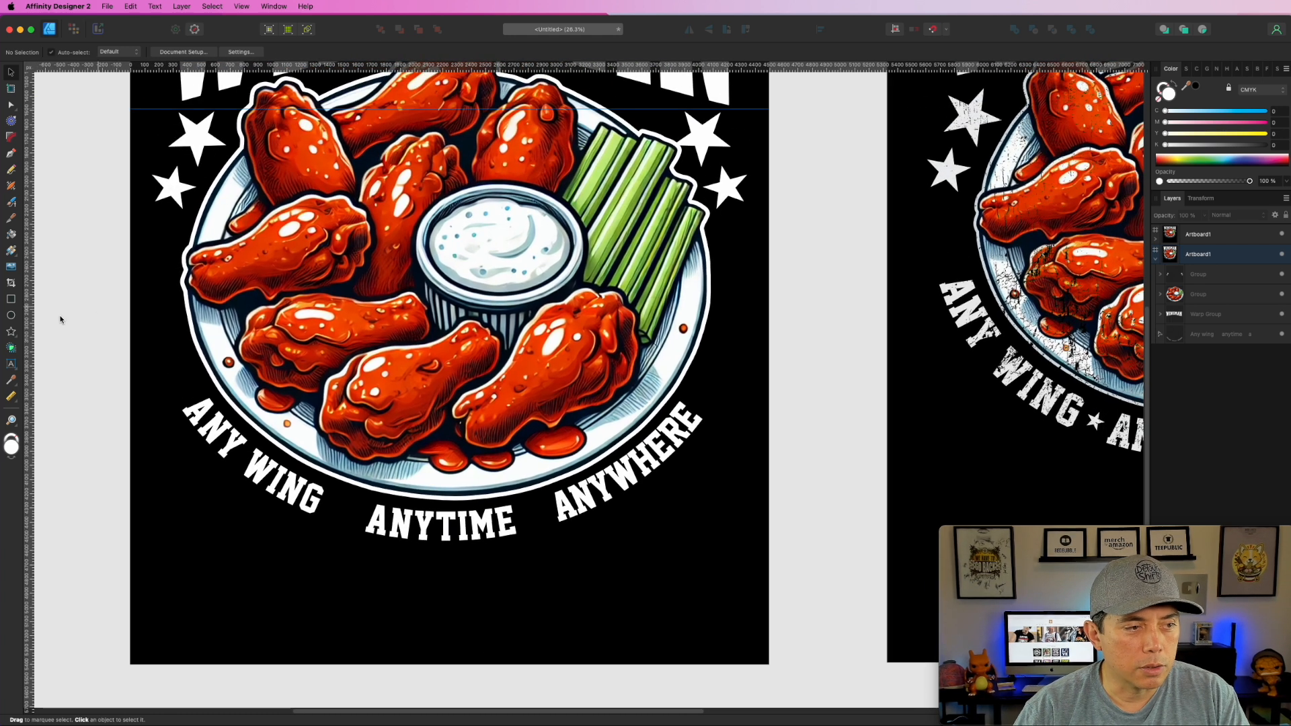
pyautogui.click(10, 331)
pyautogui.moveTo(334, 502); pyautogui.dragTo(368, 538)
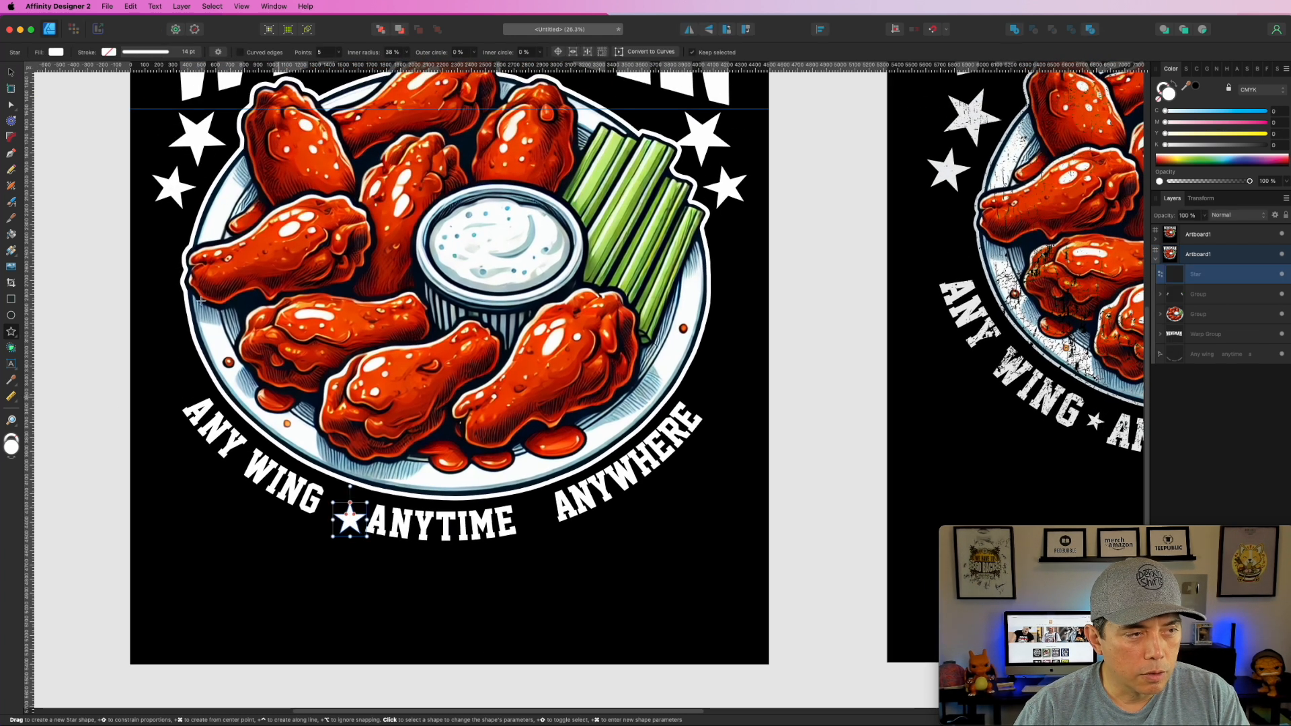
# Tilt the star to follow the curve, place a copy between ANYTIME and ANYWHERE, and fine-tune the first star's placement
pyautogui.click(11, 72)
pyautogui.moveTo(370, 542); pyautogui.dragTo(536, 515)
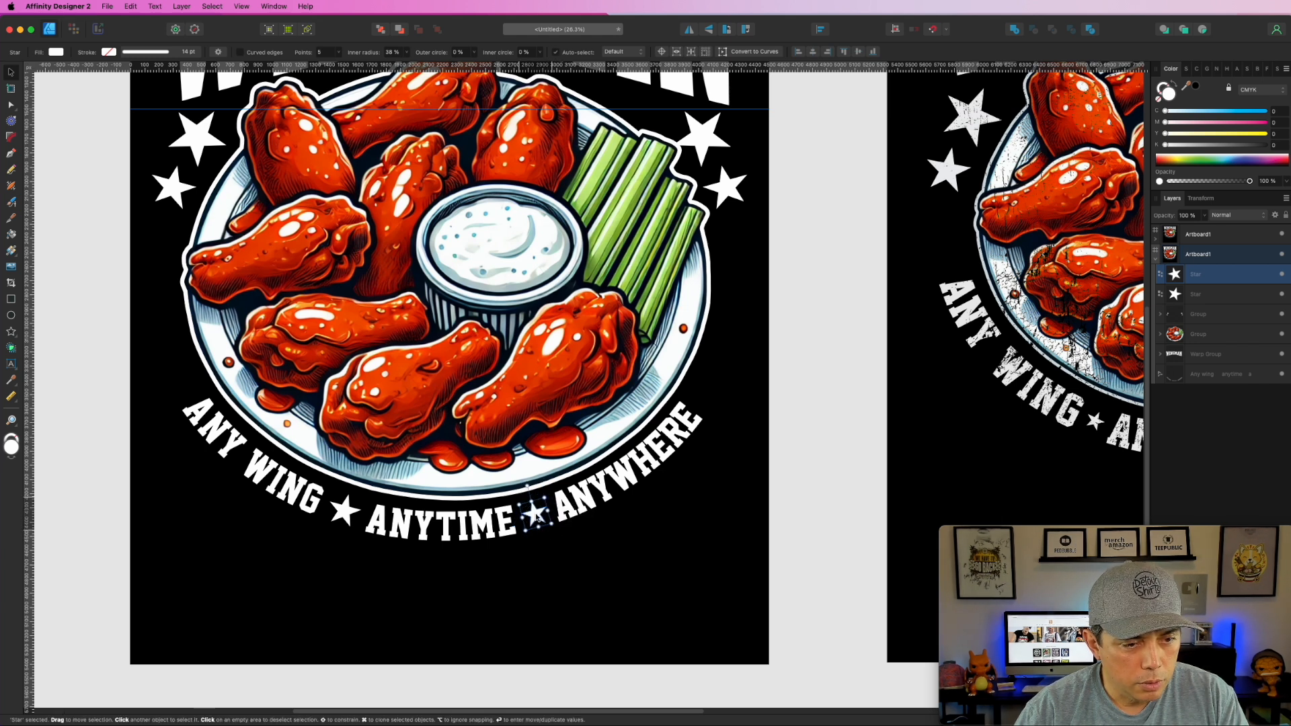
pyautogui.click(341, 511)
pyautogui.moveTo(352, 528); pyautogui.dragTo(347, 514)
pyautogui.click(767, 489)
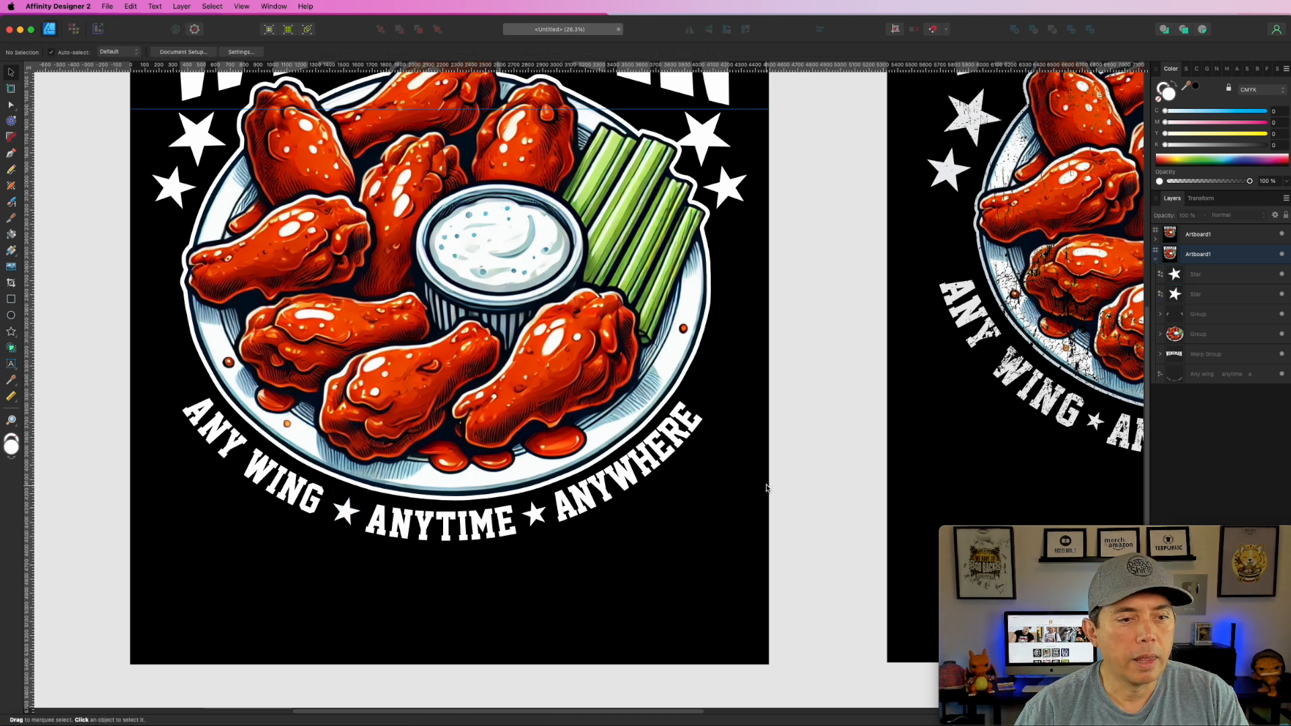
# Compare the design with the distressed version on the second artboard, and switch to the browser's Free Distressed Texture Pack page
pyautogui.scroll(-3, 766, 489)
pyautogui.hscroll(5, 682, 167)
pyautogui.scroll(-1, 683, 167)
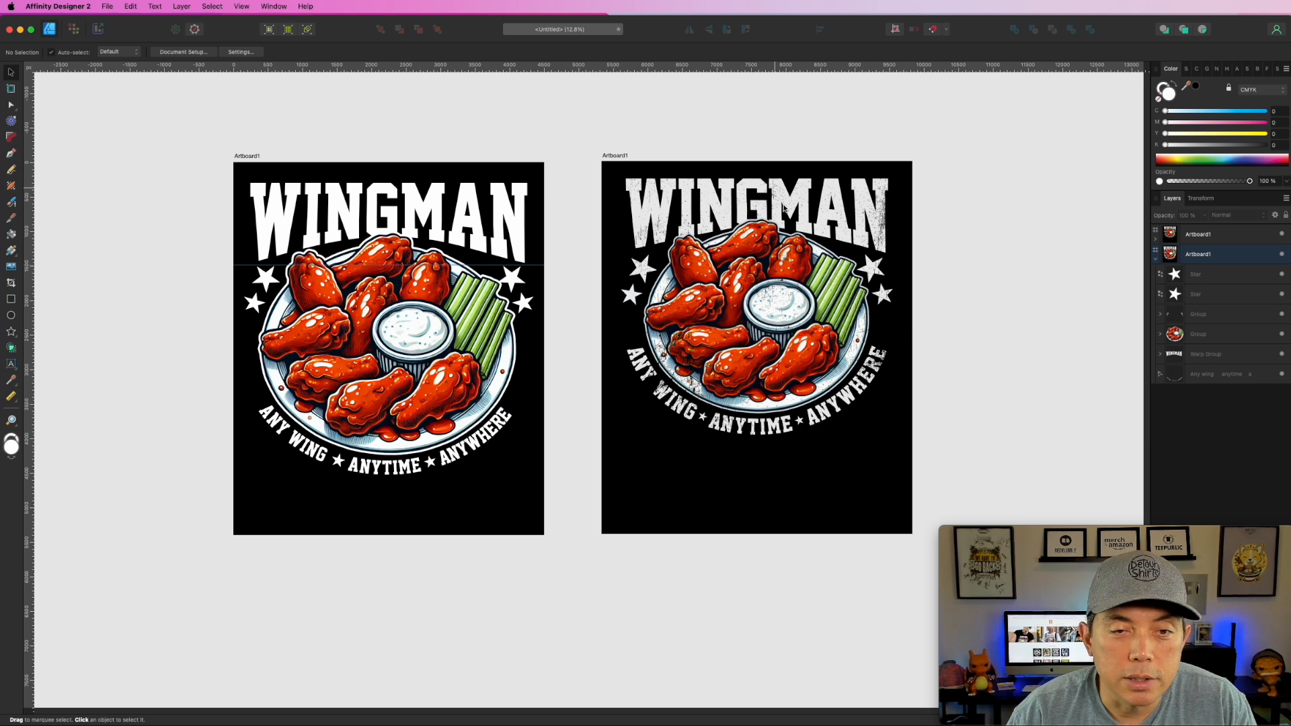
pyautogui.scroll(5, 866, 294)
pyautogui.scroll(-4, 866, 294)
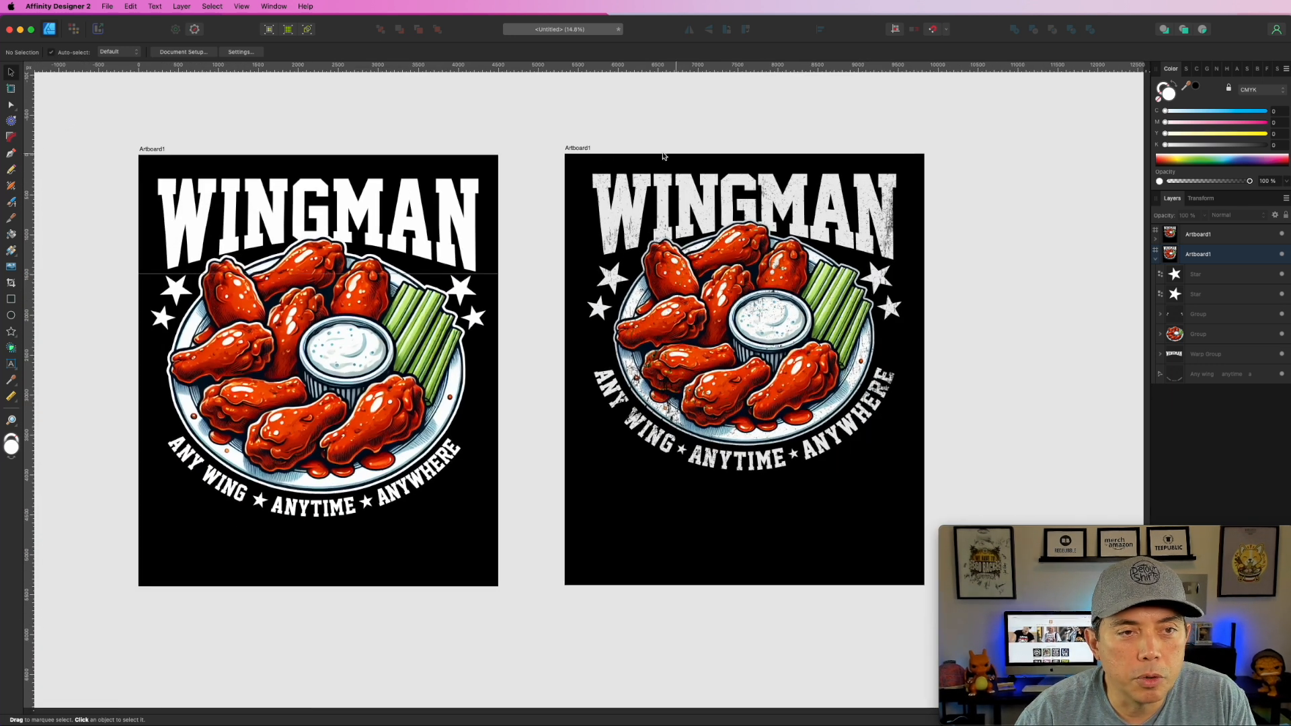
pyautogui.click(582, 146)
pyautogui.scroll(-1, 822, 312)
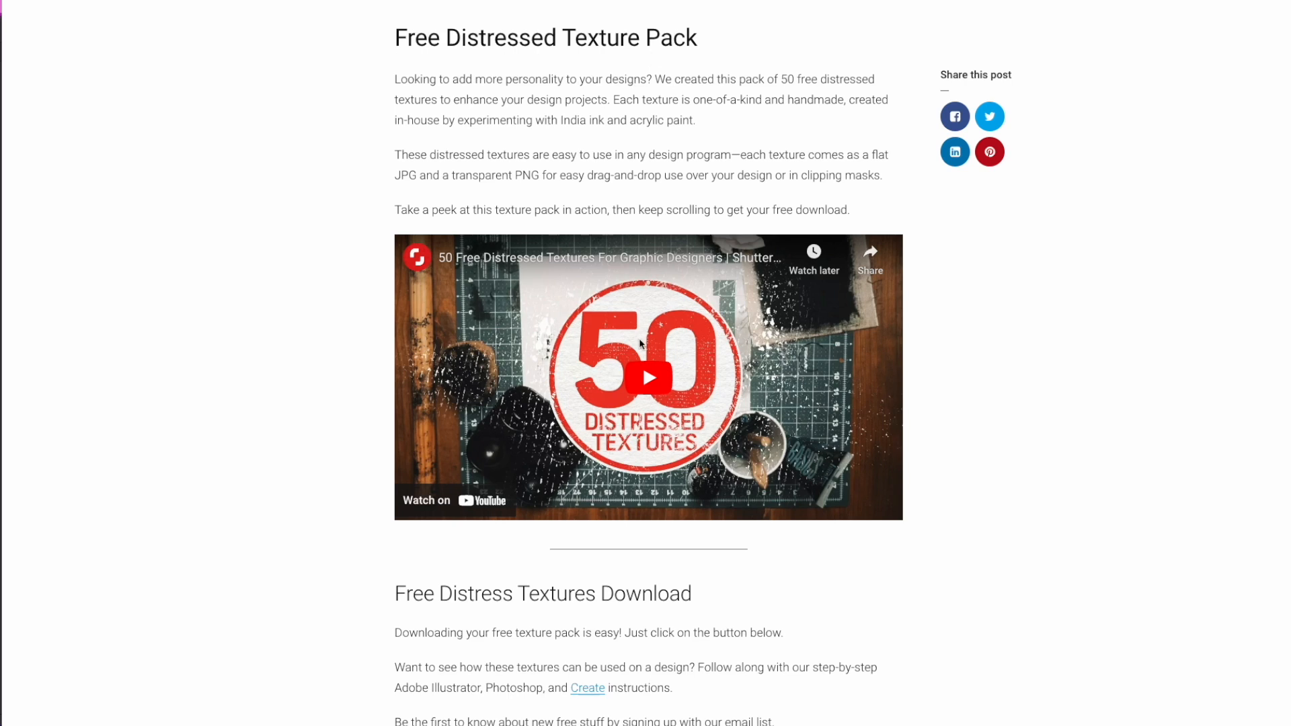
# Check the texture pack's download section, switch back to Affinity Designer, and expand the layers of the distressed artboard and its group
pyautogui.scroll(-6, 640, 343)
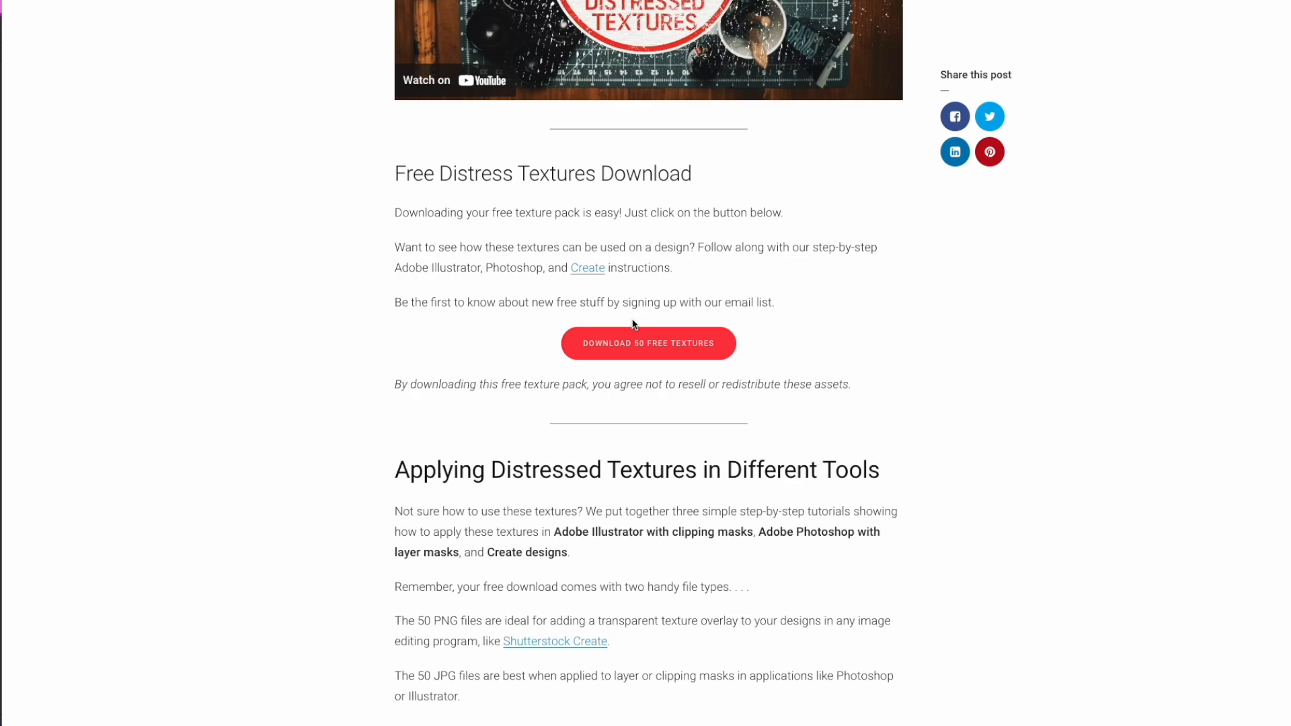
pyautogui.scroll(-1, 632, 325)
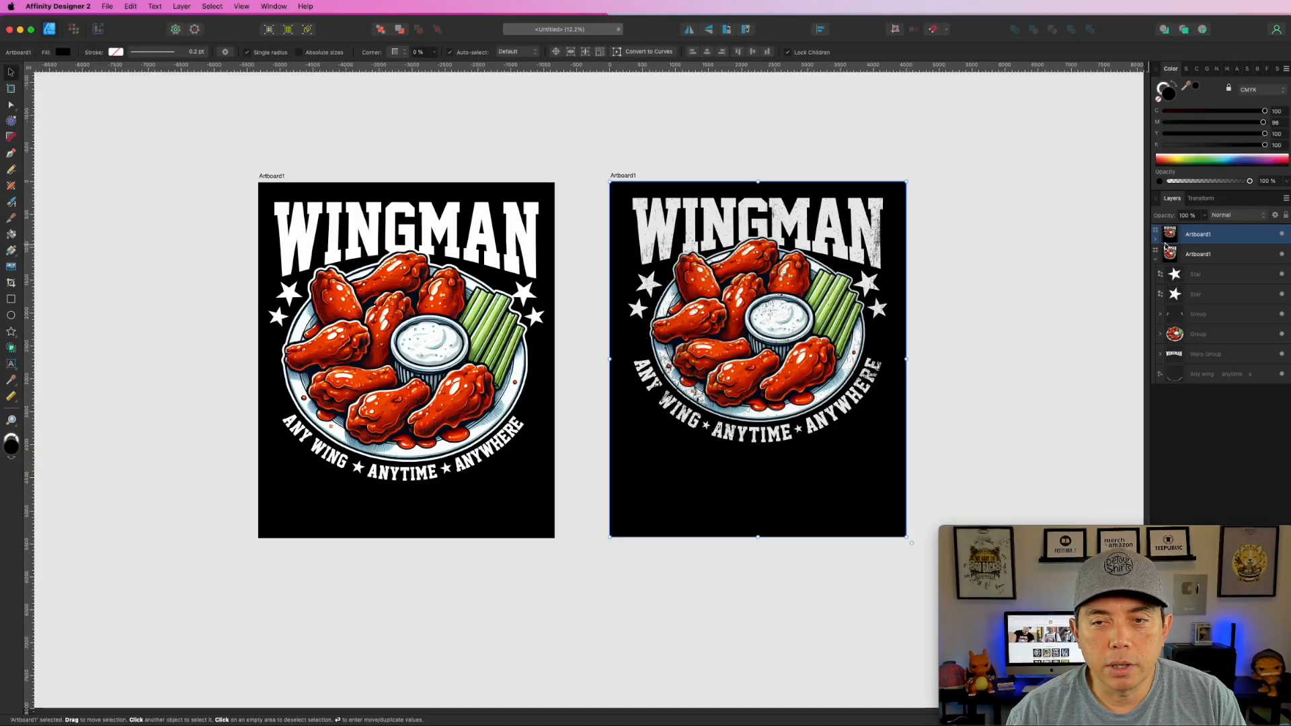
pyautogui.click(1155, 242)
pyautogui.click(1160, 255)
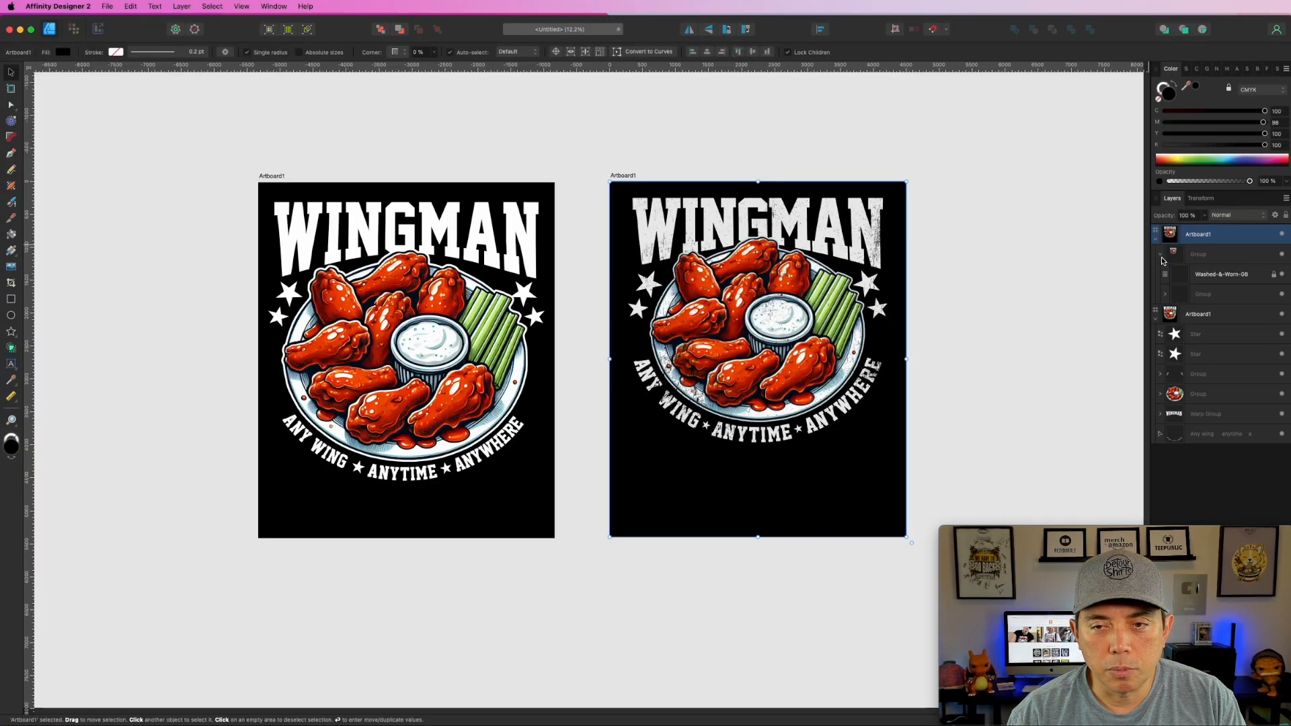
# Duplicate the locked Washed-&-Worn texture and move the copy out of its artboard onto the empty canvas beside the undistressed design
pyautogui.click(1242, 281)
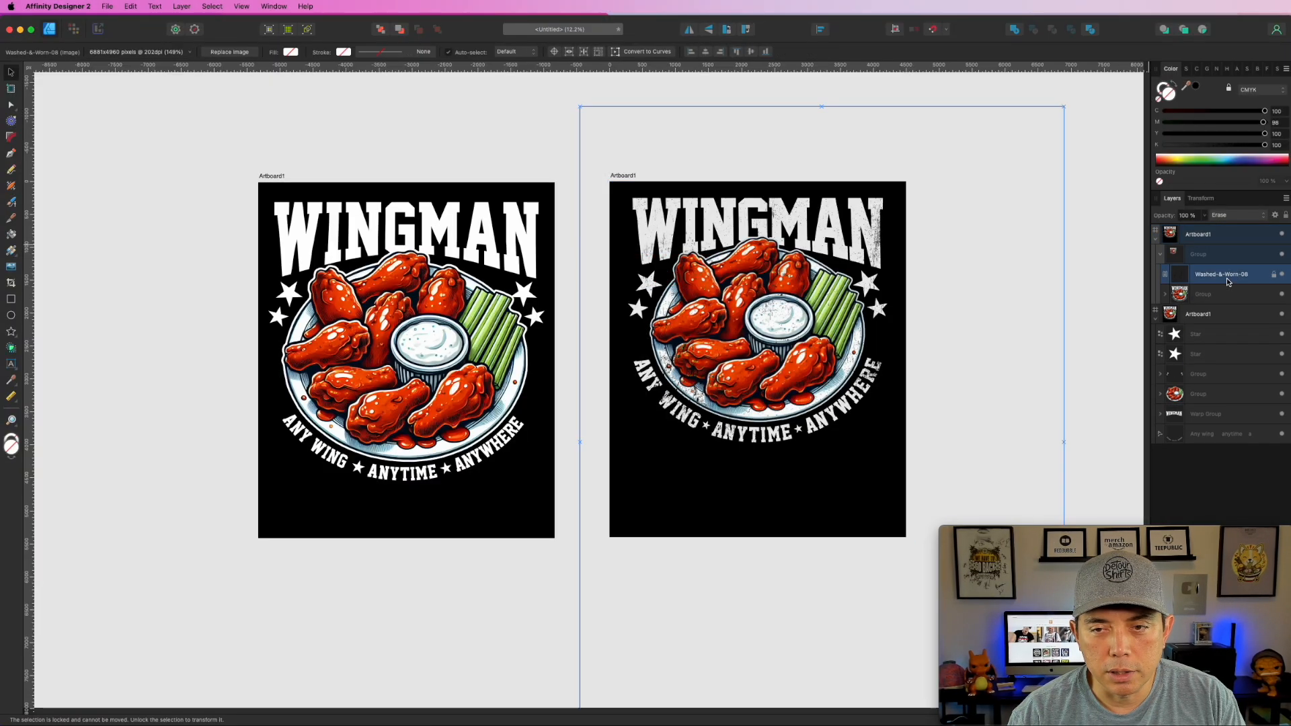
pyautogui.scroll(-5, 998, 348)
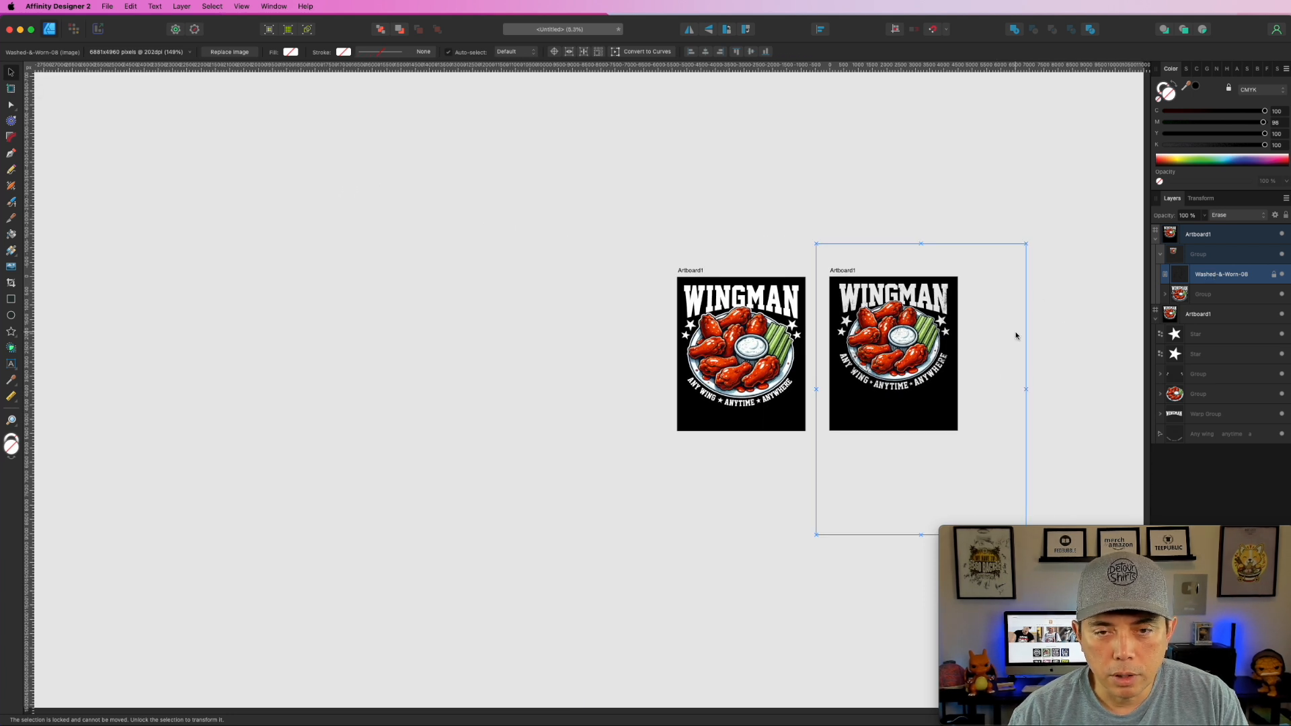
pyautogui.press('super+j')
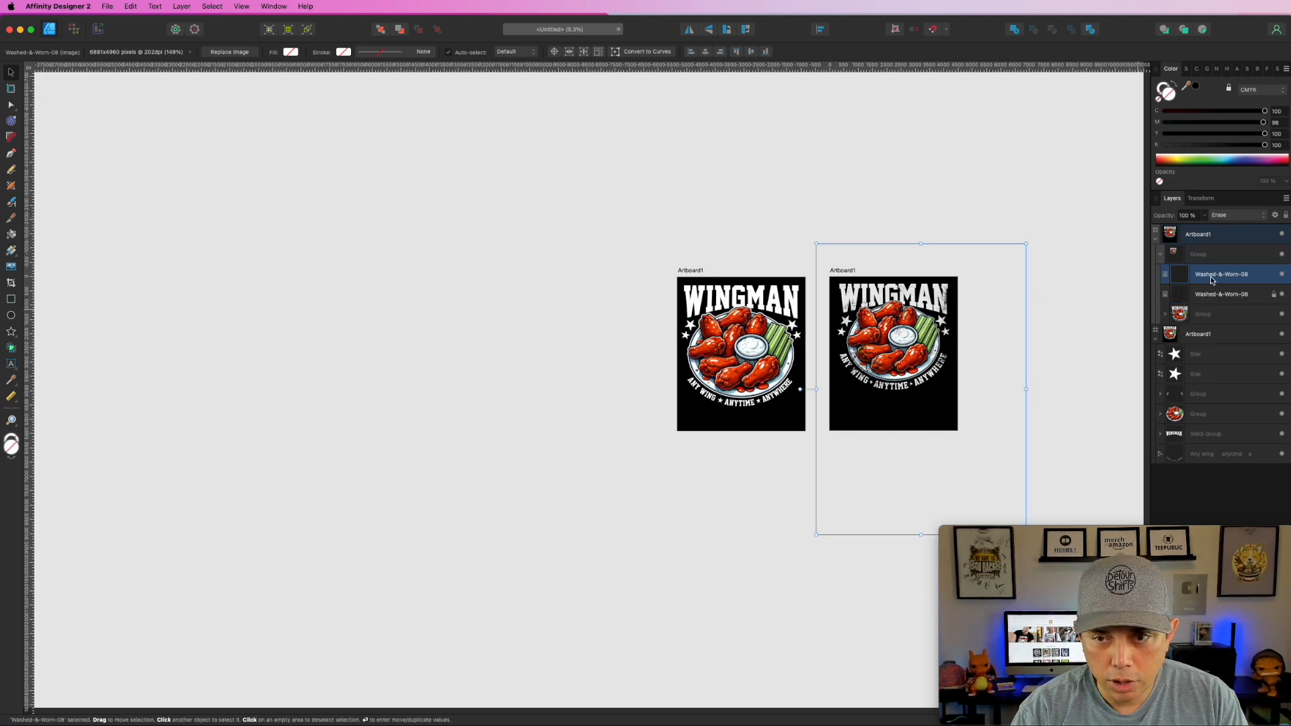
pyautogui.moveTo(1212, 281); pyautogui.dragTo(1212, 232)
pyautogui.moveTo(1011, 347); pyautogui.dragTo(632, 350)
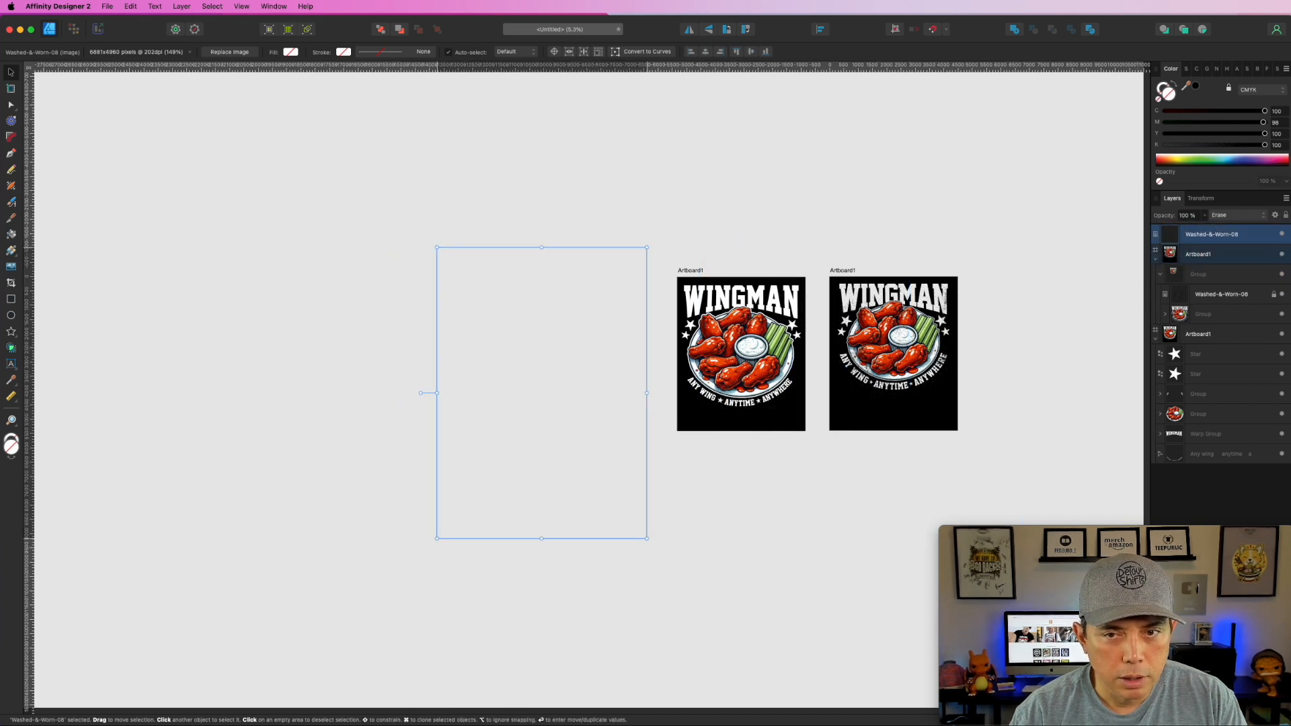
# Set the texture copy's blend mode to Normal, deselect it, and inspect its scratches and specks up close
pyautogui.click(1248, 217)
pyautogui.click(1240, 11)
pyautogui.click(627, 159)
pyautogui.scroll(5, 576, 404)
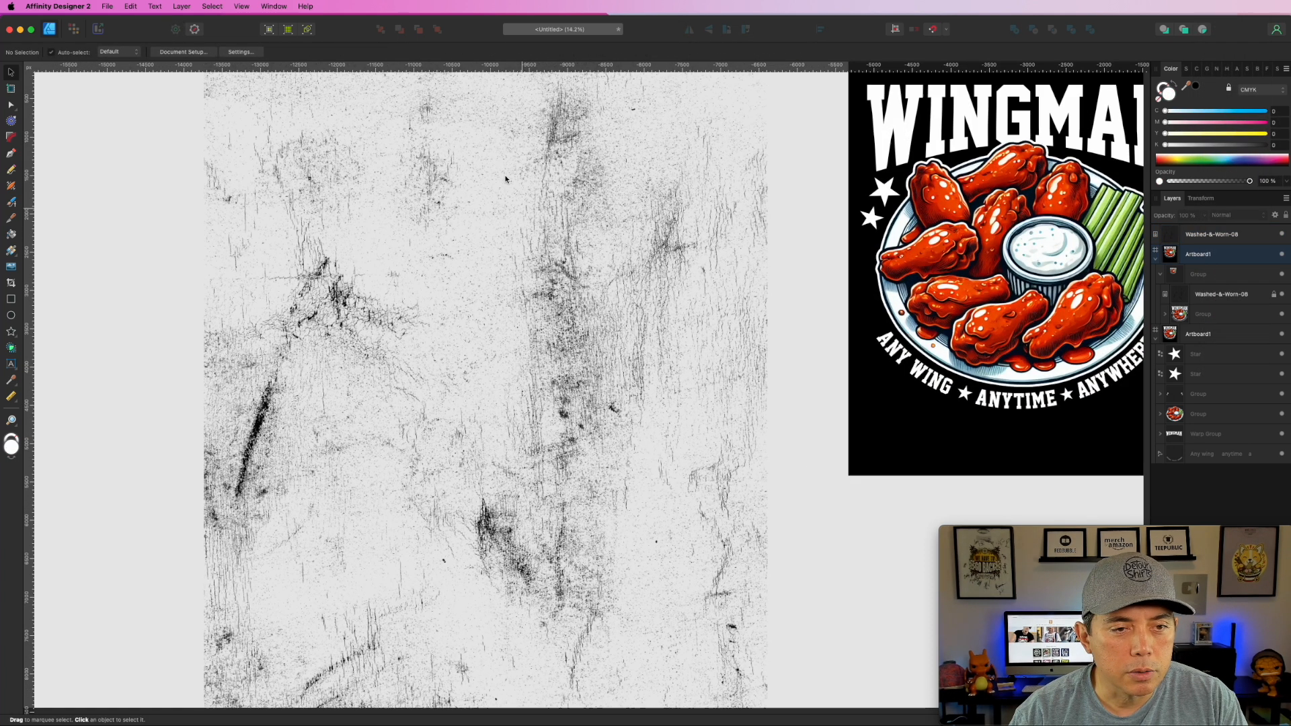
pyautogui.scroll(-3, 675, 477)
# Place the texture copy over the undistressed WINGMAN artboard so it covers the whole design, and check its placement up close
pyautogui.moveTo(755, 181); pyautogui.dragTo(550, 159)
pyautogui.moveTo(385, 313); pyautogui.dragTo(617, 304)
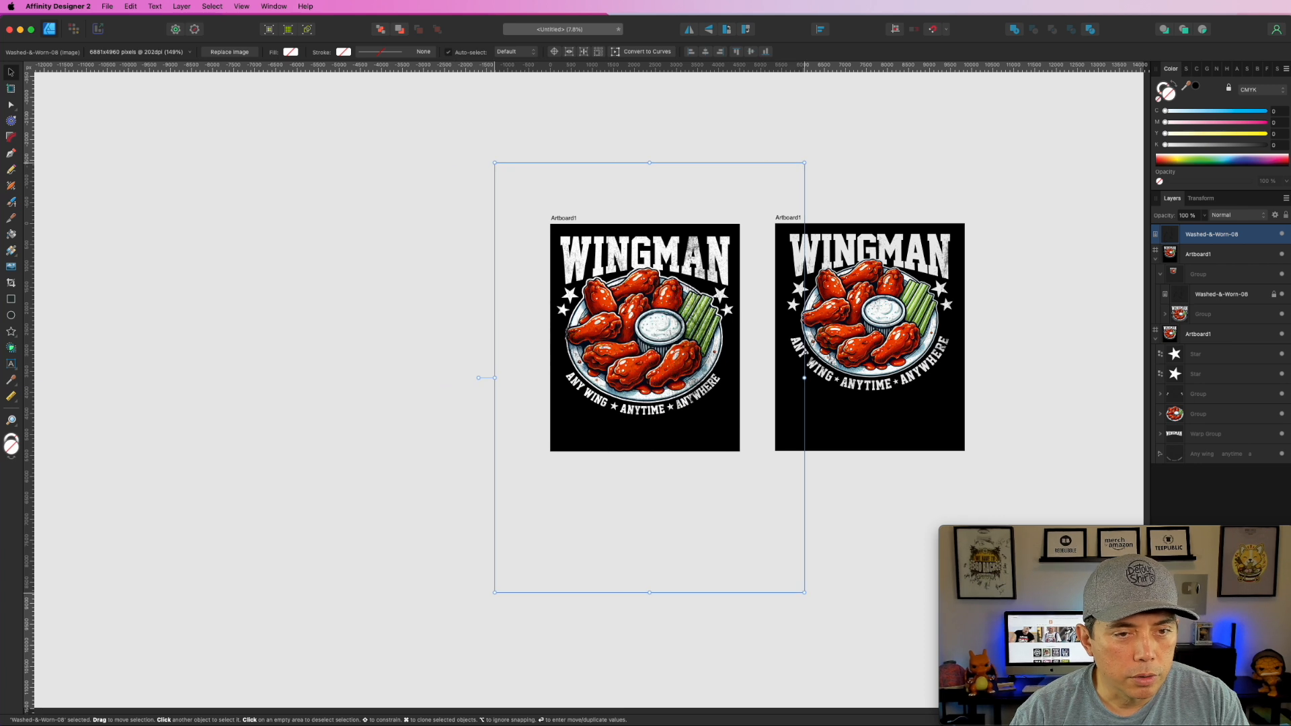
pyautogui.moveTo(686, 296); pyautogui.dragTo(702, 295)
pyautogui.scroll(5, 636, 375)
pyautogui.scroll(3, 636, 374)
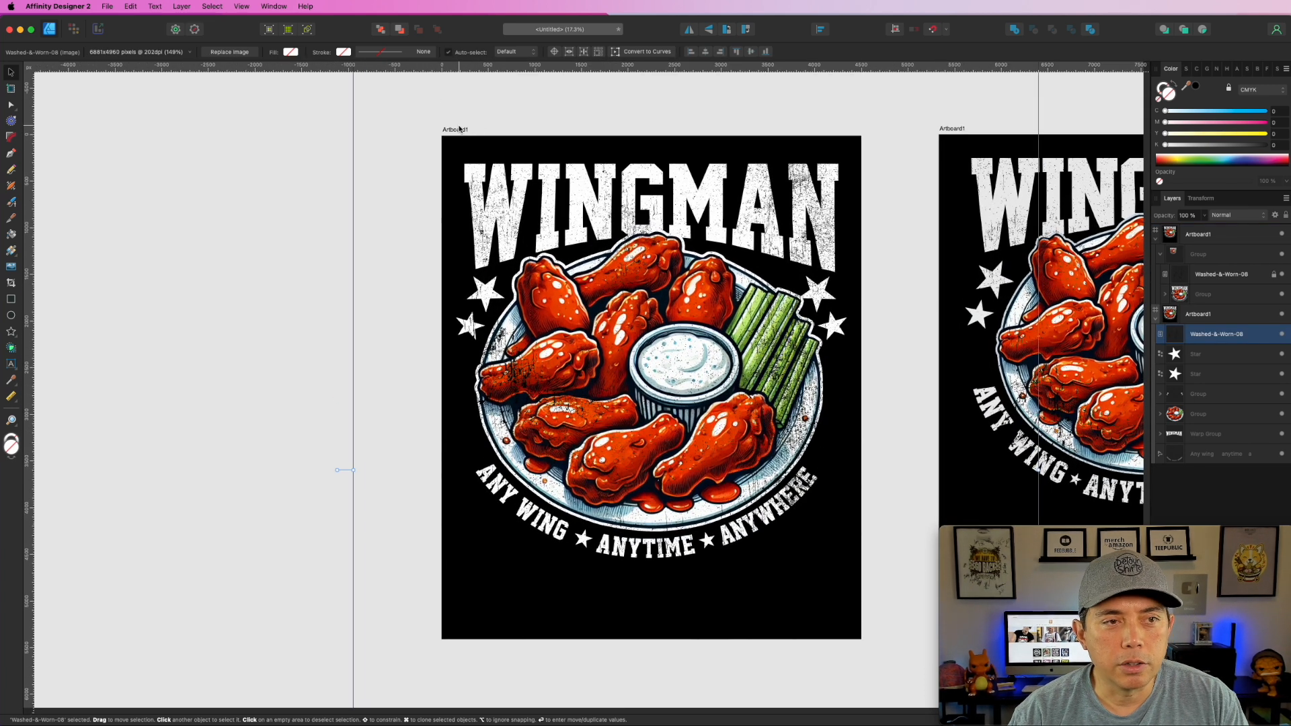
# Remove the newly textured artboard's fill to check the black texture on transparency, and set the fill back to black
pyautogui.click(455, 129)
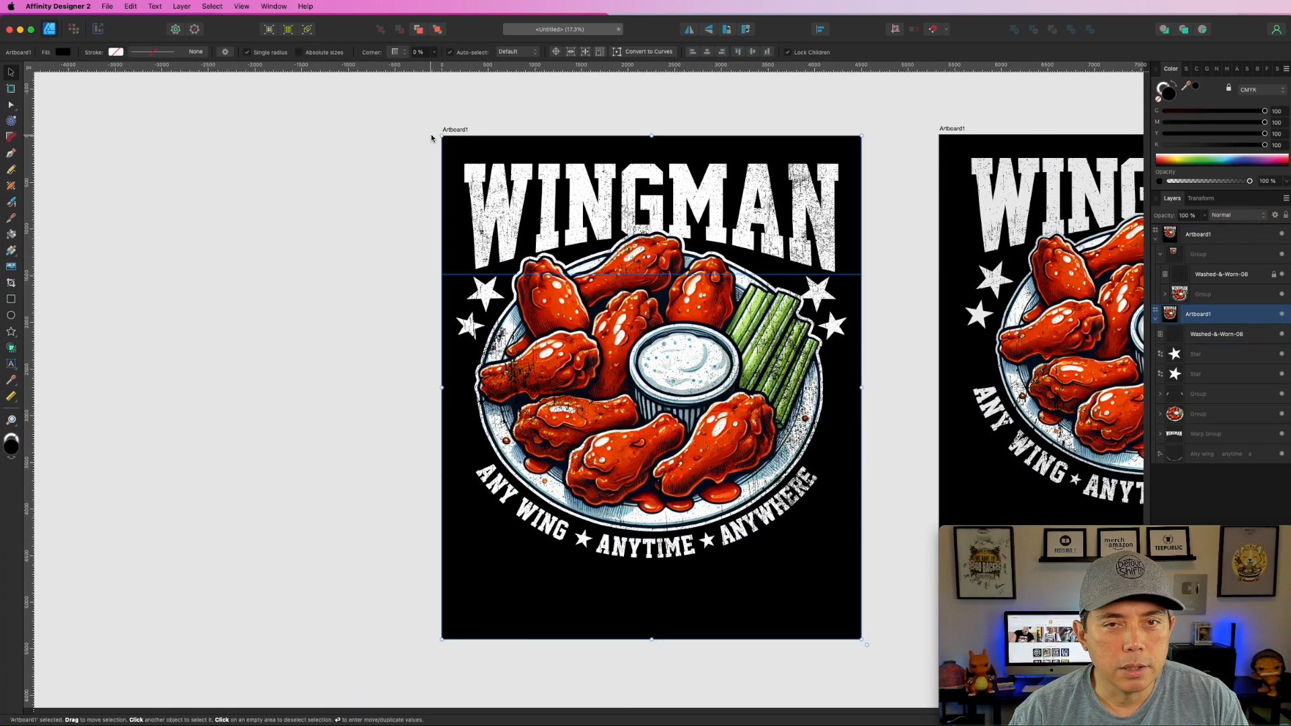
pyautogui.click(1158, 100)
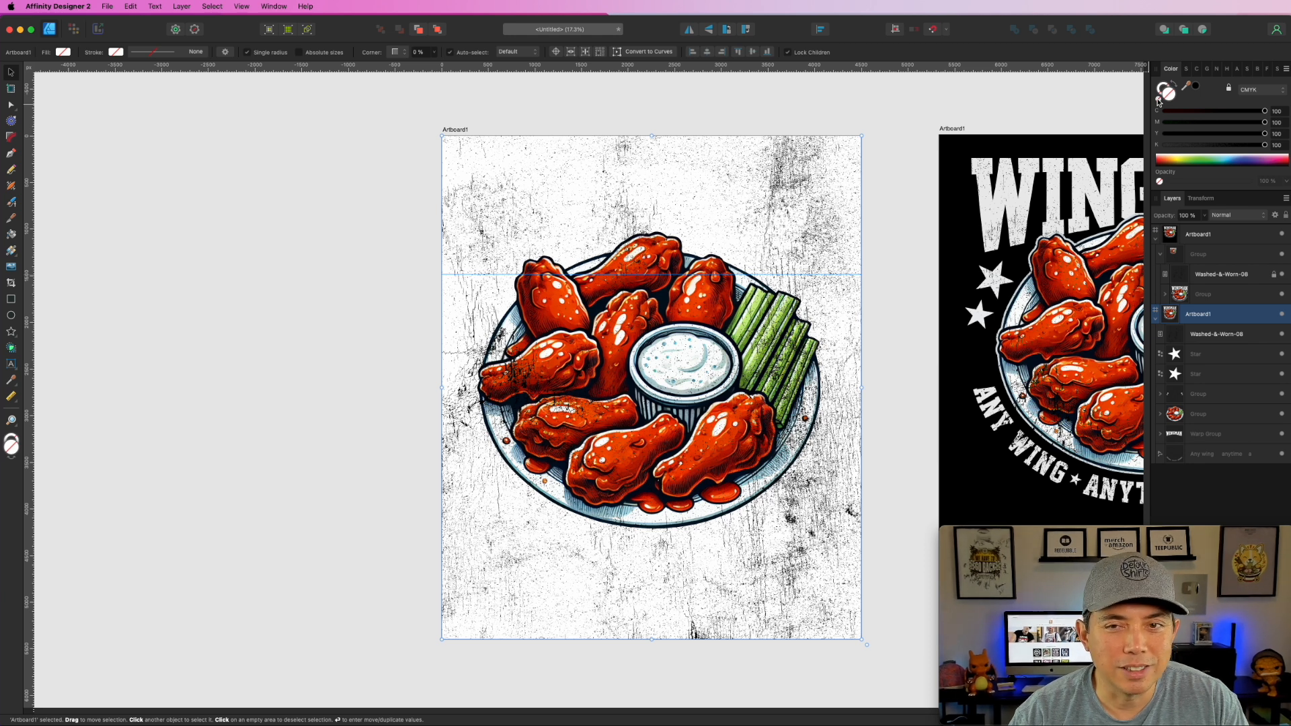
pyautogui.click(1194, 88)
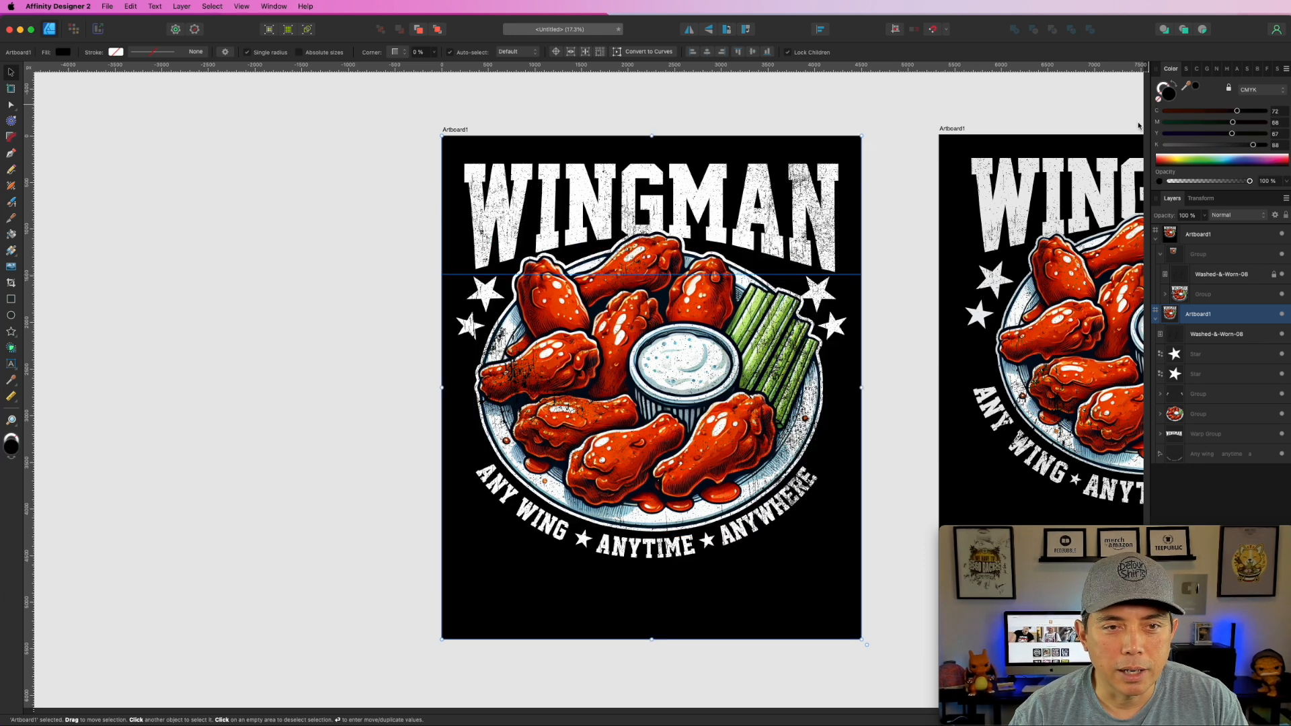
# Group all the artwork layers beneath the texture, from the top star down to the curved slogan
pyautogui.click(1222, 336)
pyautogui.click(1204, 357)
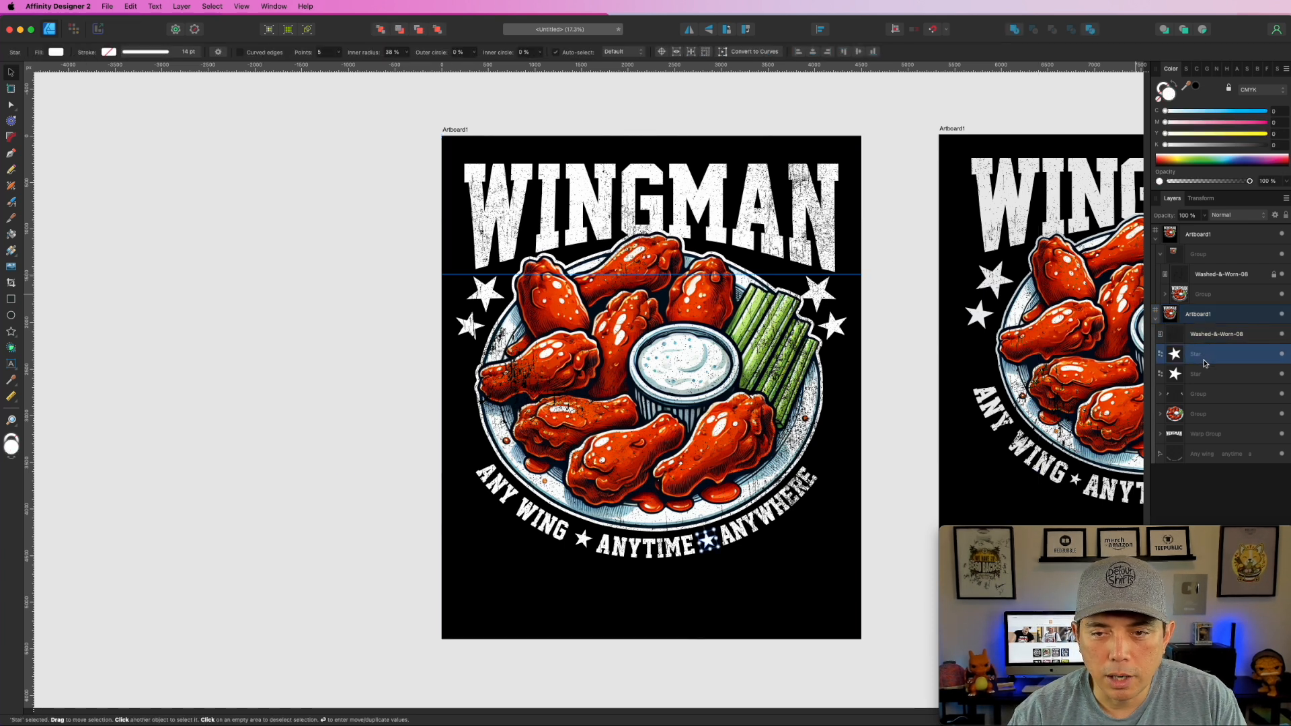
pyautogui.keyDown('shift'); pyautogui.click(1204, 458); pyautogui.keyUp('shift')
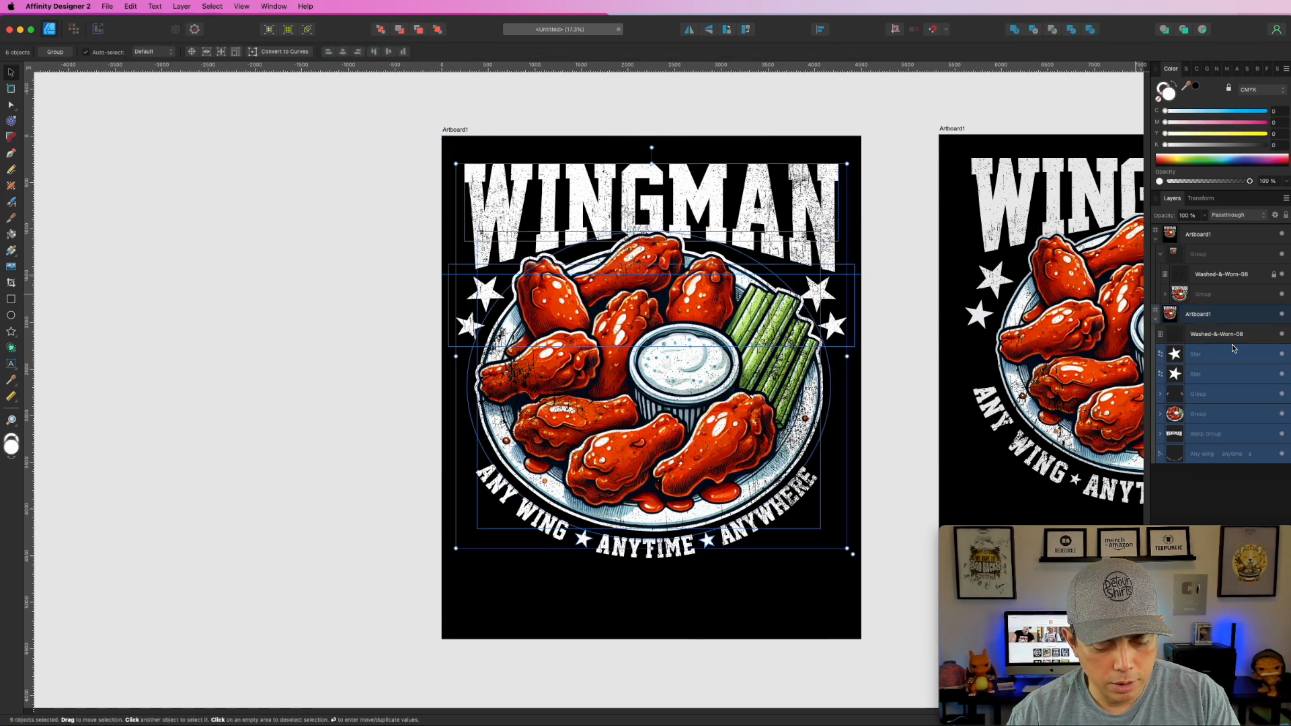
pyautogui.press('super+g')
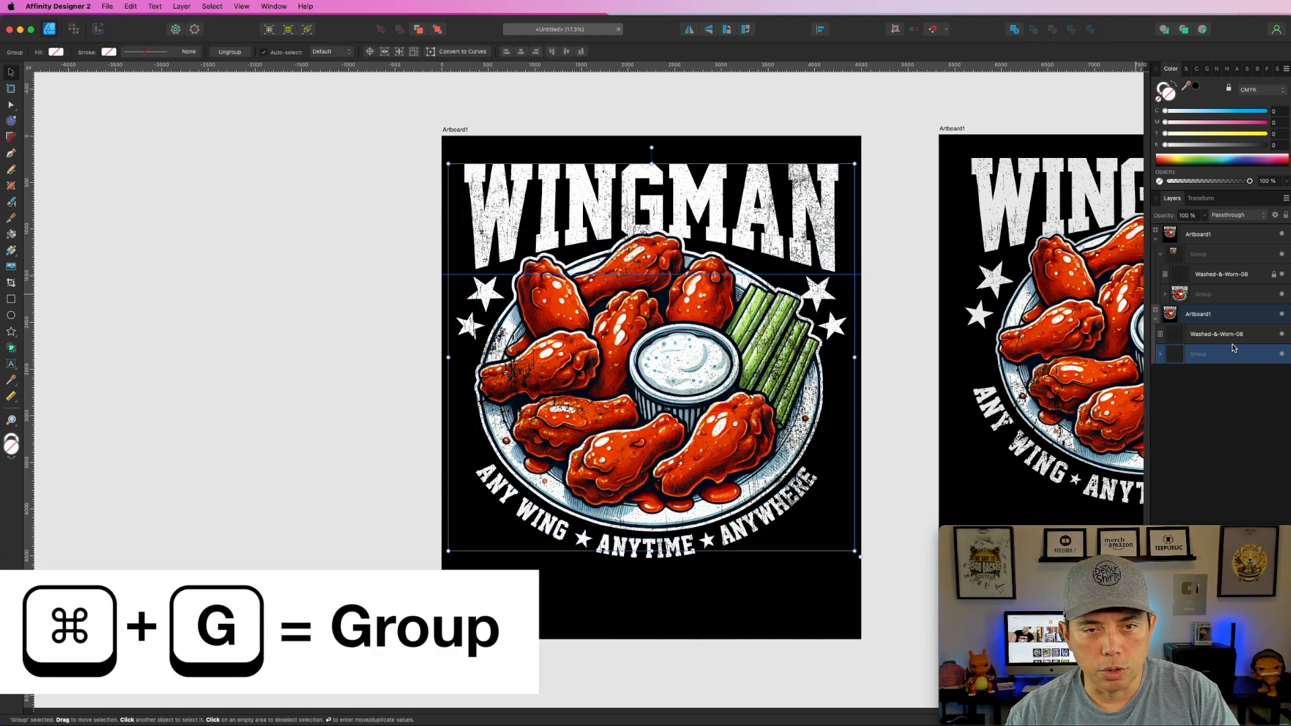
# Group the texture together with the artwork group, and set the texture's blend mode to Erase inside it
pyautogui.click(1228, 336)
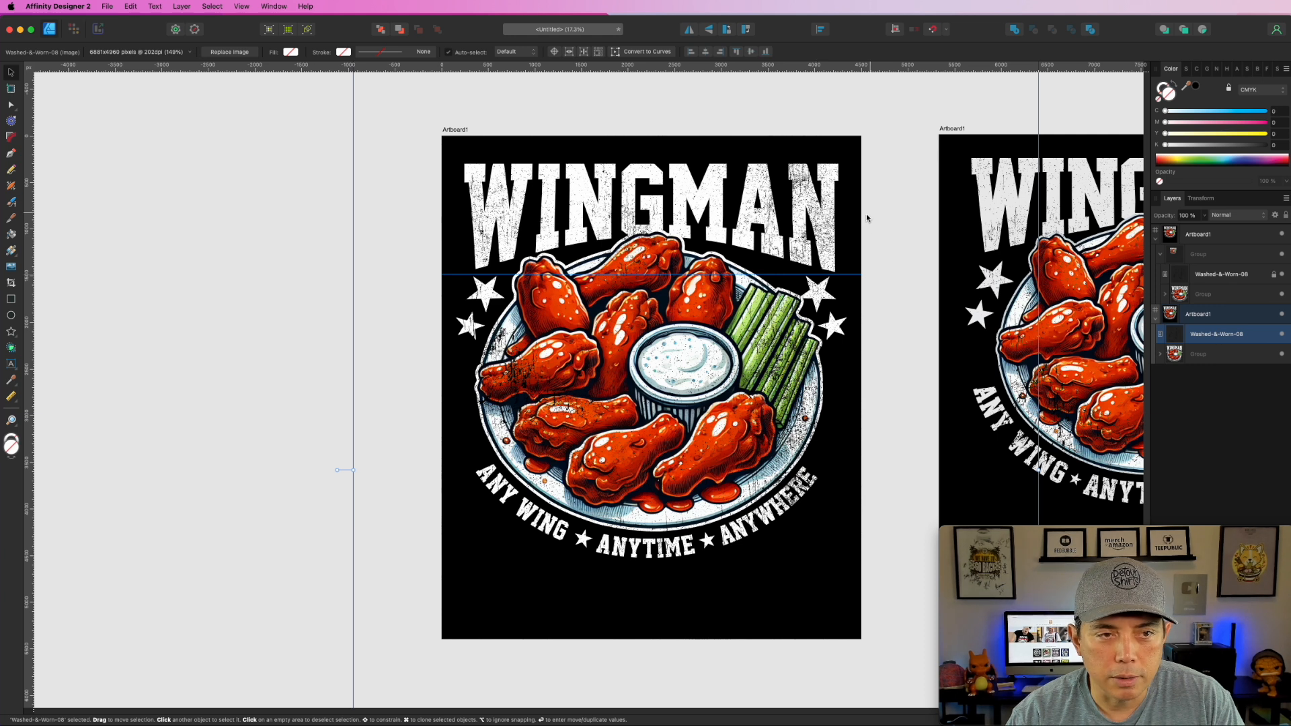
pyautogui.keyDown('shift'); pyautogui.click(1211, 355); pyautogui.keyUp('shift')
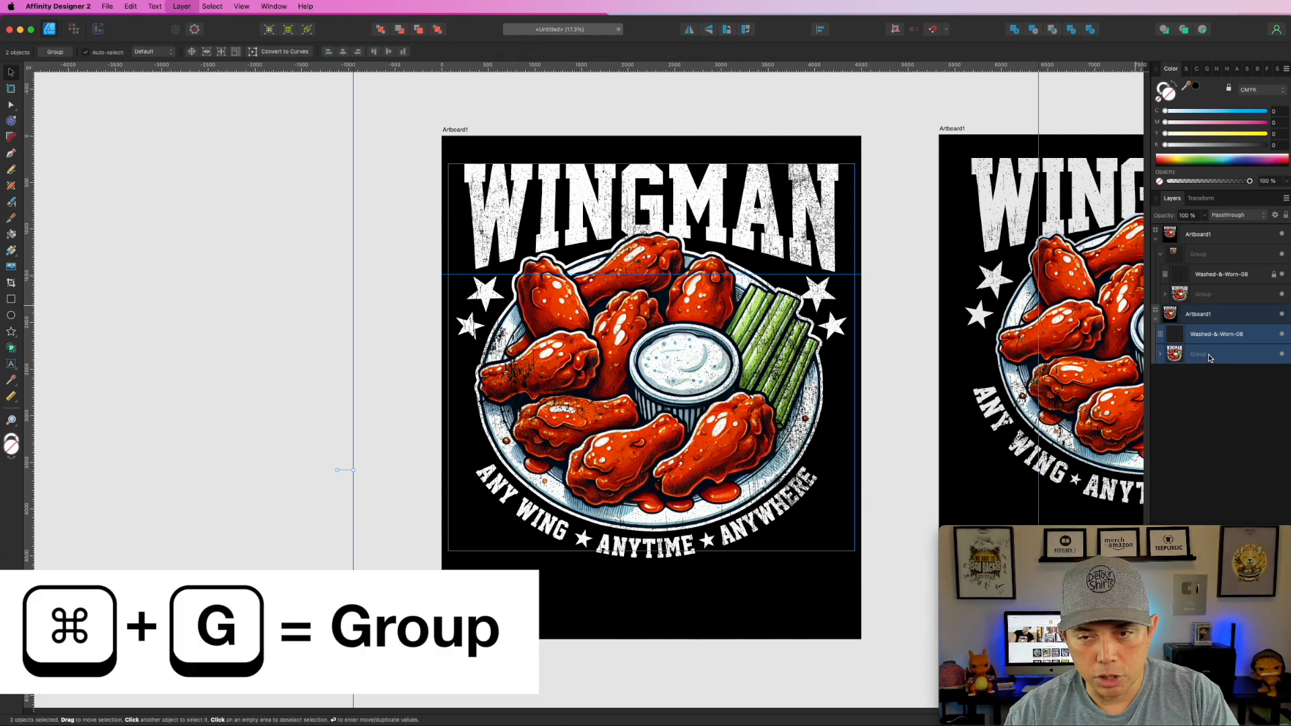
pyautogui.press('super+g')
pyautogui.click(1159, 335)
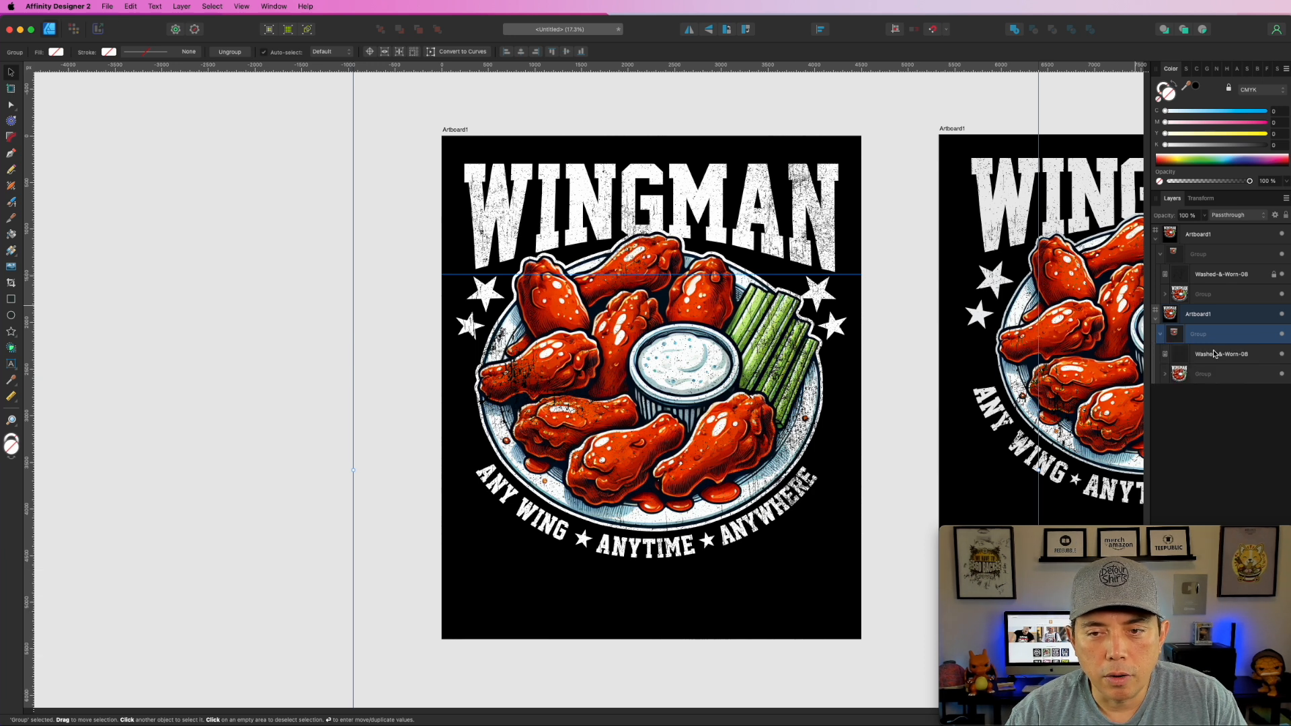
pyautogui.click(1227, 361)
pyautogui.click(1237, 215)
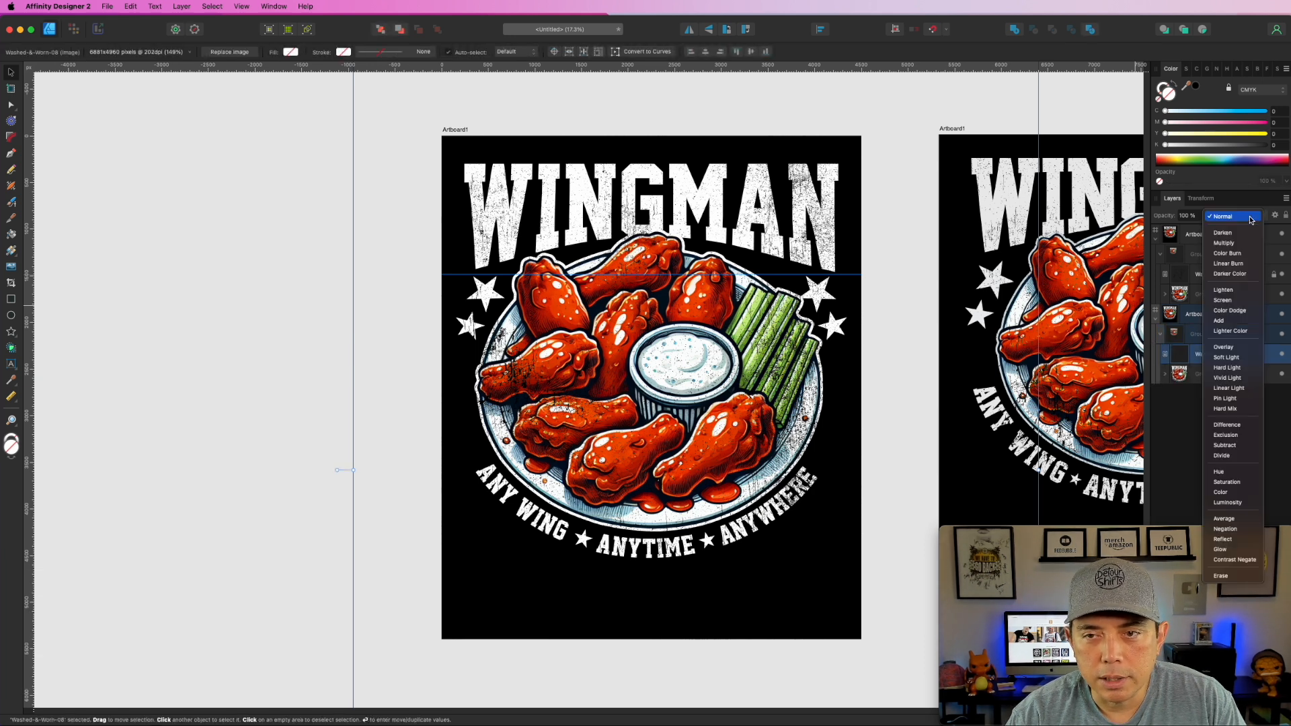
pyautogui.click(1221, 576)
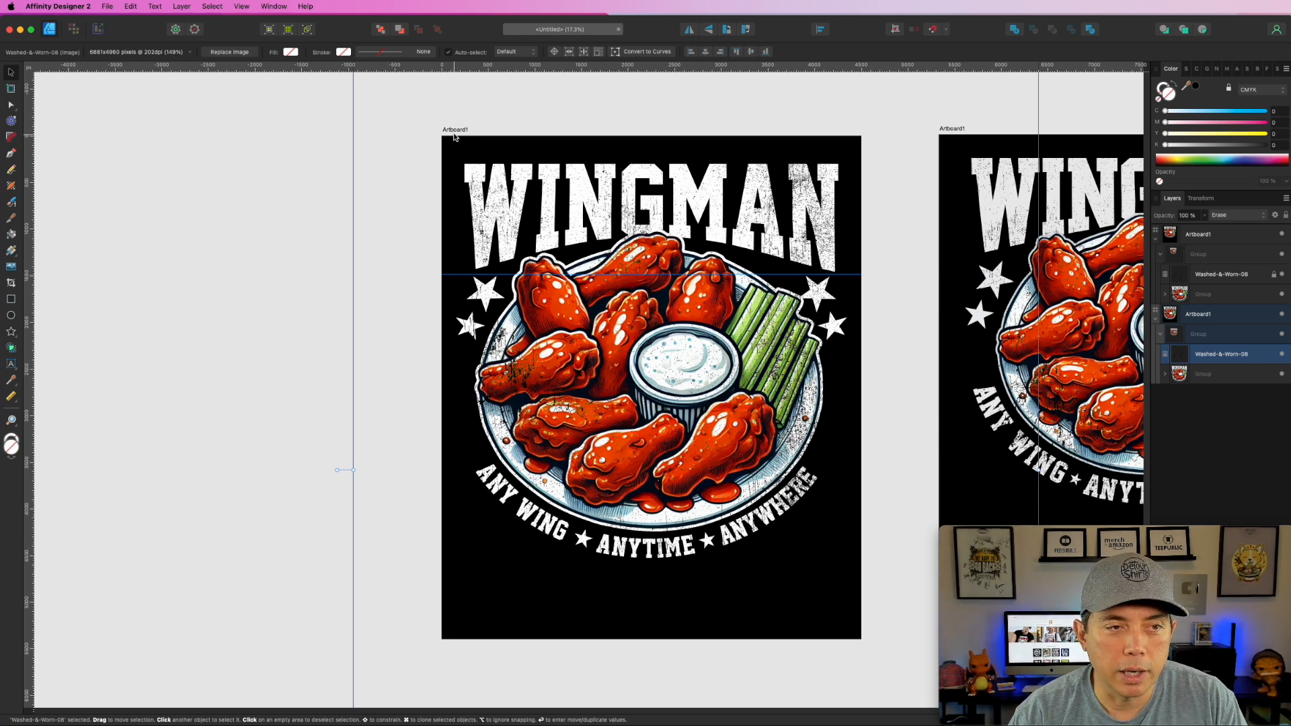
# Clear the first artboard's fill, and recolor the artboard purple with C 72, M 68, Y 6 and K 0
pyautogui.click(455, 130)
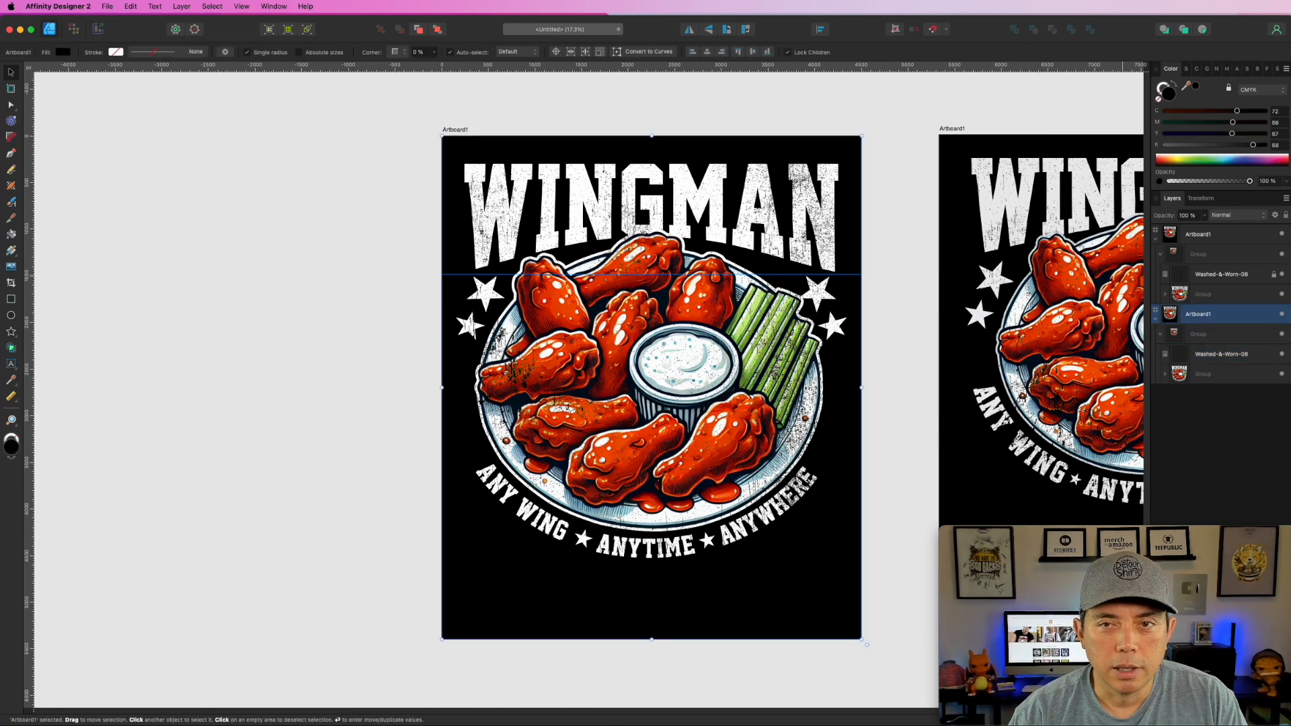
pyautogui.click(1157, 99)
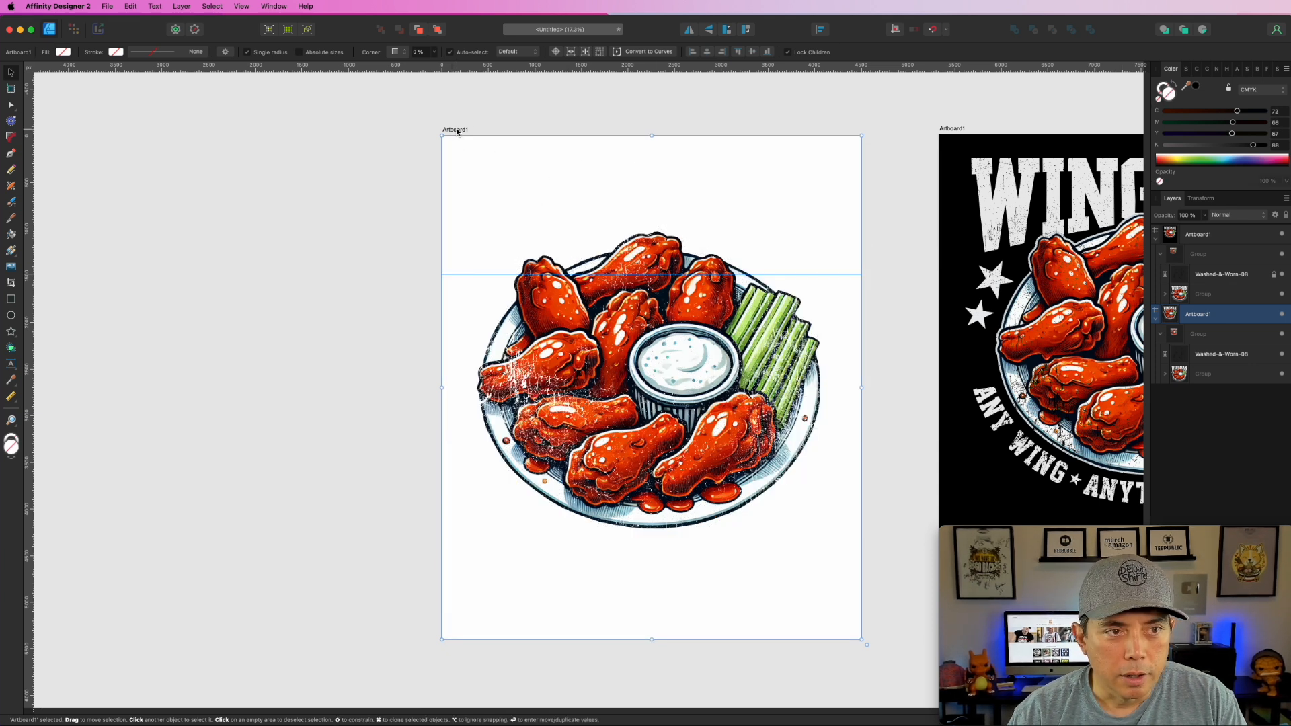
pyautogui.moveTo(1254, 145); pyautogui.dragTo(1136, 142)
pyautogui.moveTo(1229, 132); pyautogui.dragTo(1171, 134)
# Examine how the erased texture shows the purple background through the lettering, wings, plate and slogan, and check the inner group's layers
pyautogui.scroll(5, 749, 215)
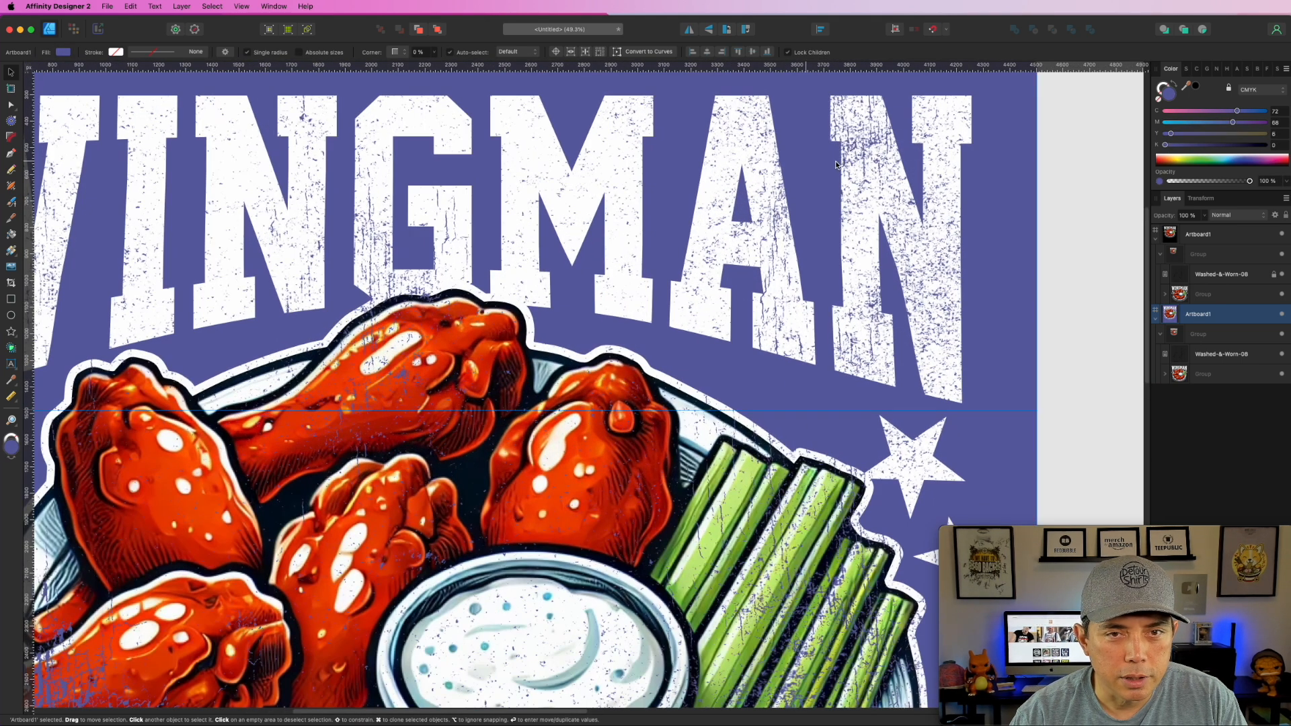
pyautogui.scroll(-8, 774, 307)
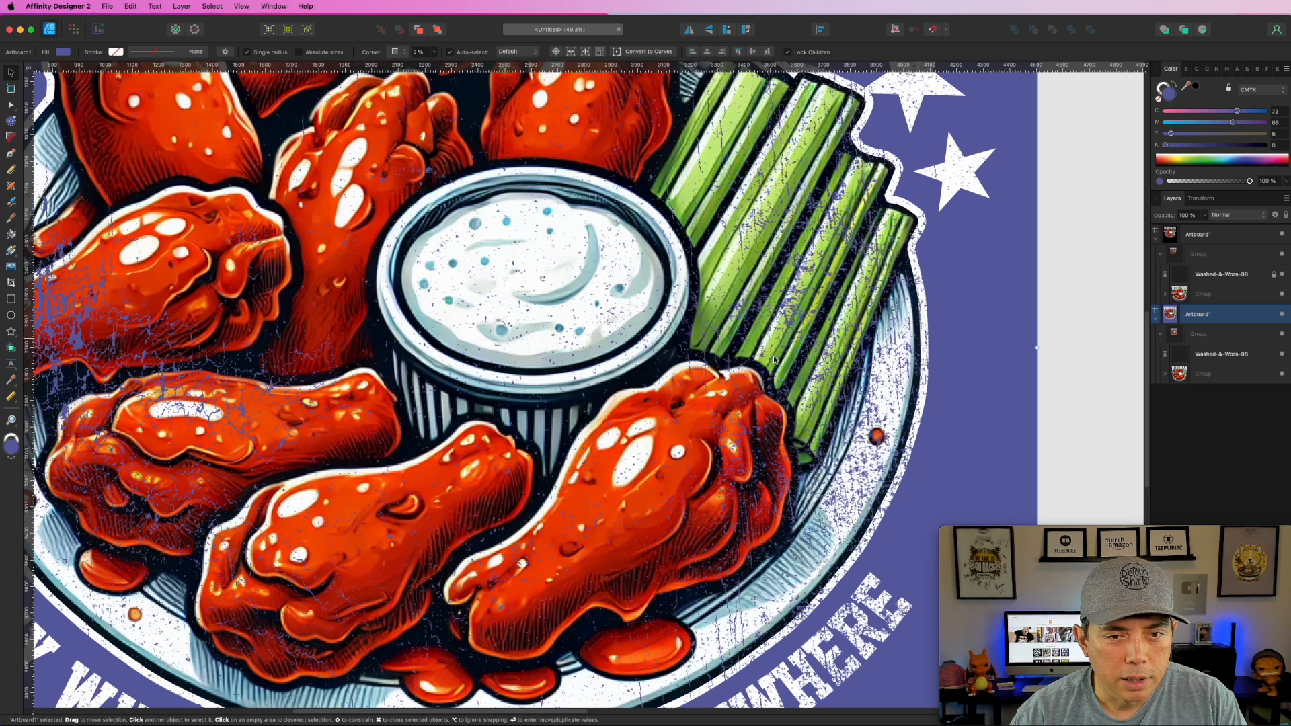
pyautogui.scroll(-3, 752, 413)
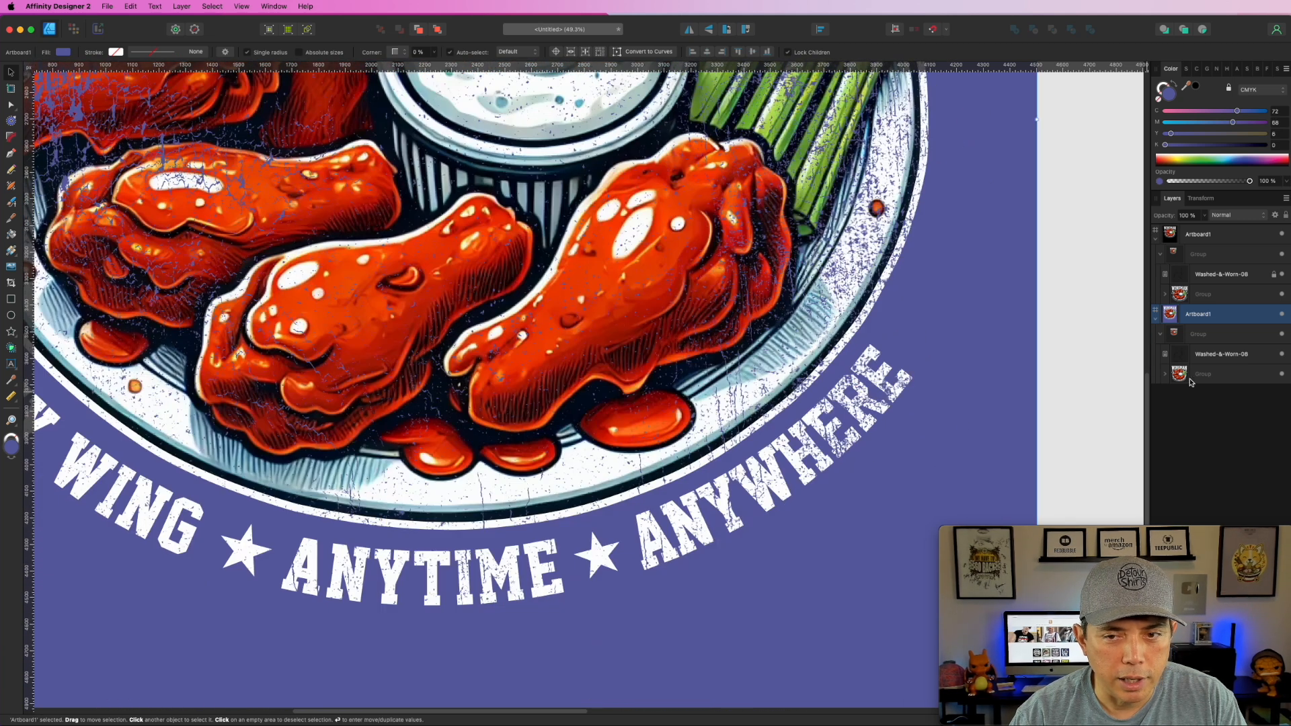
pyautogui.click(1165, 375)
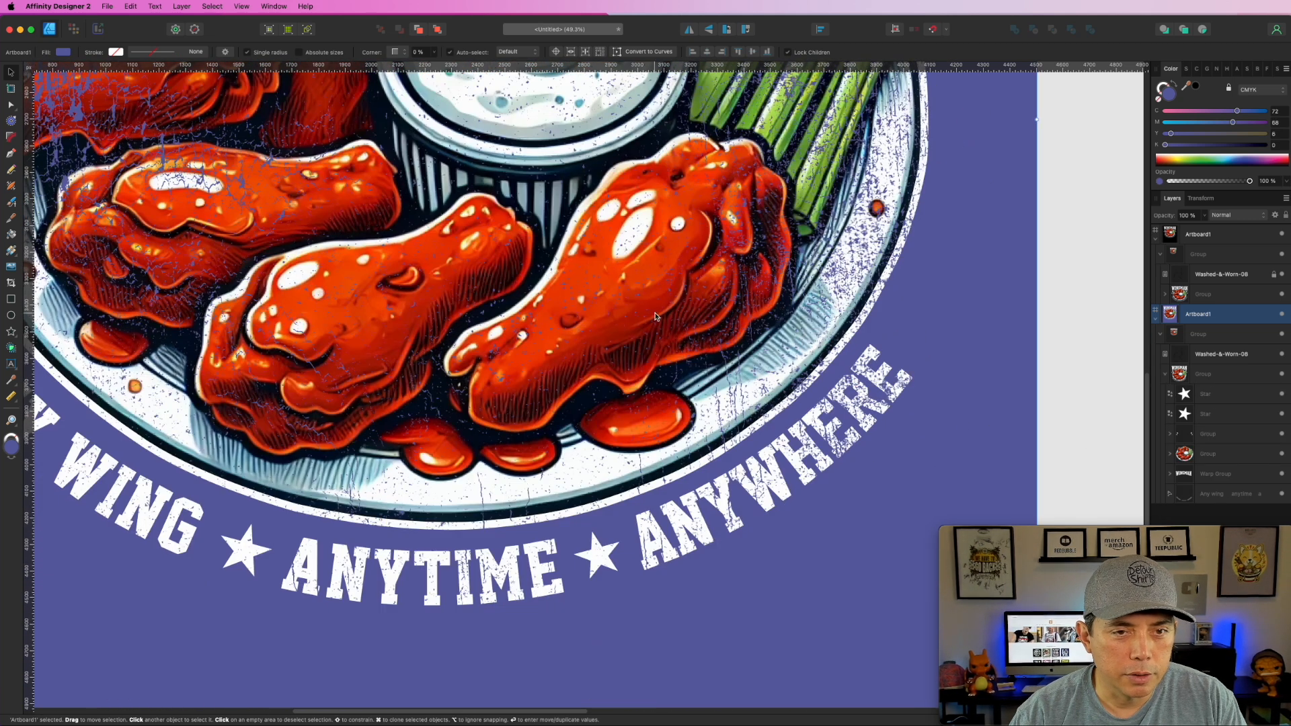
pyautogui.scroll(-5, 657, 317)
pyautogui.click(1166, 375)
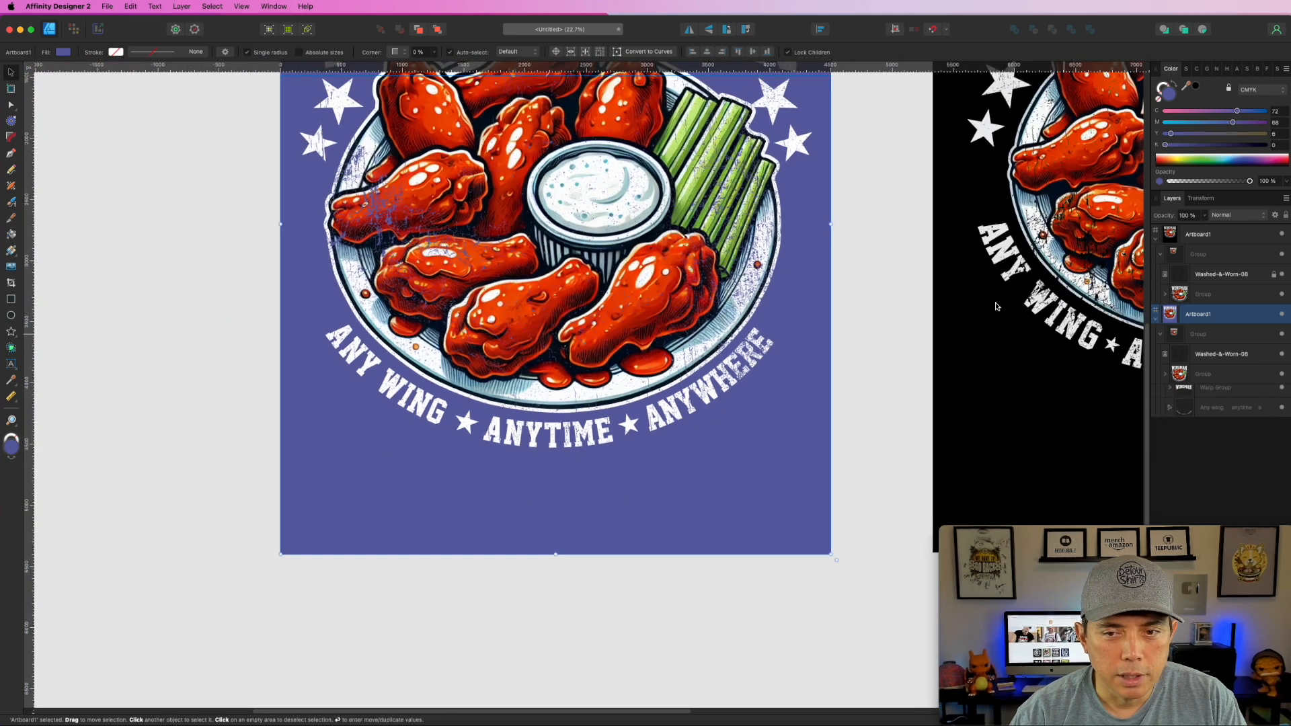
pyautogui.click(863, 232)
pyautogui.scroll(2, 864, 285)
pyautogui.scroll(-3, 864, 285)
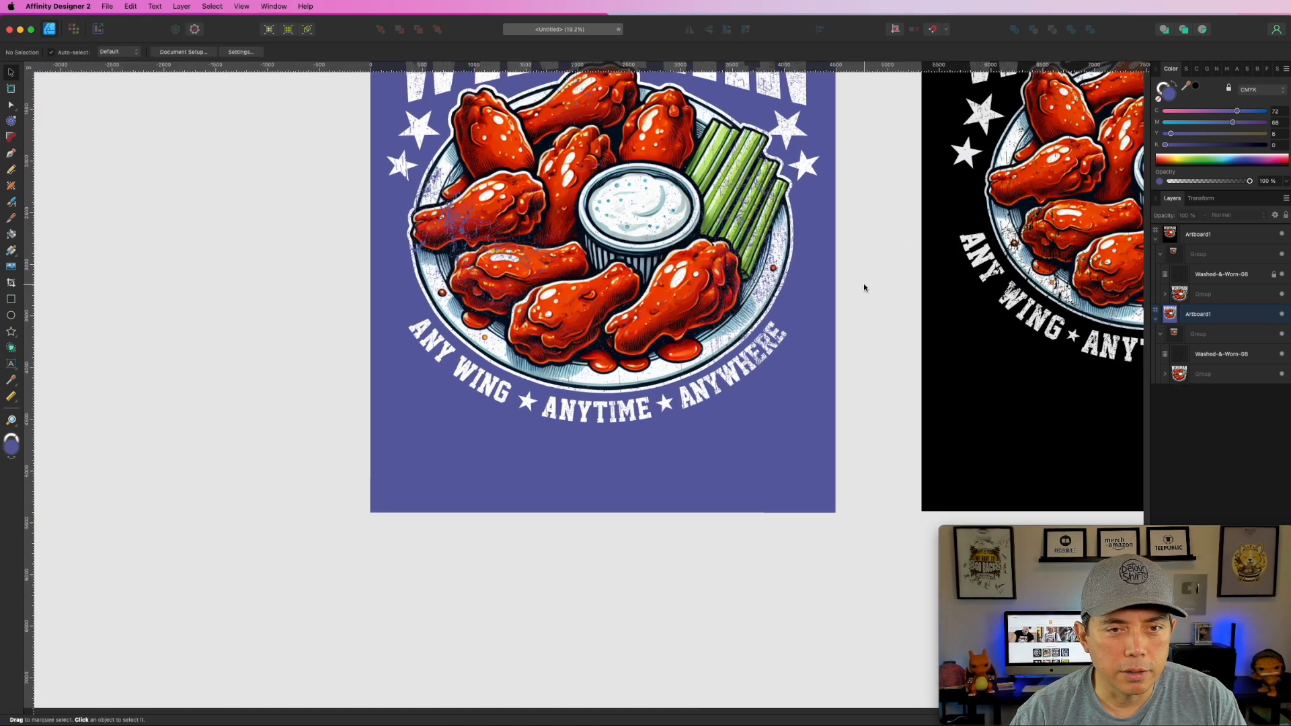
pyautogui.scroll(4, 863, 284)
pyautogui.scroll(-2, 863, 283)
pyautogui.moveTo(919, 171); pyautogui.dragTo(878, 205)
# Clear the purple artboard's fill, and set up a PNG export with the area limited to Selection Only
pyautogui.click(366, 114)
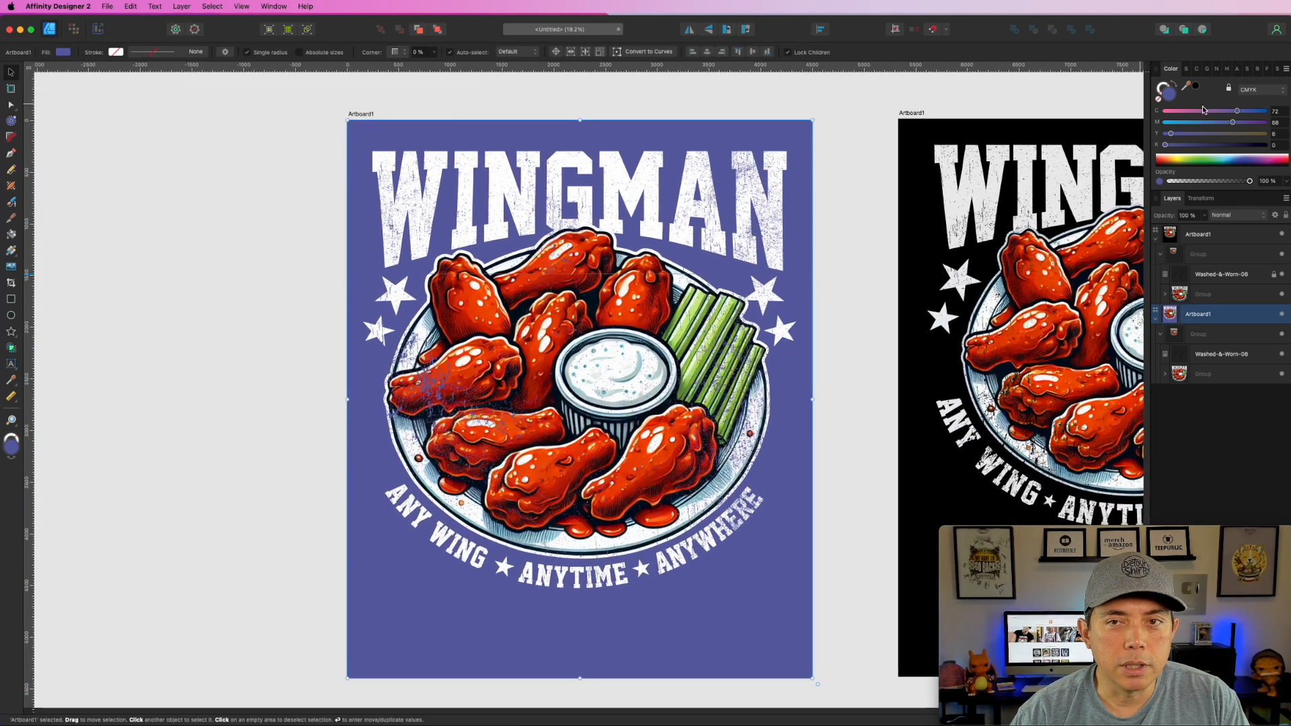
pyautogui.click(1158, 101)
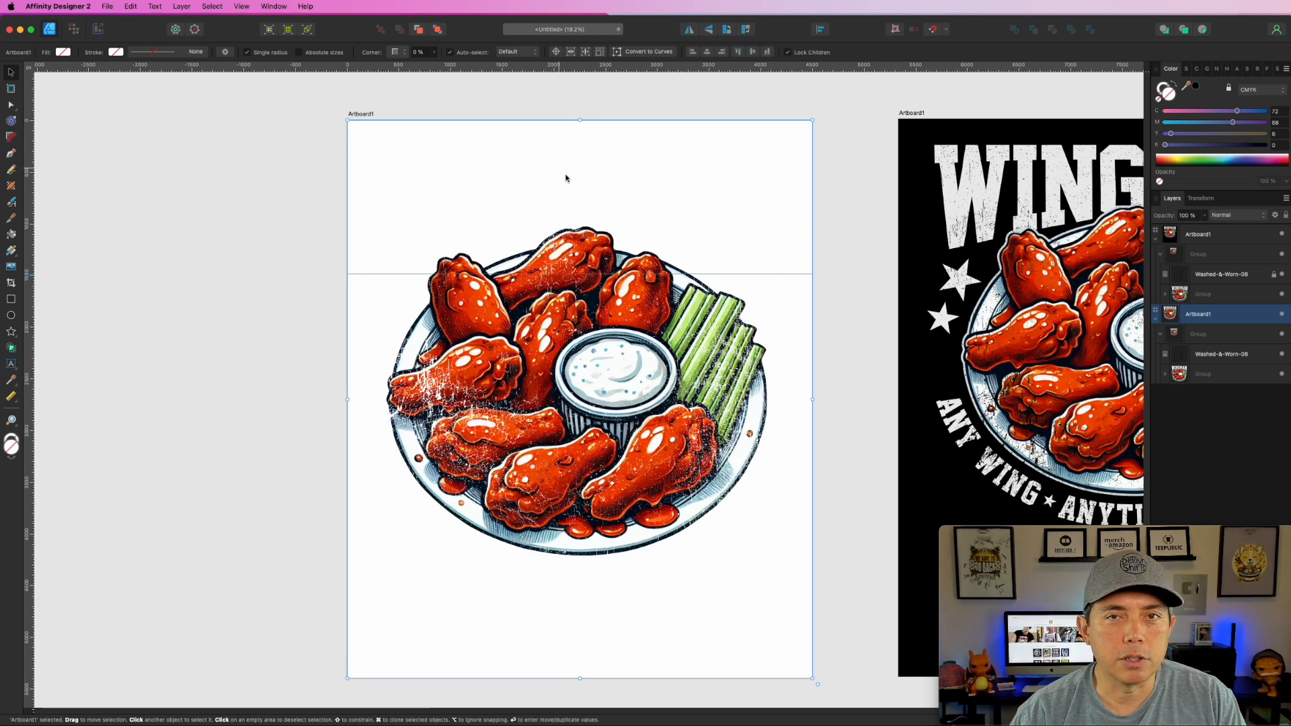
pyautogui.click(107, 7)
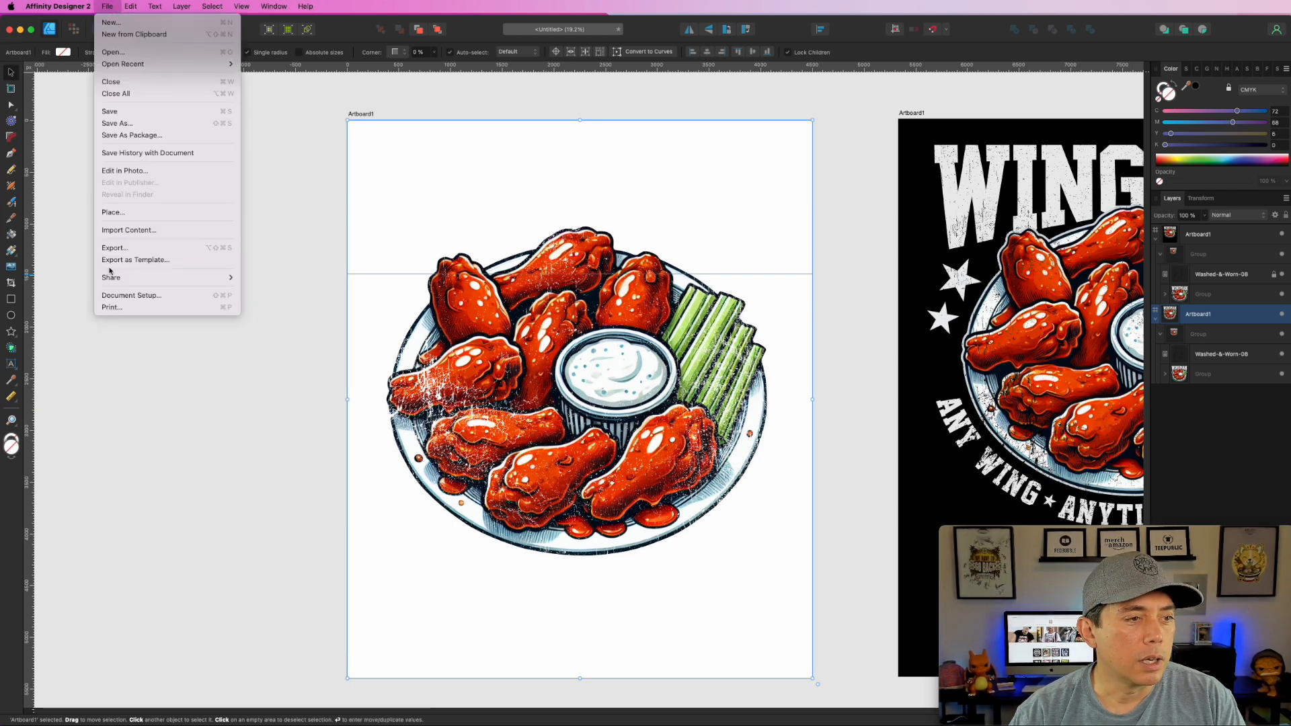
pyautogui.click(115, 248)
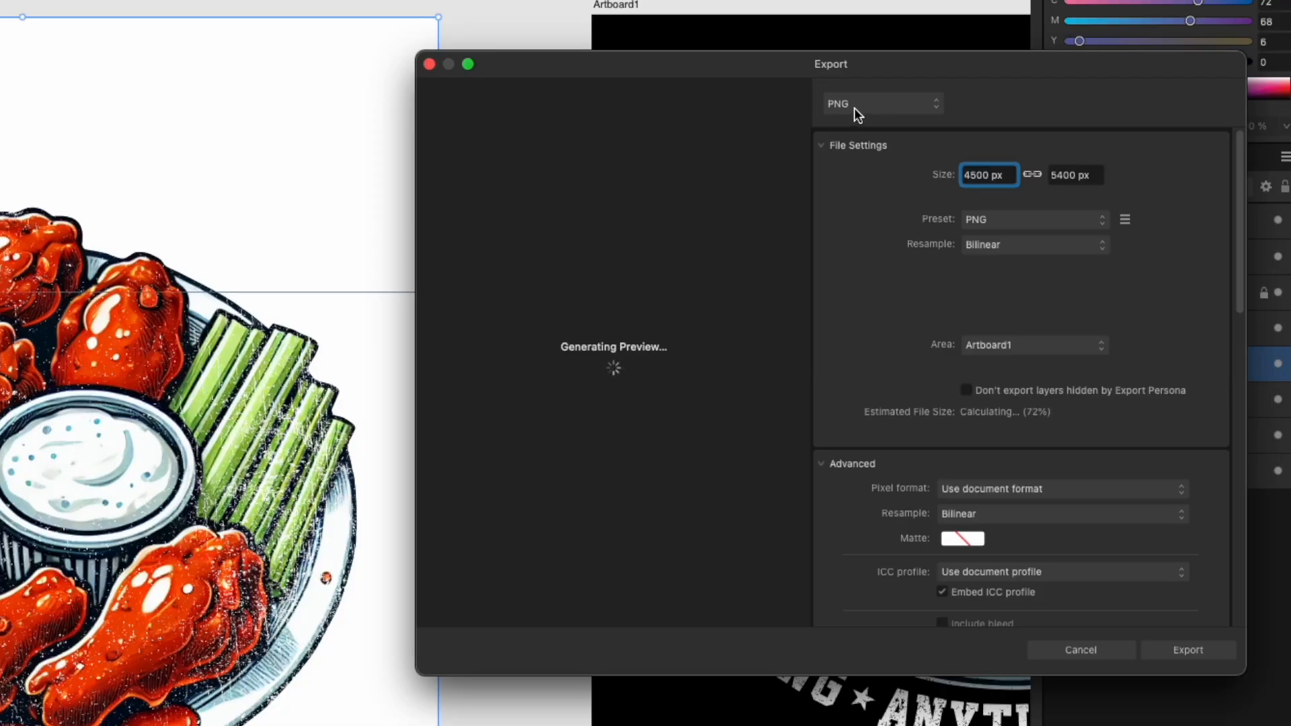
pyautogui.click(1060, 347)
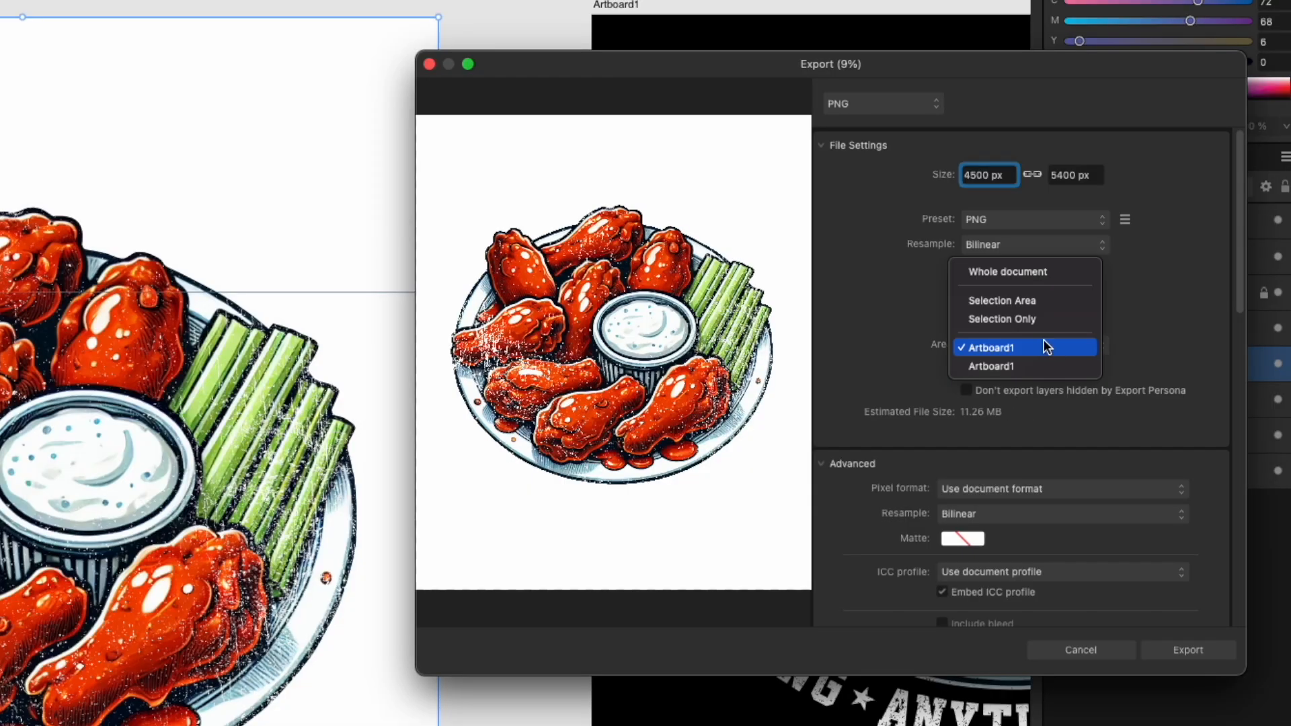
pyautogui.click(1030, 319)
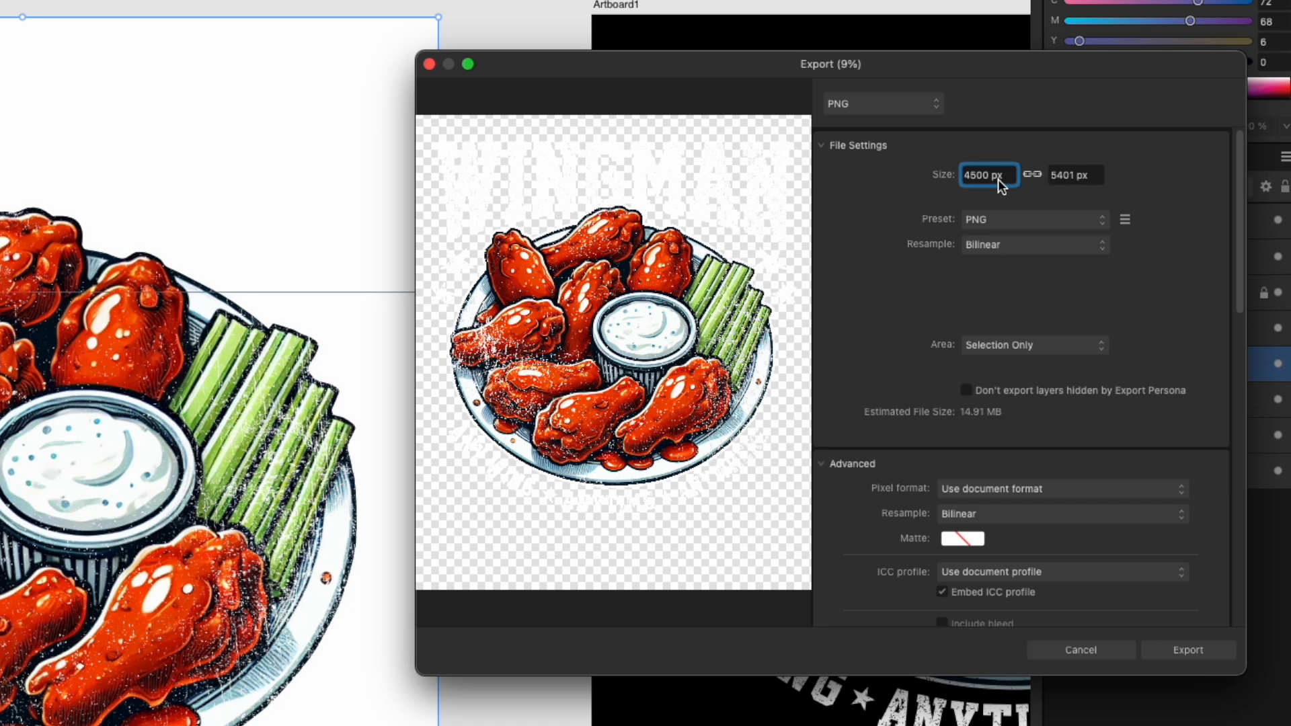
# Export the PNG to the Desktop under the file name "wingman design"
pyautogui.click(1192, 651)
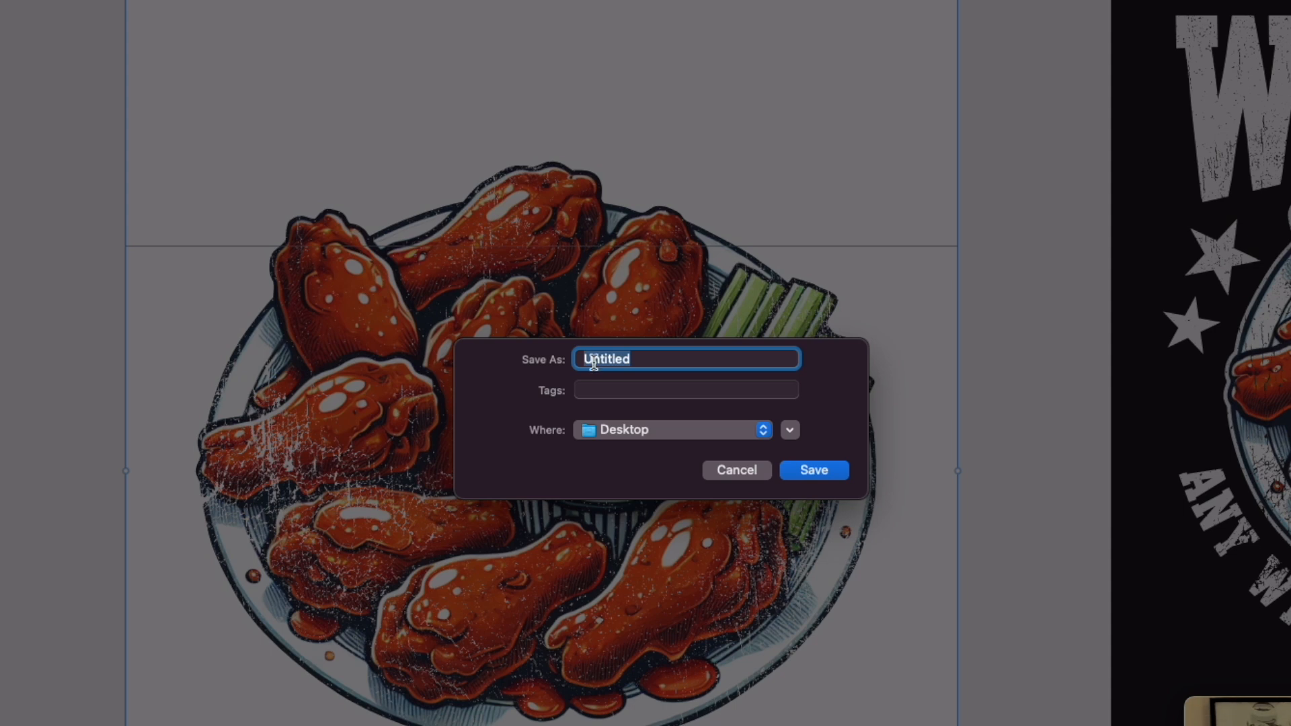
pyautogui.write('wingman design')
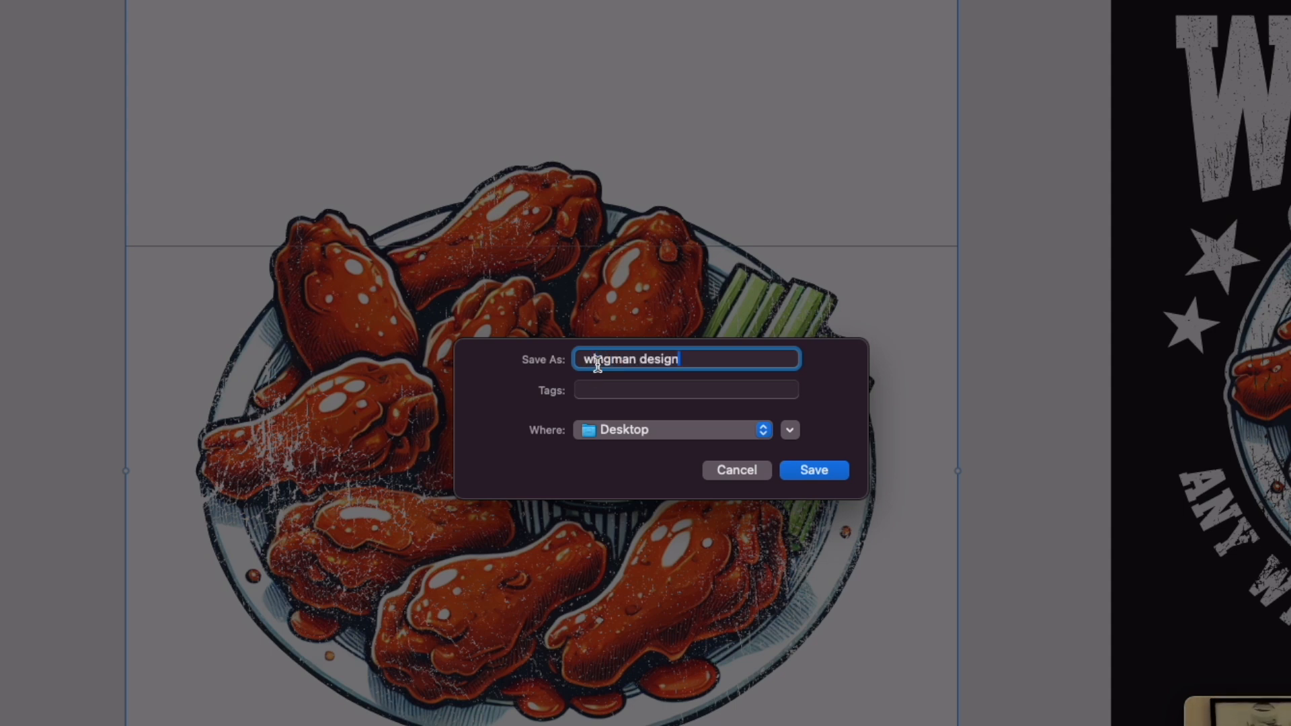
pyautogui.click(801, 472)
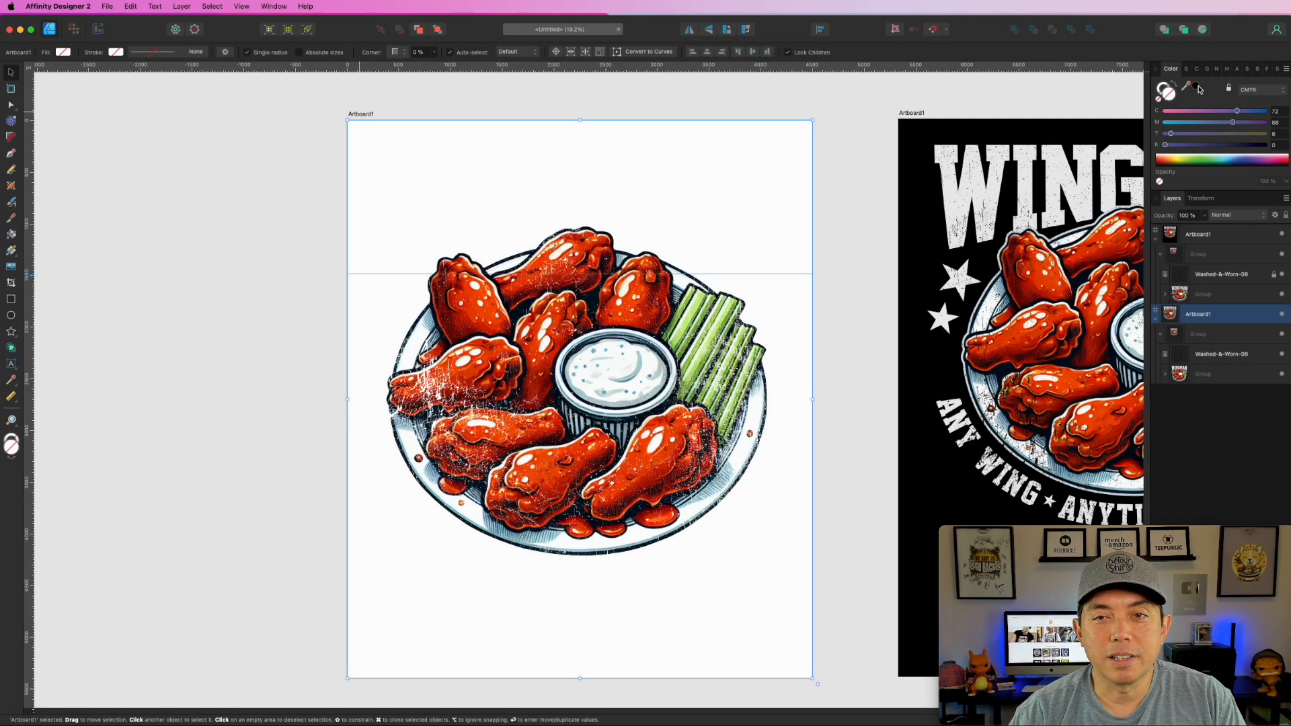
# Fill the first artboard with black again, and view it beside the second artboard
pyautogui.click(1197, 87)
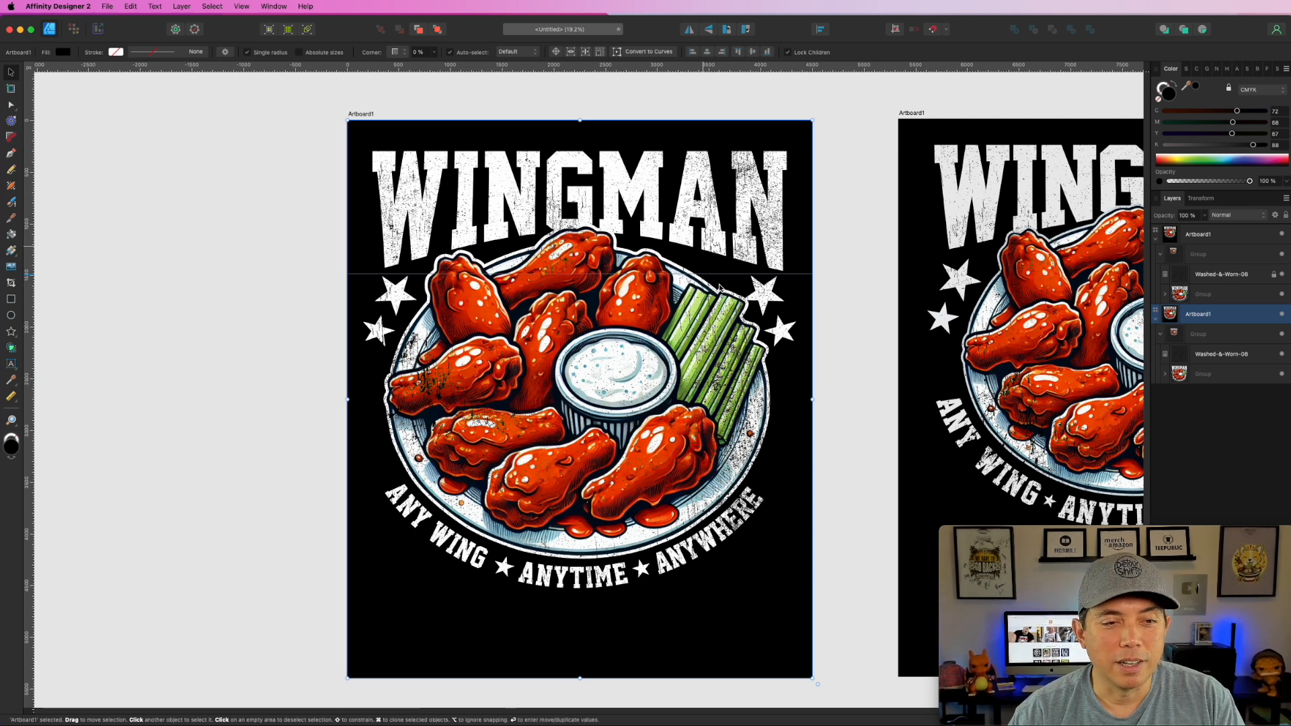
pyautogui.scroll(-5, 701, 380)
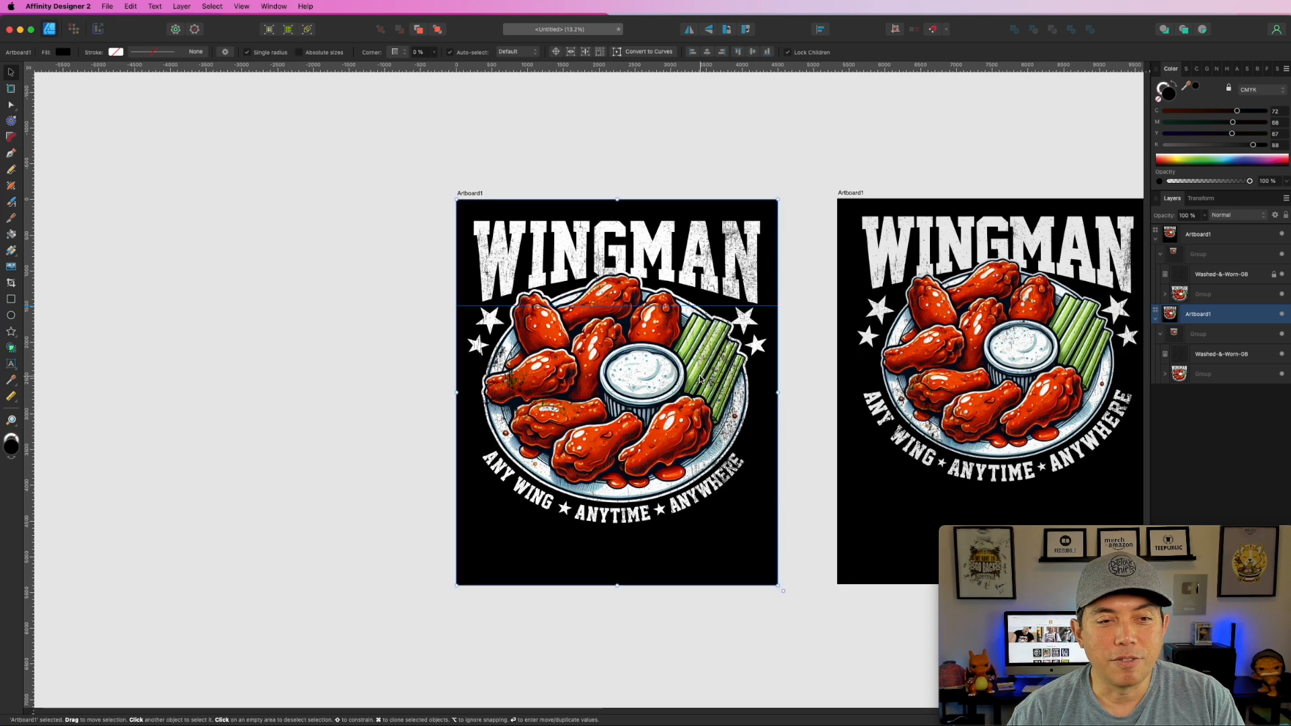
pyautogui.scroll(3, 729, 279)
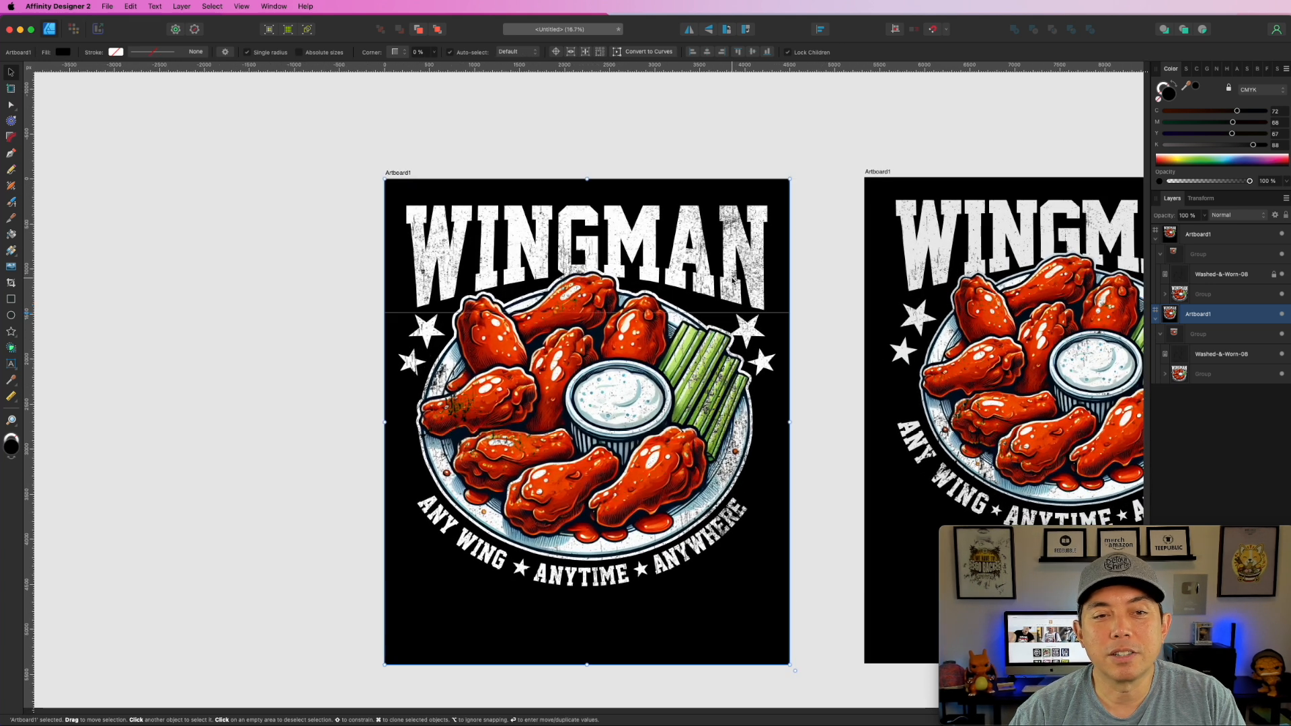